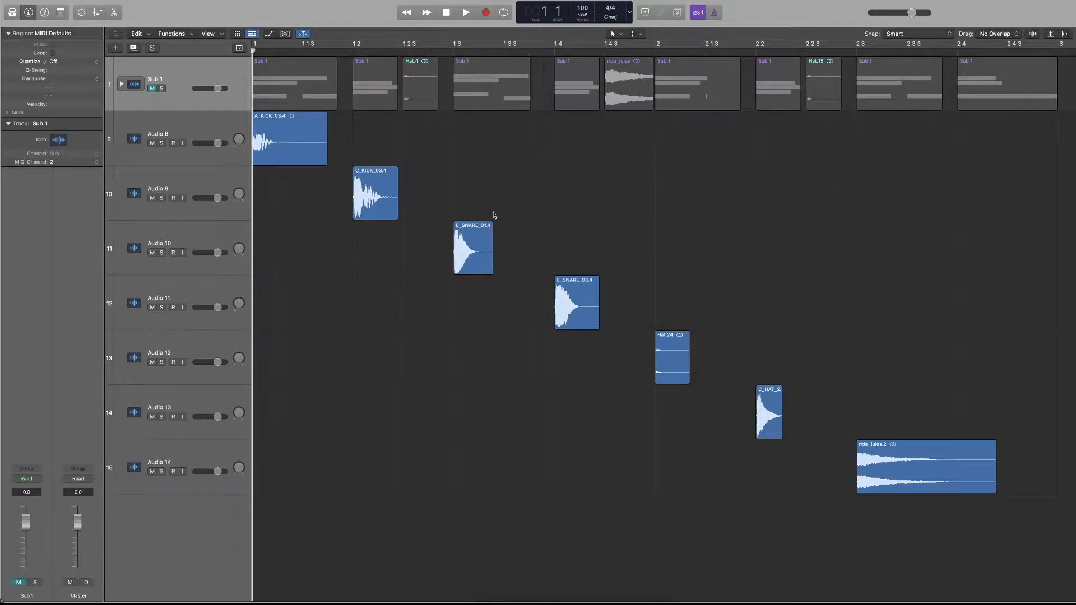
# Play the kick samples on Audio 6 and Audio 9 from the start of the project to compare them
pyautogui.press('space')
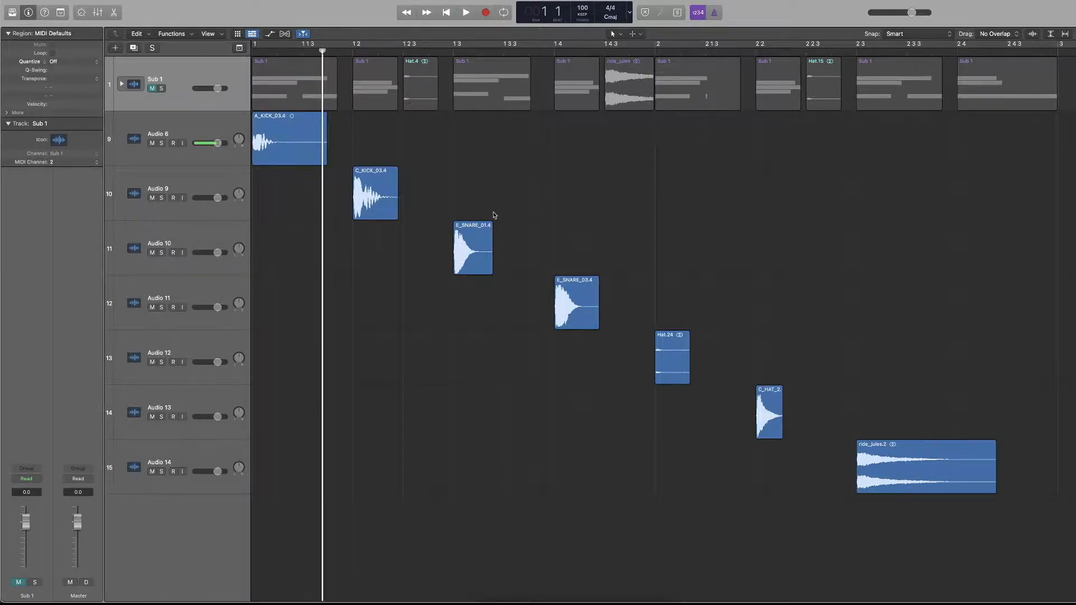
pyautogui.press('Return')
pyautogui.press('space')
pyautogui.press('space')
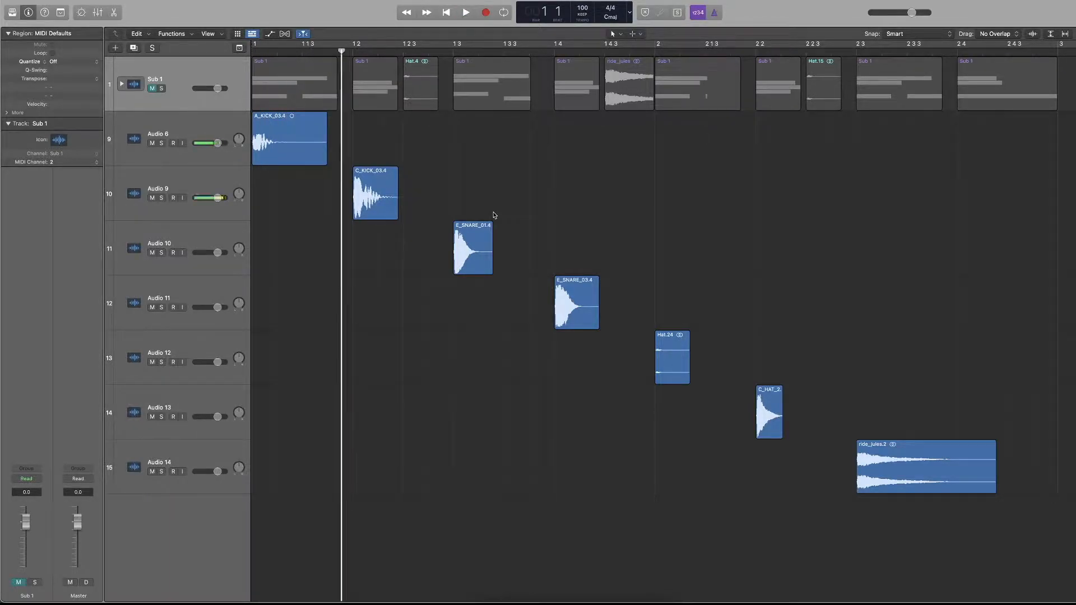
pyautogui.press('Return')
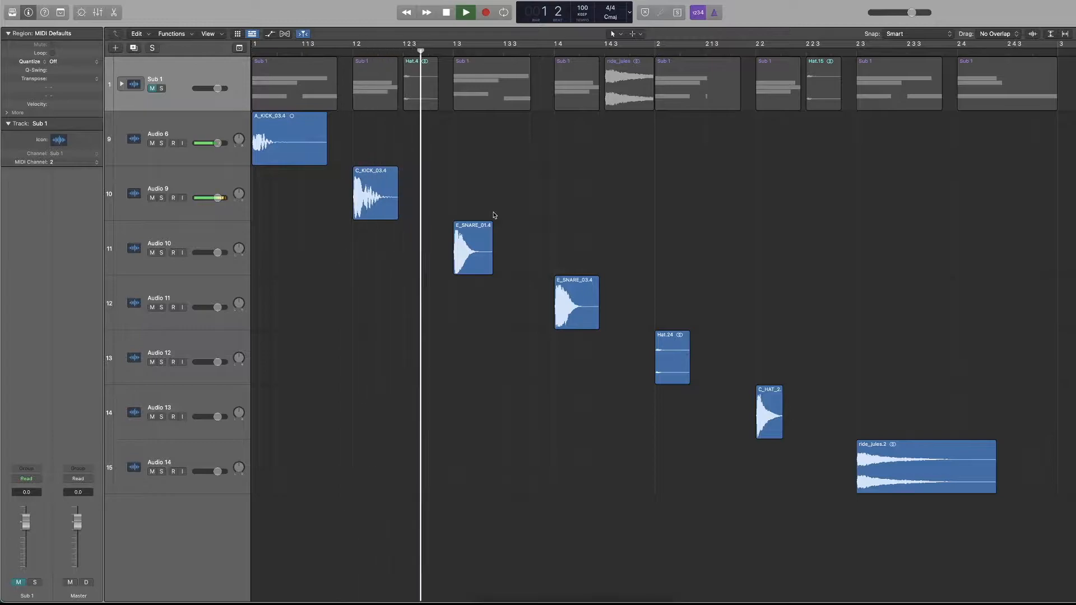
# Play through the whole sequence of kick, snare, hat and ride samples from the beginning
pyautogui.moveTo(439, 51); pyautogui.dragTo(242, 70)
pyautogui.press('space')
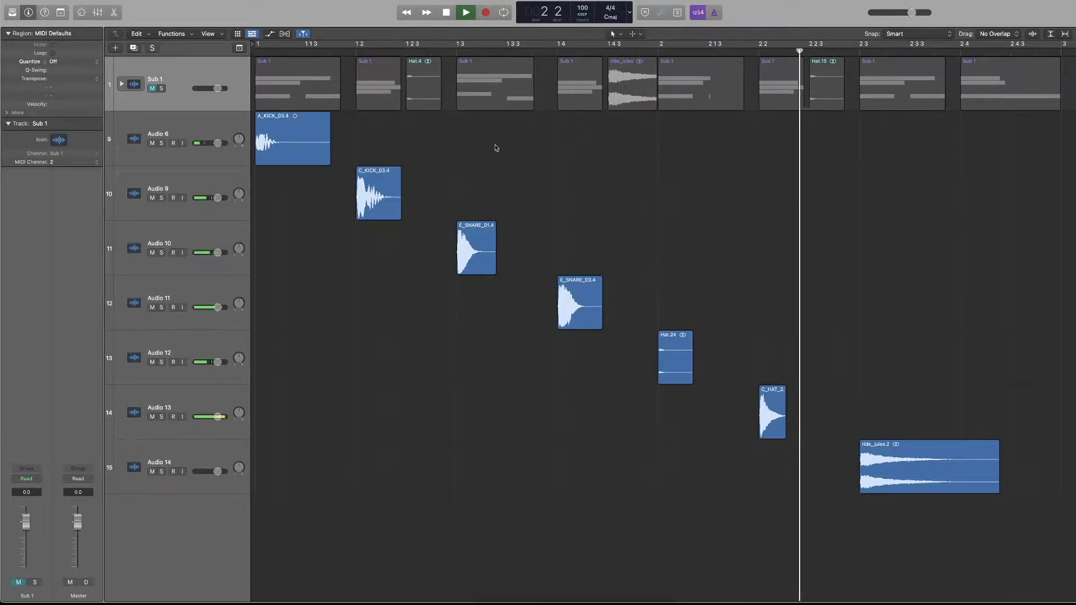
pyautogui.press('space')
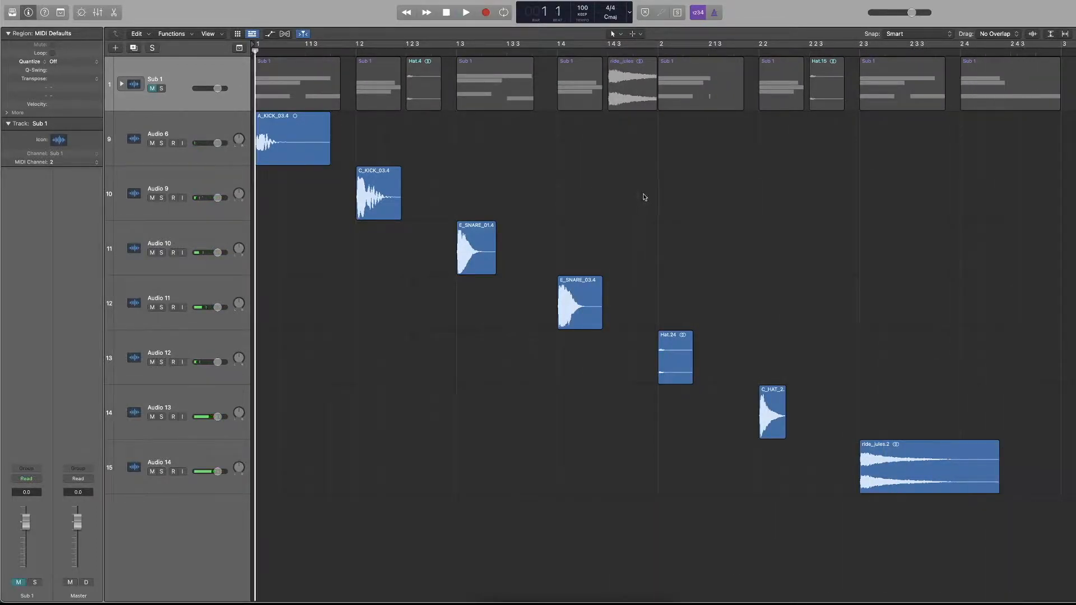
# Replay the A_KICK and C_KICK samples from bar 1 twice
pyautogui.press('space')
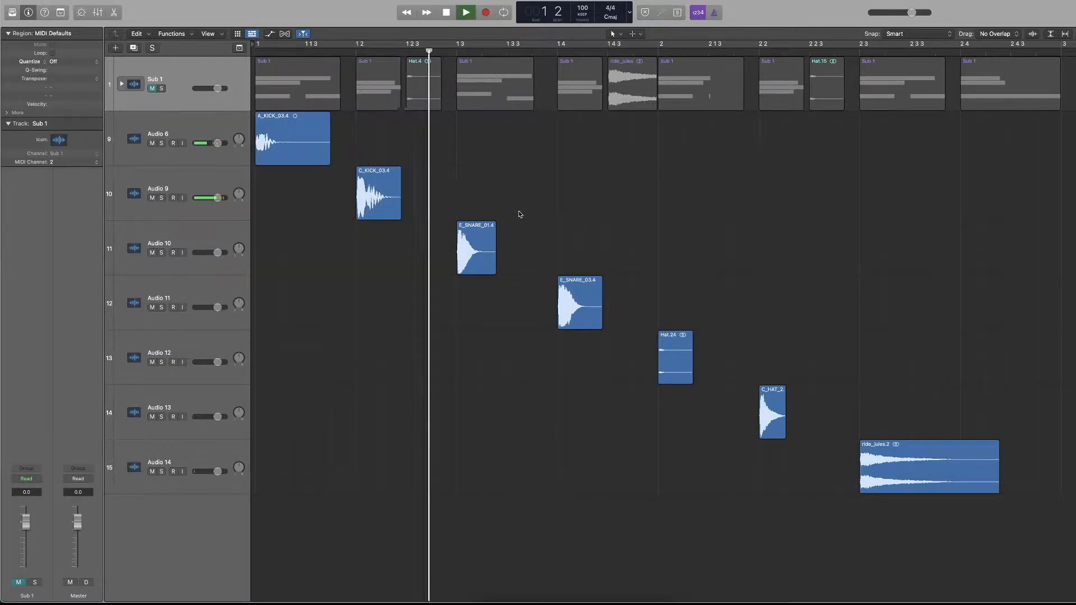
pyautogui.press('space')
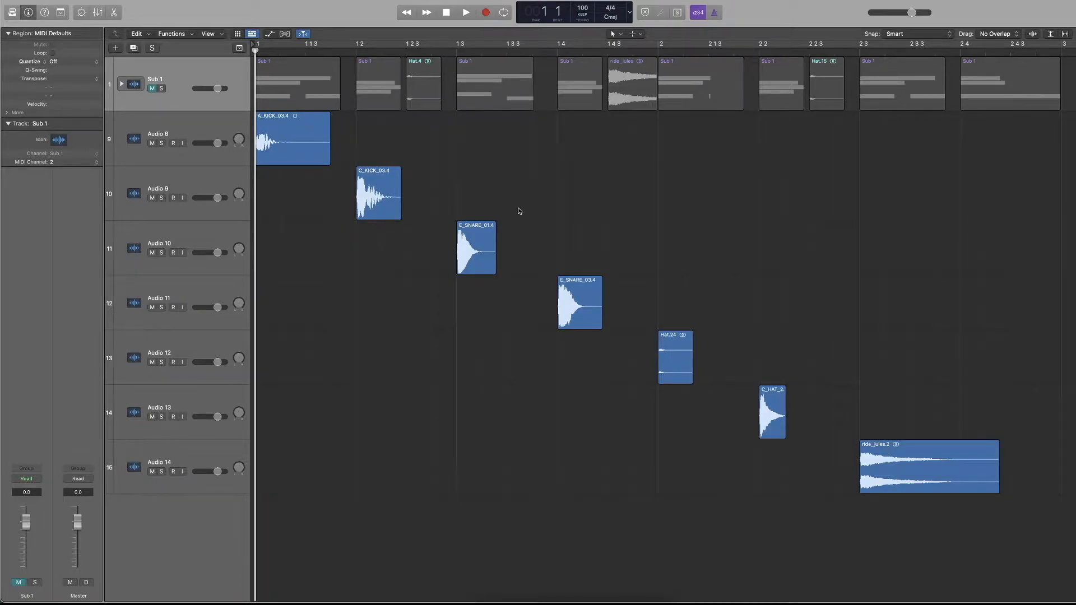
pyautogui.press('space')
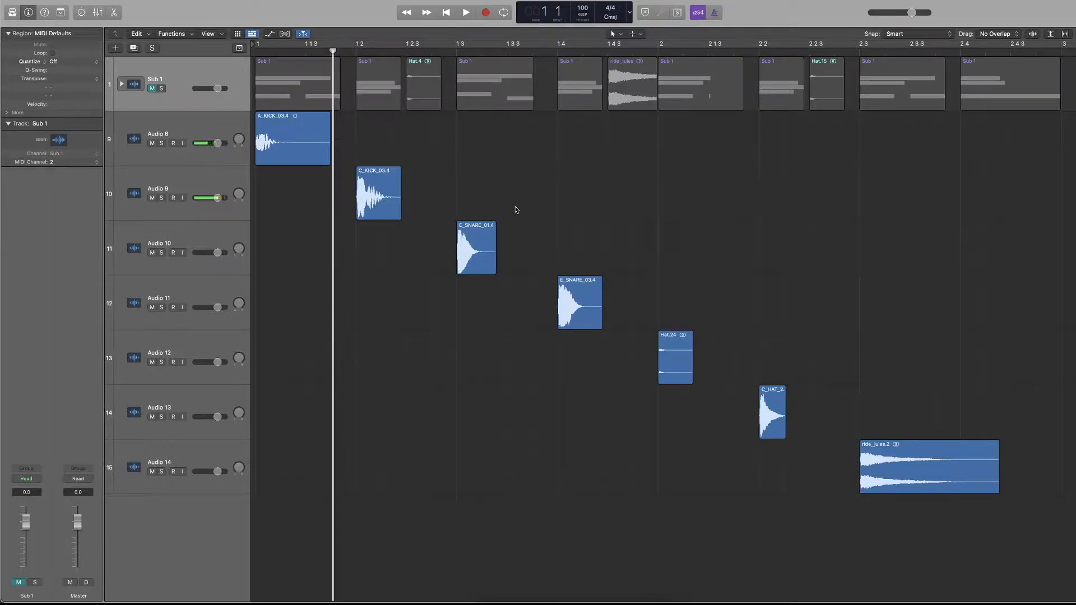
pyautogui.press('space')
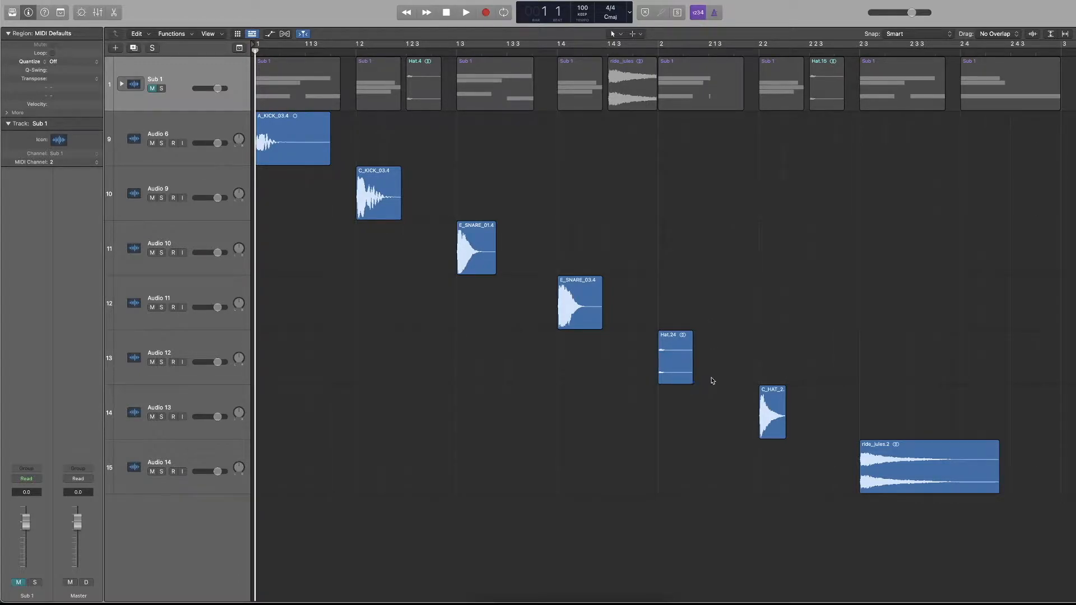
# Set a one-beat cycle range from 2 to 2 2 above the Hat.24 region
pyautogui.press('super+Right')
pyautogui.hscroll(6, 713, 380)
pyautogui.hscroll(3, 713, 380)
pyautogui.moveTo(400, 44); pyautogui.dragTo(565, 58)
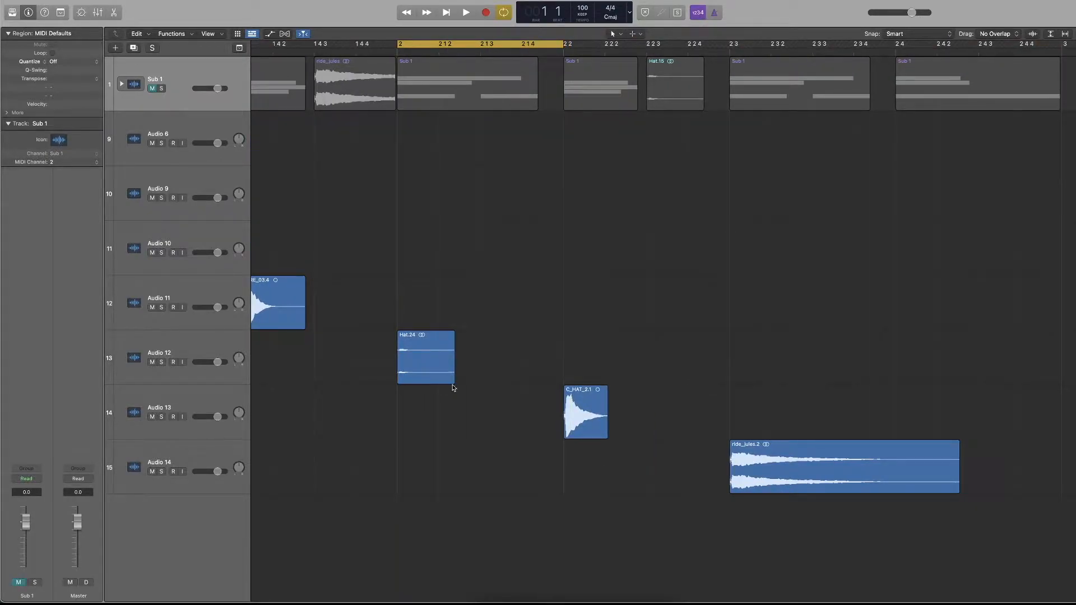
# Duplicate the Hat.24 region on Audio 12 to fill the cycled beat with four evenly spaced hats
pyautogui.moveTo(451, 384); pyautogui.dragTo(427, 377)
pyautogui.moveTo(416, 364); pyautogui.dragTo(466, 343)
pyautogui.scroll(3, 458, 348)
pyautogui.moveTo(536, 341); pyautogui.dragTo(402, 365)
pyautogui.moveTo(412, 363); pyautogui.dragTo(584, 365)
# Play the looped four-hat pattern on Audio 12, and delete its second and fourth hats
pyautogui.click(594, 399)
pyautogui.click(597, 359)
pyautogui.keyDown('shift'); pyautogui.click(464, 348); pyautogui.keyUp('shift')
pyautogui.moveTo(464, 347); pyautogui.dragTo(462, 346)
pyautogui.press('space')
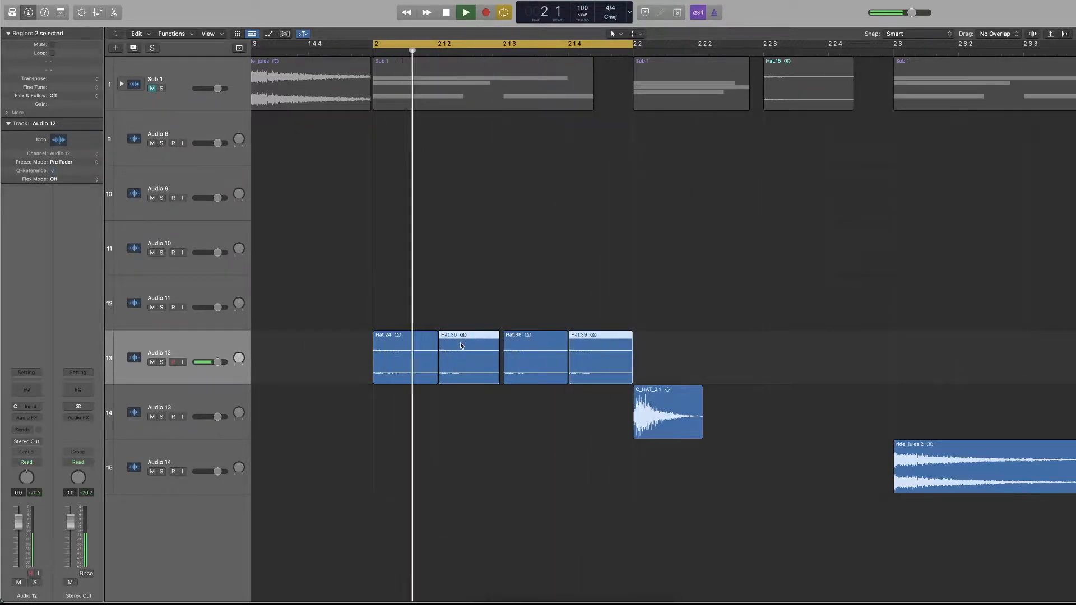
pyautogui.press('space')
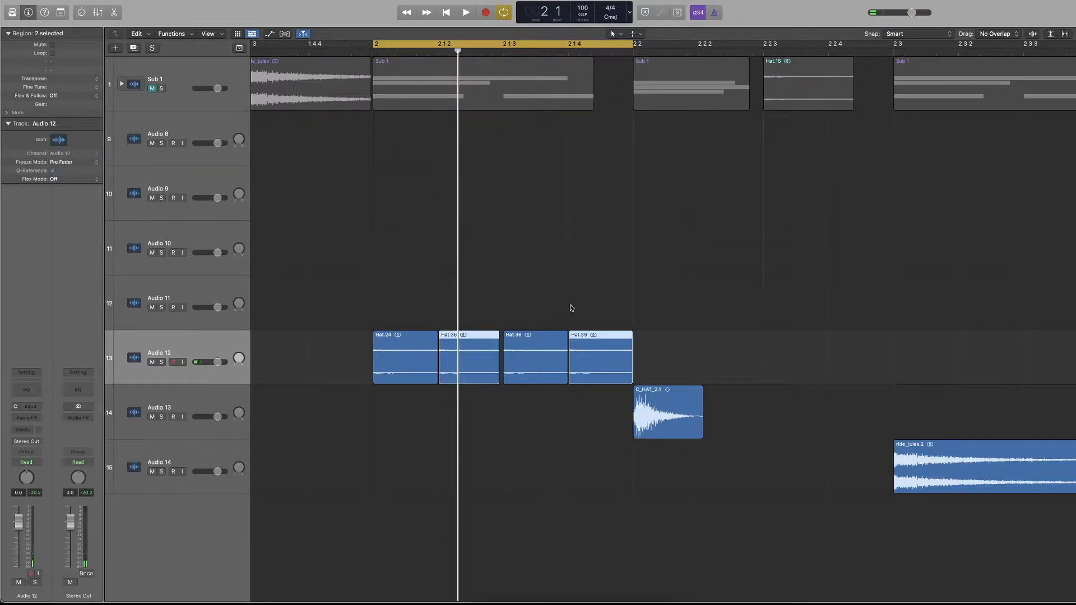
pyautogui.press('Delete')
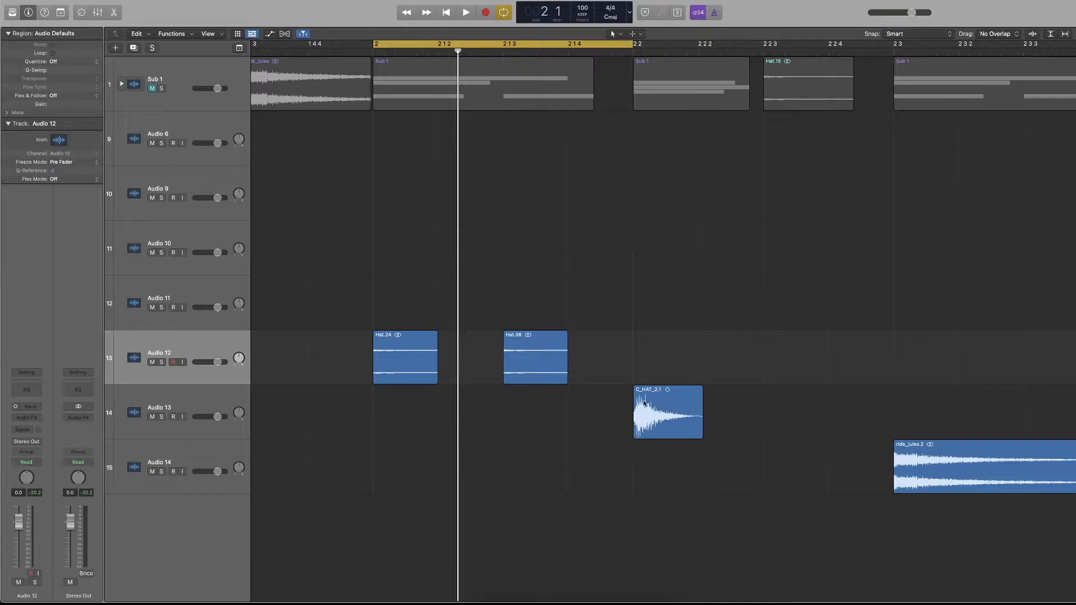
pyautogui.click(645, 403)
pyautogui.moveTo(647, 403); pyautogui.dragTo(447, 404)
pyautogui.click(513, 409)
pyautogui.click(694, 417)
pyautogui.press('super+z')
pyautogui.press('super+z')
pyautogui.press('super+z')
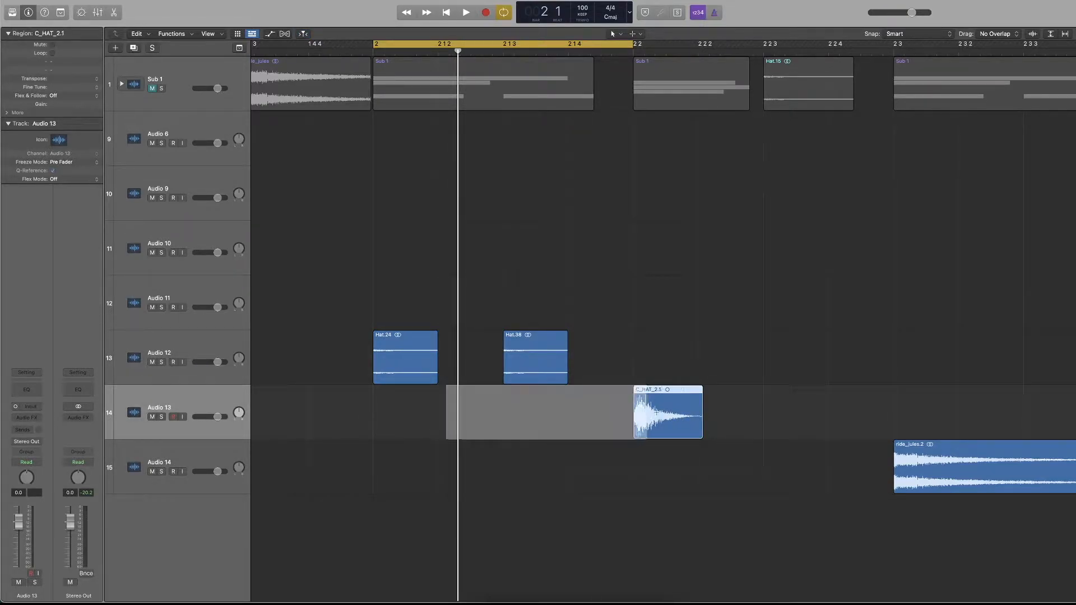
# Copy the C_HAT region on Audio 13 to 2 1 2 and 2 1 4, and play the alternating hat loop
pyautogui.moveTo(668, 413); pyautogui.dragTo(590, 417)
pyautogui.press('space')
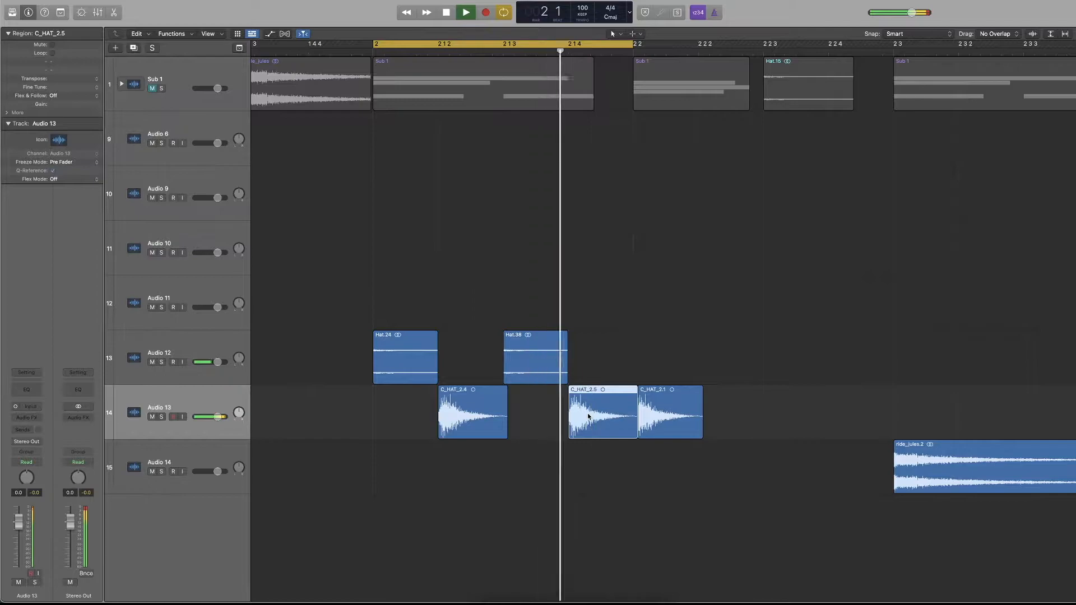
pyautogui.press('space')
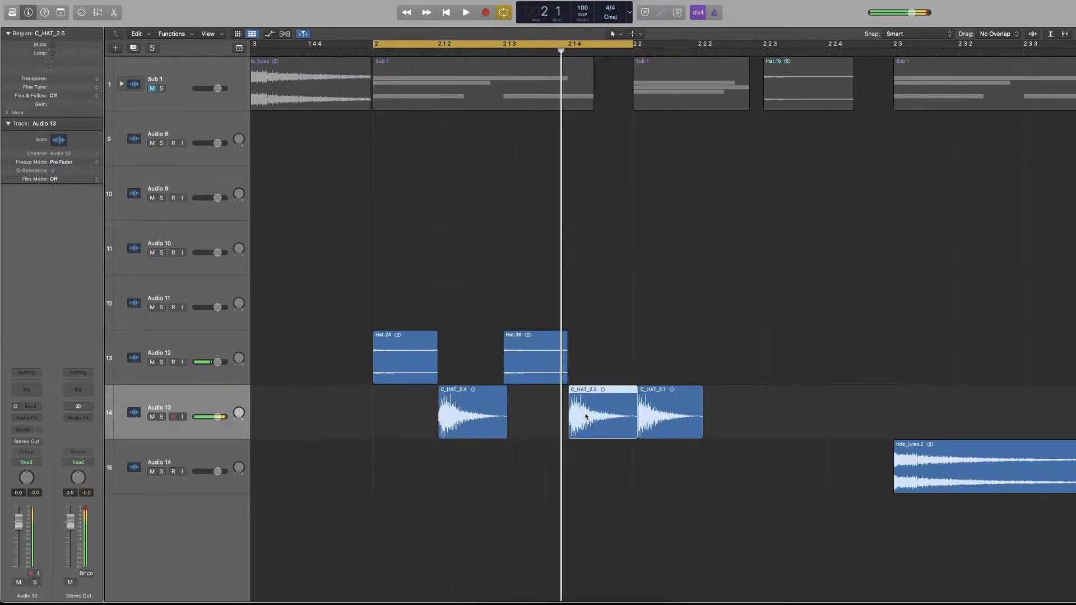
# Remove the trial copies of the C_HAT and Hat.24 regions, and turn off the cycle
pyautogui.hscroll(-1, 582, 415)
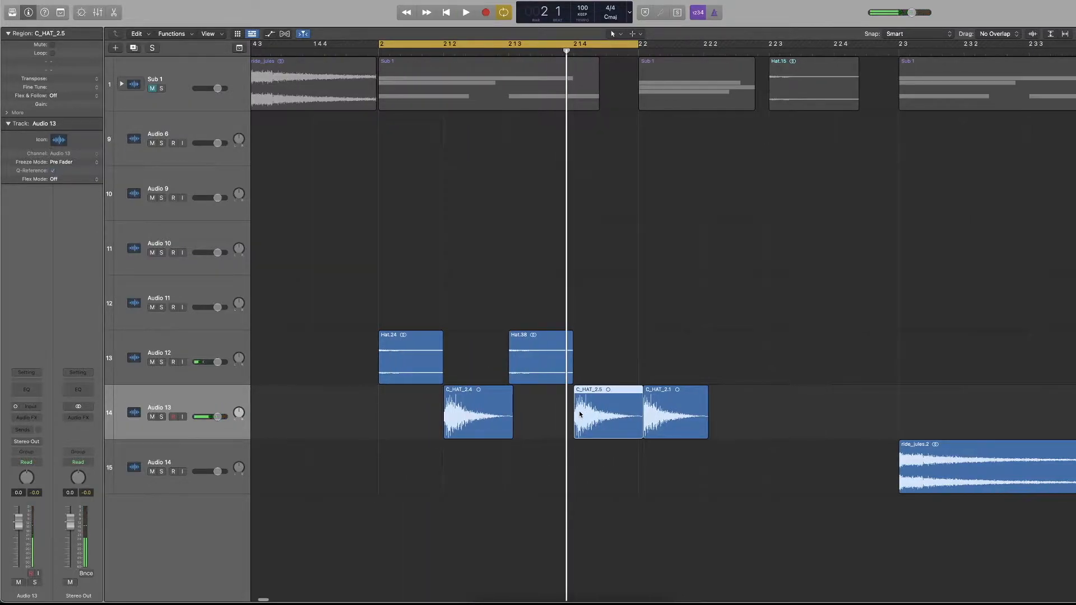
pyautogui.press('Delete')
pyautogui.press('Delete')
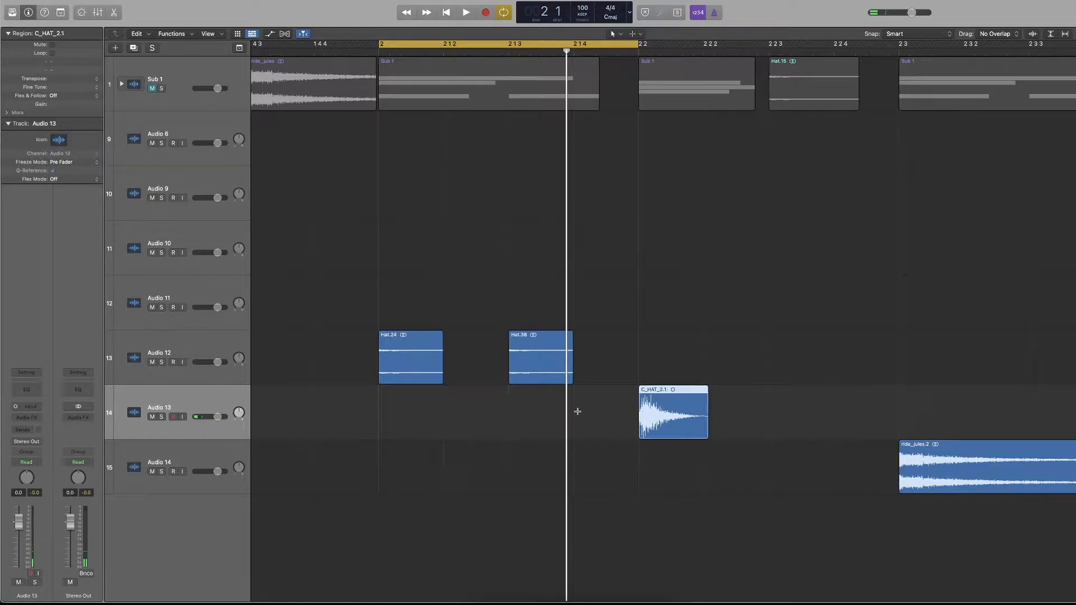
pyautogui.press('c')
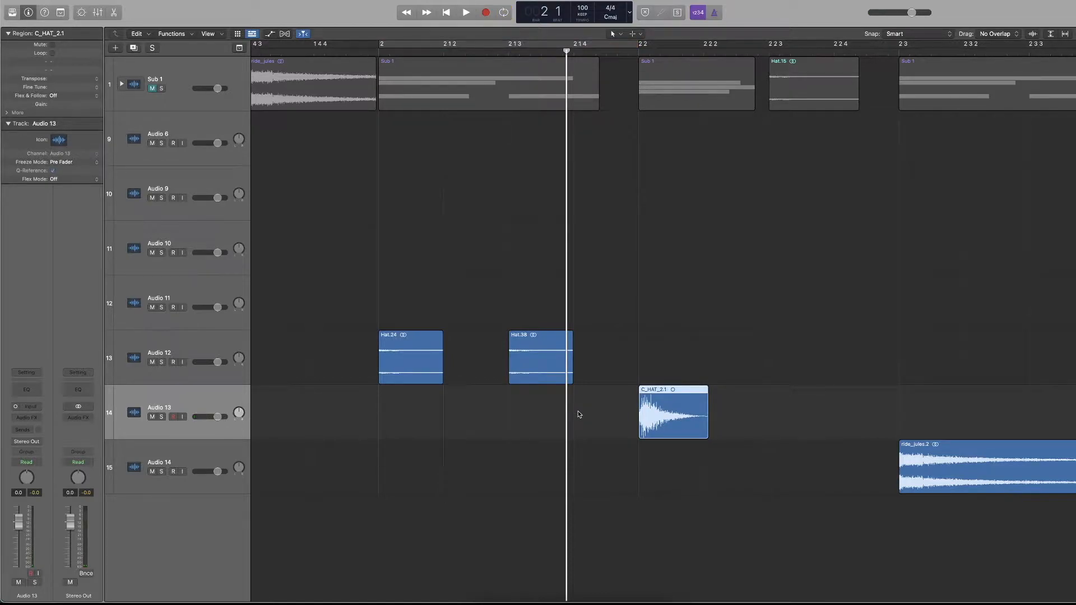
pyautogui.click(556, 365)
pyautogui.press('Delete')
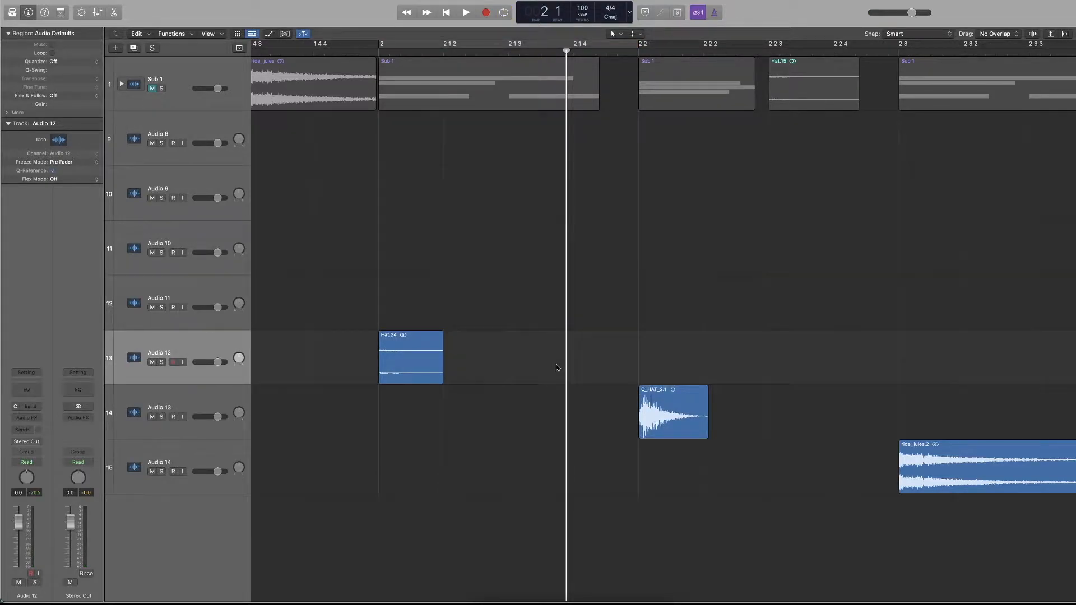
# Clear the region selection and return the playhead to the start of the project
pyautogui.scroll(-4, 557, 365)
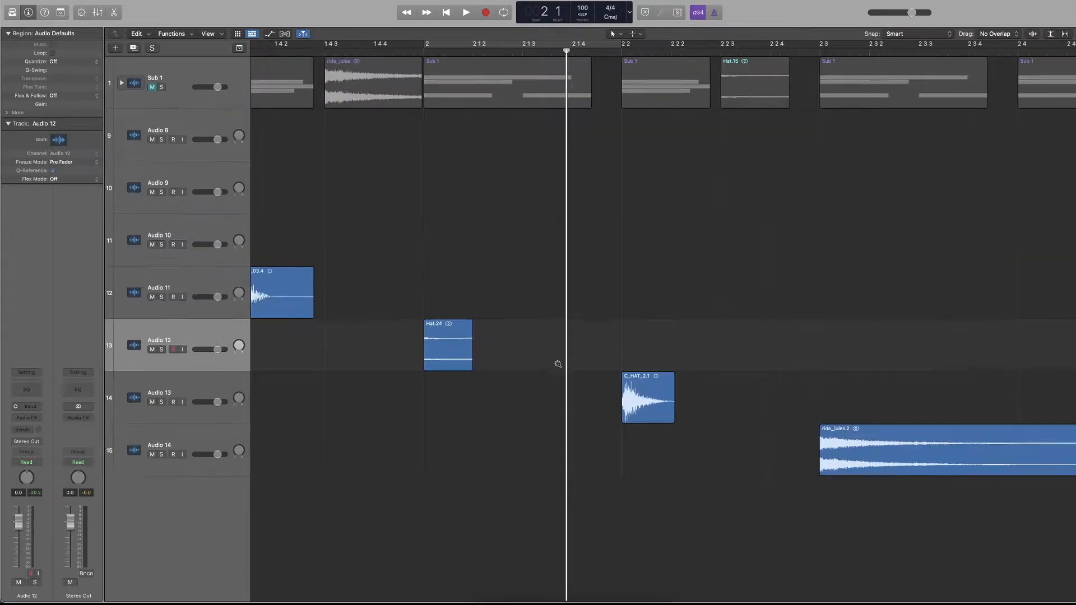
pyautogui.click(538, 362)
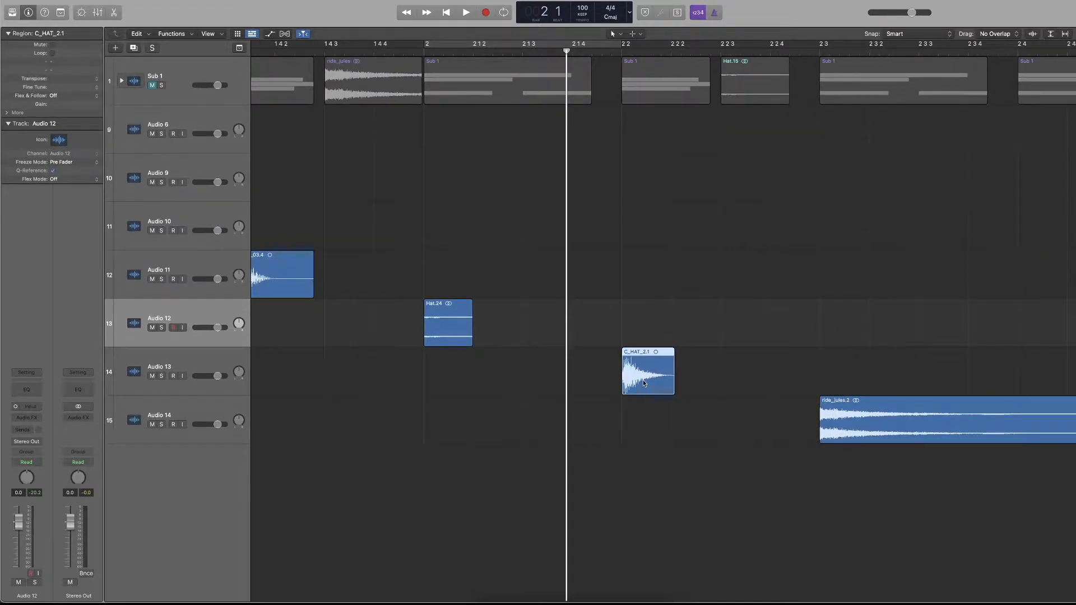
pyautogui.click(520, 359)
pyautogui.press('Return')
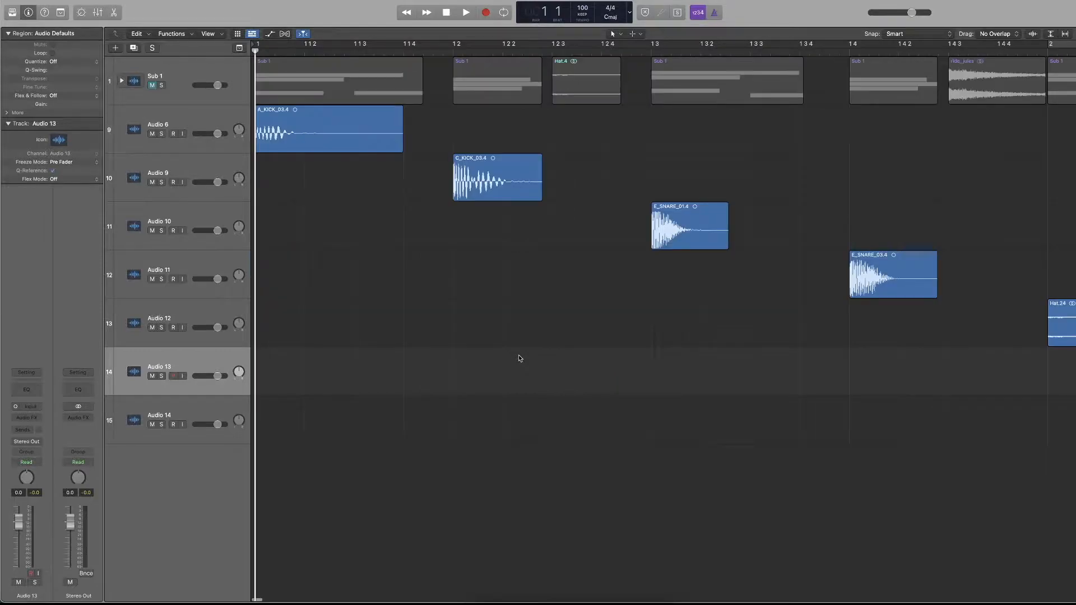
pyautogui.scroll(-2, 520, 343)
pyautogui.scroll(-3, 520, 343)
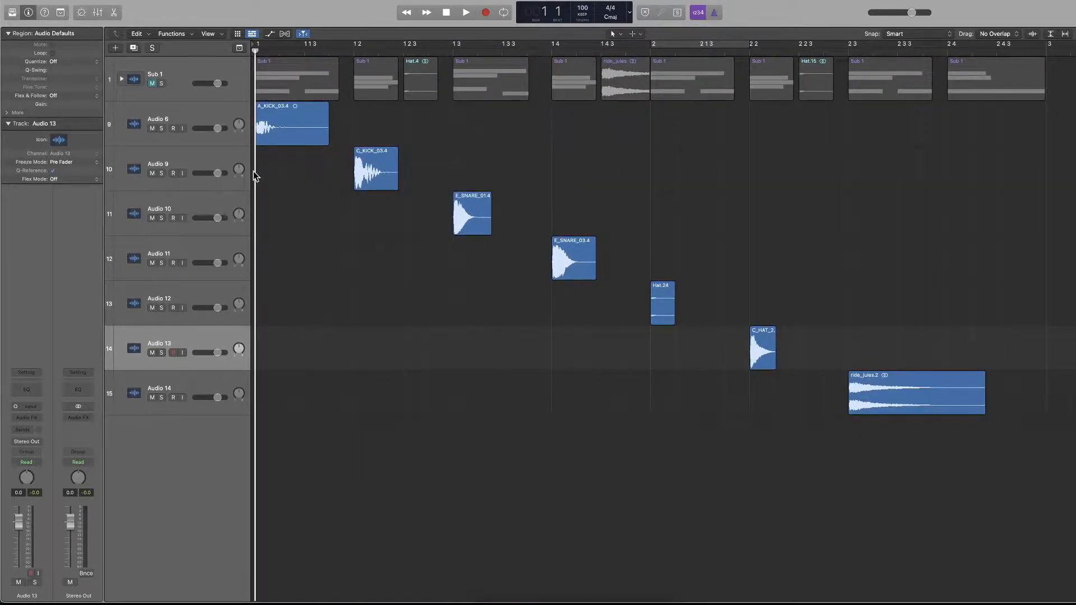
# Group the seven tracks from Audio 6 to Audio 14 into a folder stack
pyautogui.moveTo(152, 128); pyautogui.dragTo(152, 397)
pyautogui.click(173, 387)
pyautogui.moveTo(152, 129); pyautogui.dragTo(152, 397)
pyautogui.keyDown('shift'); pyautogui.click(186, 120); pyautogui.keyUp('shift')
pyautogui.rightClick(186, 119)
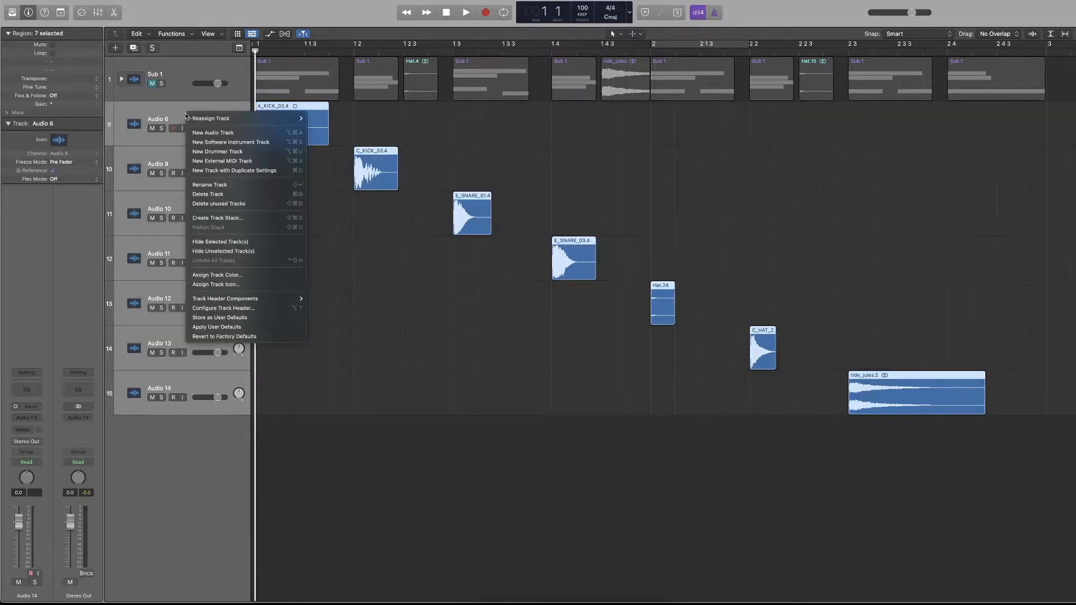
pyautogui.click(241, 219)
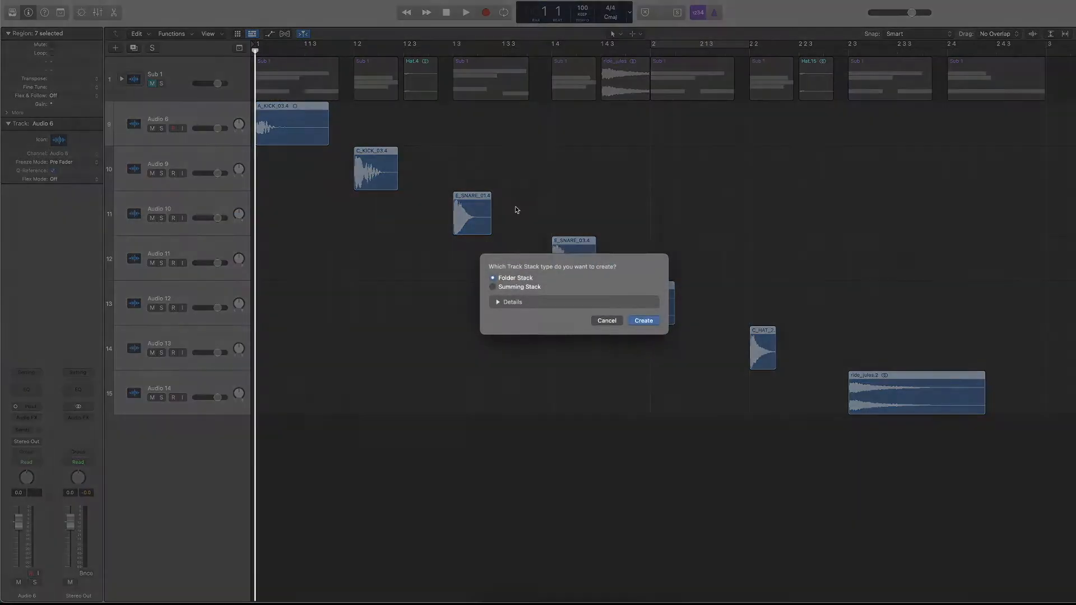
pyautogui.click(643, 321)
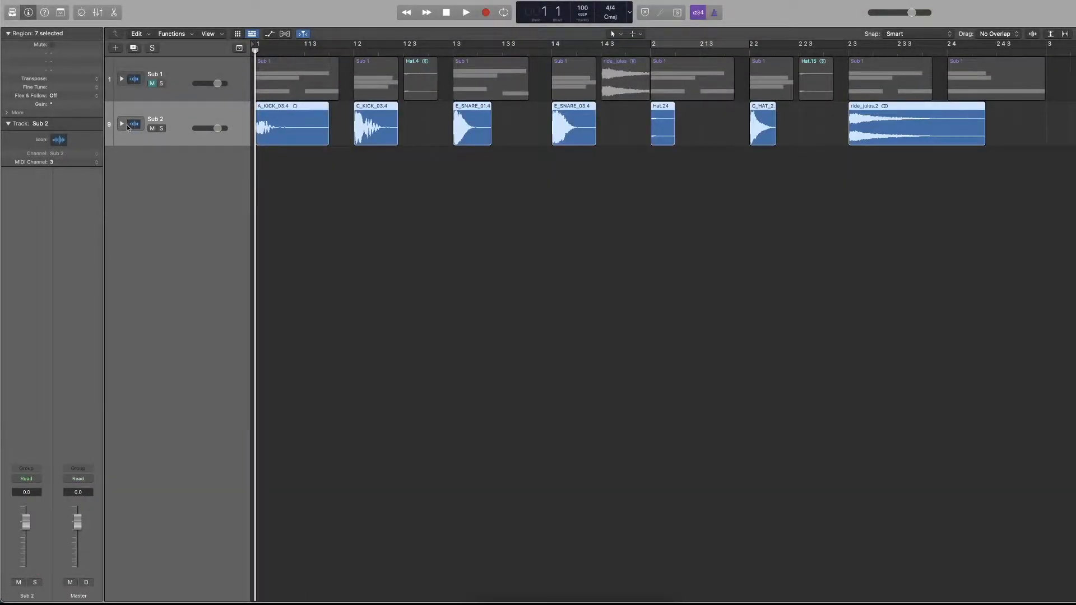
# Mute the Sub 2 stack, and unmute and expand the Sub 1 stack
pyautogui.click(152, 129)
pyautogui.click(152, 83)
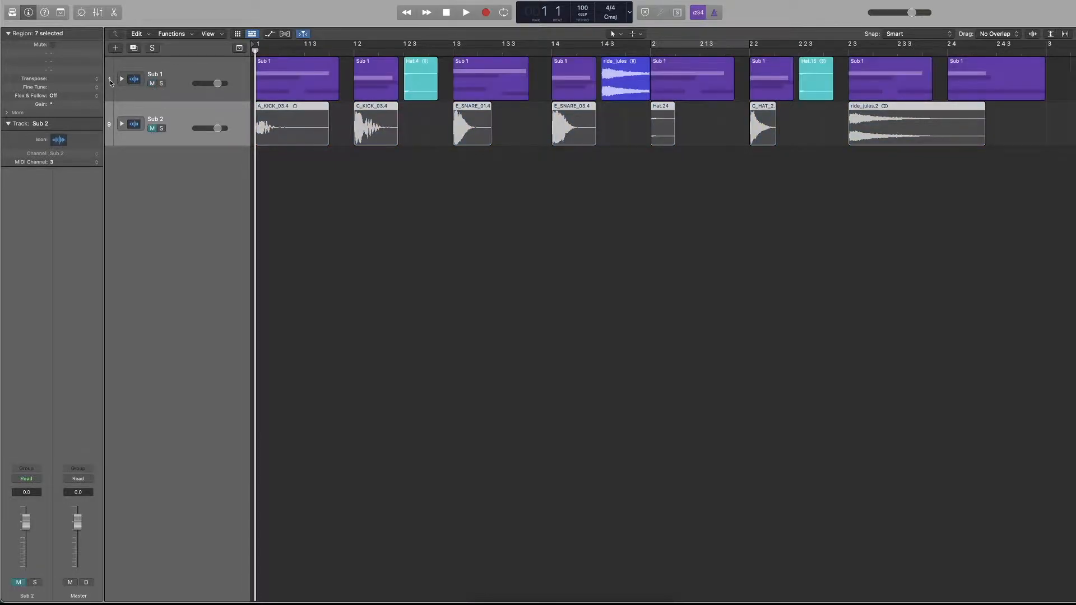
pyautogui.click(122, 80)
pyautogui.click(474, 209)
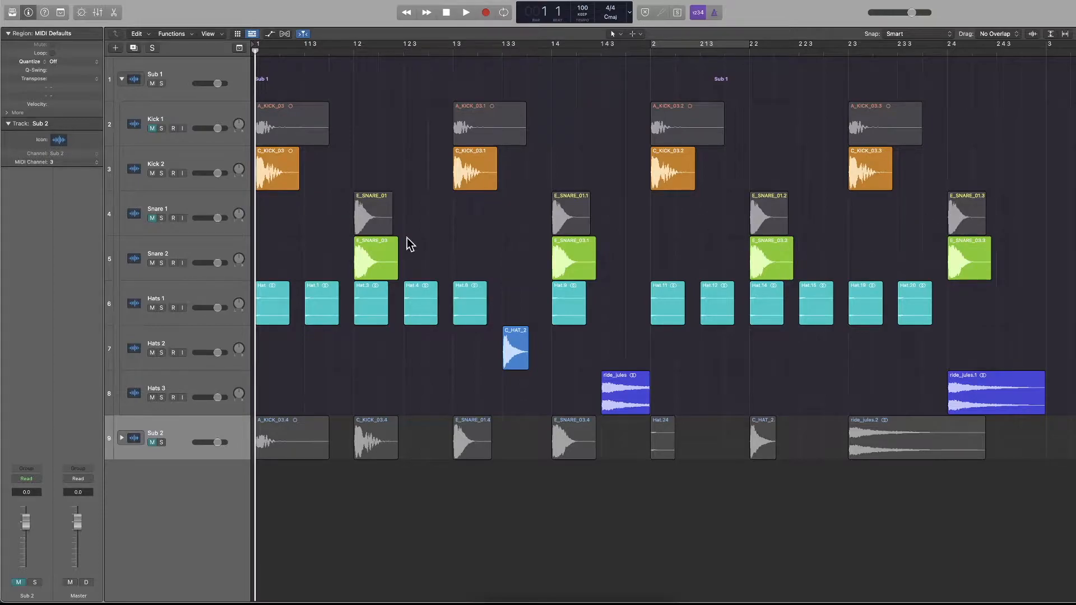
# Move the Sub 2 stack above the Sub 1 stack in the track list
pyautogui.moveTo(170, 426); pyautogui.dragTo(168, 73)
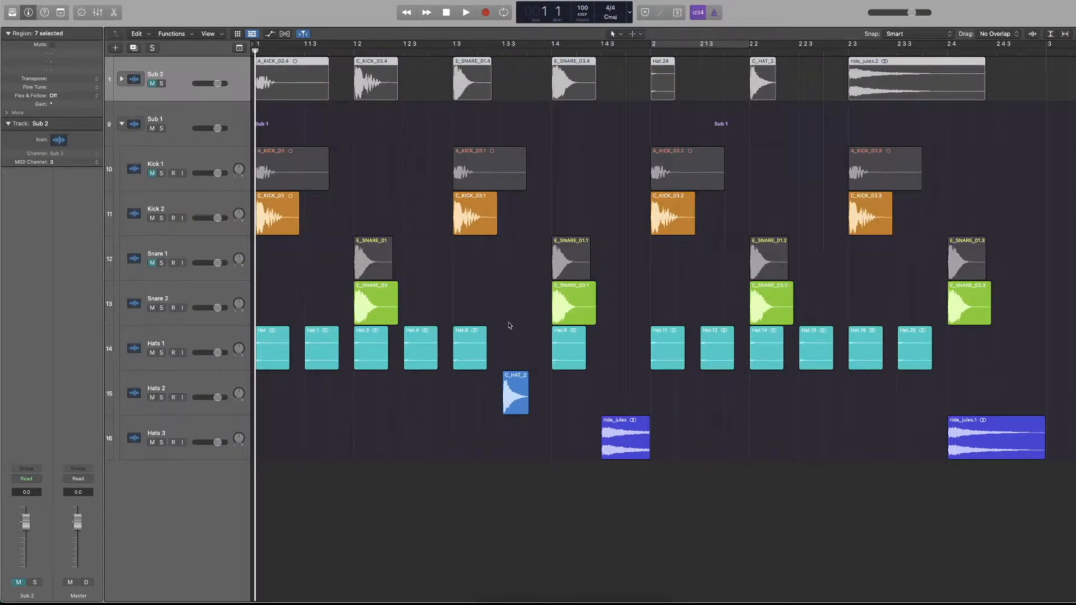
pyautogui.click(617, 305)
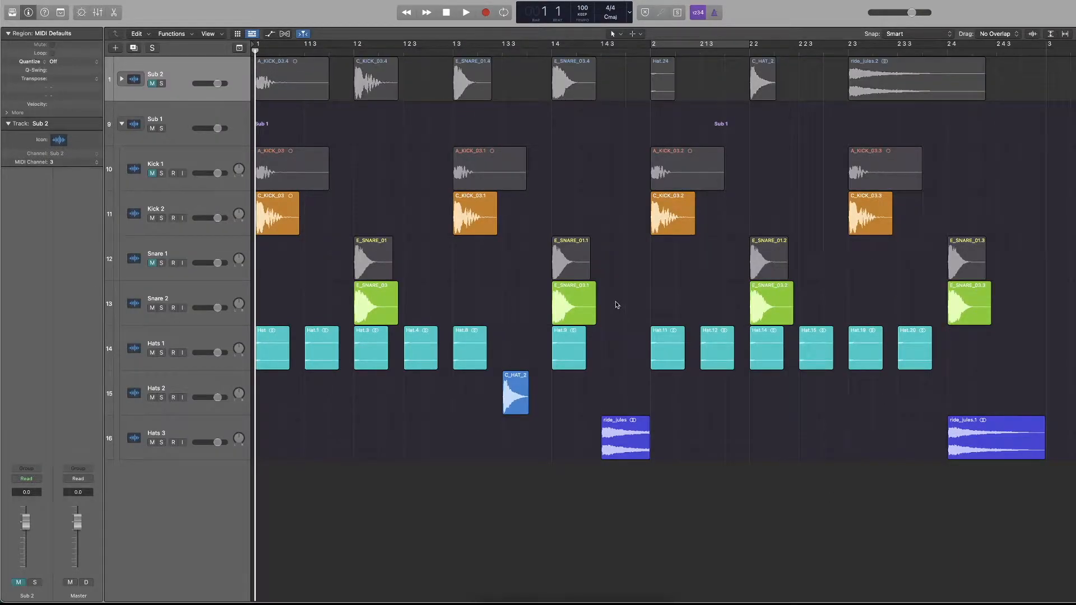
# Play the Sub 1 drum beat from the start of the project through bar 2 and stop playback
pyautogui.keyDown('ctrl'); pyautogui.keyDown('alt'); pyautogui.click(451, 350); pyautogui.keyUp('alt'); pyautogui.keyUp('ctrl')
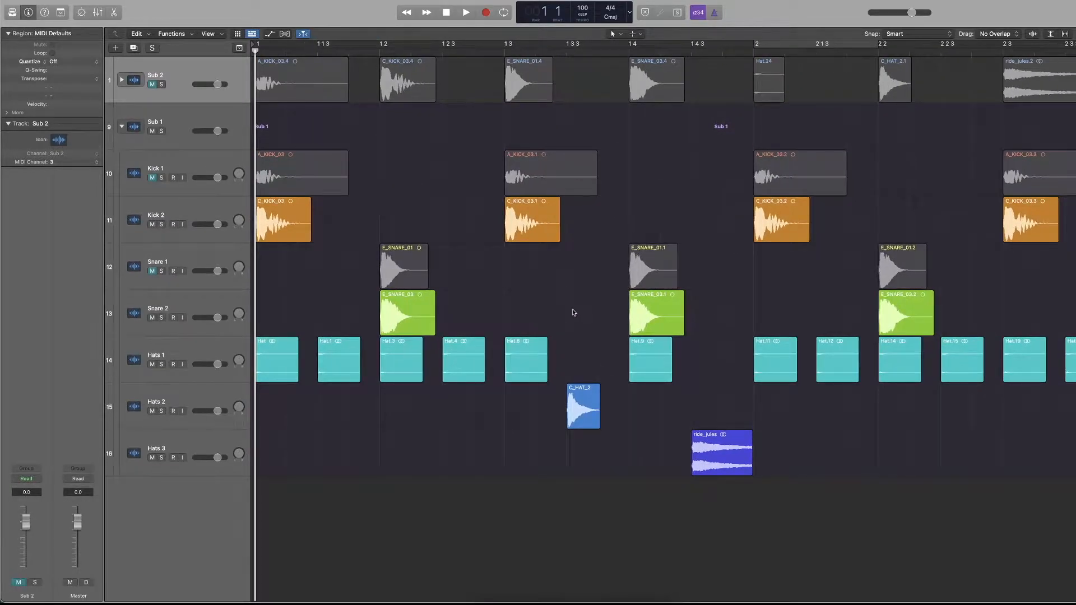
pyautogui.press('z')
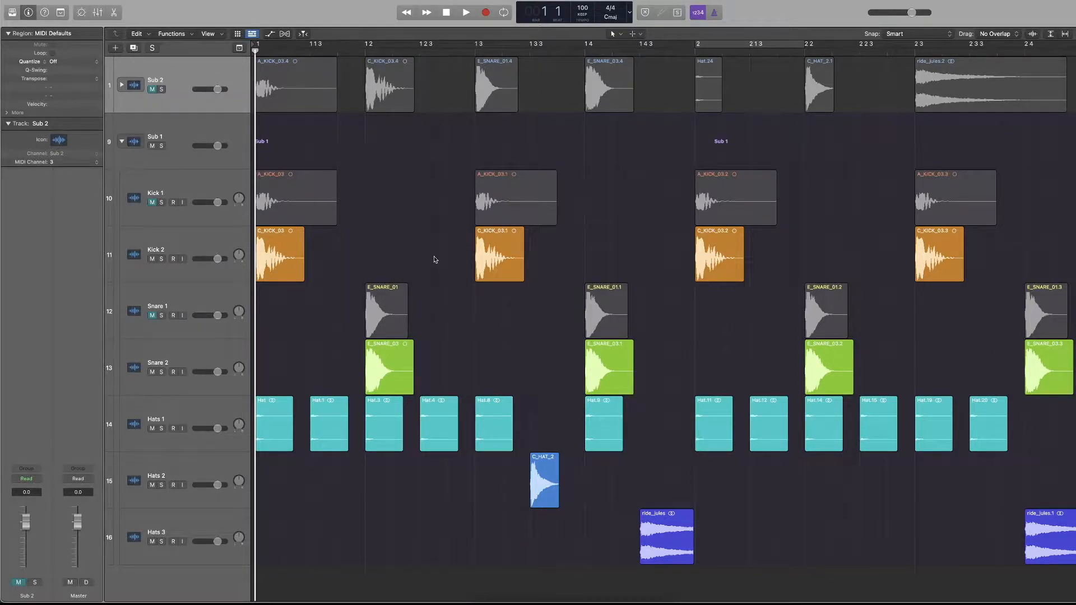
pyautogui.press('space')
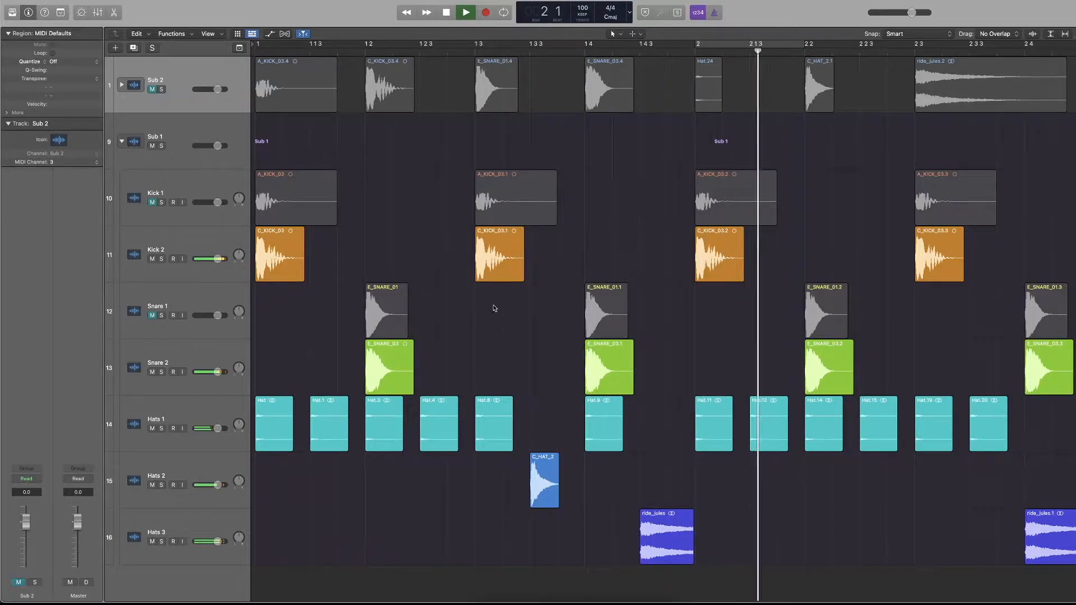
pyautogui.hscroll(1, 496, 306)
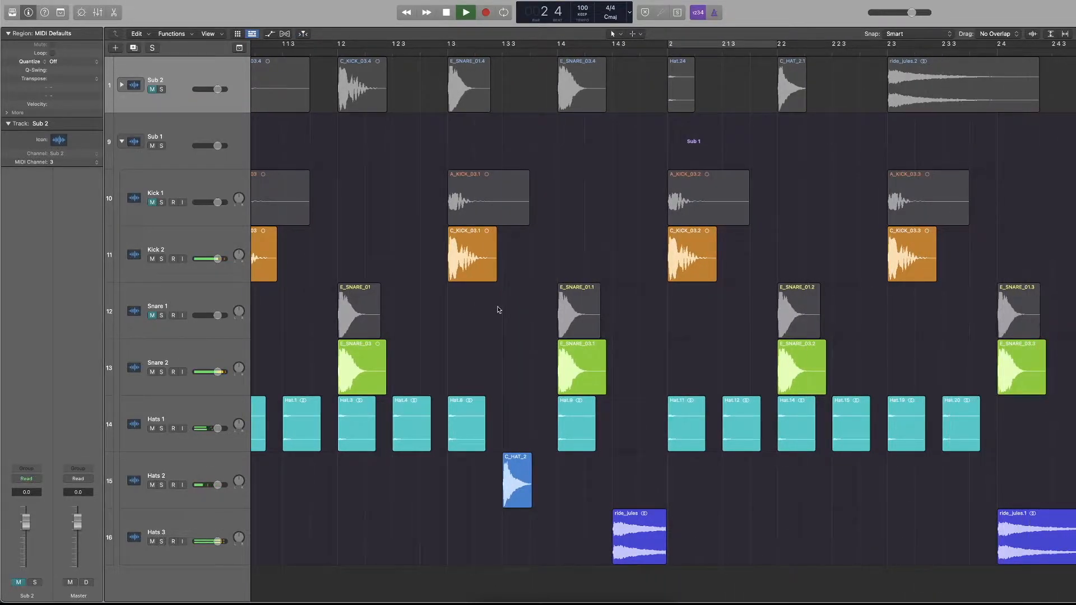
pyautogui.press('space')
# Set and enable a cycle range from the start of bar 1 to the start of bar 3
pyautogui.scroll(-3, 491, 304)
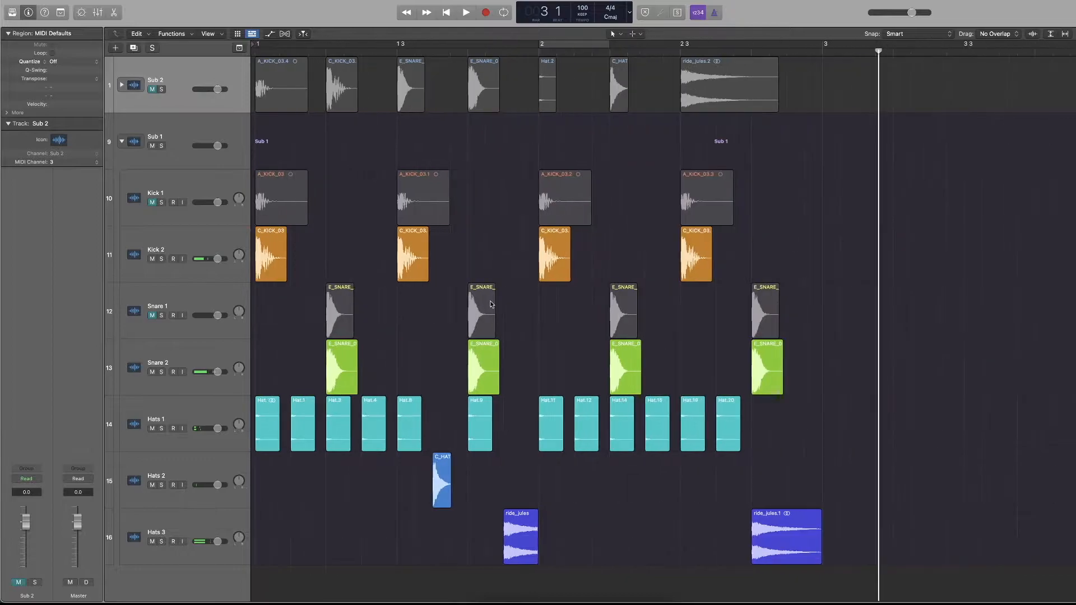
pyautogui.click(545, 53)
pyautogui.click(545, 45)
pyautogui.moveTo(540, 46); pyautogui.dragTo(254, 57)
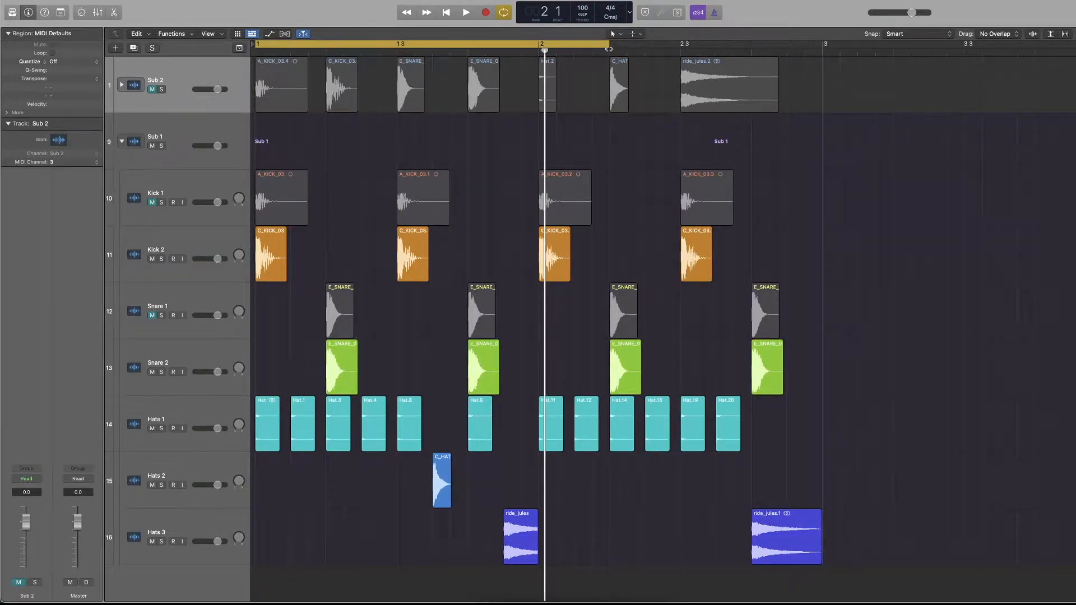
pyautogui.moveTo(609, 49); pyautogui.dragTo(823, 49)
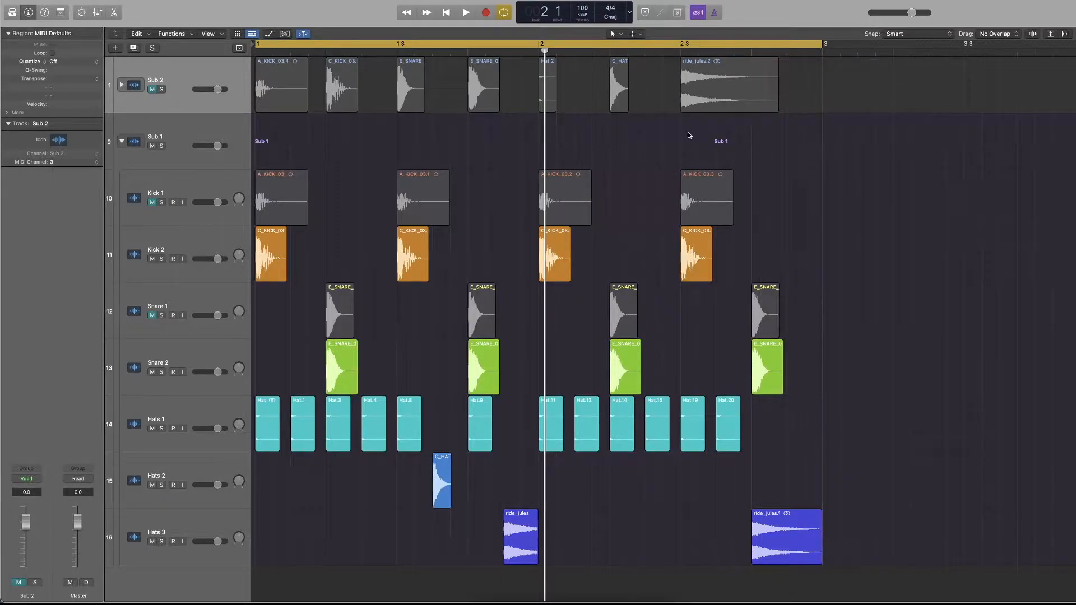
# Try extending the first ride_jules region past bar 2, audition the beat, trim the region back to bar 2 and play it again
pyautogui.scroll(-2, 625, 213)
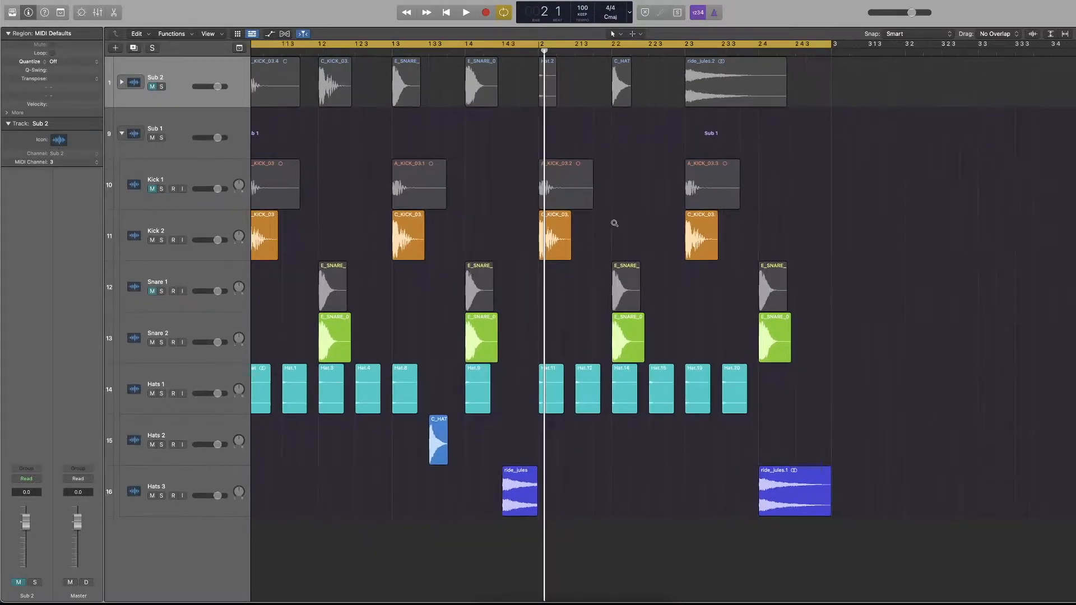
pyautogui.scroll(5, 591, 250)
pyautogui.hscroll(-3, 591, 251)
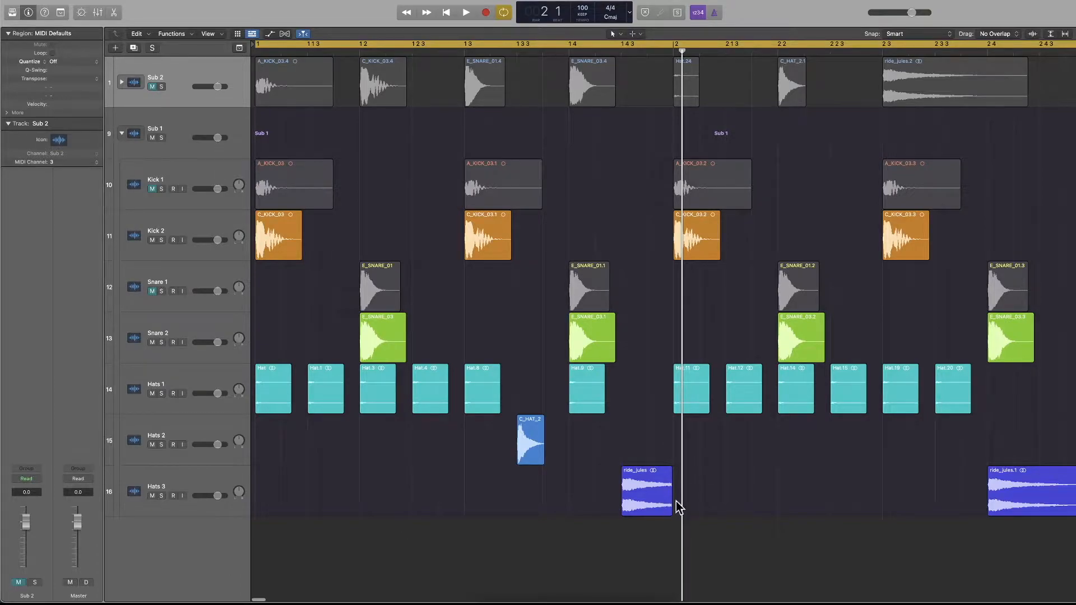
pyautogui.moveTo(674, 516); pyautogui.dragTo(805, 512)
pyautogui.press('space')
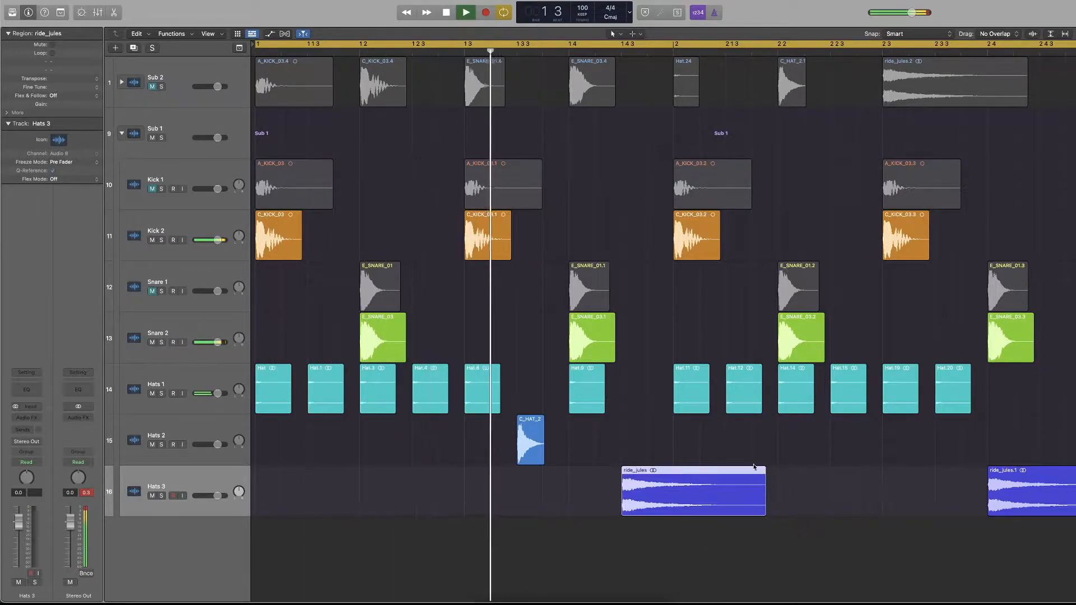
pyautogui.press('space')
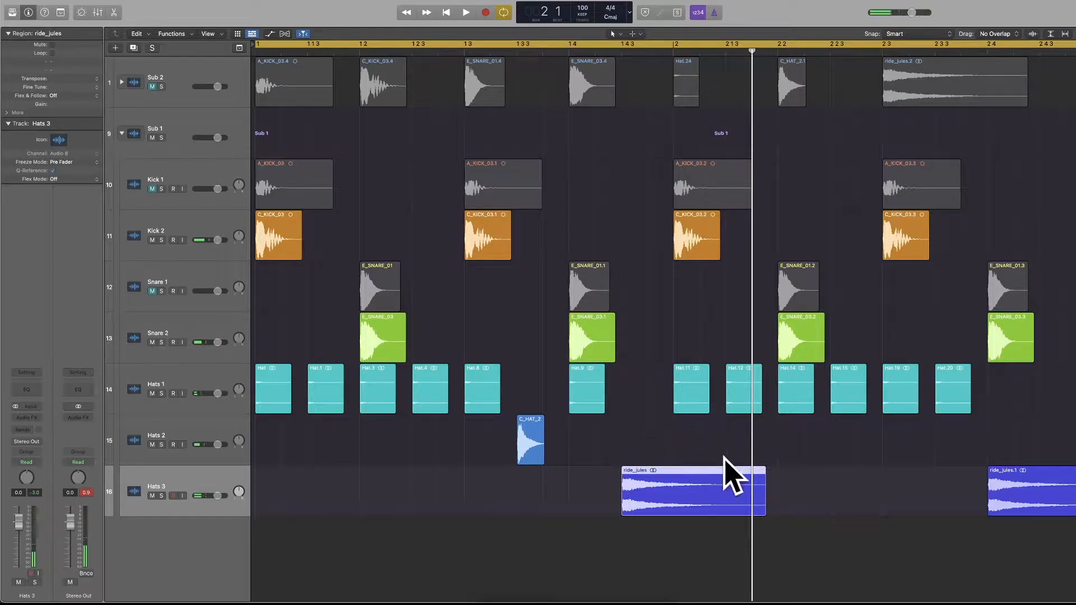
pyautogui.moveTo(765, 513); pyautogui.dragTo(673, 513)
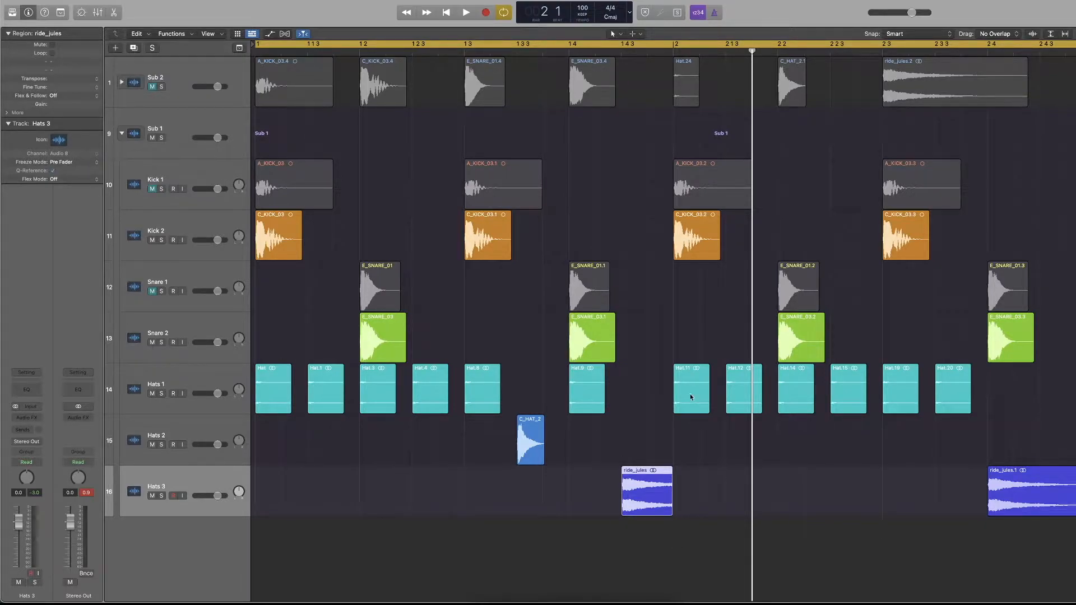
pyautogui.press('space')
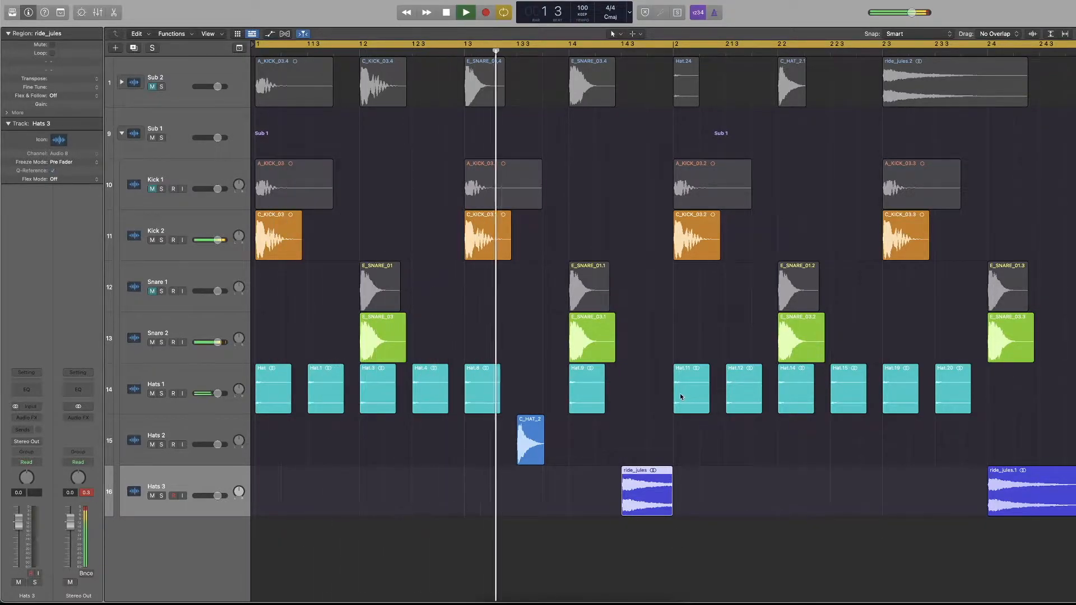
pyautogui.press('space')
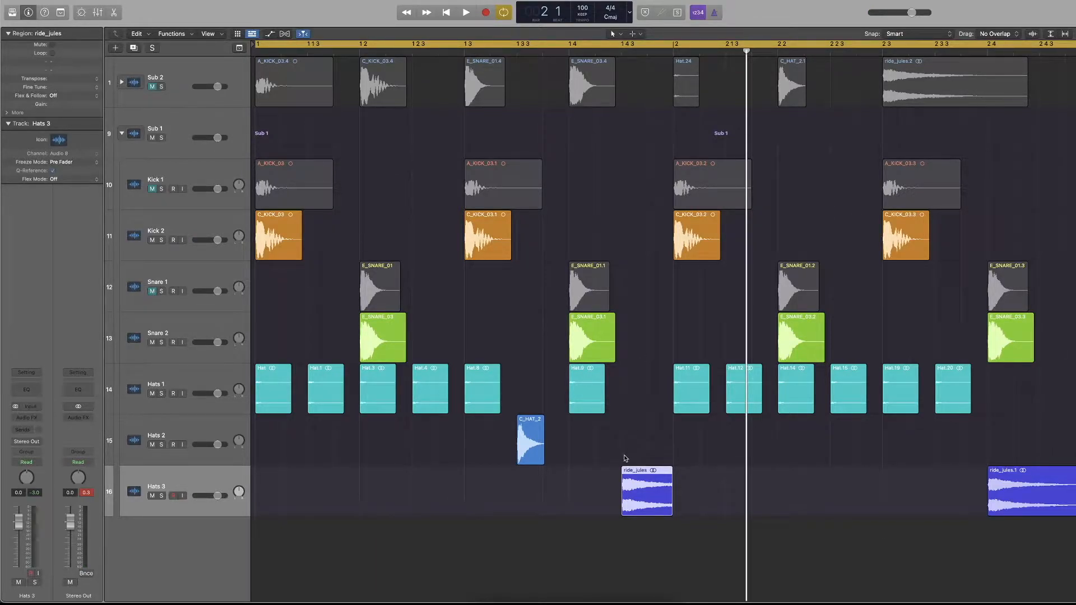
# Lower the Hats 3 volume to -5.8 dB and reduce the Hats 2 volume, checking the balance in playback
pyautogui.moveTo(212, 499); pyautogui.dragTo(213, 496)
pyautogui.moveTo(218, 445); pyautogui.dragTo(217, 444)
pyautogui.press('space')
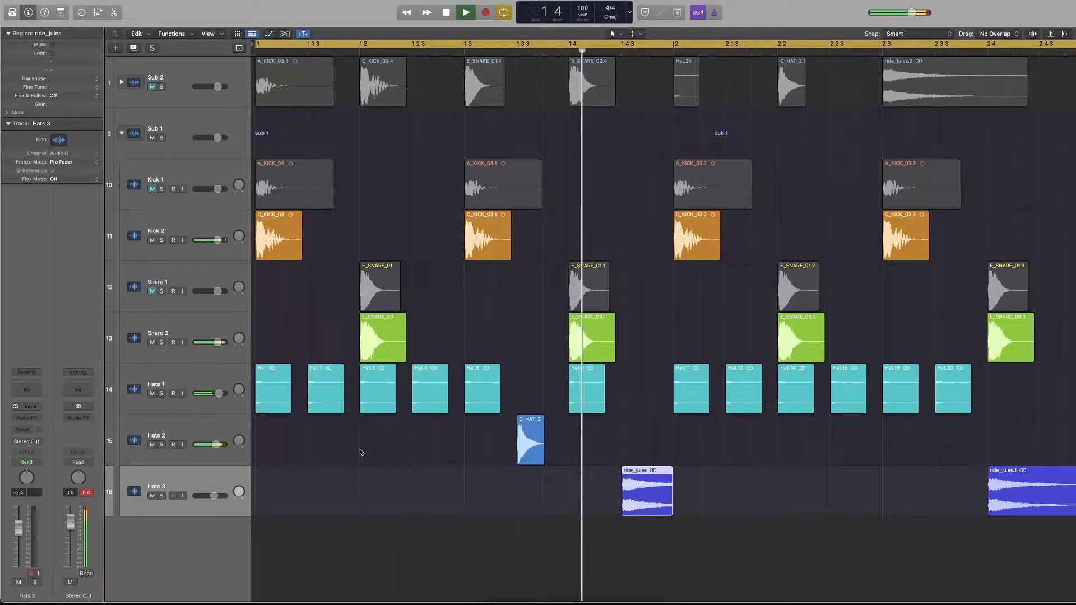
pyautogui.press('space')
pyautogui.moveTo(208, 497); pyautogui.dragTo(210, 496)
pyautogui.moveTo(216, 445); pyautogui.dragTo(215, 446)
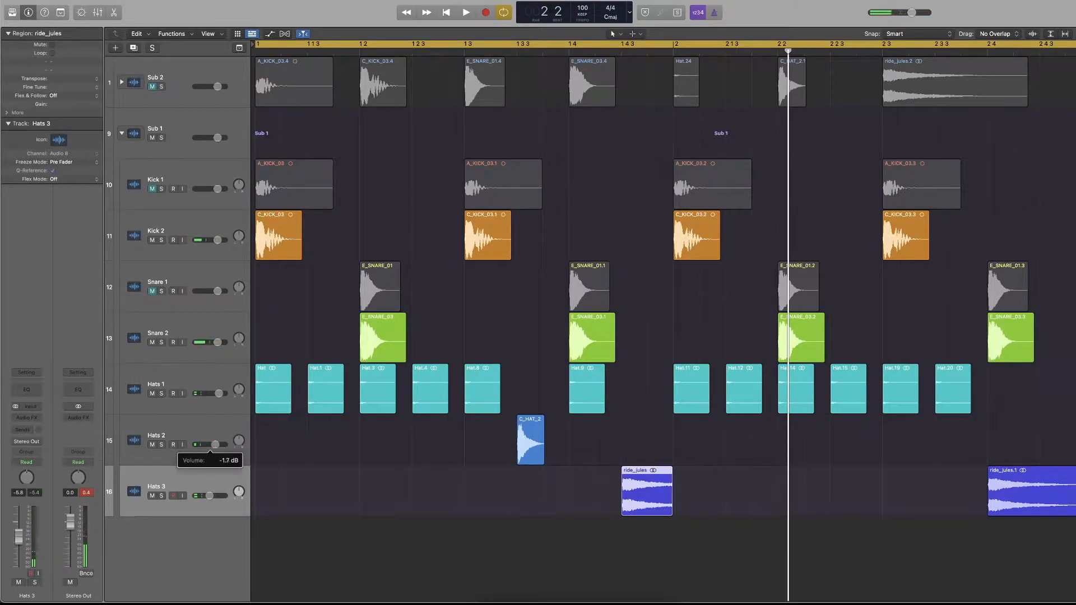
pyautogui.press('space')
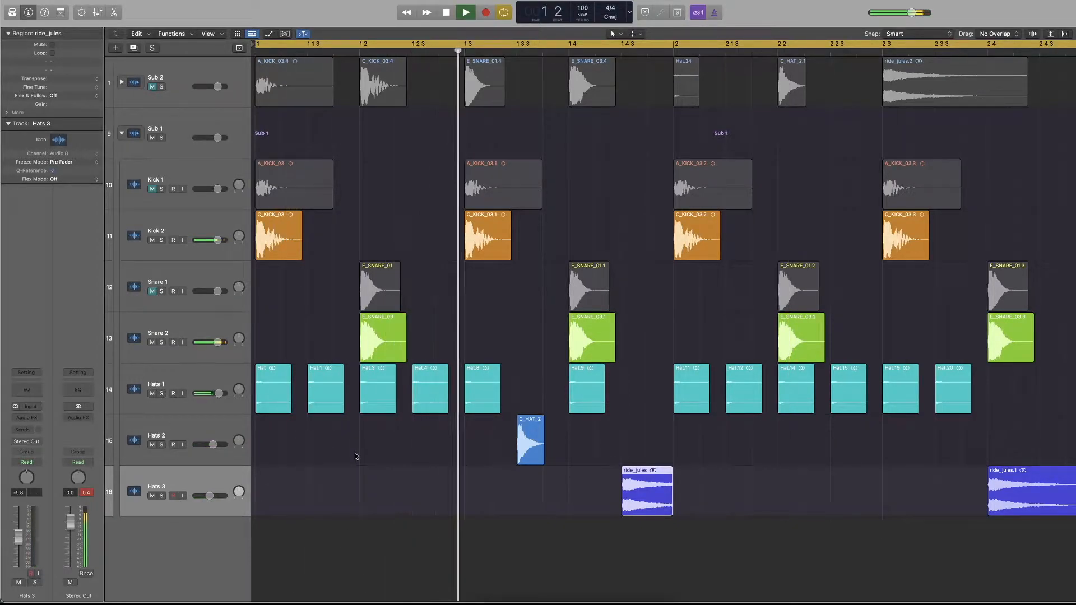
pyautogui.press('space')
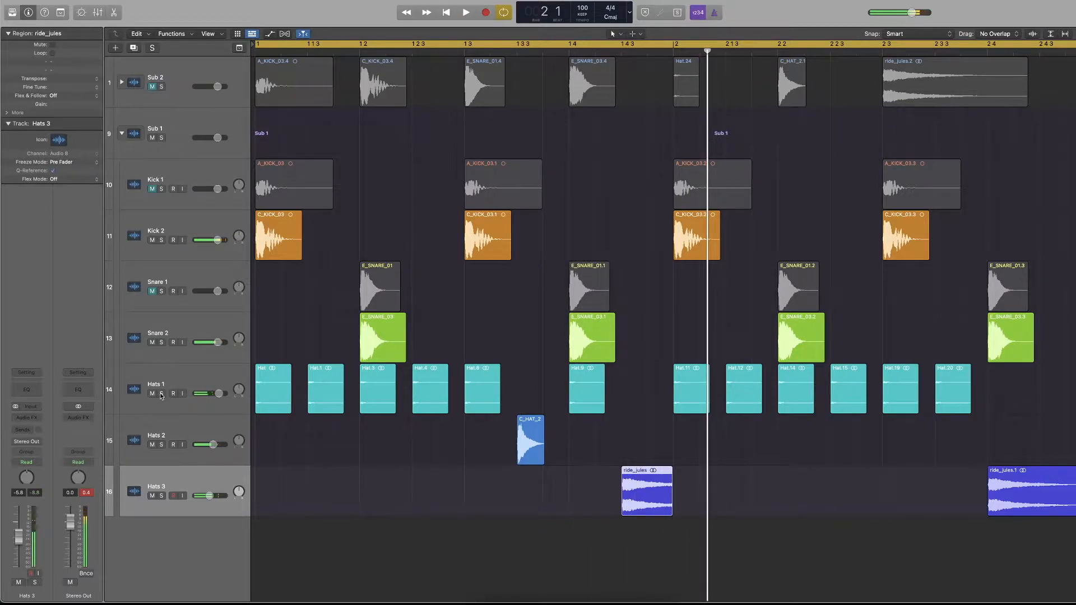
# Solo the Hats 1, Hats 2 and Hats 3 tracks and play them together
pyautogui.moveTo(161, 395); pyautogui.dragTo(161, 496)
pyautogui.press('space')
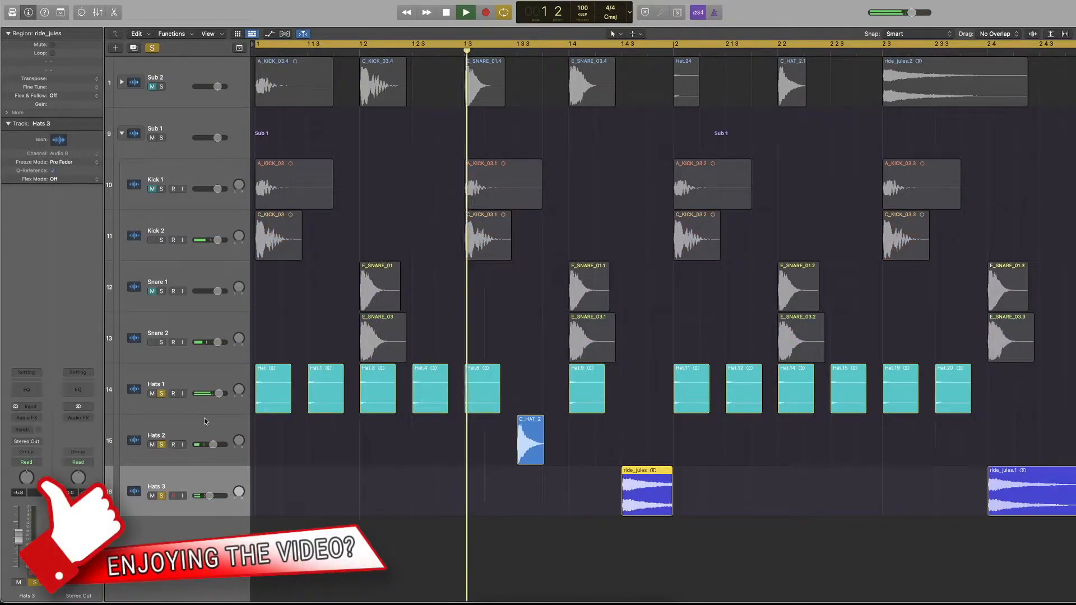
pyautogui.press('space')
# Lower the Hats 2 volume to -6.6 dB and the Hats 3 volume to -9.6 dB, auditioning the soloed hats
pyautogui.moveTo(213, 444); pyautogui.dragTo(198, 446)
pyautogui.press('space')
pyautogui.press('space')
pyautogui.moveTo(228, 491); pyautogui.dragTo(219, 496)
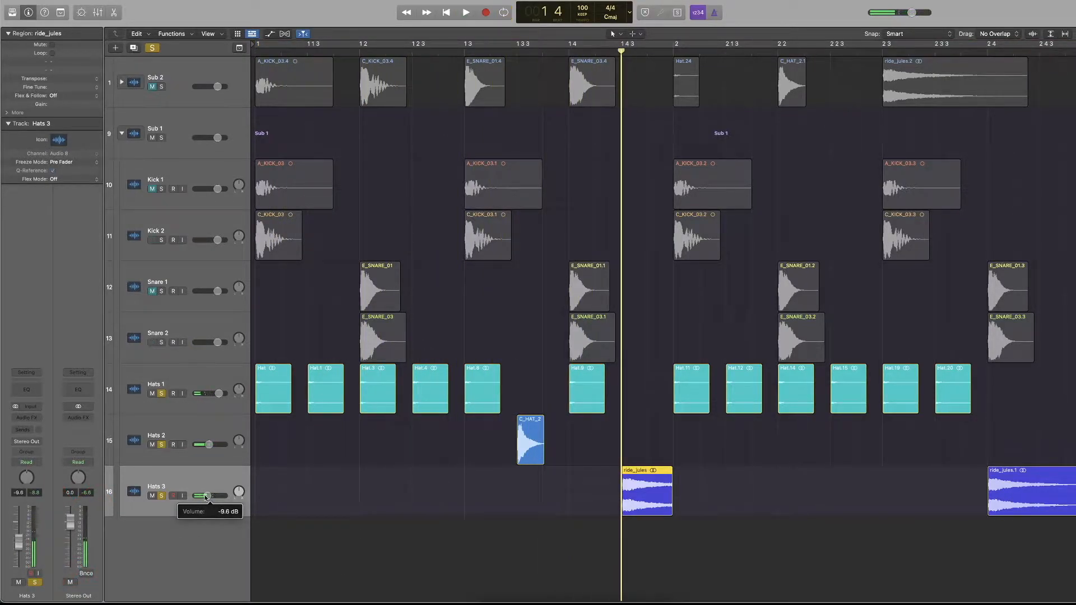
pyautogui.press('space')
pyautogui.press('space')
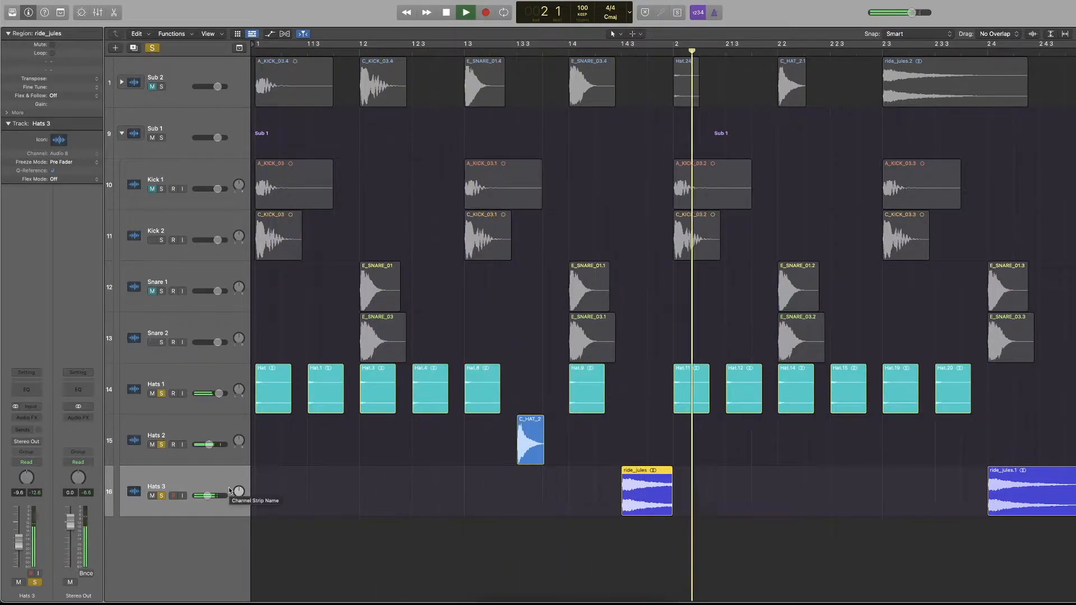
pyautogui.press('space')
# Unsolo the three hats tracks and return the playhead to the start of the project
pyautogui.click(161, 394)
pyautogui.moveTo(159, 450); pyautogui.dragTo(161, 494)
pyautogui.press('Return')
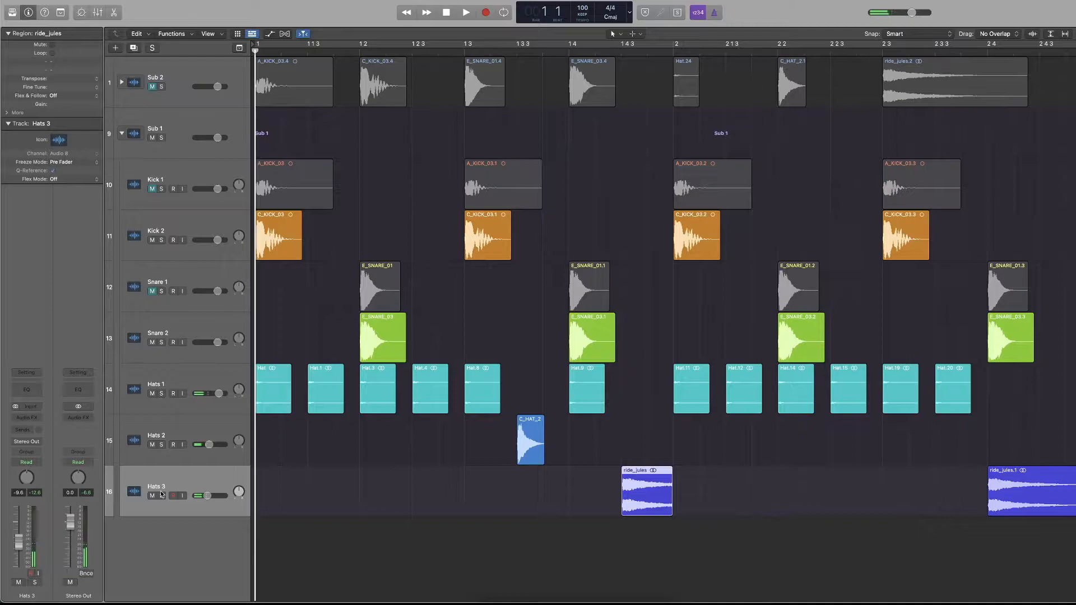
# Set the Hats 1 volume to 2.1 dB and play the full beat to check the balance
pyautogui.click(218, 393)
pyautogui.press('space')
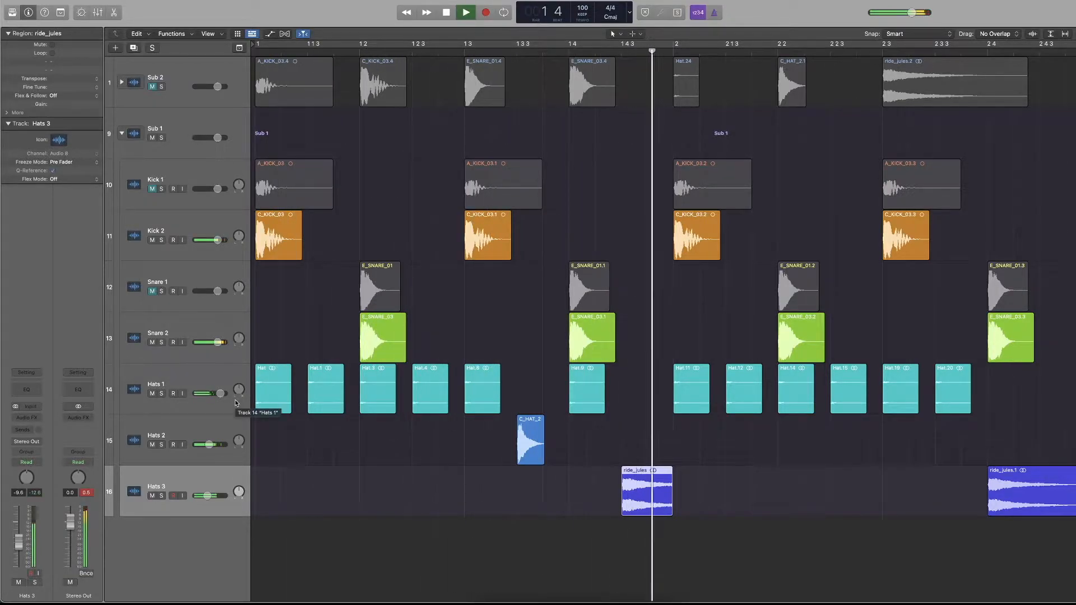
pyautogui.click(615, 452)
pyautogui.press('space')
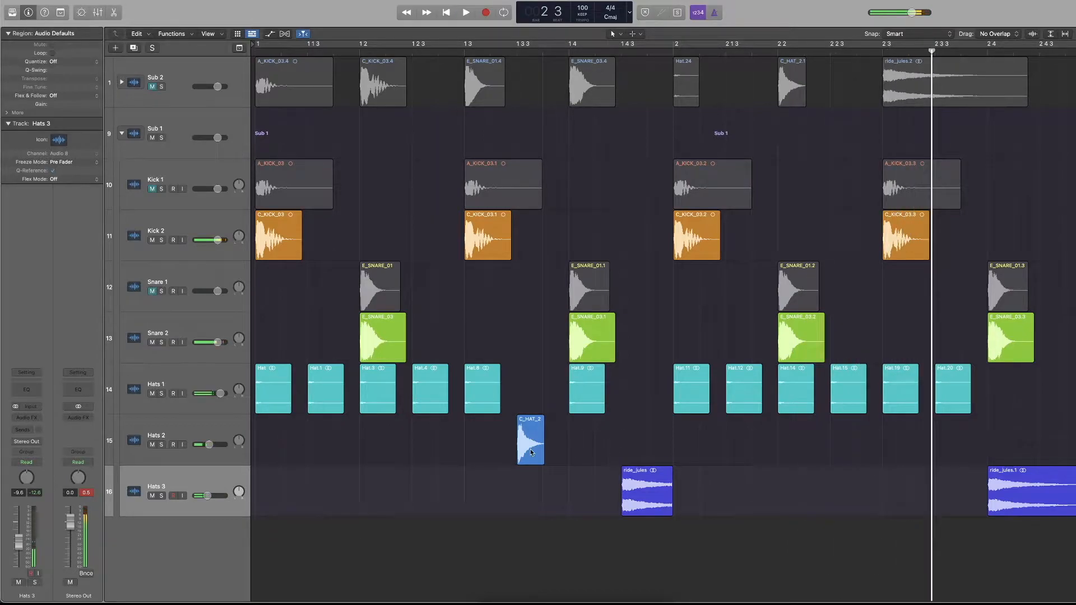
# Solo the three hats tracks and copy the C_HAT_2 region on Hats 2 to positions 1 2 2, 2 2 and 2 3
pyautogui.click(531, 451)
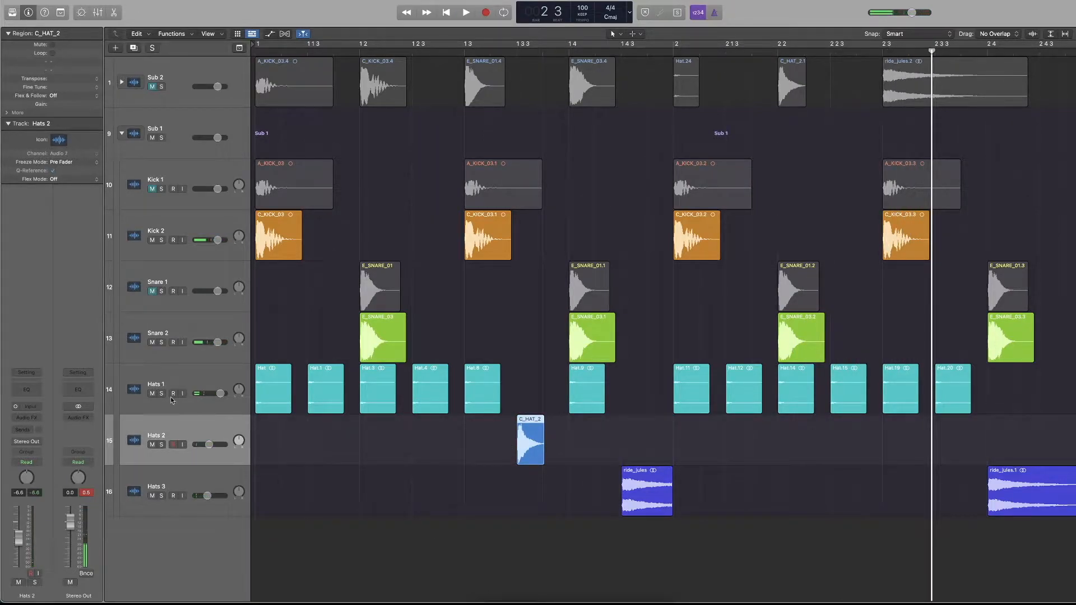
pyautogui.moveTo(162, 394); pyautogui.dragTo(161, 496)
pyautogui.click(497, 425)
pyautogui.click(529, 427)
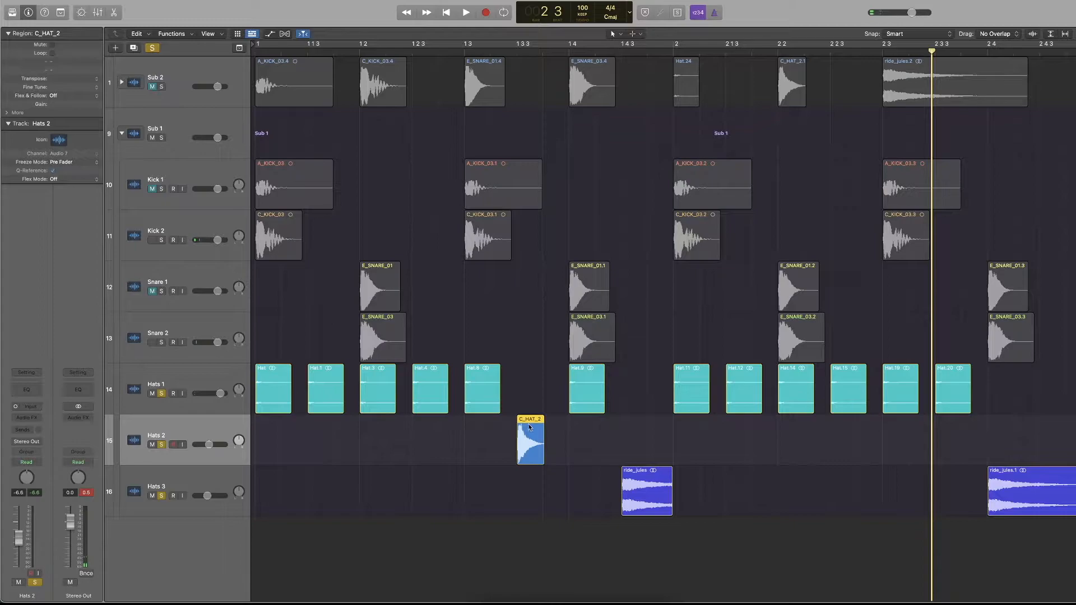
pyautogui.moveTo(530, 432); pyautogui.dragTo(890, 440)
# Delete the Hats 1 regions at positions 2 3 and 2 2, directly above the copied C_HAT_2 regions
pyautogui.click(897, 392)
pyautogui.press('Delete')
pyautogui.click(812, 390)
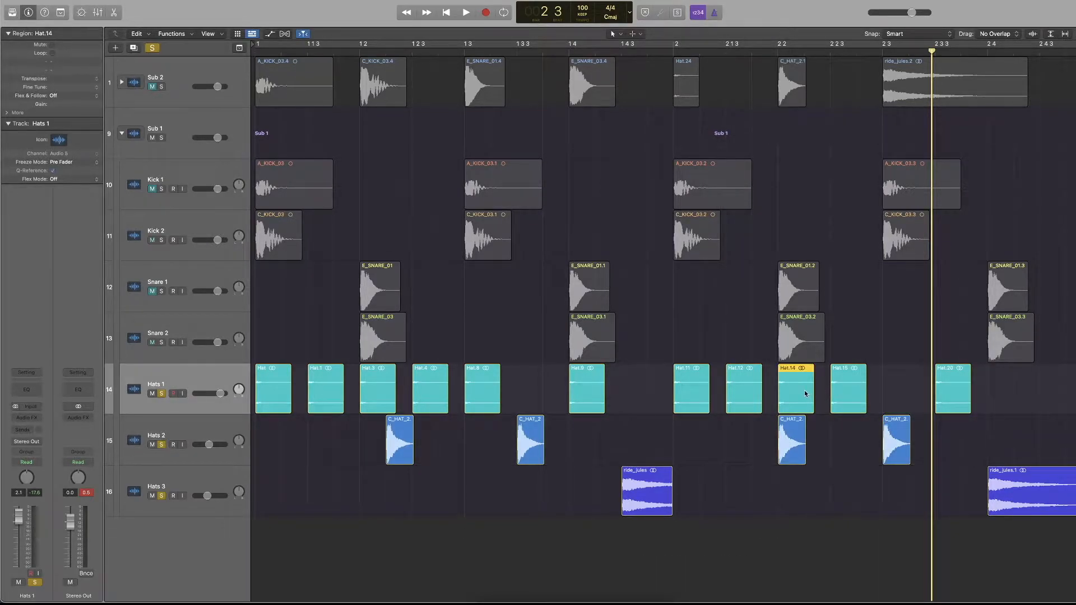
pyautogui.press('Delete')
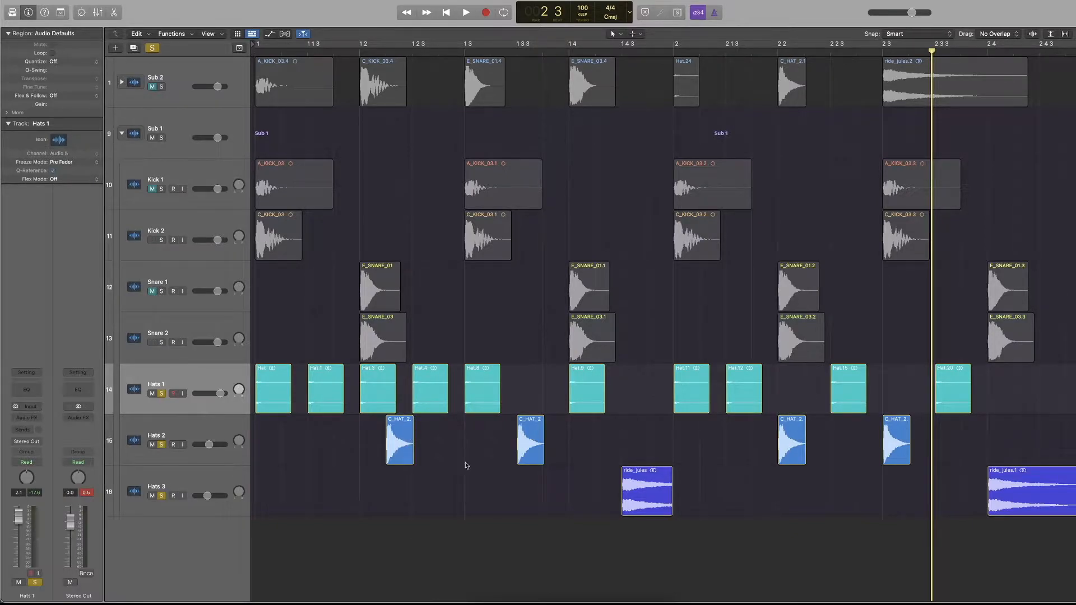
# Play the soloed hat pattern from the start of the project and stop playback
pyautogui.press('Return')
pyautogui.press('space')
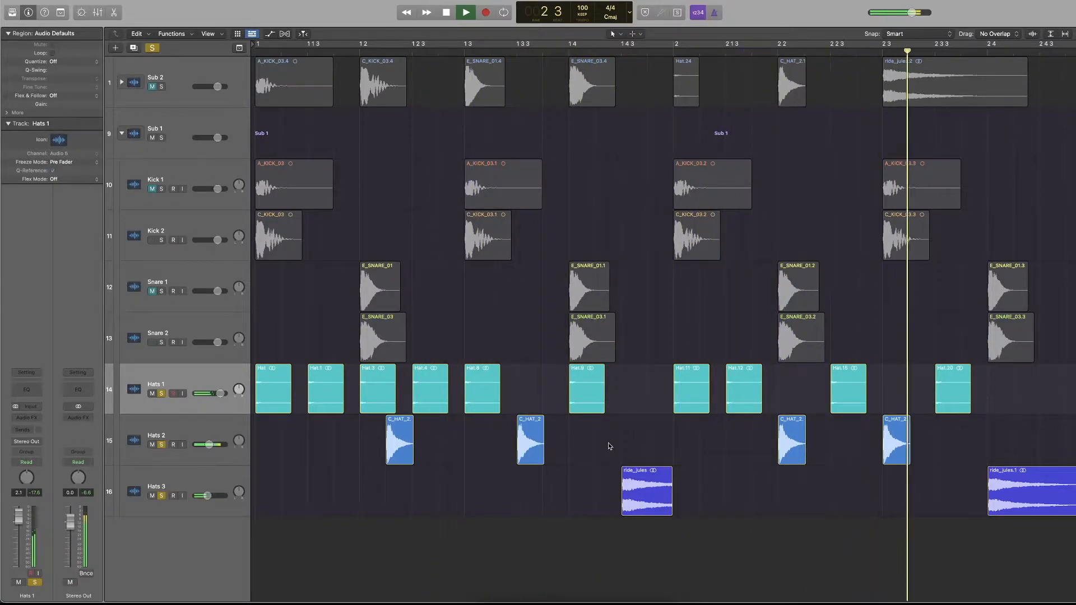
pyautogui.press('space')
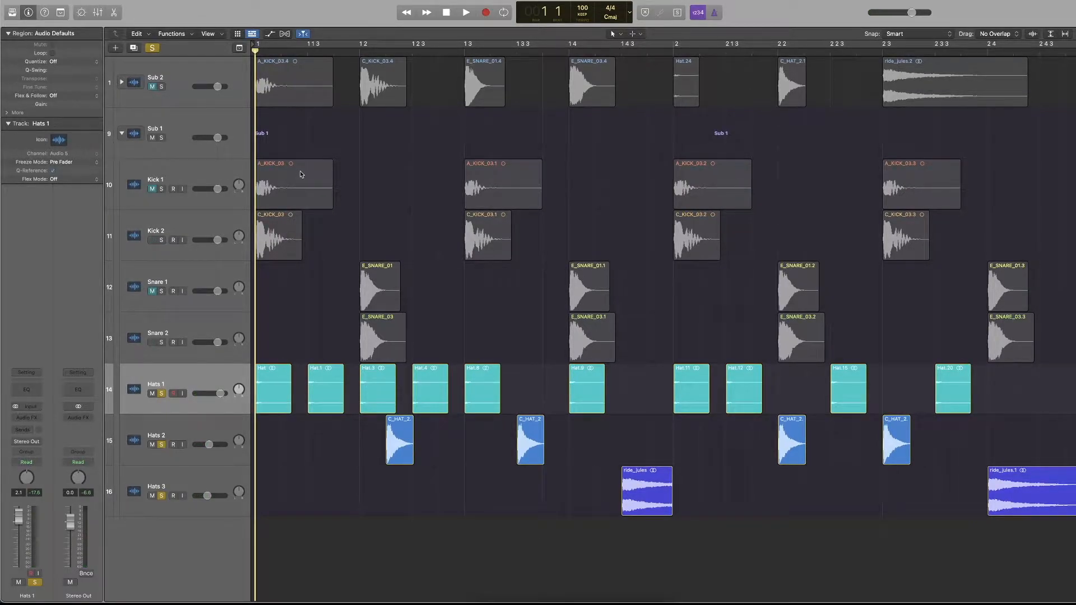
# Turn on the cycle range, audition the soloed hat pattern repeatedly, and turn the cycle off
pyautogui.press('c')
pyautogui.press('space')
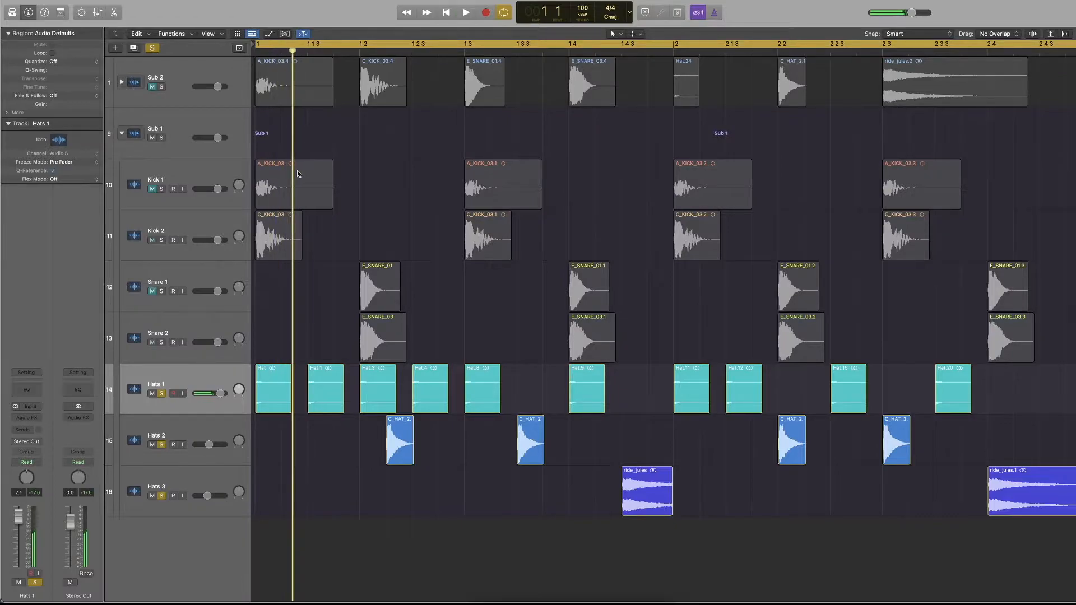
pyautogui.press('space')
pyautogui.press('space')
pyautogui.press('space')
pyautogui.press('space')
pyautogui.press('space')
pyautogui.press('space')
pyautogui.press('space')
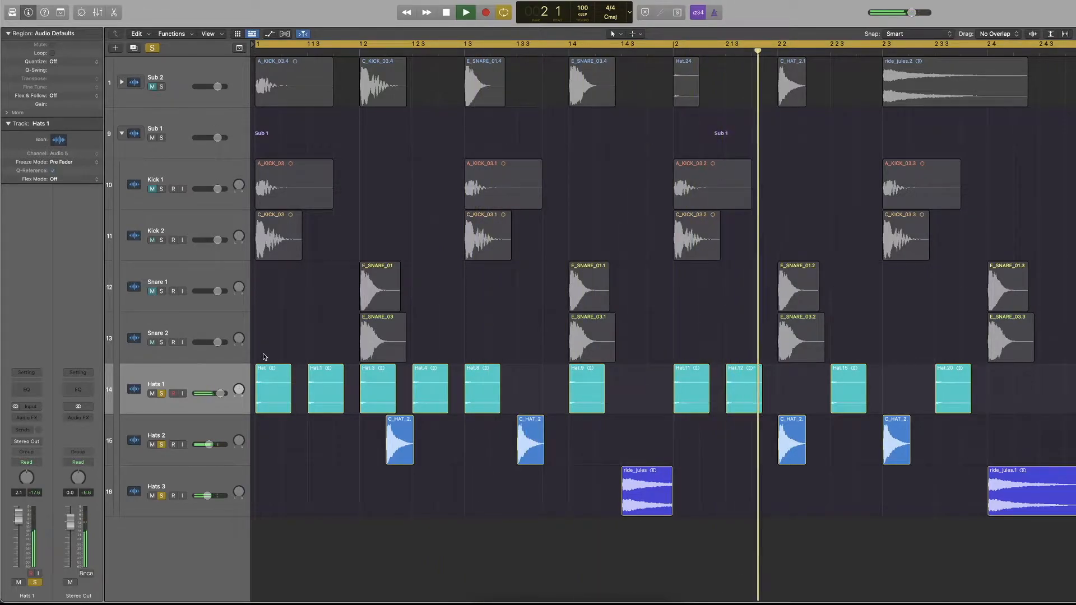
pyautogui.press('space')
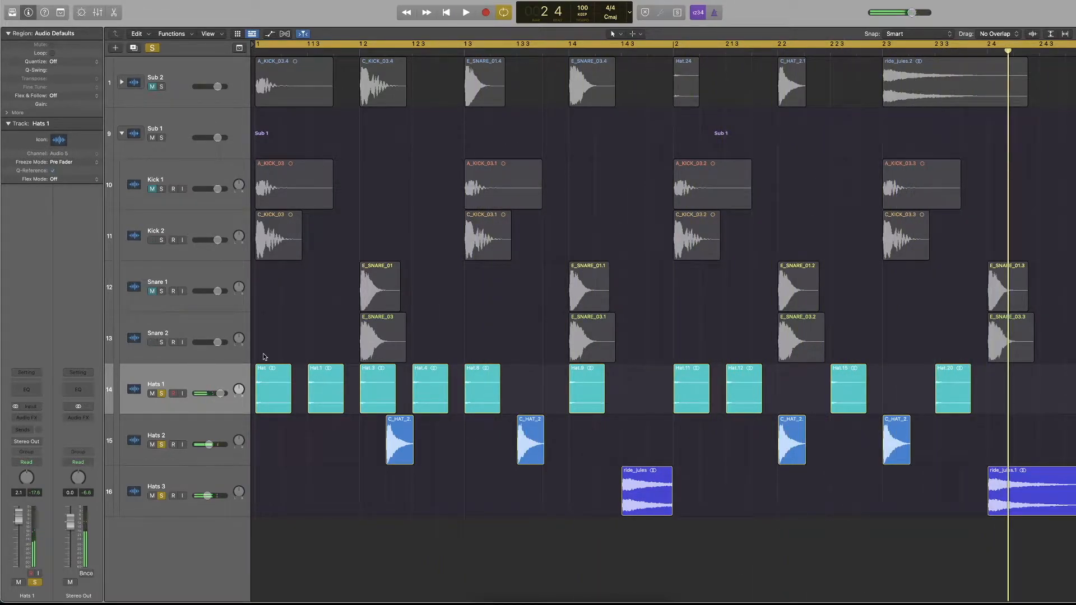
pyautogui.press('c')
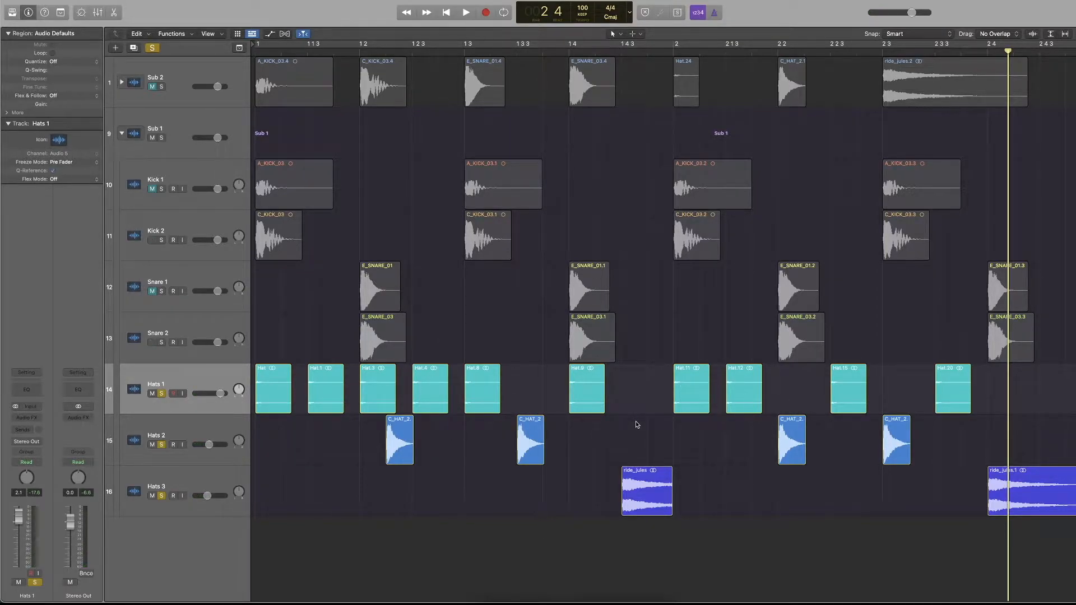
# Show track automation, lower the Hats 2 volume across the first C_HAT_2 region to about -12.5 dB, and audition it with the cycle on
pyautogui.press('a')
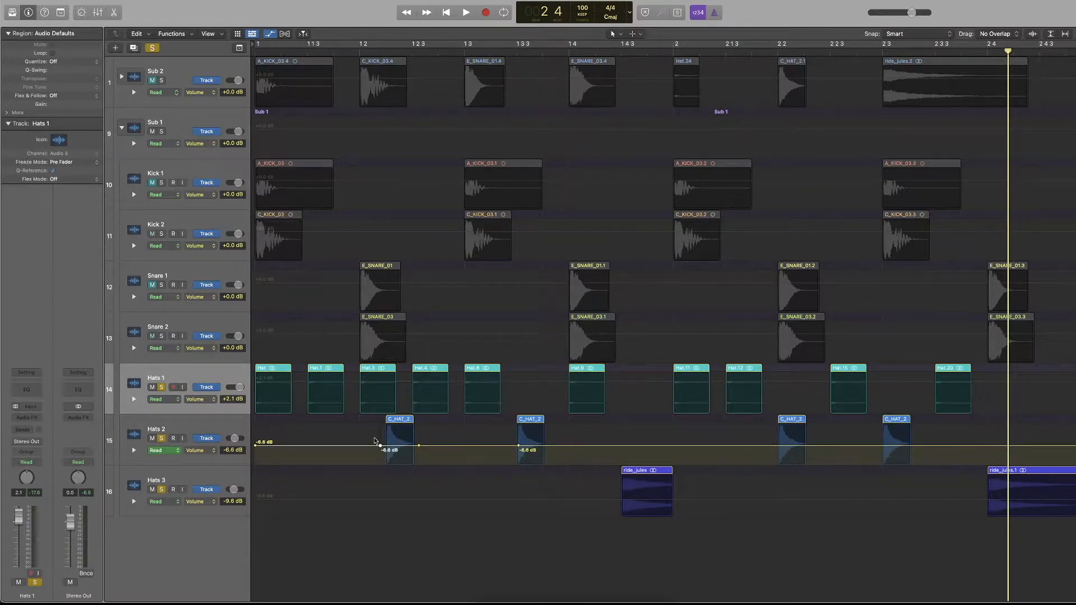
pyautogui.moveTo(419, 446); pyautogui.dragTo(419, 451)
pyautogui.press('space')
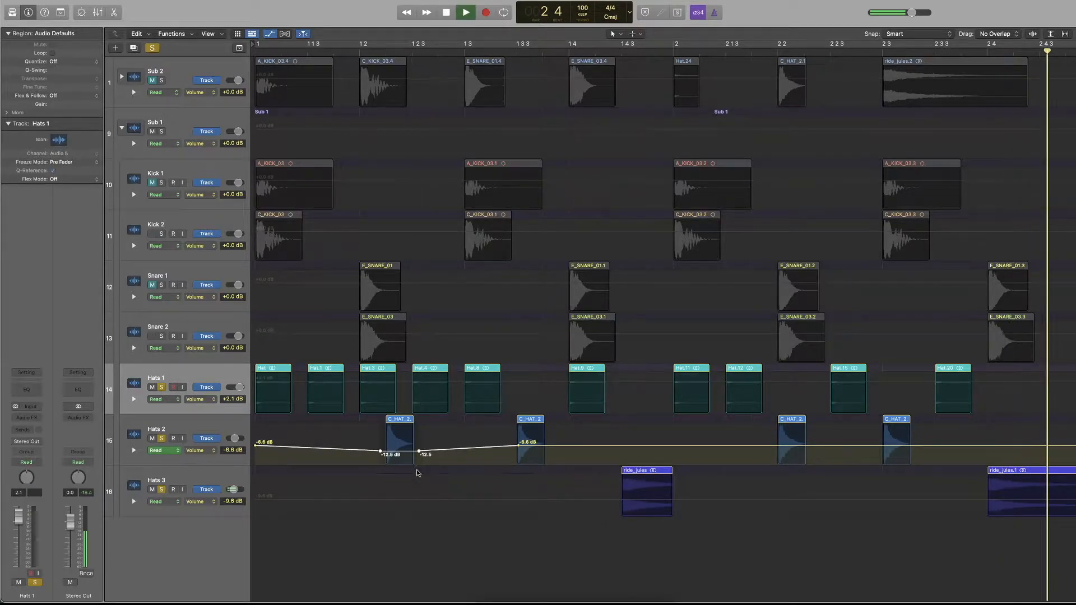
pyautogui.press('space')
pyautogui.press('c')
pyautogui.press('space')
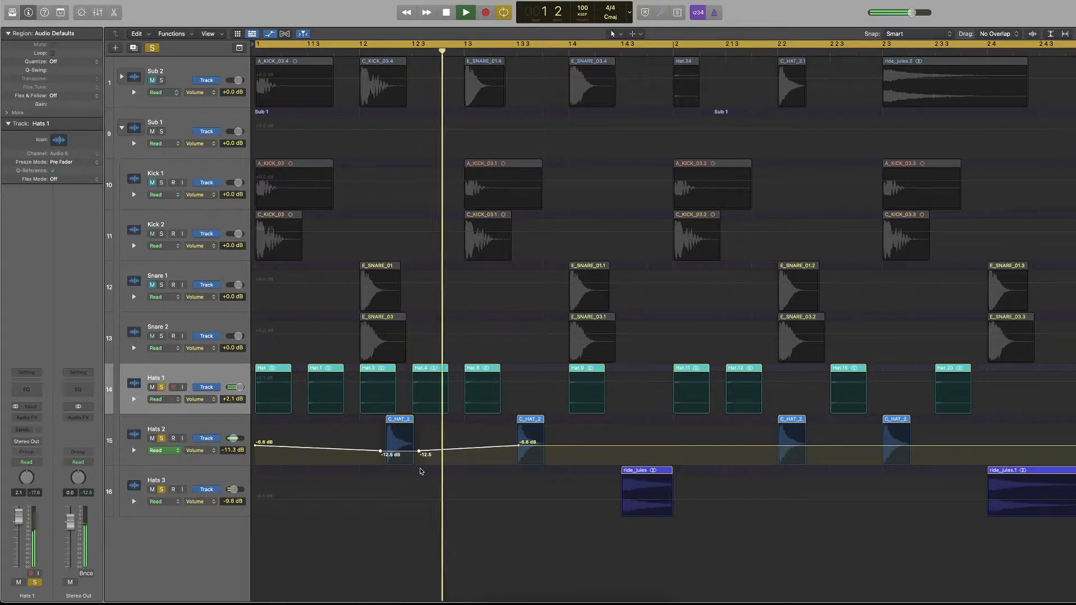
pyautogui.press('space')
# Raise the Hats 2 volume point at the second C_HAT_2 region to -4.2 dB and audition the change
pyautogui.moveTo(519, 446); pyautogui.dragTo(519, 443)
pyautogui.press('space')
pyautogui.press('space')
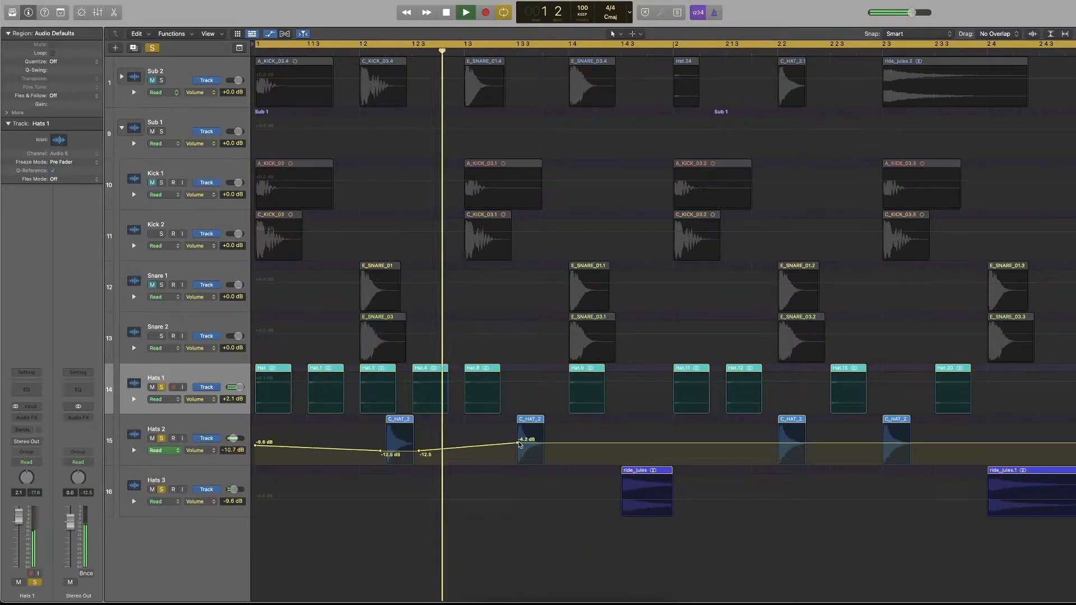
pyautogui.press('space')
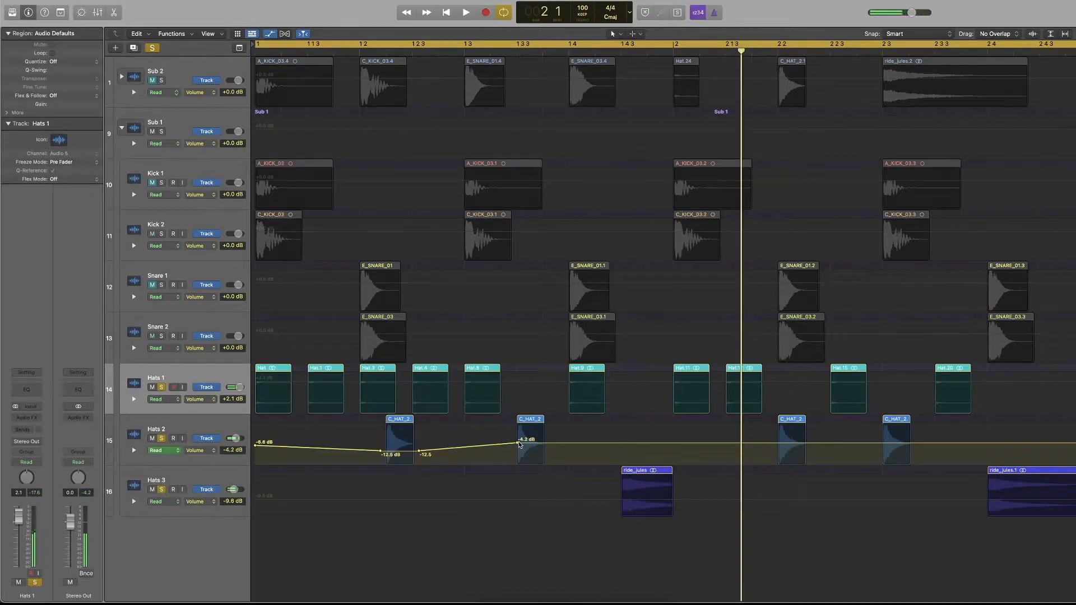
# Automate the Hats 2 volume to -8.0 dB around the third C_HAT_2 region and -12.7 dB around the fourth, and play it back
pyautogui.click(775, 443)
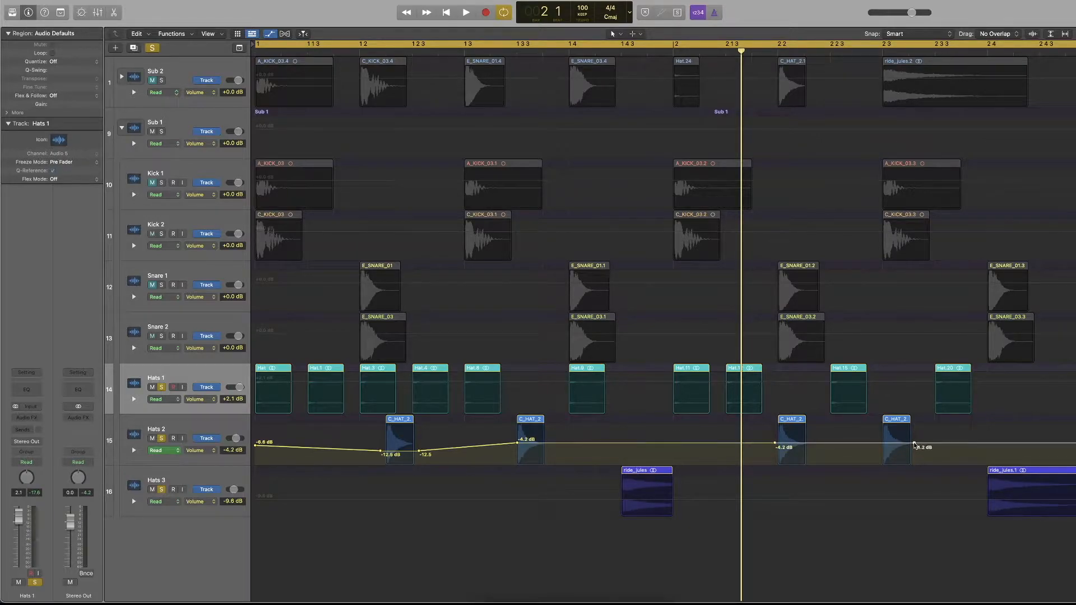
pyautogui.moveTo(929, 439); pyautogui.dragTo(810, 451)
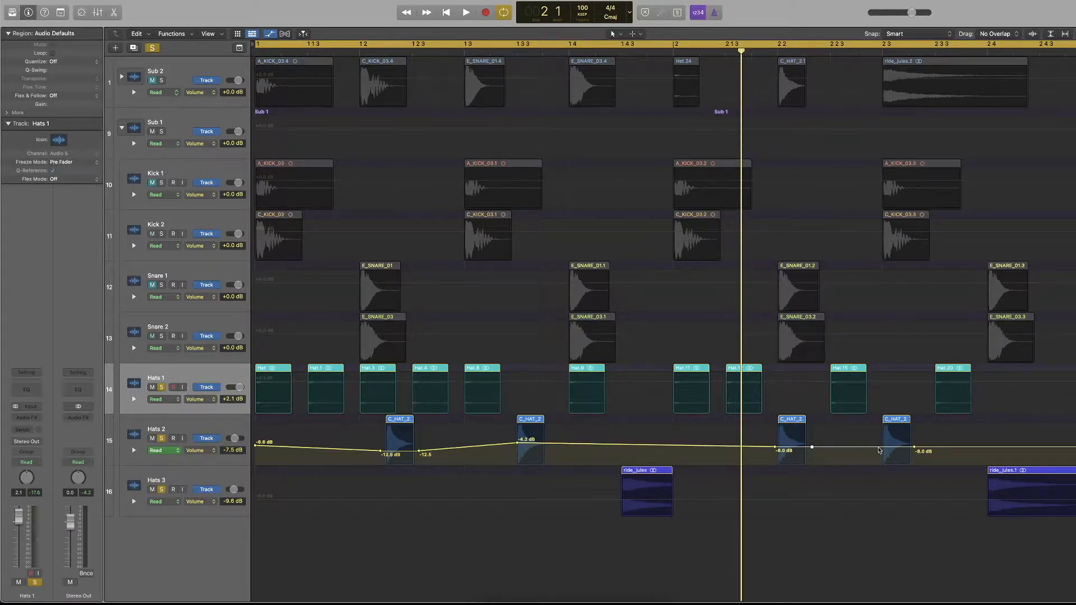
pyautogui.moveTo(867, 441); pyautogui.dragTo(915, 454)
pyautogui.press('space')
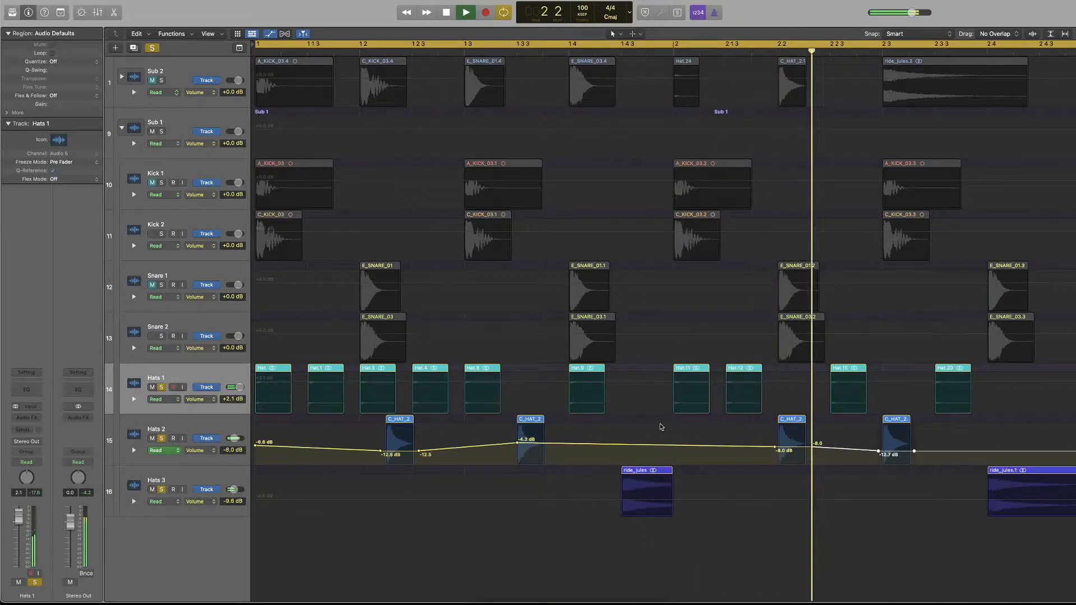
pyautogui.press('space')
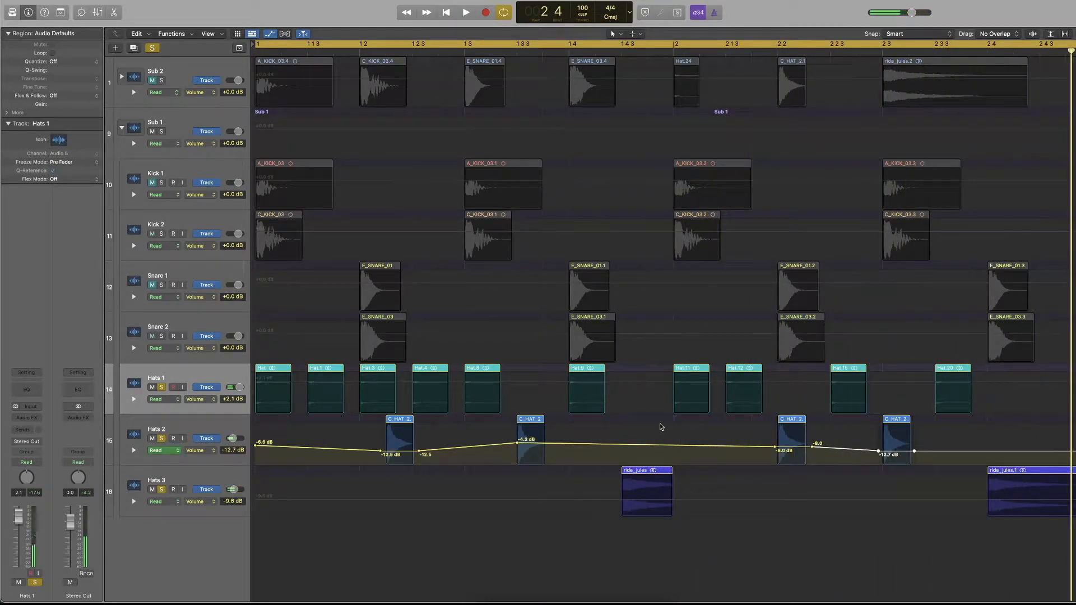
# Automate the Hats 1 volume to -6.7 dB after Hat.3, -5.2 dB before Hat.12, -0.7 dB at Hat.15 and -5.3 dB at Hat.20, and audition
pyautogui.click(302, 385)
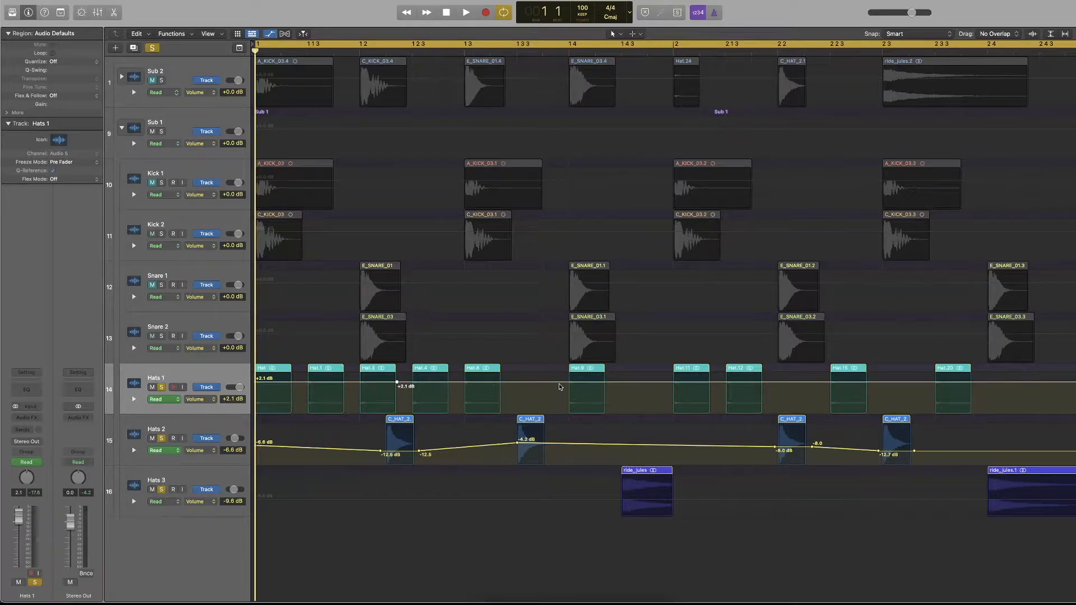
pyautogui.moveTo(397, 382); pyautogui.dragTo(397, 394)
pyautogui.moveTo(720, 384); pyautogui.dragTo(719, 393)
pyautogui.click(836, 388)
pyautogui.moveTo(836, 389); pyautogui.dragTo(836, 387)
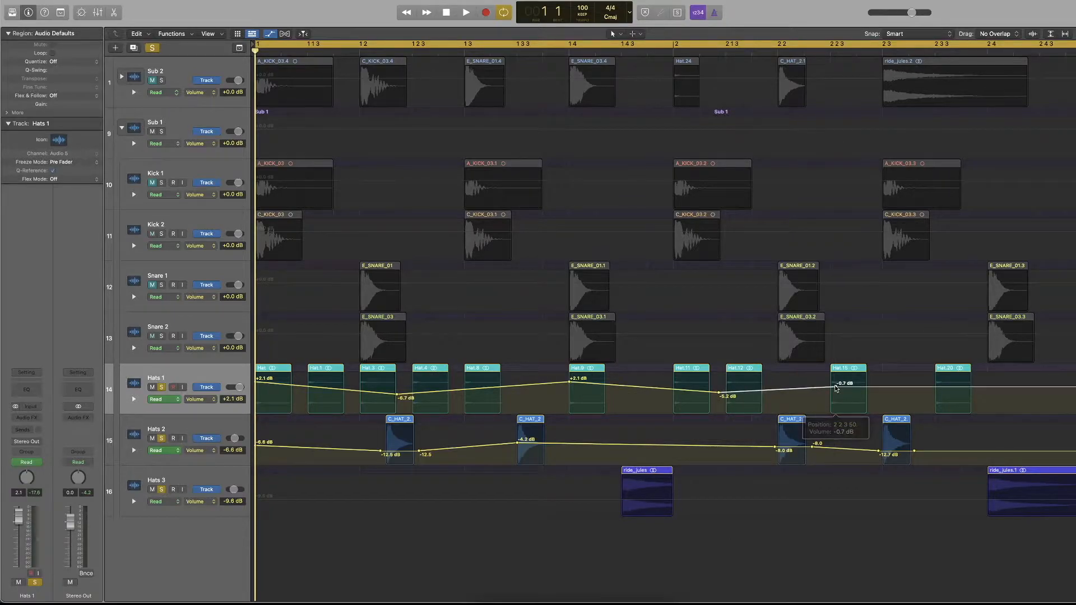
pyautogui.moveTo(936, 387); pyautogui.dragTo(936, 395)
pyautogui.press('space')
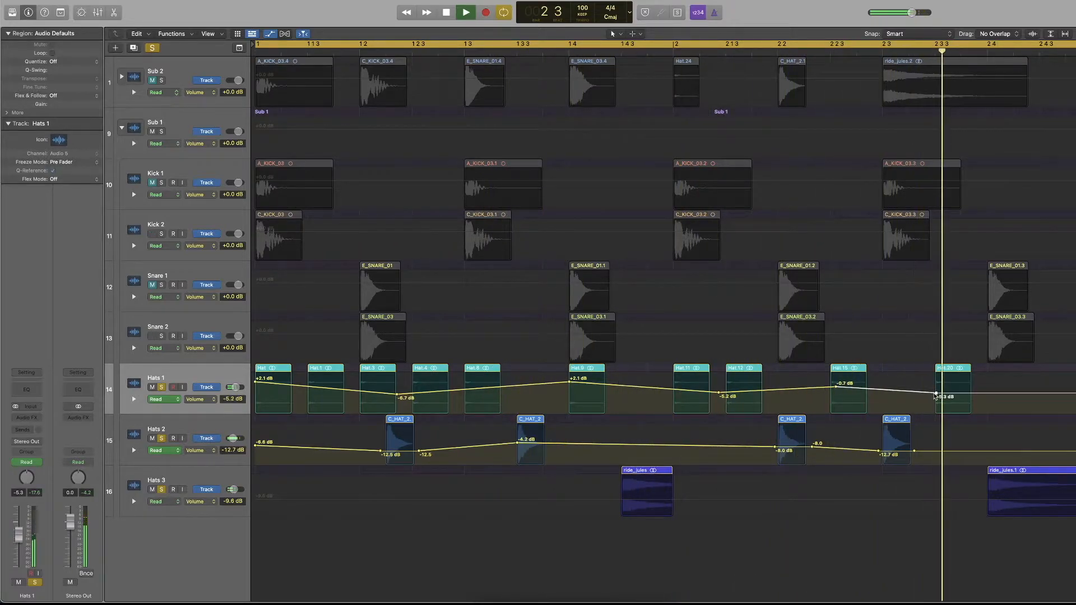
pyautogui.press('space')
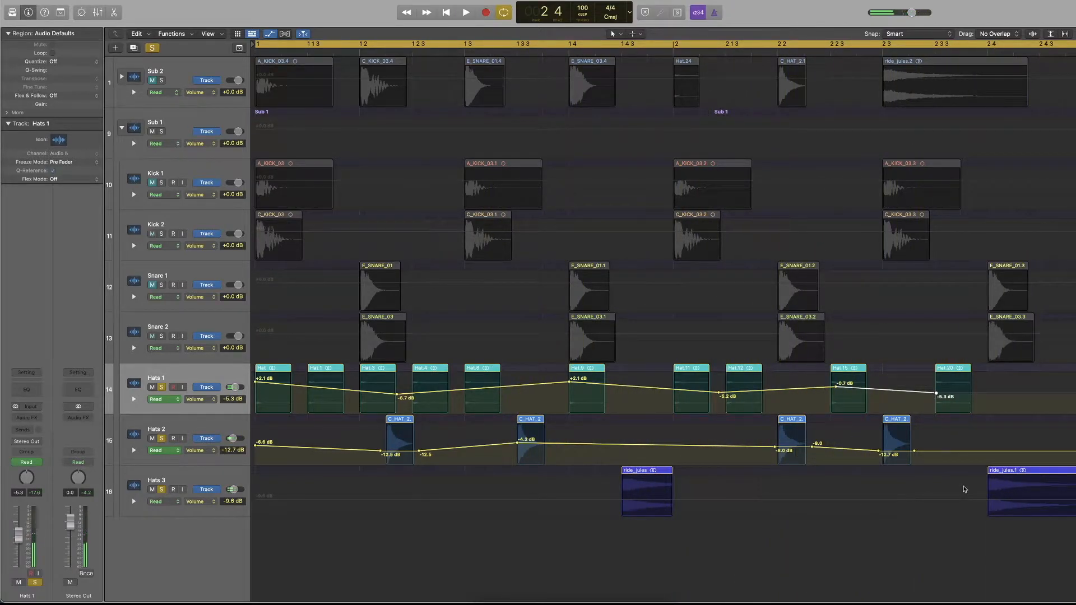
# Automate the Hats 3 volume to about -11.7 dB across the first ride region and -7.5 dB at the start of the second
pyautogui.click(987, 505)
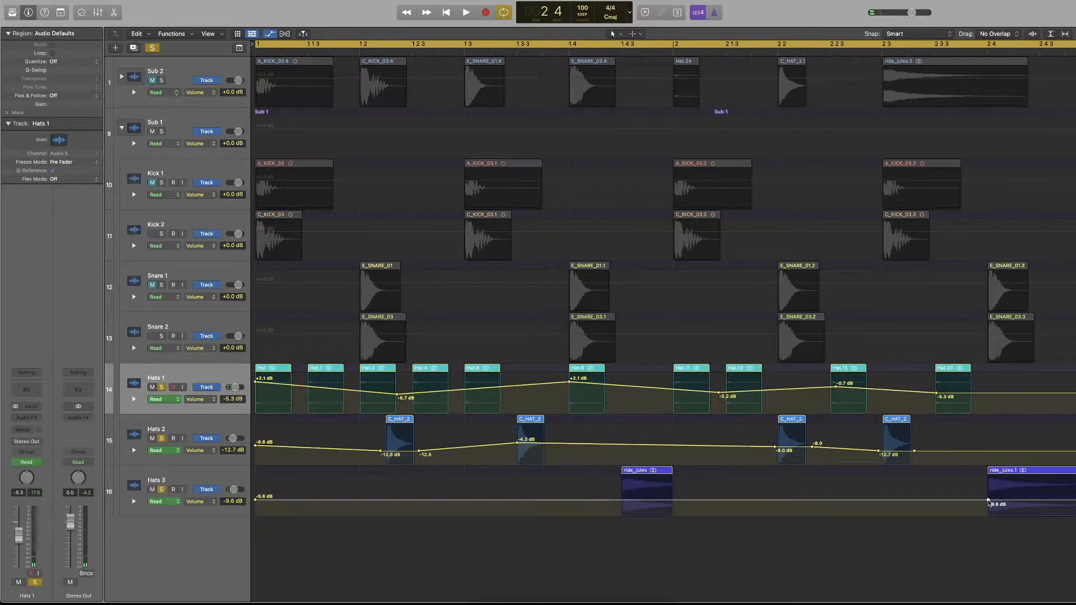
pyautogui.moveTo(988, 500); pyautogui.dragTo(989, 497)
pyautogui.click(615, 499)
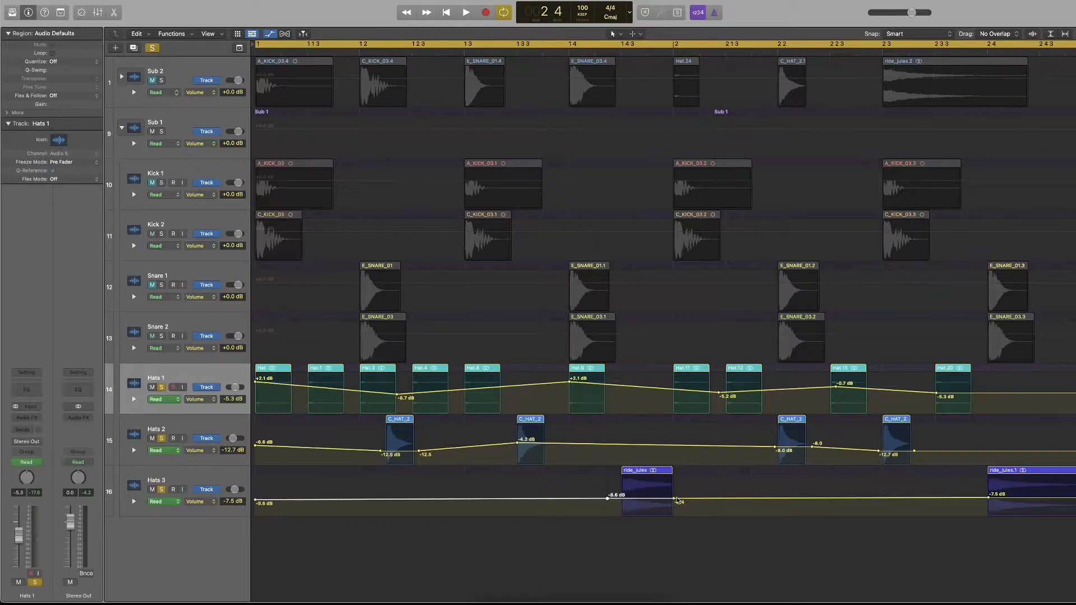
pyautogui.moveTo(674, 499); pyautogui.dragTo(609, 516)
# Lower the Hats 1 volume at Hat.9 to -3.6 dB, with a point of about -0.6 dB before it, while auditioning the cycle
pyautogui.press('space')
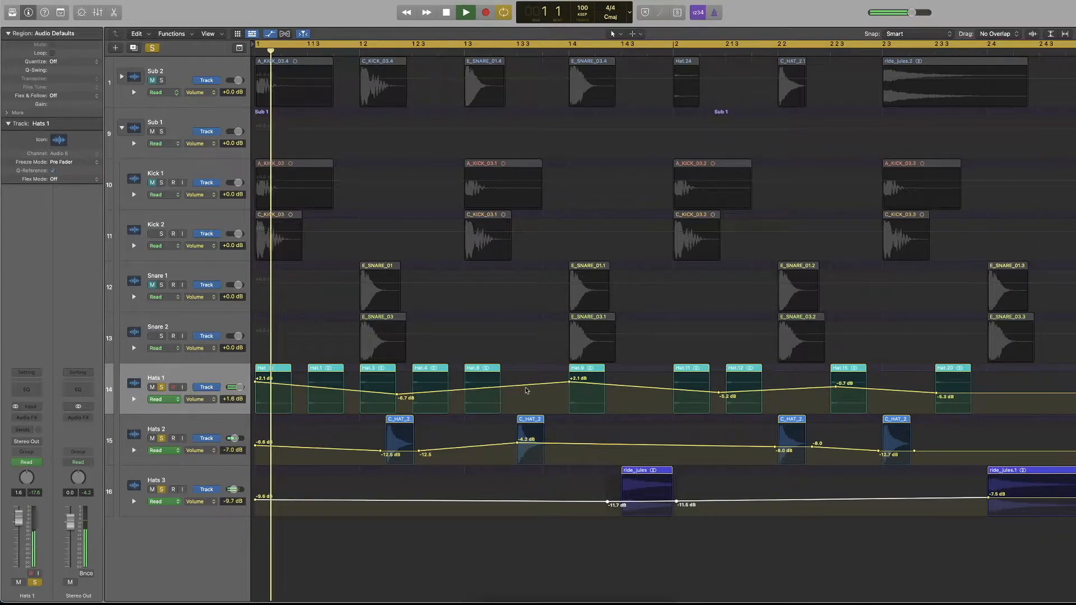
pyautogui.moveTo(570, 383); pyautogui.dragTo(570, 391)
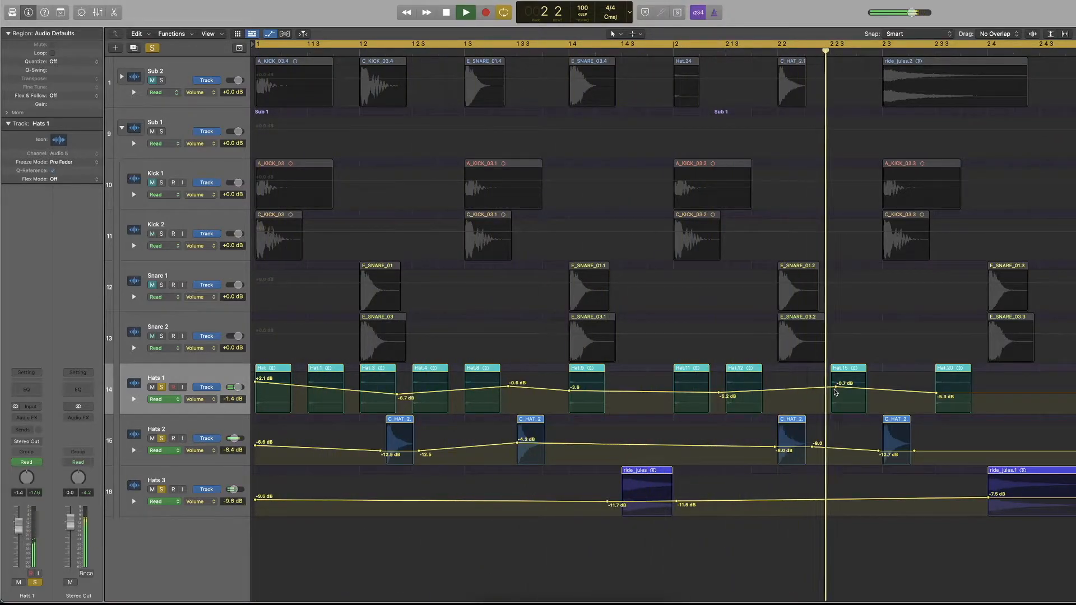
pyautogui.press('space')
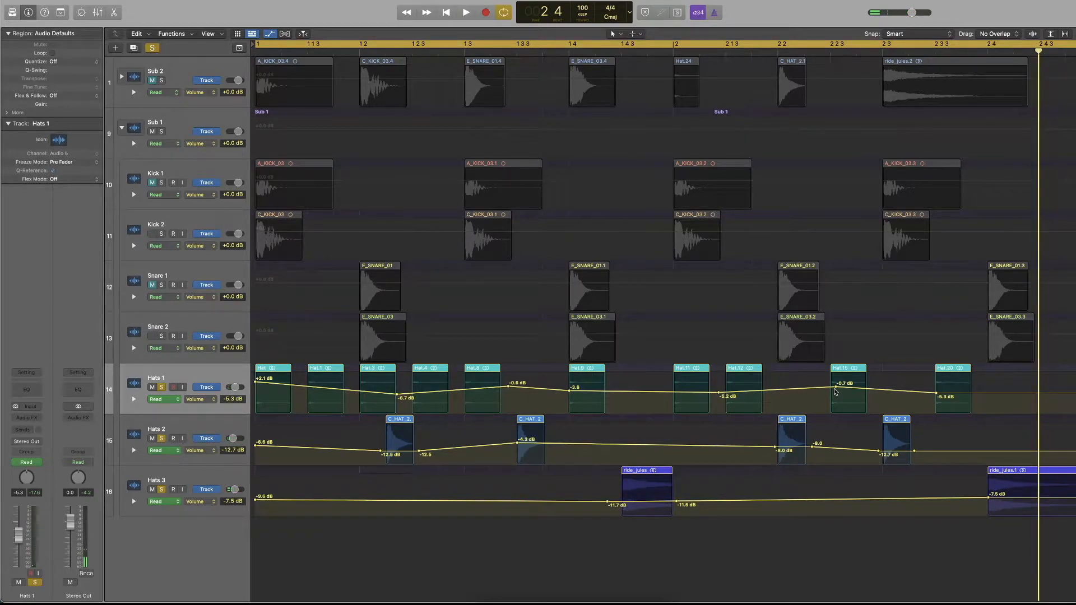
pyautogui.press('c')
pyautogui.press('Return')
pyautogui.press('c')
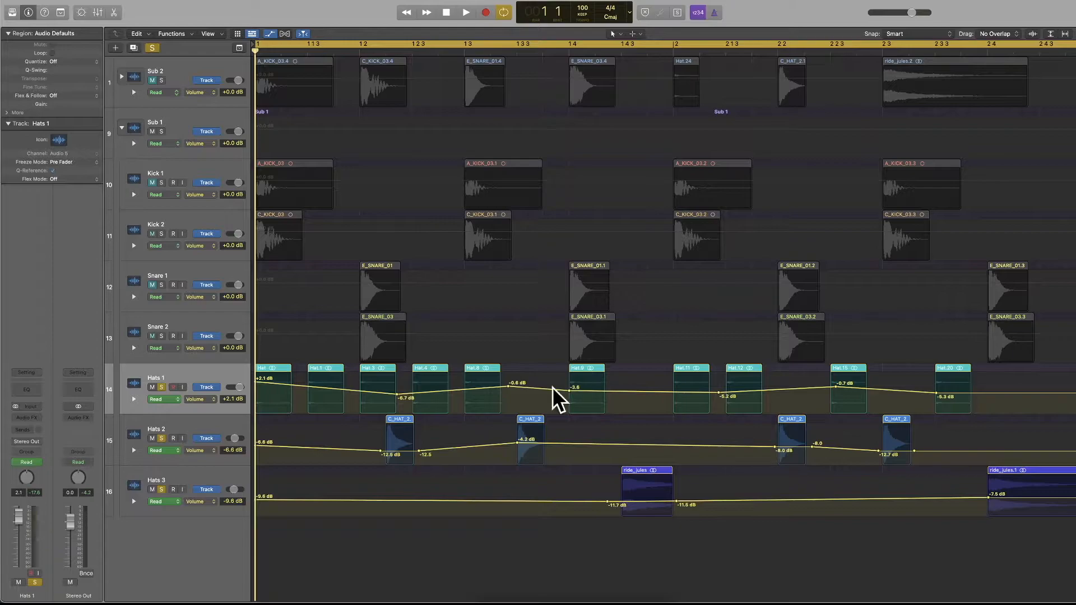
# Switch the track automation display on and off several times and leave it hidden
pyautogui.press('a')
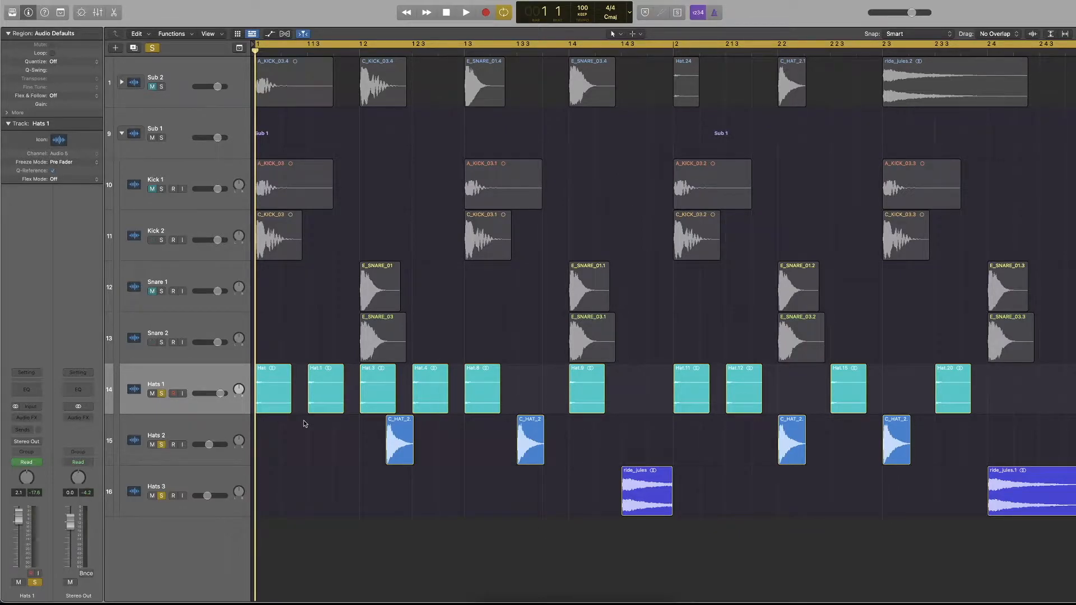
pyautogui.press('a')
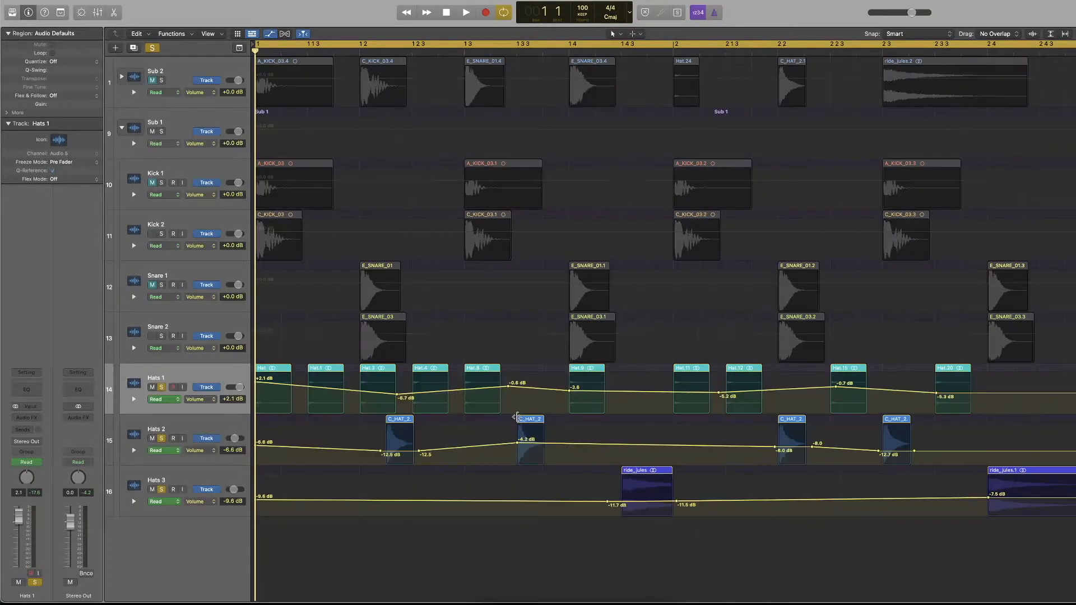
pyautogui.press('a')
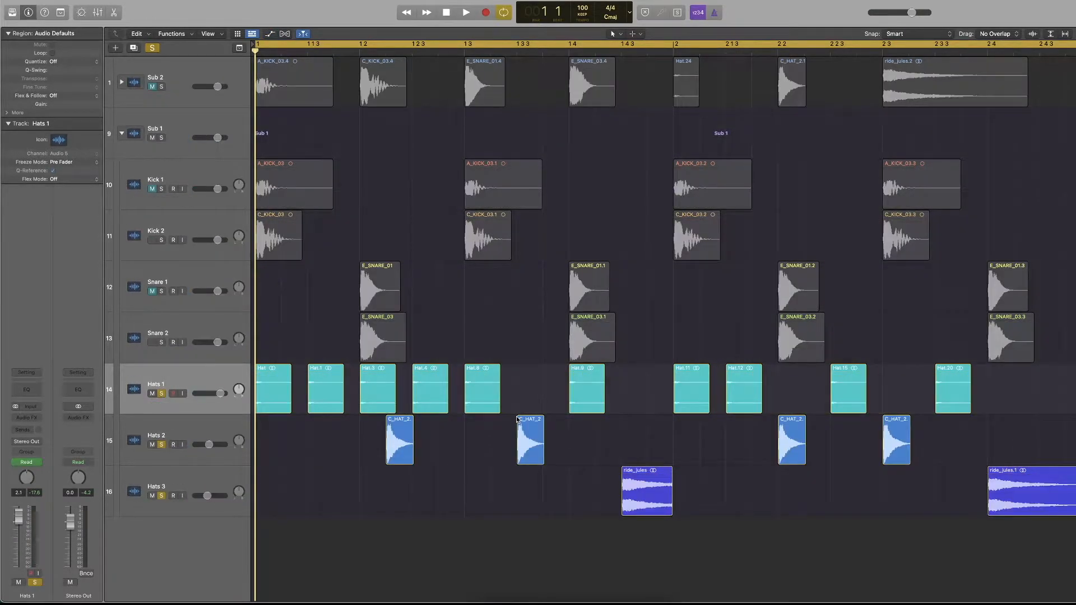
pyautogui.click(271, 34)
pyautogui.click(270, 34)
pyautogui.click(269, 34)
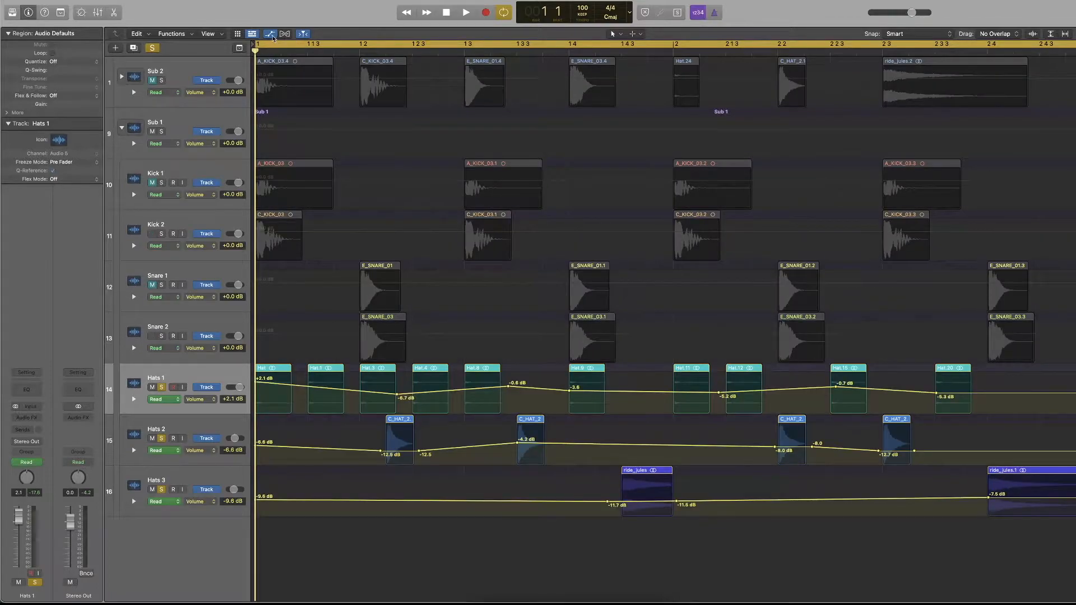
pyautogui.click(271, 34)
pyautogui.press('a')
pyautogui.press('a')
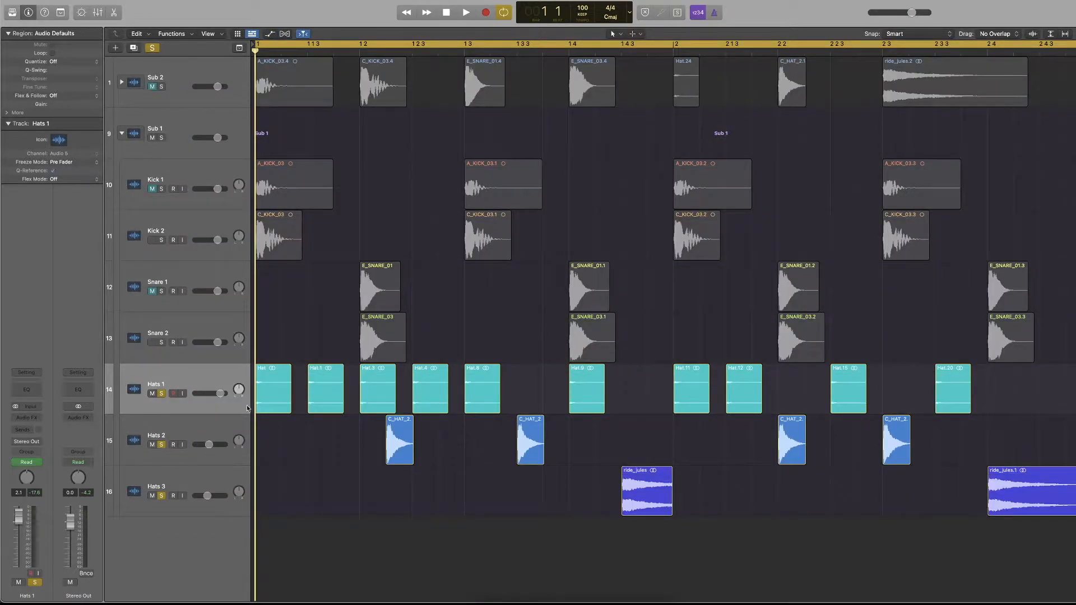
# Unsolo the three hats tracks and briefly play the beat with Snare 1 muted and Snare 2 active
pyautogui.moveTo(160, 396); pyautogui.dragTo(163, 499)
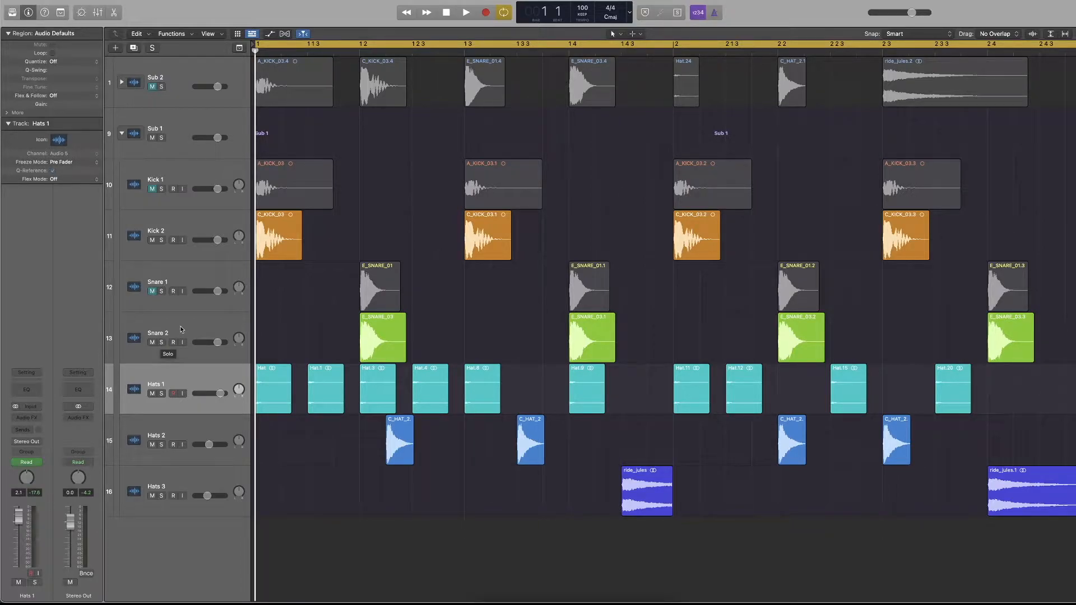
pyautogui.click(153, 292)
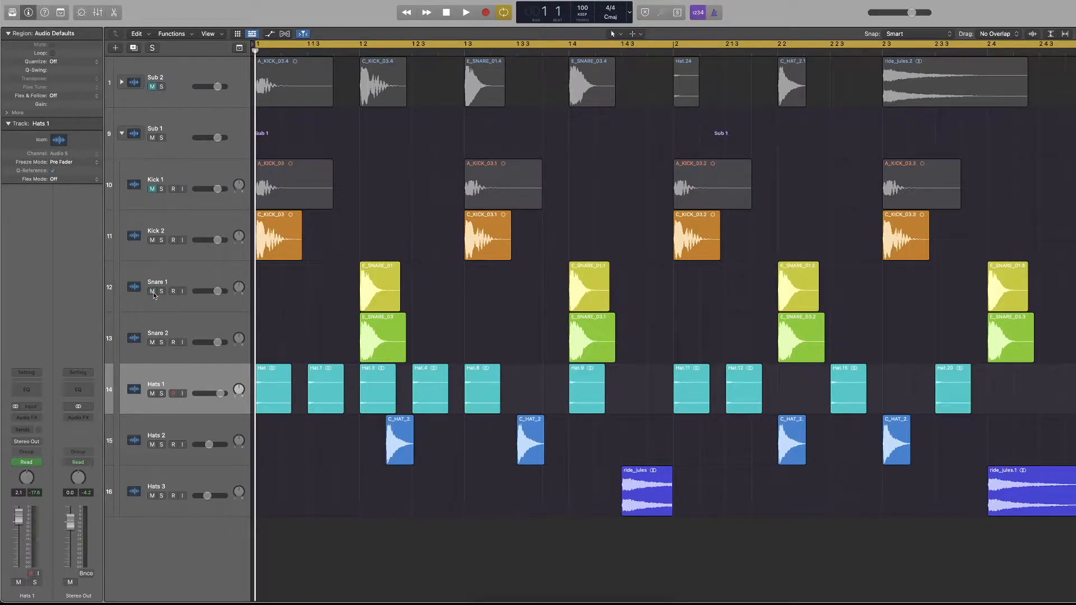
pyautogui.click(153, 291)
pyautogui.click(153, 342)
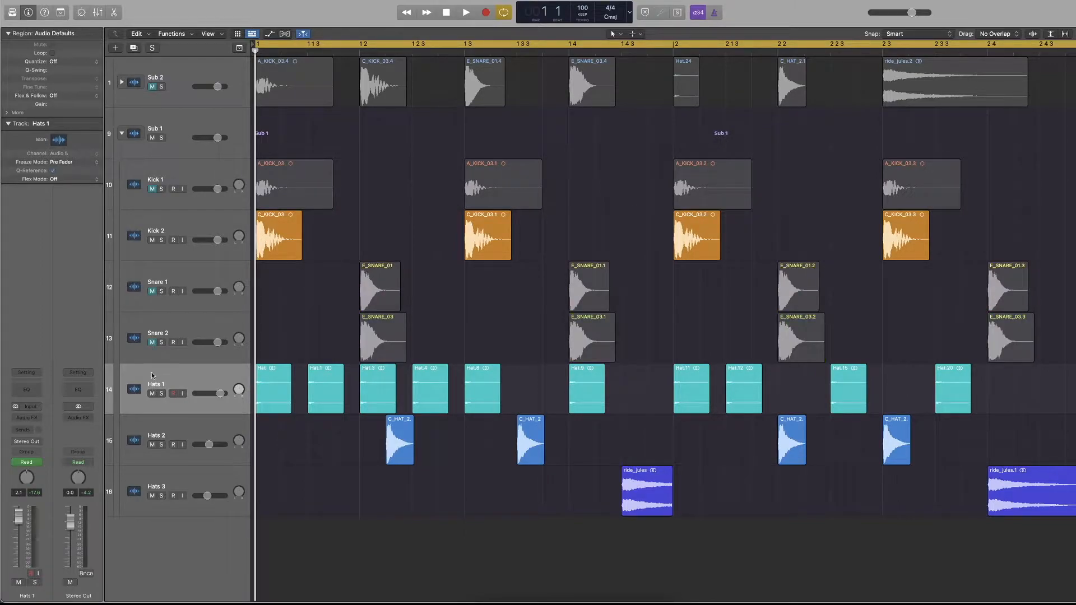
pyautogui.click(153, 342)
pyautogui.press('space')
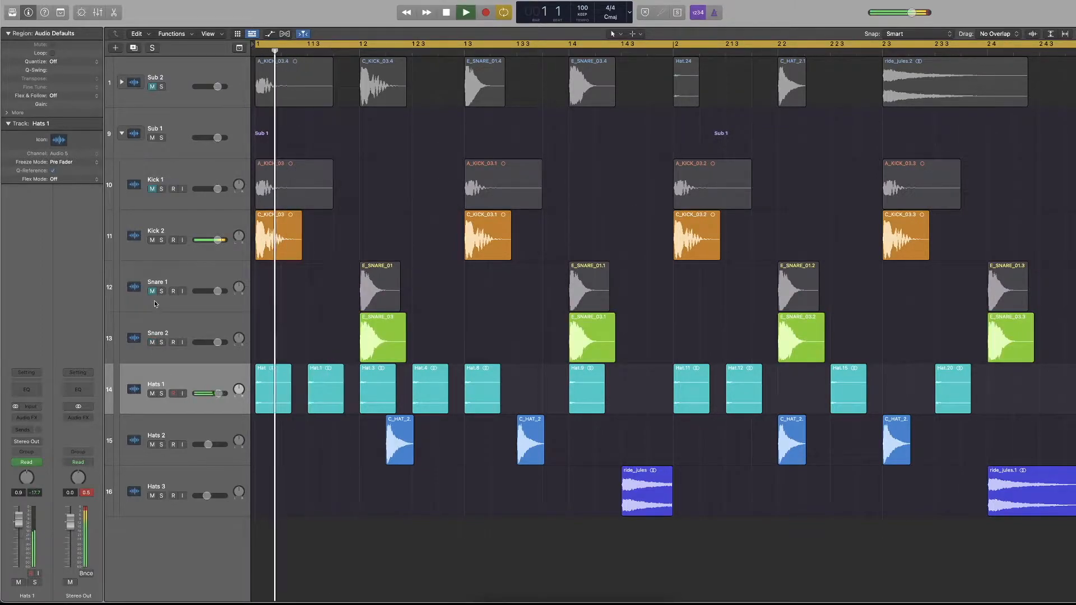
pyautogui.press('space')
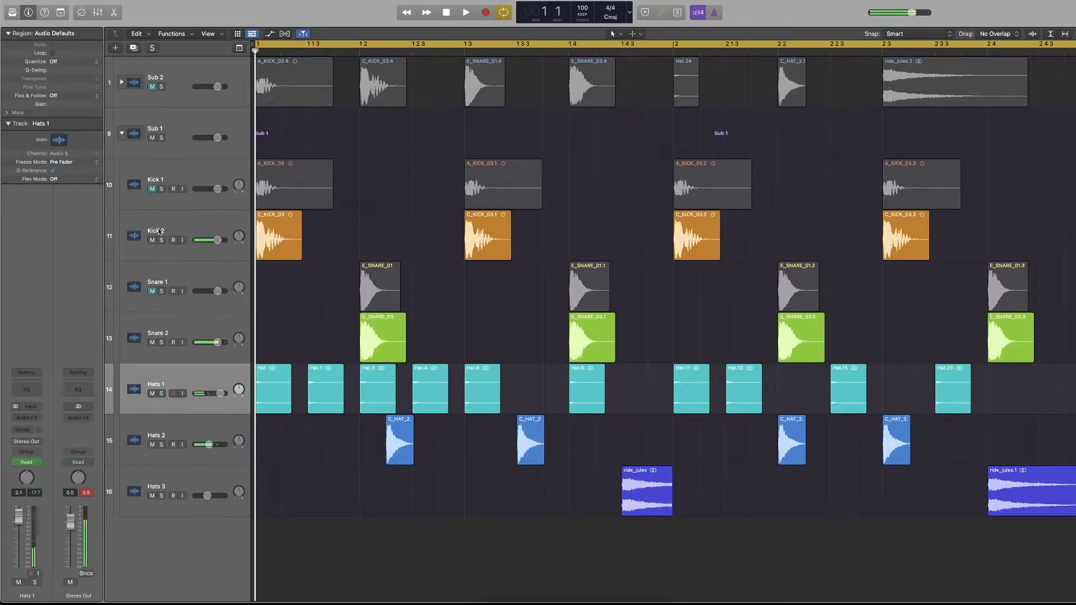
# Solo Kick 1 and Kick 2 and audition the layered kicks from the start of the cycle
pyautogui.click(161, 189)
pyautogui.click(162, 240)
pyautogui.press('space')
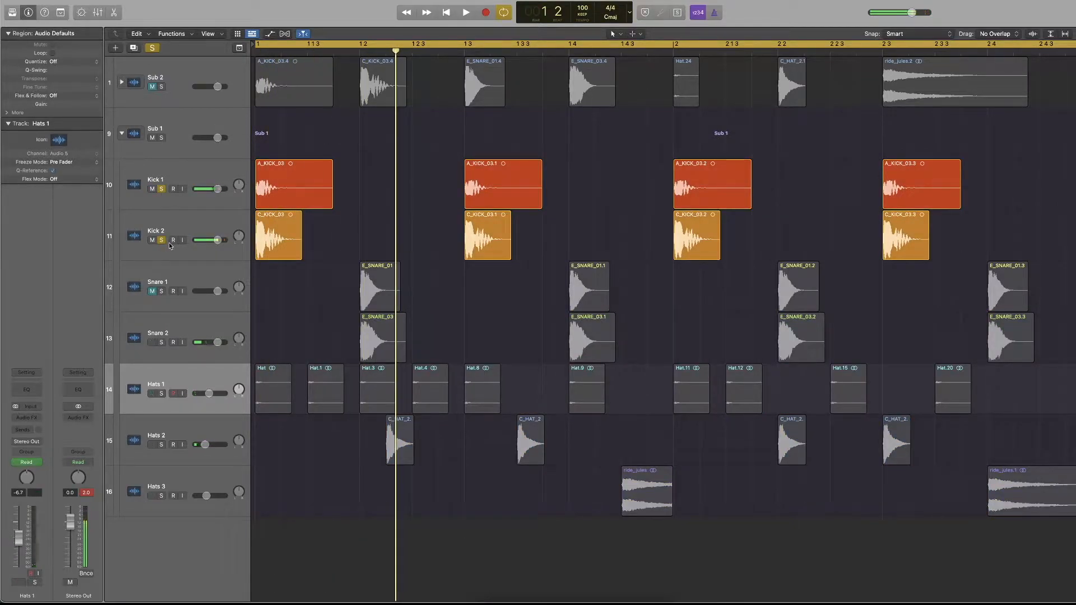
pyautogui.press('space')
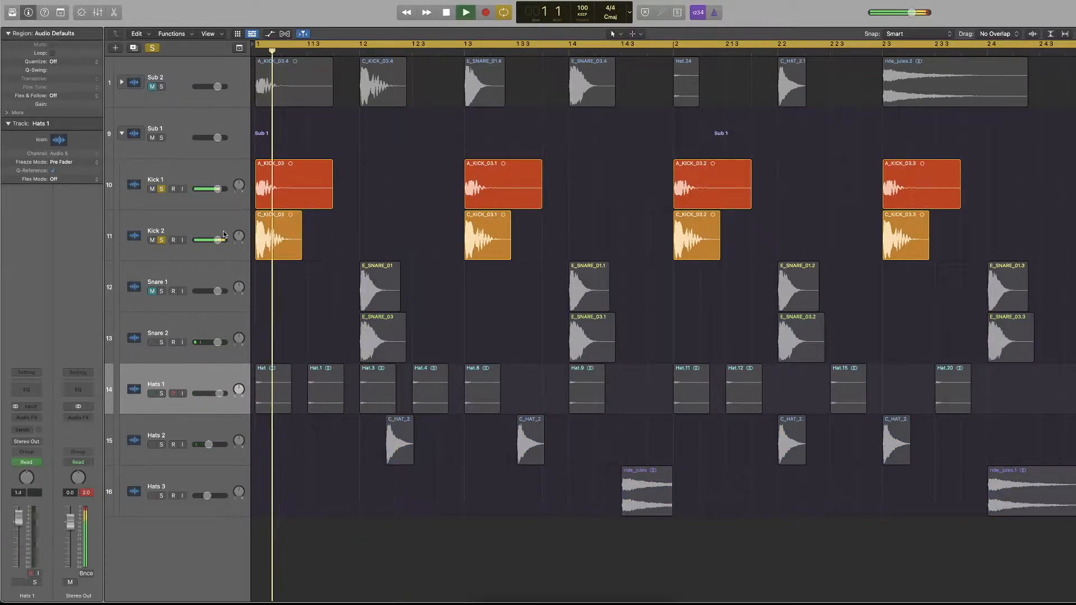
pyautogui.press('space')
pyautogui.press('space')
pyautogui.press('space')
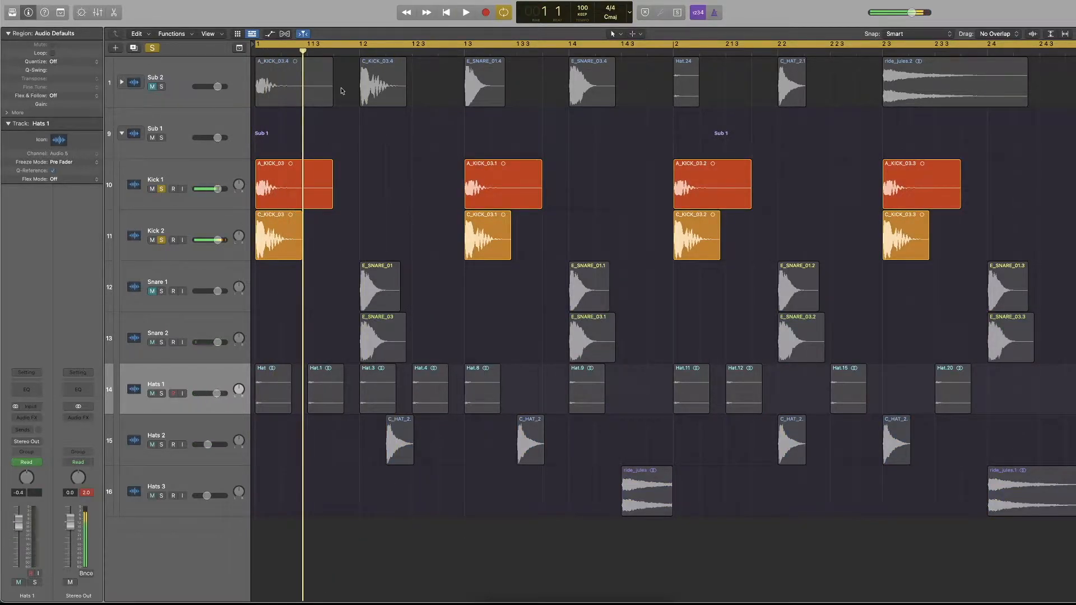
# Shorten the cycle range to the length of the first A_KICK_03 region and audition Kick 2 and Kick 1 soloed separately
pyautogui.moveTo(1075, 46); pyautogui.dragTo(332, 81)
pyautogui.press('space')
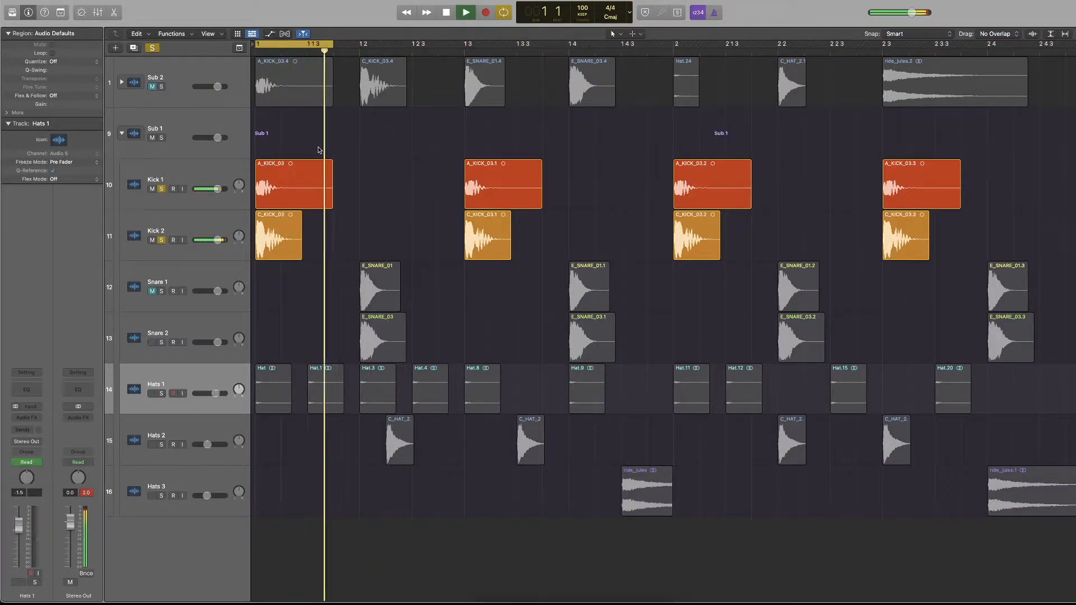
pyautogui.click(163, 189)
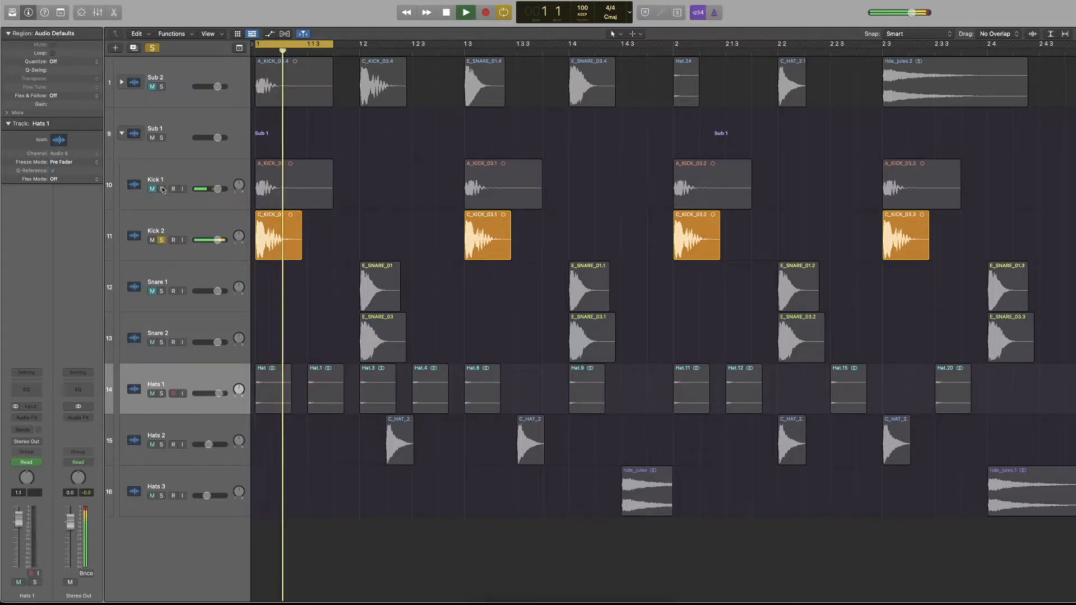
pyautogui.click(162, 190)
pyautogui.click(162, 241)
pyautogui.press('space')
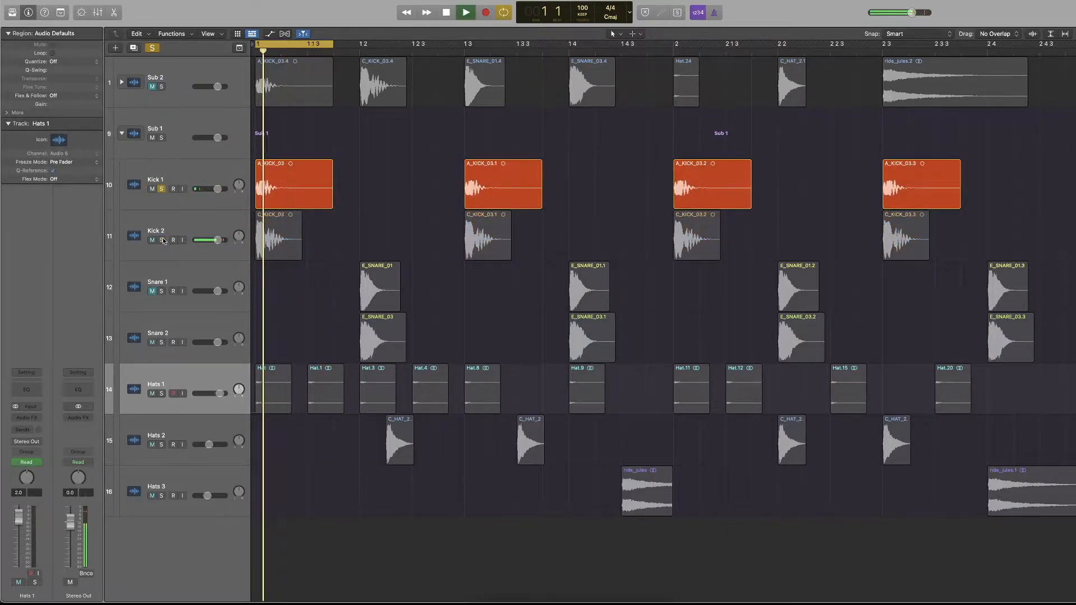
# Solo Kick 2 alongside Kick 1 and mute Snare 2, Hats 1, Hats 2 and Hats 3
pyautogui.press('space')
pyautogui.click(162, 242)
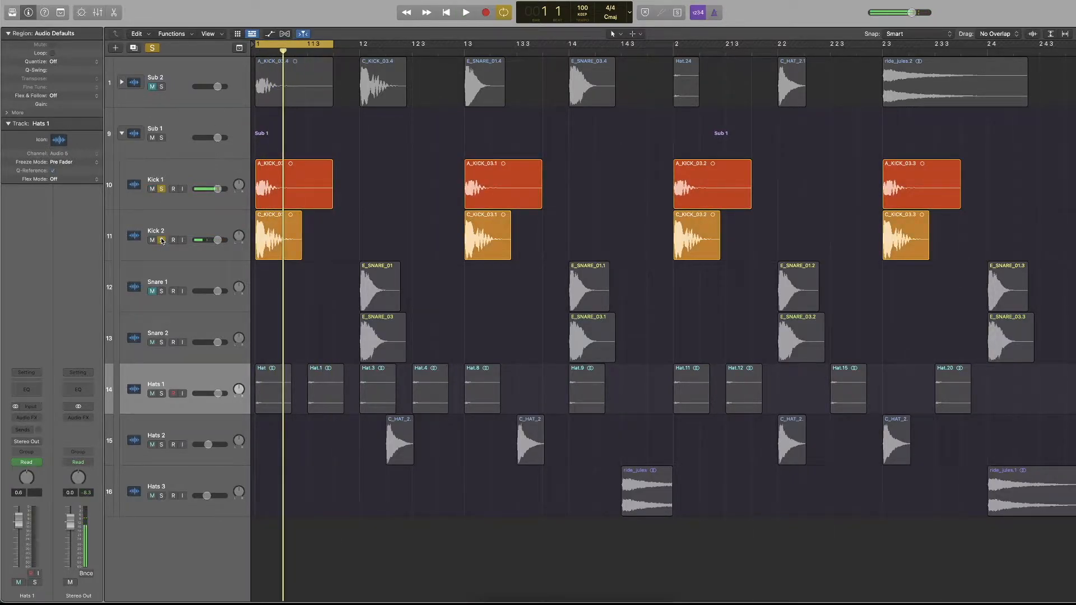
pyautogui.moveTo(152, 341); pyautogui.dragTo(156, 455)
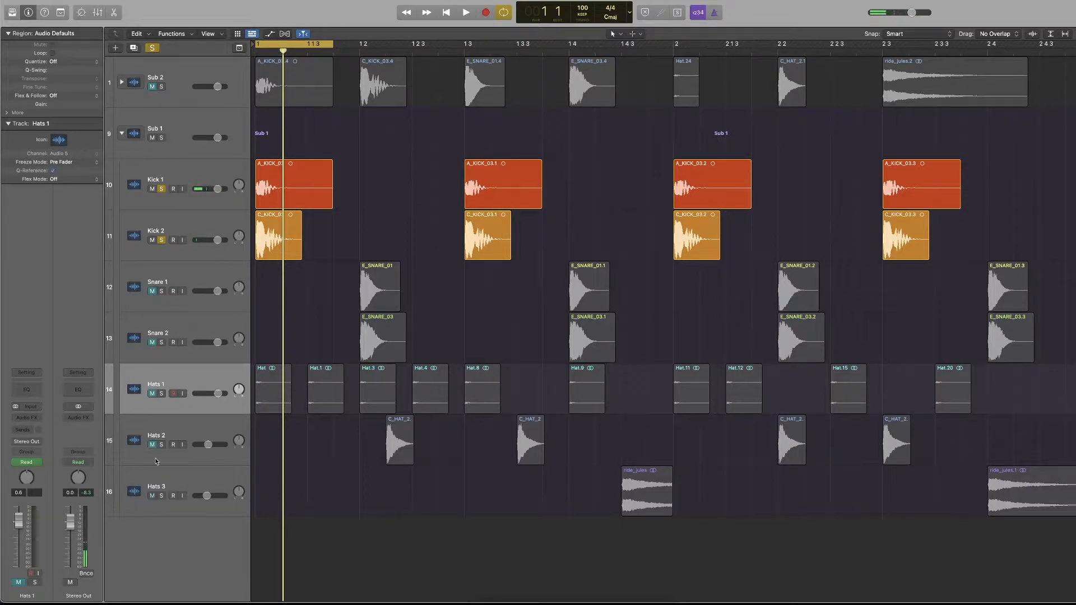
# Unsolo both kick tracks, keep them unmuted and play the two kicks together
pyautogui.click(163, 235)
pyautogui.click(163, 196)
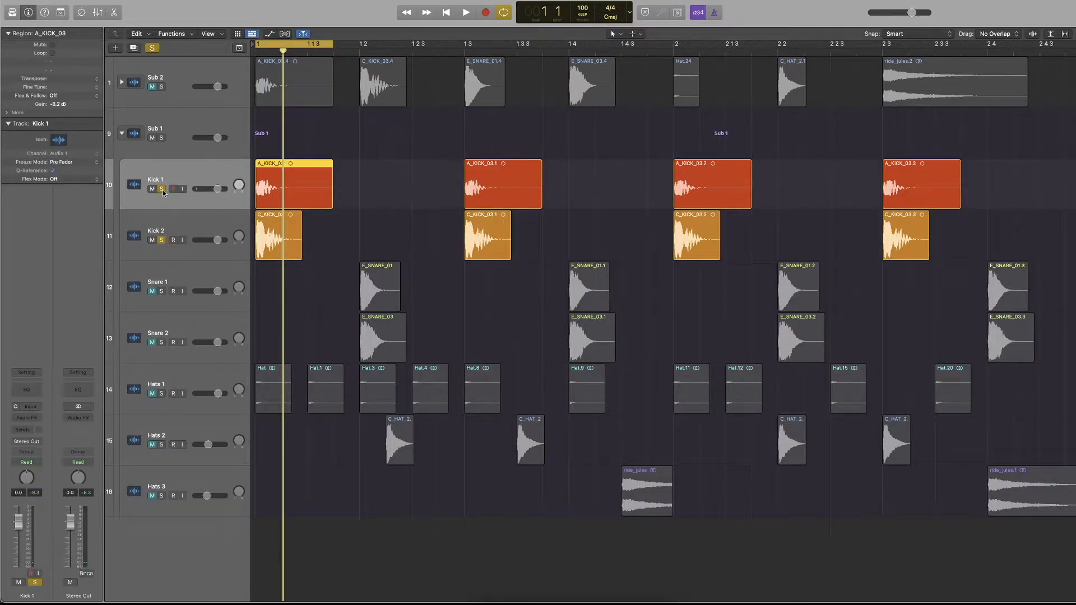
pyautogui.click(162, 190)
pyautogui.click(163, 241)
pyautogui.click(153, 189)
pyautogui.press('space')
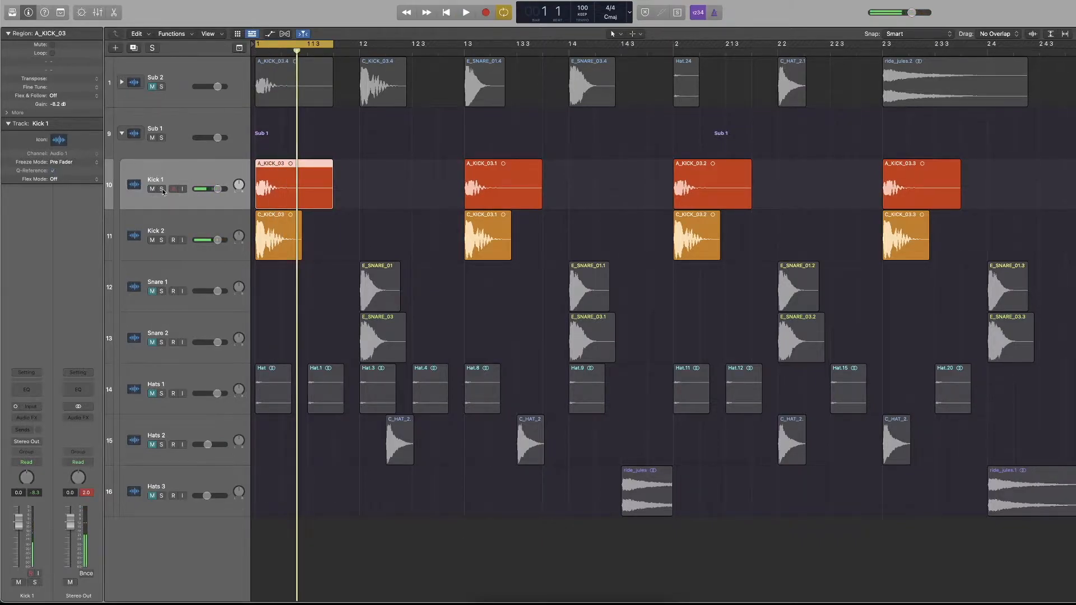
# Solo Kick 1 and add a Channel EQ to its channel strip
pyautogui.click(162, 189)
pyautogui.press('space')
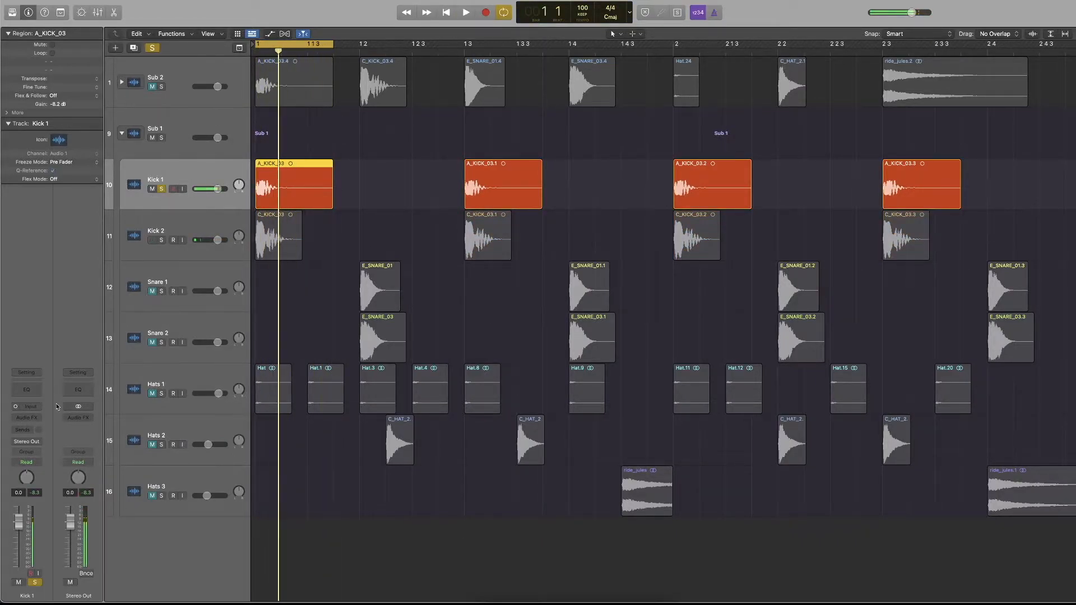
pyautogui.click(29, 390)
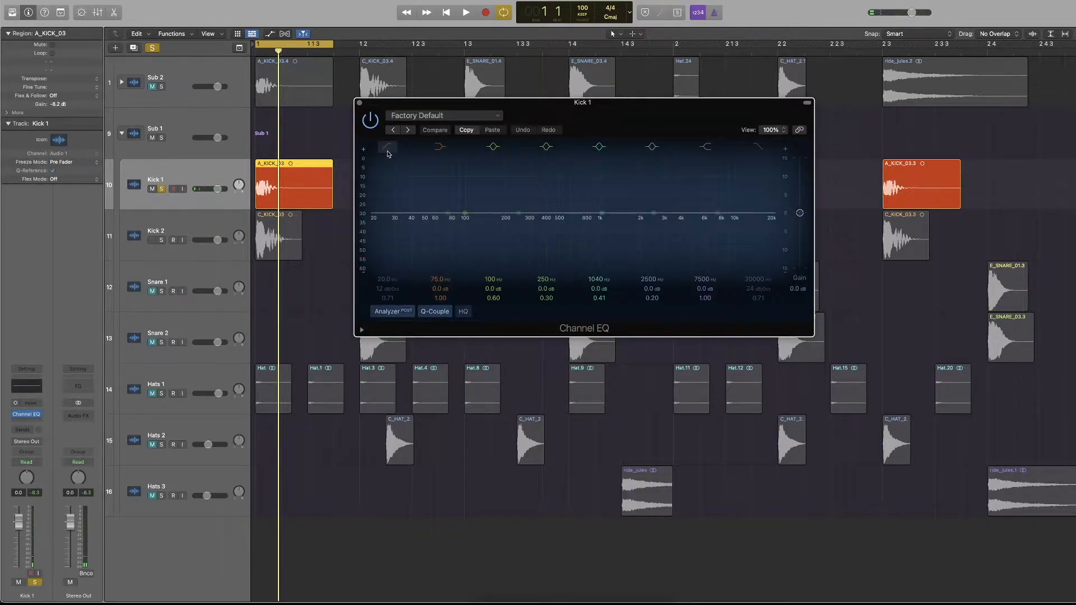
# Enable the low cut on the Kick 1 EQ at 30.6 Hz with a 48 dB/Oct slope and a Q of 0.10
pyautogui.moveTo(371, 226); pyautogui.dragTo(379, 284)
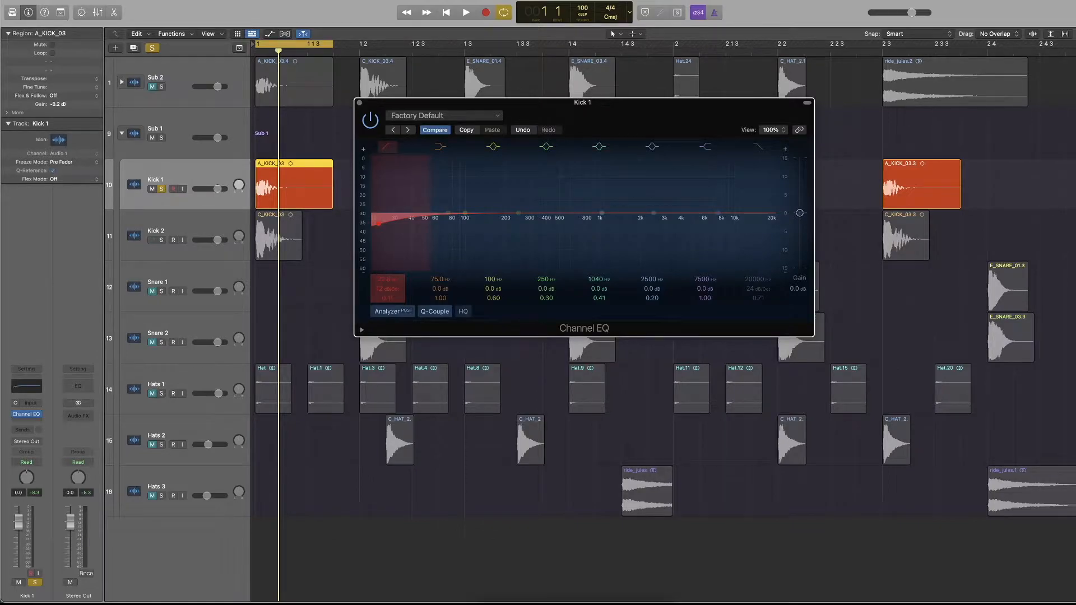
pyautogui.moveTo(392, 277); pyautogui.dragTo(392, 268)
pyautogui.moveTo(390, 226)
pyautogui.mouseDown()
pyautogui.moveTo(500, 223)
pyautogui.moveTo(380, 226)
pyautogui.moveTo(443, 223)
pyautogui.moveTo(402, 227)
pyautogui.mouseUp()
pyautogui.moveTo(393, 277); pyautogui.dragTo(398, 277)
# Boost Kick 1 by 3.7 dB at 135 Hz and 0.6 dB at 79 Hz, and listen to the result
pyautogui.moveTo(482, 224); pyautogui.dragTo(483, 198)
pyautogui.press('space')
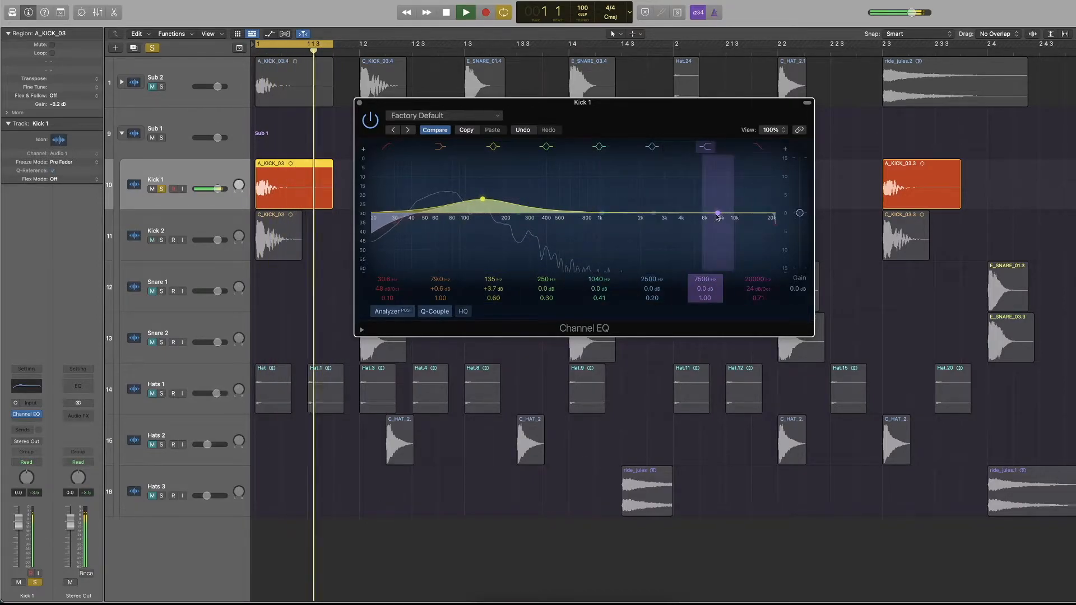
pyautogui.press('space')
# Set the Kick 1 EQ's high cut to 332 Hz at 24 dB/Oct and its bass peak to +3.2 dB at 110 Hz while auditioning
pyautogui.moveTo(775, 216); pyautogui.dragTo(476, 193)
pyautogui.press('space')
pyautogui.press('space')
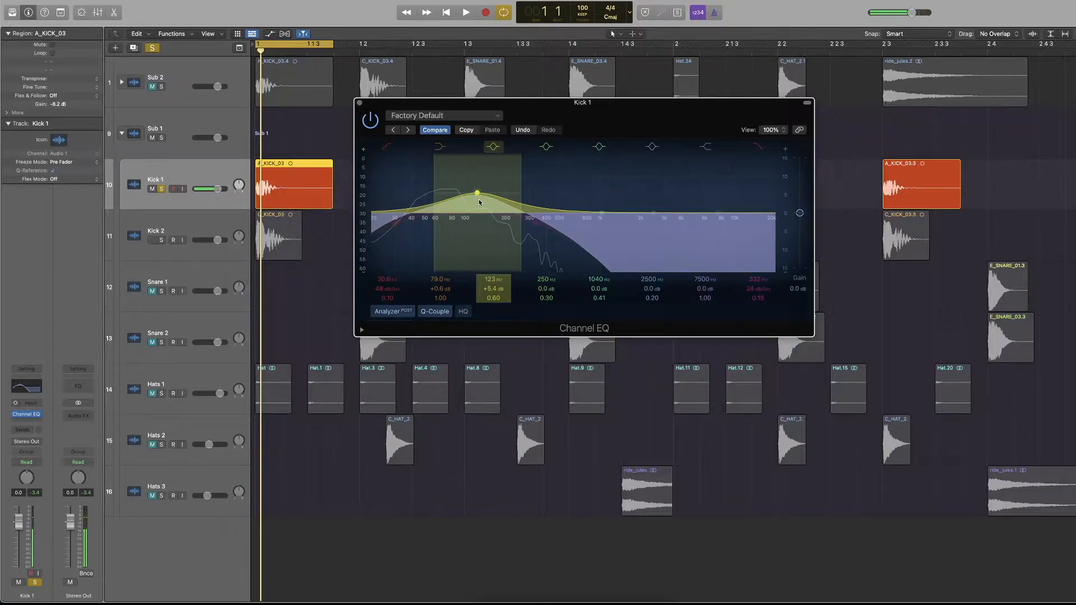
pyautogui.press('space')
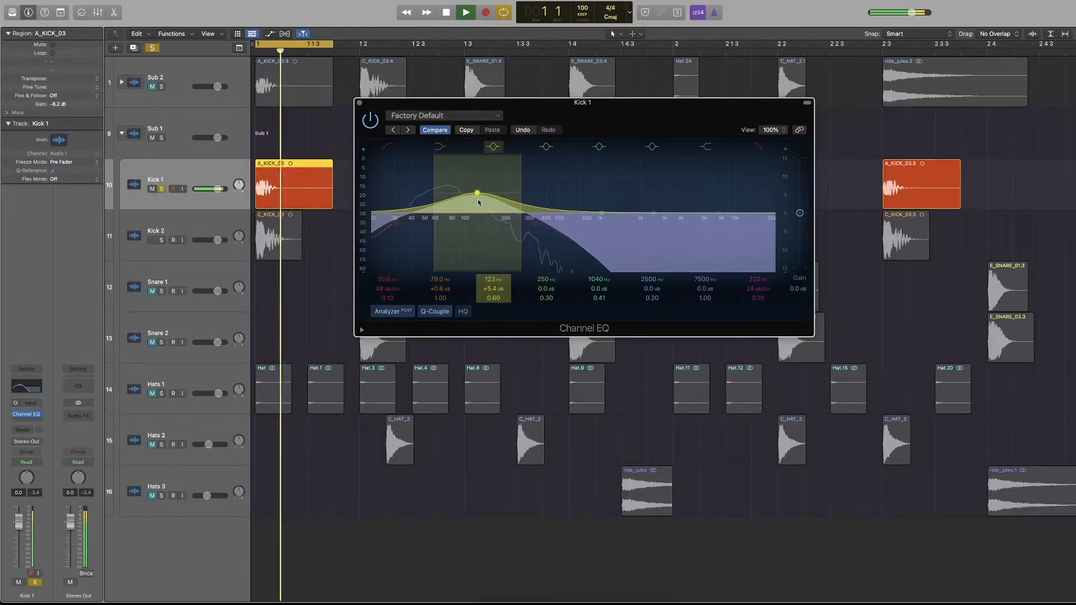
pyautogui.moveTo(479, 196); pyautogui.dragTo(471, 202)
pyautogui.press('space')
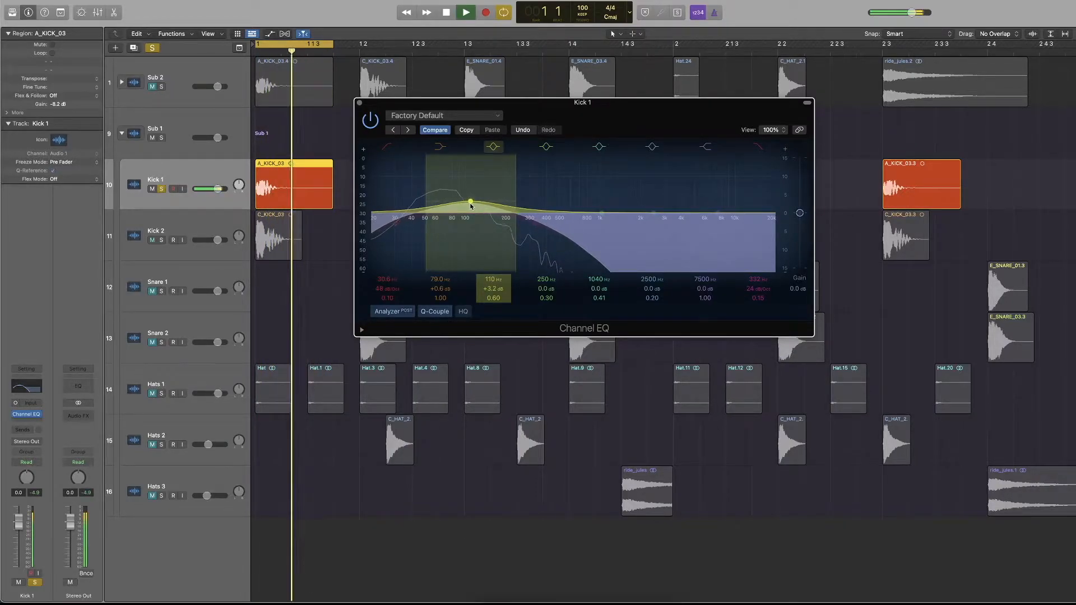
pyautogui.press('space')
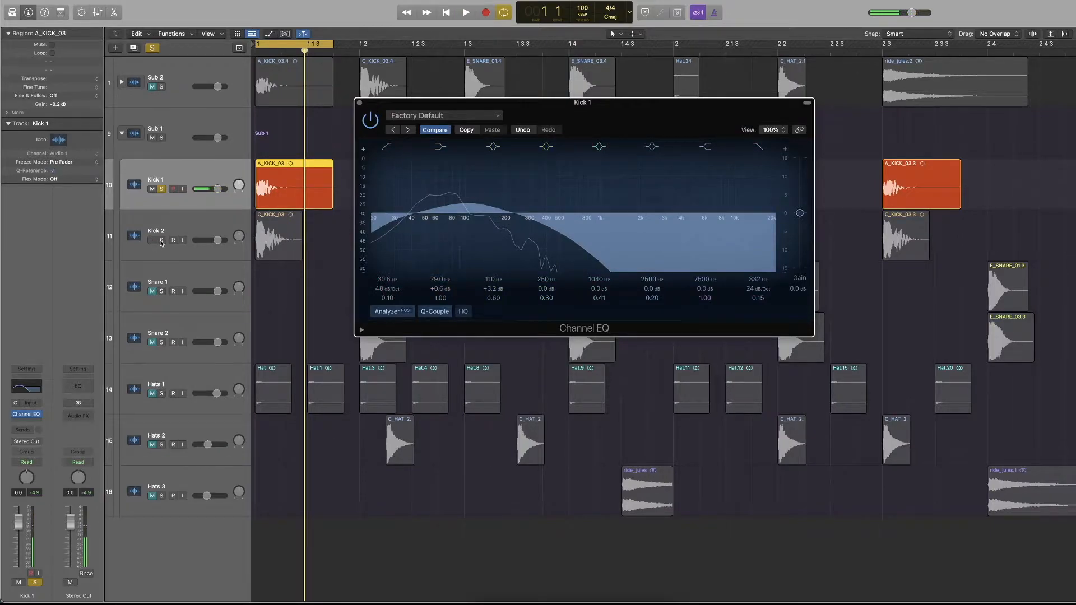
# Solo Kick 2 alongside Kick 1, add a Channel EQ to Kick 2 and raise its low cut frequency
pyautogui.click(162, 240)
pyautogui.click(205, 231)
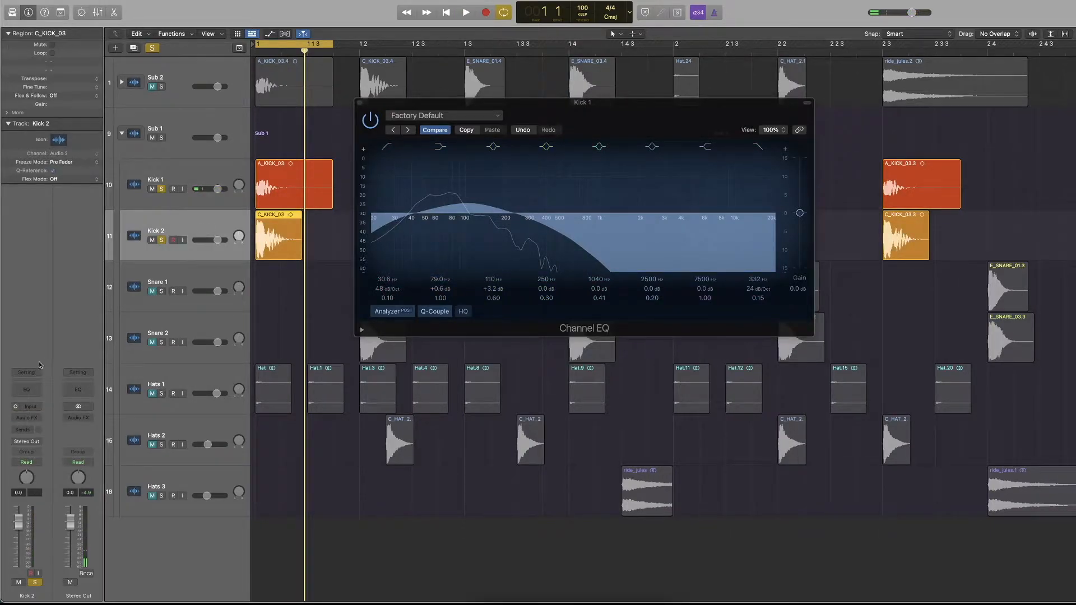
pyautogui.click(31, 395)
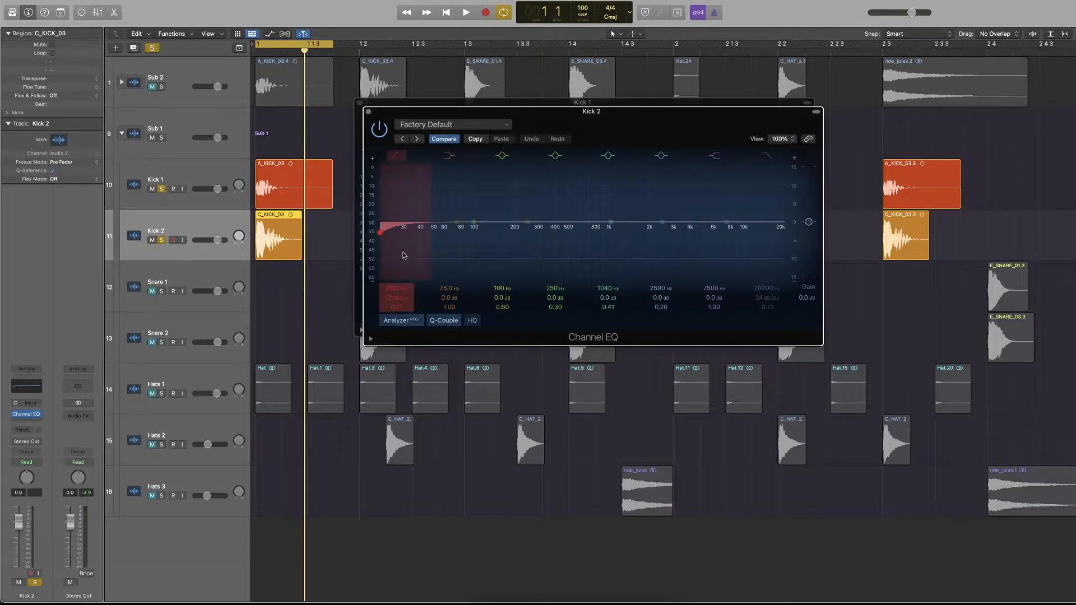
pyautogui.moveTo(420, 251); pyautogui.dragTo(458, 251)
# Arrange the Kick 1 and Kick 2 EQ windows side by side
pyautogui.moveTo(520, 115); pyautogui.dragTo(672, 154)
pyautogui.moveTo(571, 109); pyautogui.dragTo(290, 79)
pyautogui.moveTo(694, 165); pyautogui.dragTo(750, 108)
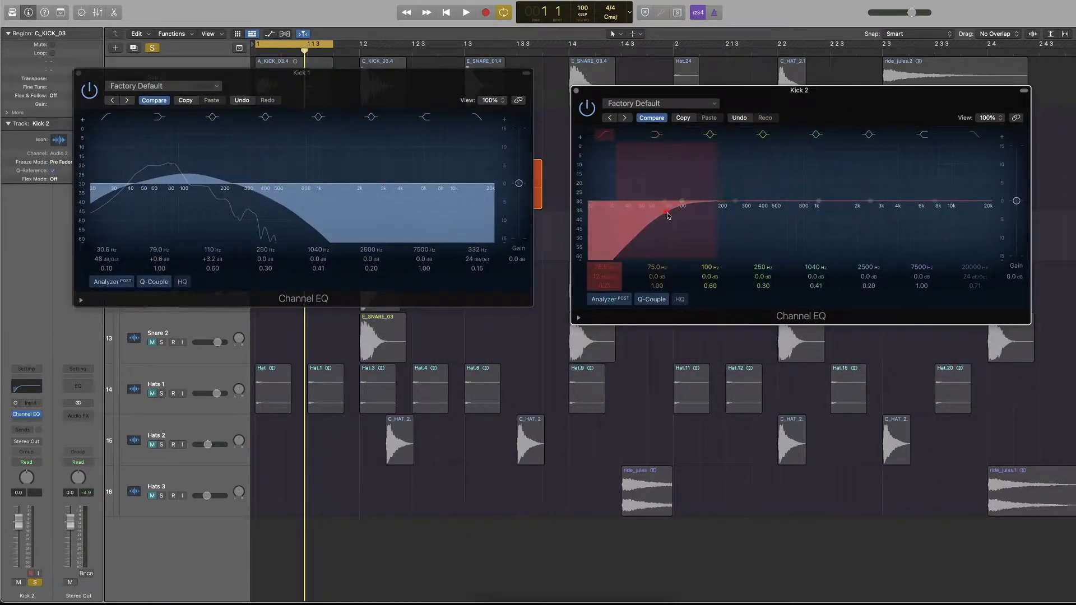
# During playback, set the Kick 2 low cut to 176 Hz, high shelf to -5.9 dB at 5150 Hz and mid peak to +1.1 dB at 1470 Hz
pyautogui.press('space')
pyautogui.moveTo(675, 216); pyautogui.dragTo(715, 212)
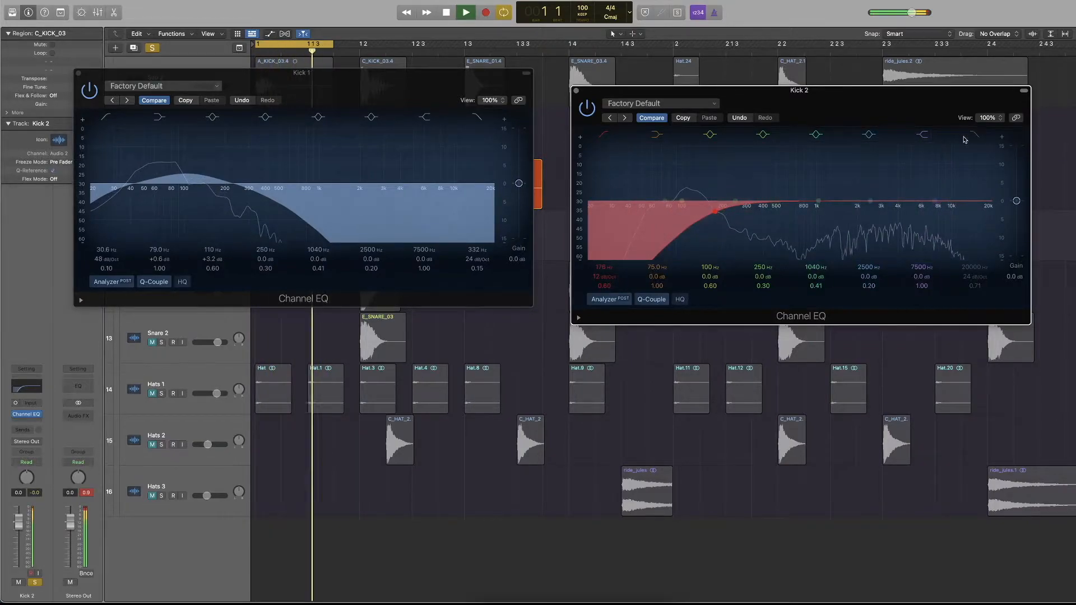
pyautogui.moveTo(931, 221); pyautogui.dragTo(909, 231)
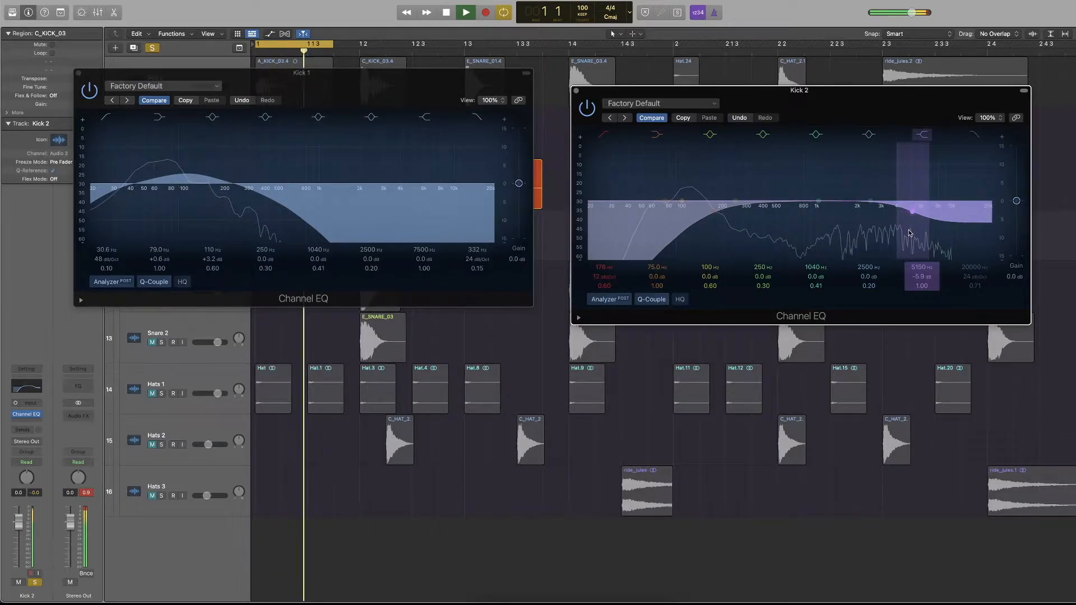
pyautogui.moveTo(817, 201); pyautogui.dragTo(840, 197)
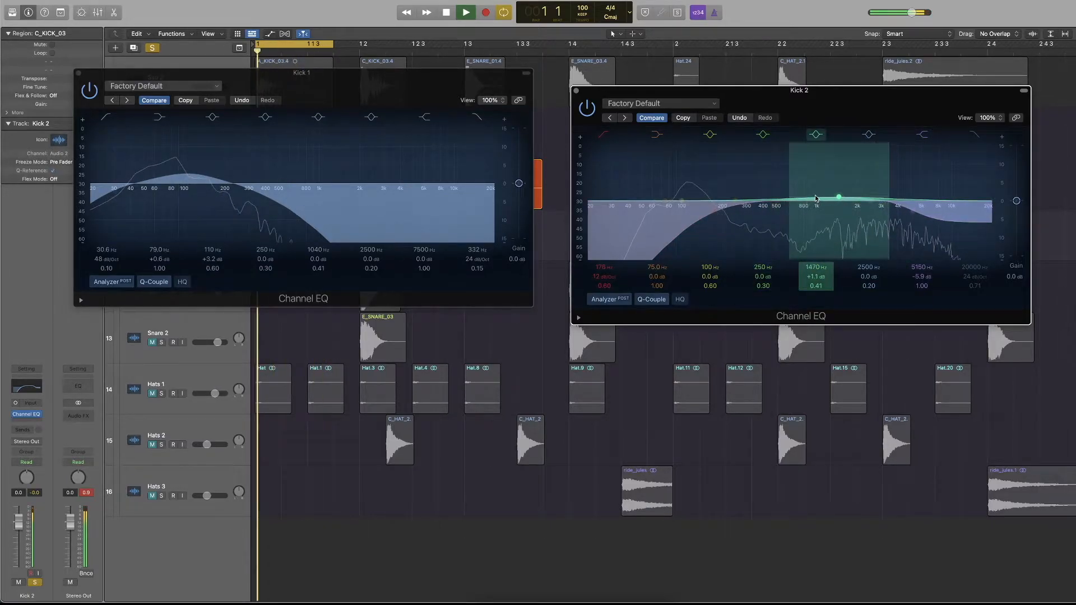
# Turn the Kick 2 mid peak into a cut and try a higher low cut frequency before lowering it again, comparing by ear
pyautogui.moveTo(728, 219); pyautogui.dragTo(761, 232)
pyautogui.moveTo(855, 199); pyautogui.dragTo(831, 213)
pyautogui.press('space')
pyautogui.press('space')
pyautogui.press('space')
pyautogui.moveTo(831, 211); pyautogui.dragTo(827, 213)
pyautogui.moveTo(751, 217); pyautogui.dragTo(715, 215)
pyautogui.press('space')
# Close both EQ windows and audition the equalised kicks together
pyautogui.click(576, 91)
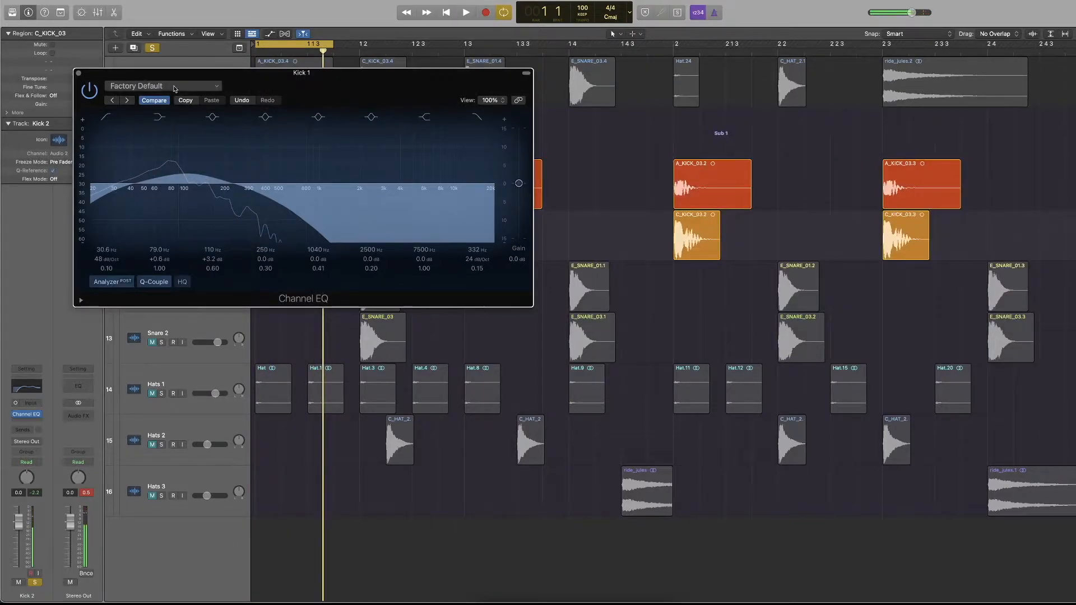
pyautogui.click(79, 73)
pyautogui.press('space')
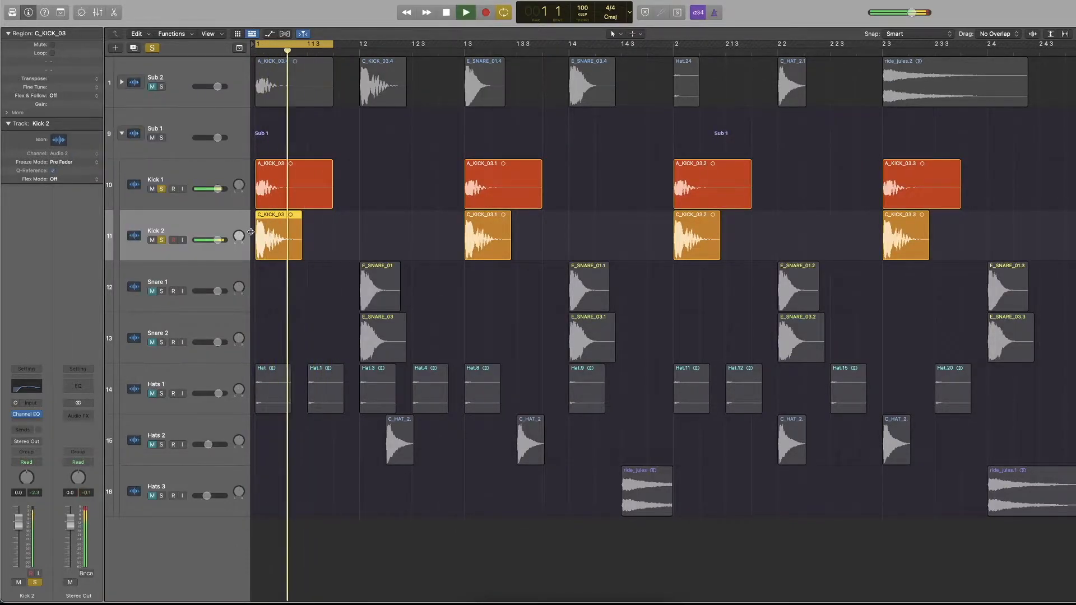
pyautogui.press('space')
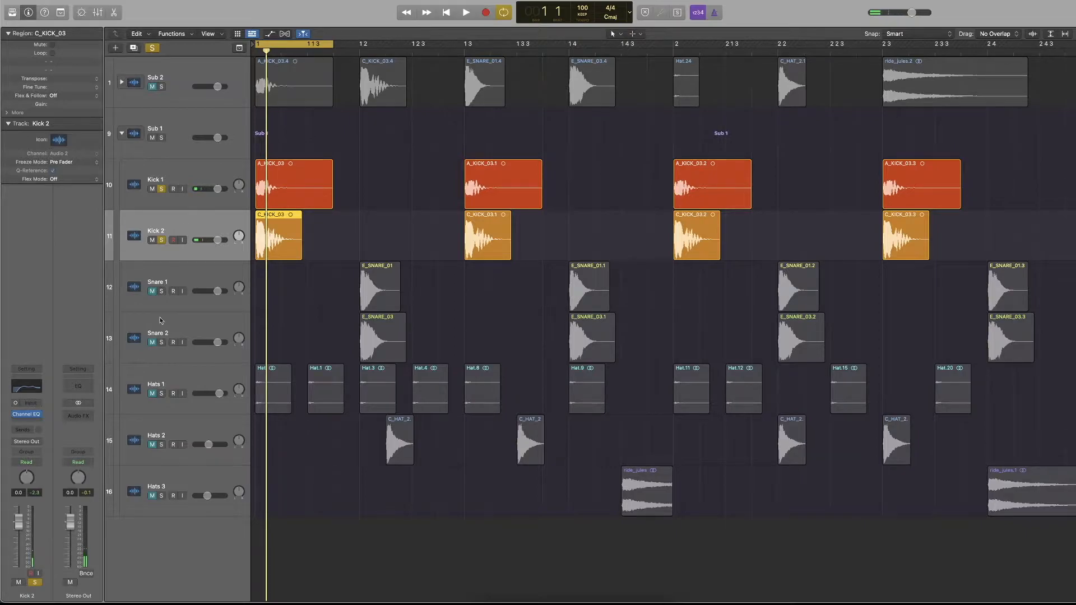
# Lower the Kick 2 volume to -5.4 dB and reduce the Kick 1 volume slightly while listening to both kicks
pyautogui.press('space')
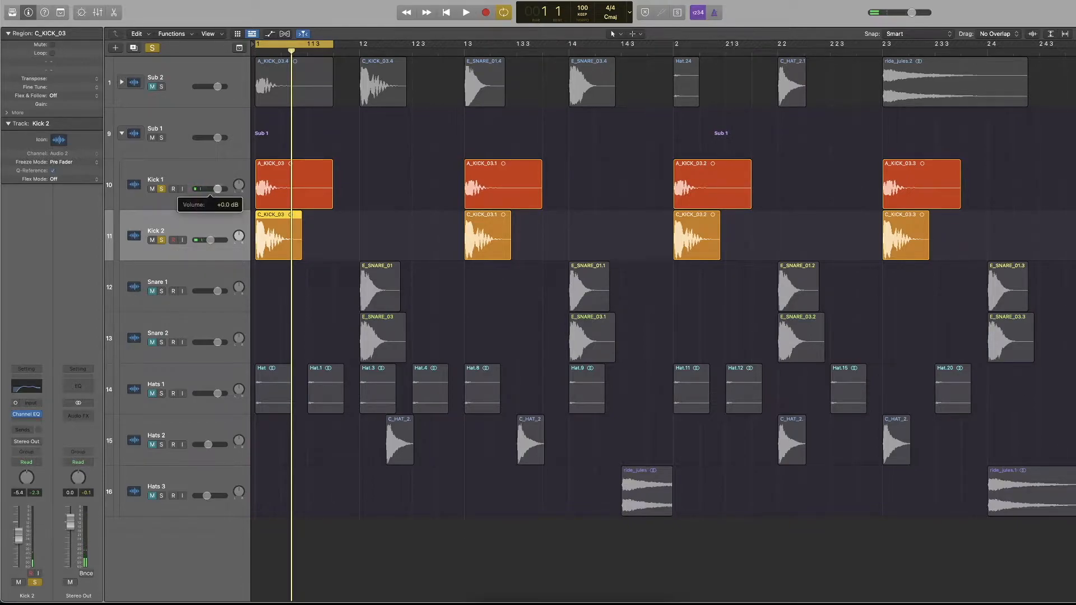
pyautogui.press('space')
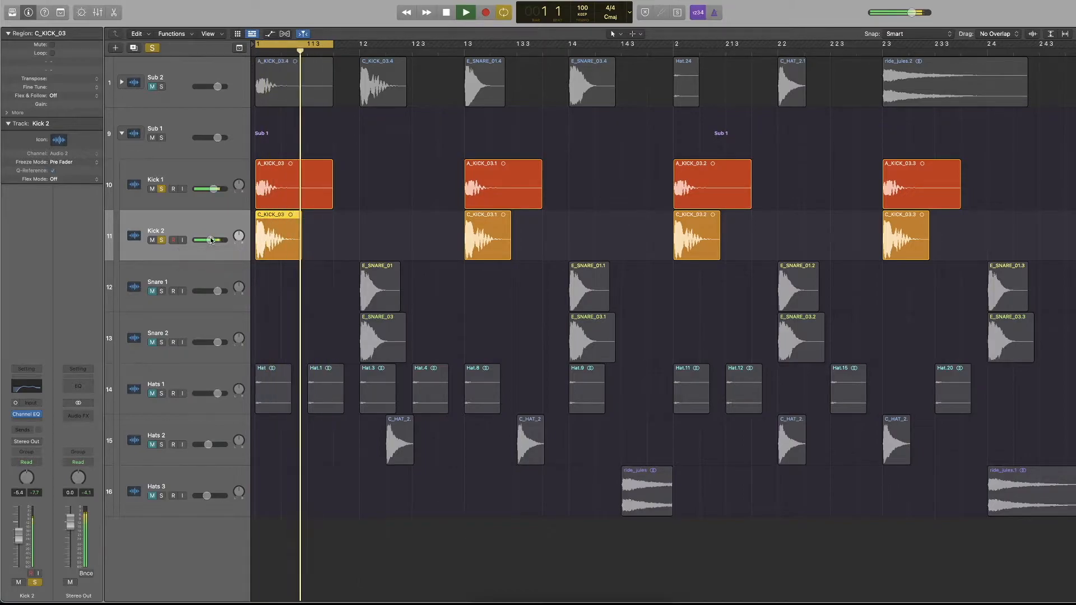
pyautogui.press('space')
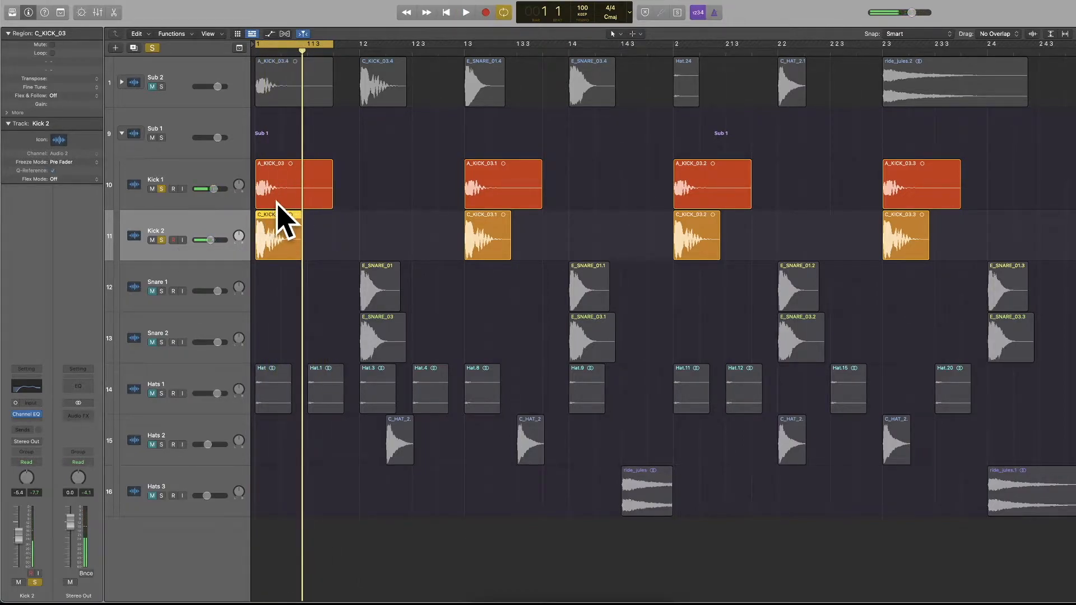
# Play the rebalanced layered kicks repeatedly over the short cycle to judge the blend
pyautogui.press('space')
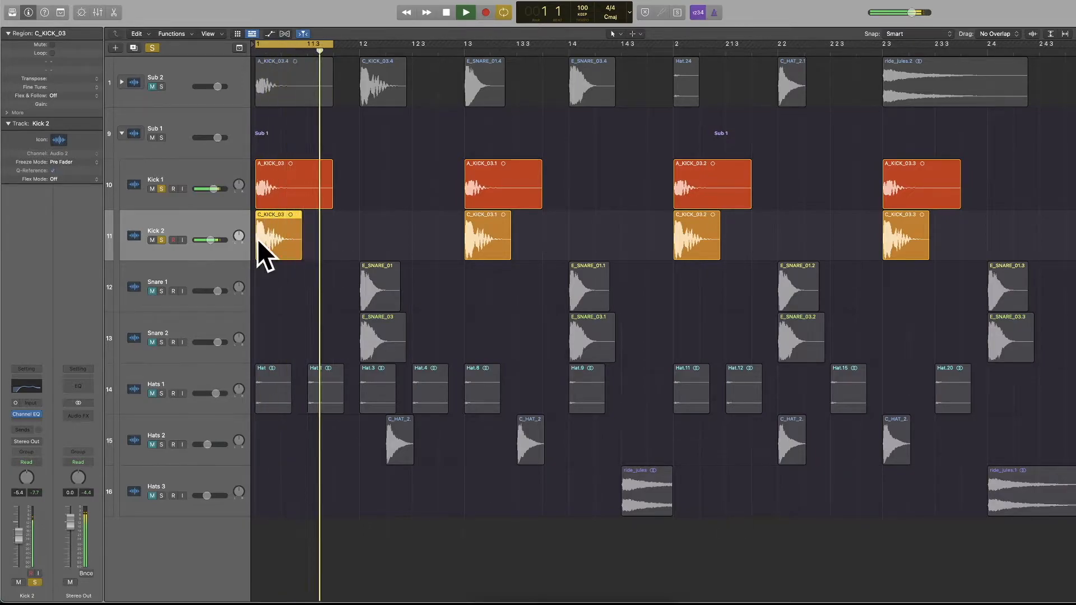
pyautogui.press('space')
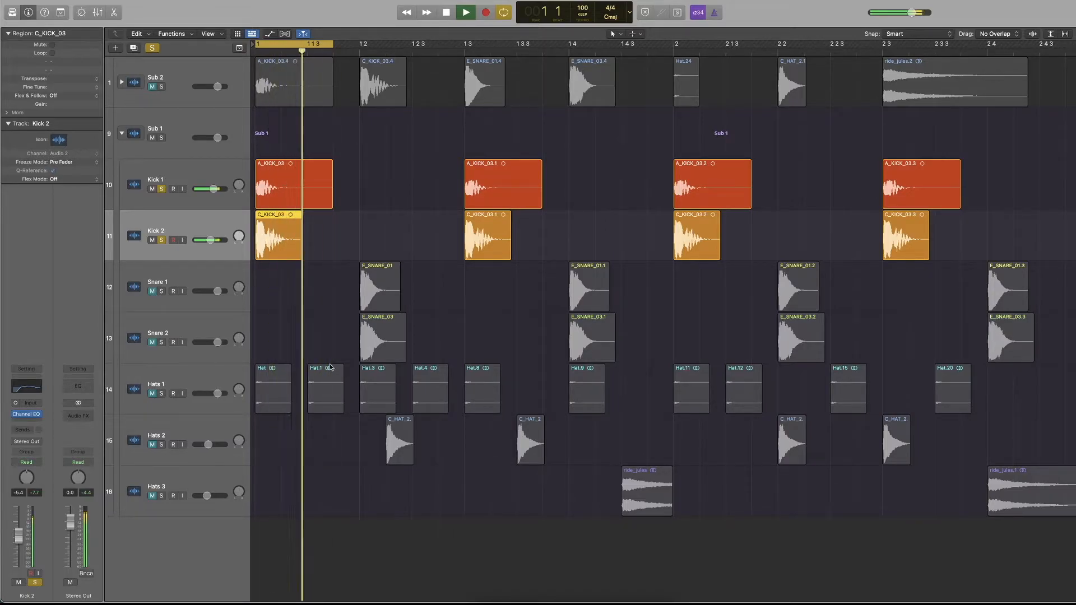
pyautogui.press('space')
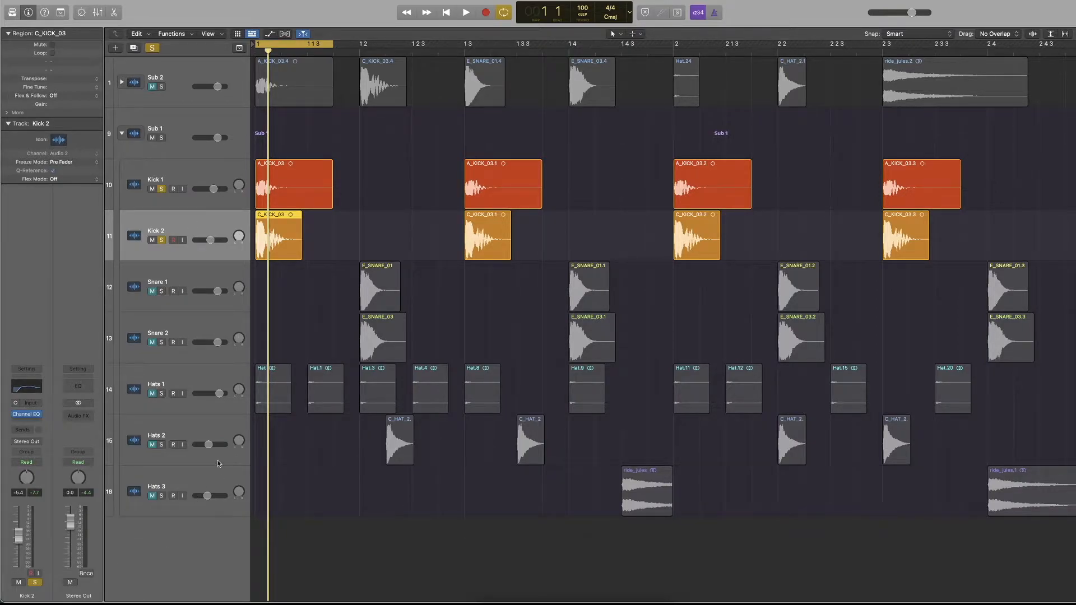
pyautogui.press('space')
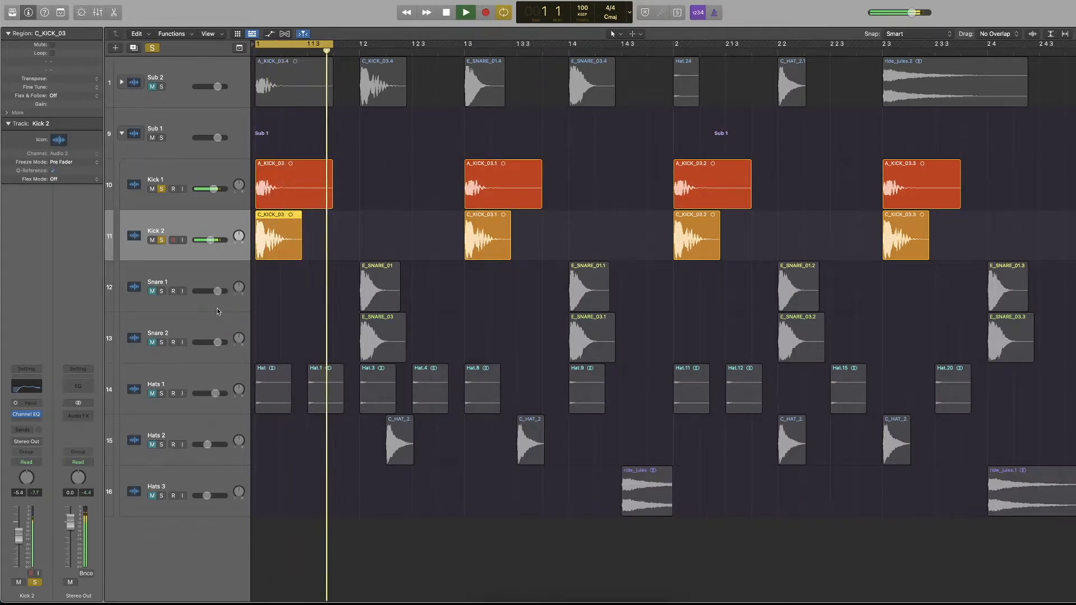
pyautogui.press('space')
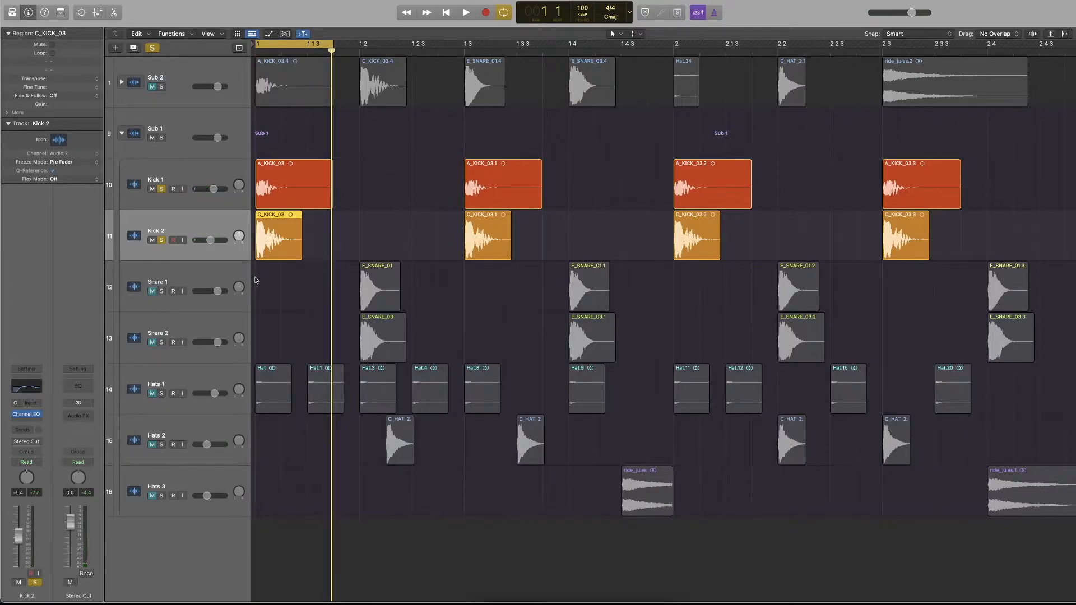
pyautogui.press('space')
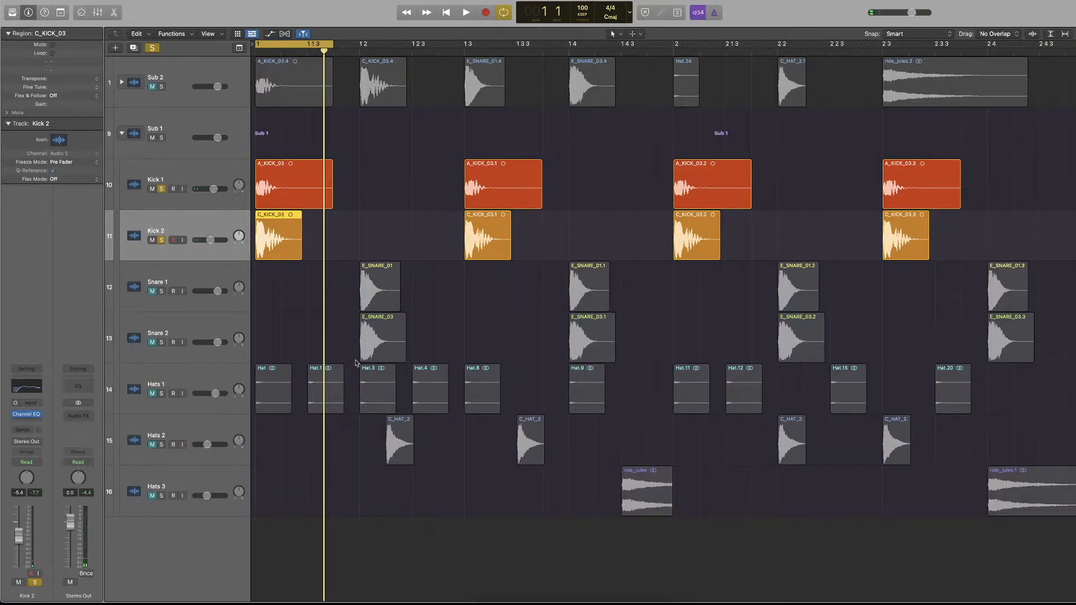
# Unsolo and mute both kick tracks, and leave Snare 1 unmuted with Snare 2 muted
pyautogui.click(161, 291)
pyautogui.click(161, 343)
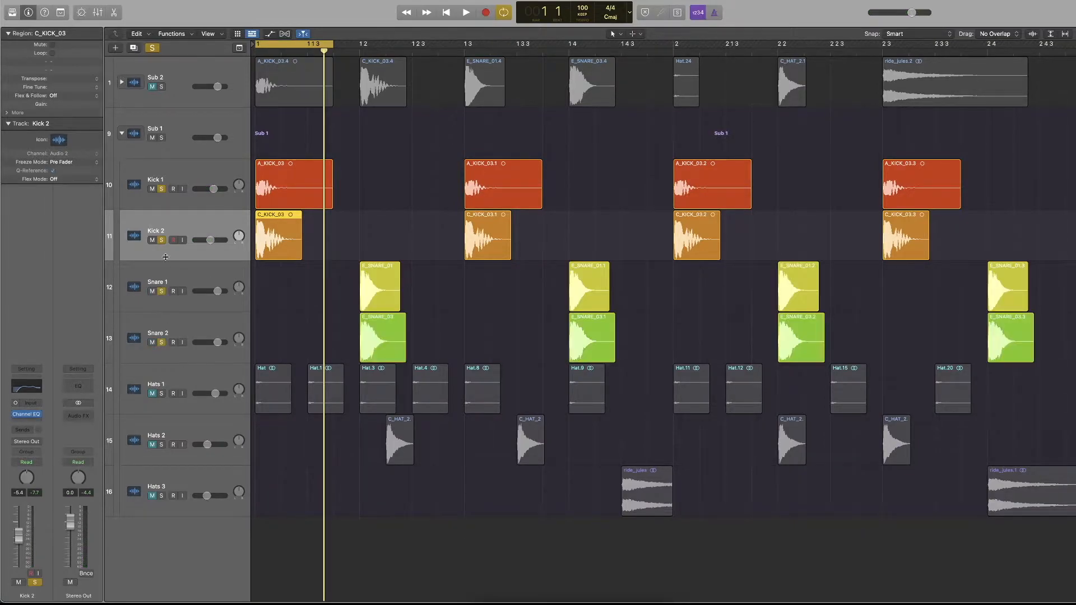
pyautogui.click(161, 240)
pyautogui.click(162, 190)
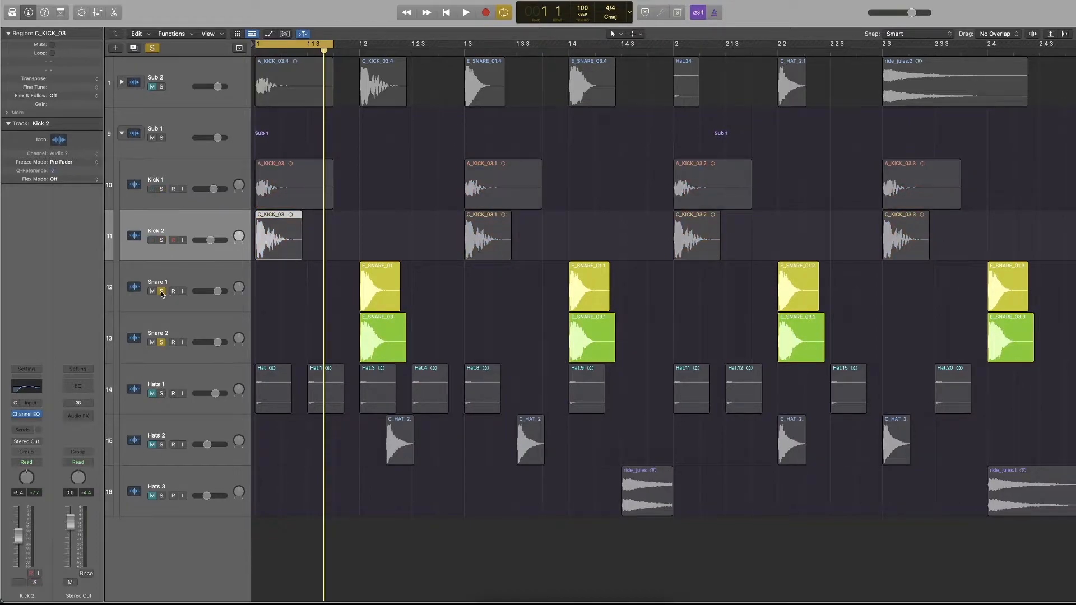
pyautogui.click(162, 291)
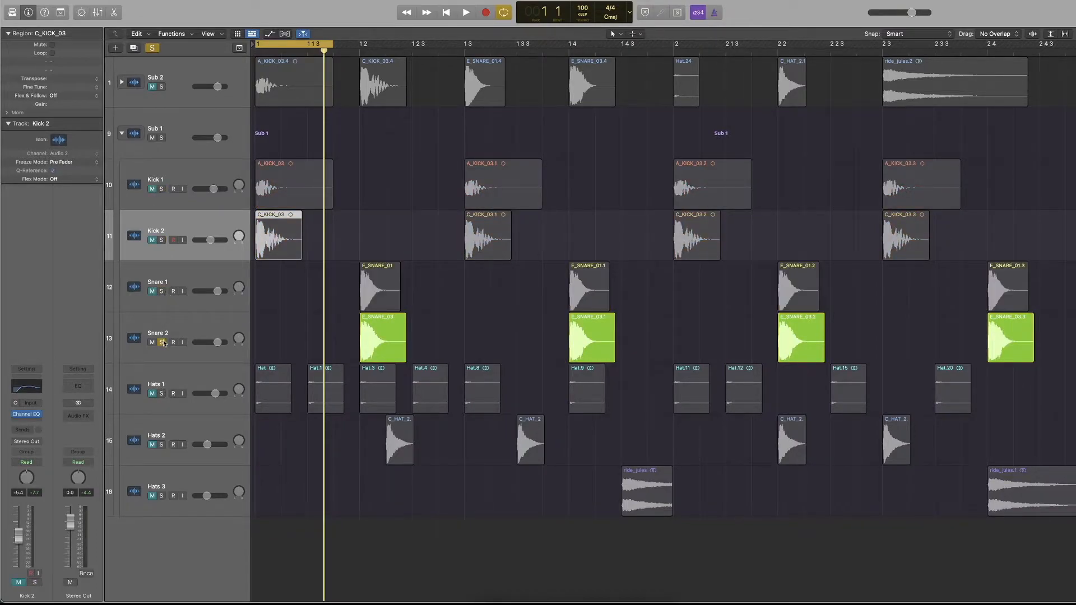
pyautogui.click(163, 342)
pyautogui.click(153, 291)
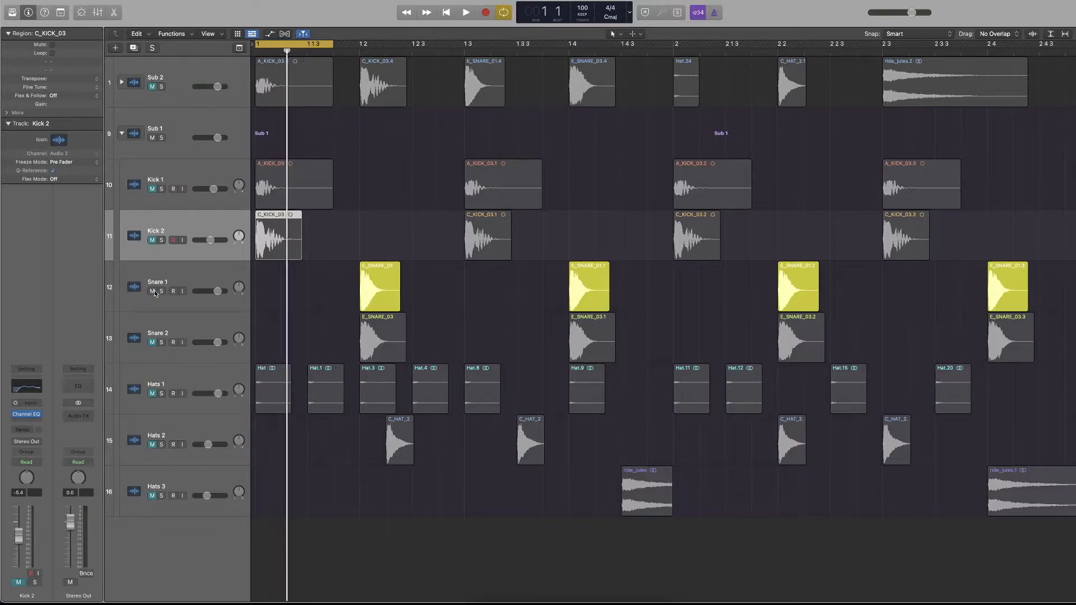
# Move the cycle range to begin at the first E_SNARE_01 region on beat 2 and play Snare 1
pyautogui.moveTo(301, 44); pyautogui.dragTo(403, 45)
pyautogui.press('space')
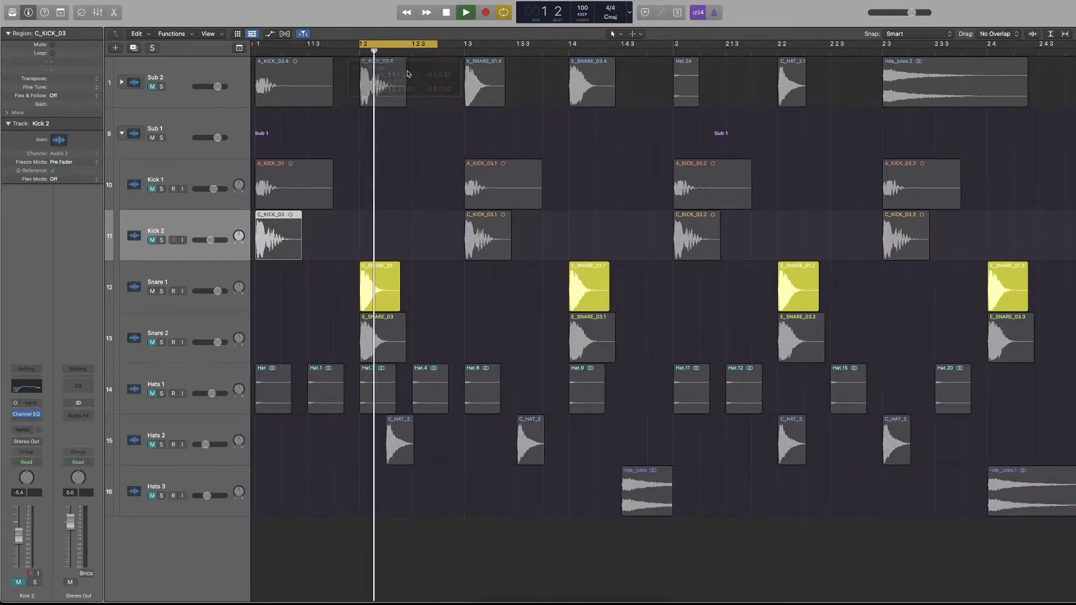
# Unmute Snare 2 and play it with Snare 1 muted, then restore Snare 1
pyautogui.click(152, 342)
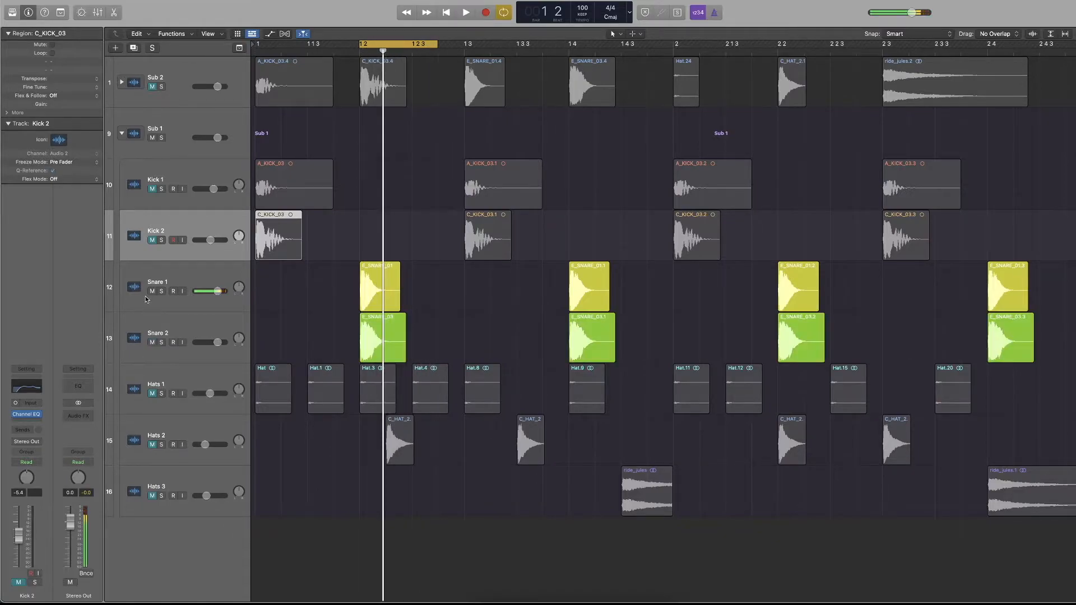
pyautogui.click(150, 292)
pyautogui.press('space')
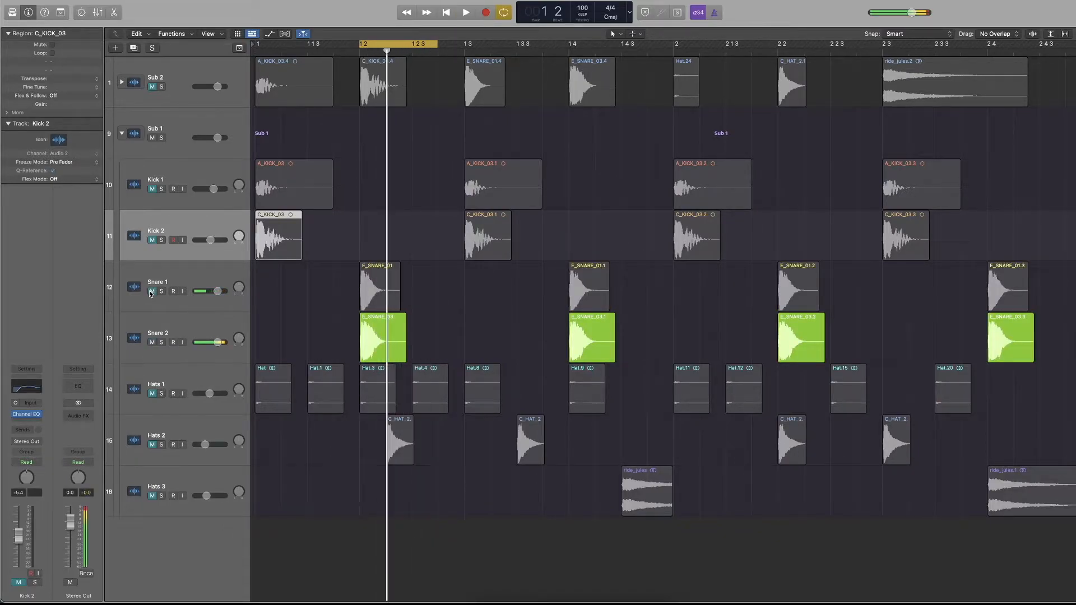
pyautogui.click(151, 292)
# Solo Snare 1 and shape its Channel EQ with -7.1 dB at 106 Hz, +3.0 dB at 304 Hz and -5.0 dB at 1850 Hz
pyautogui.click(162, 292)
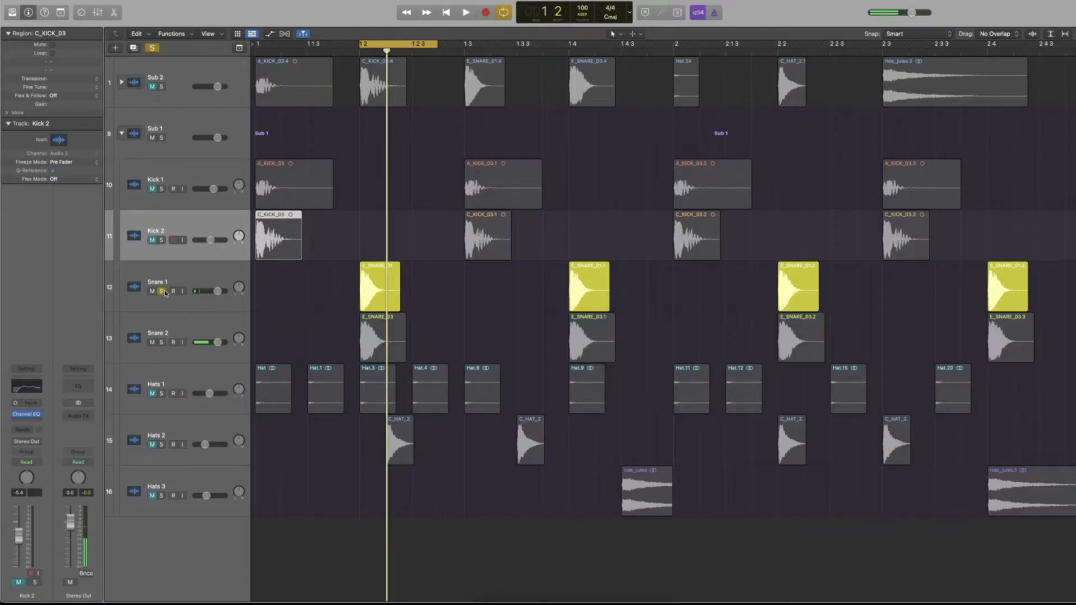
pyautogui.click(185, 278)
pyautogui.click(25, 395)
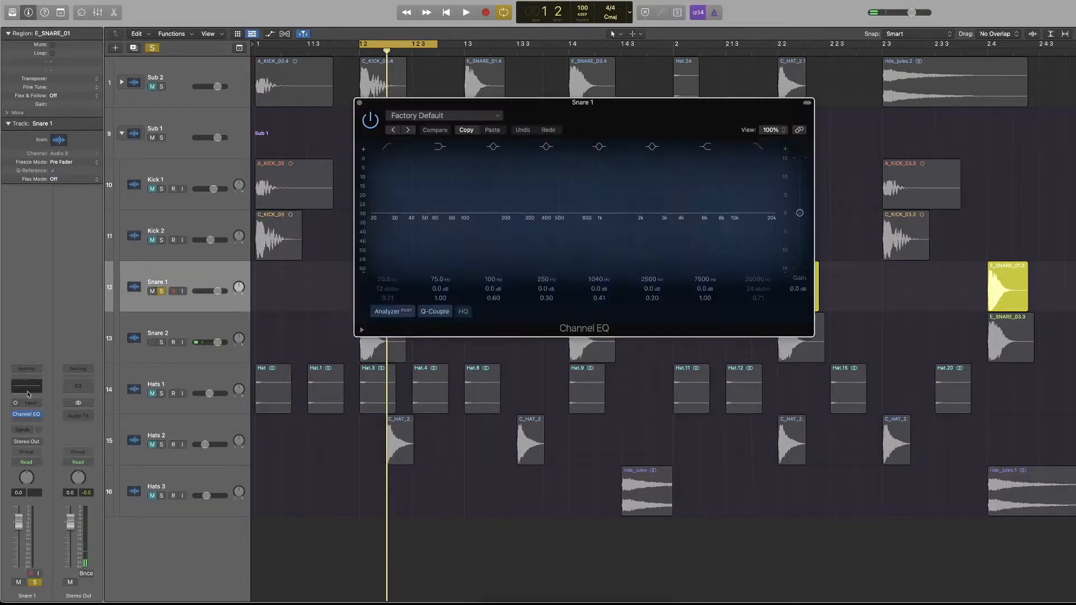
pyautogui.press('space')
pyautogui.moveTo(527, 213)
pyautogui.mouseDown()
pyautogui.moveTo(541, 184)
pyautogui.moveTo(523, 188)
pyautogui.moveTo(528, 208)
pyautogui.mouseUp()
pyautogui.moveTo(641, 213); pyautogui.dragTo(635, 237)
pyautogui.moveTo(464, 214); pyautogui.dragTo(460, 233)
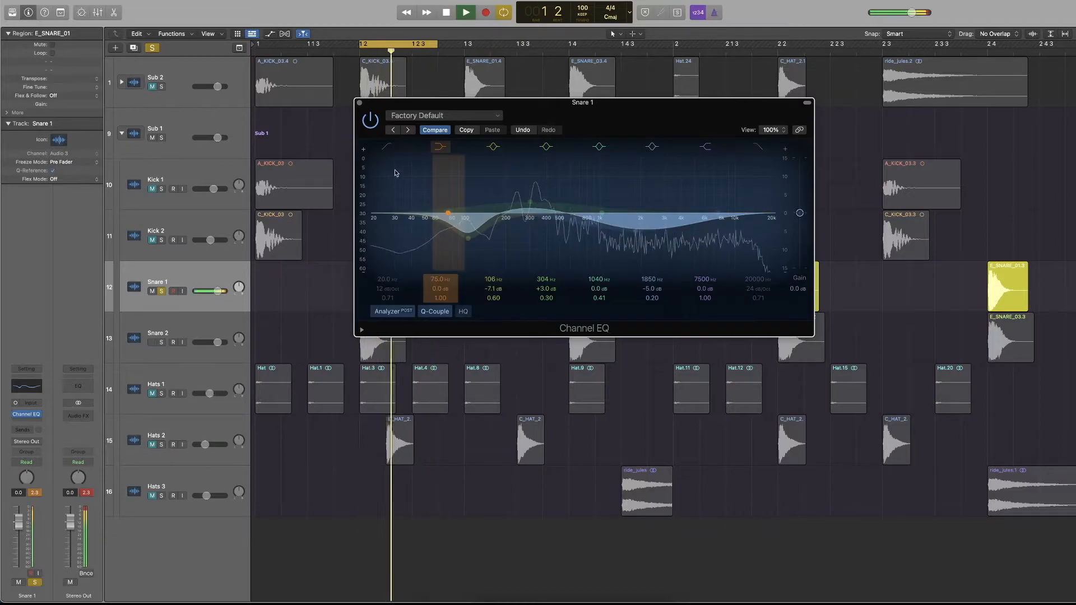
# Add a 144 Hz low-cut to the Snare 1 EQ and change its low-mid boost to +2.7 dB at 256 Hz
pyautogui.moveTo(394, 227); pyautogui.dragTo(509, 314)
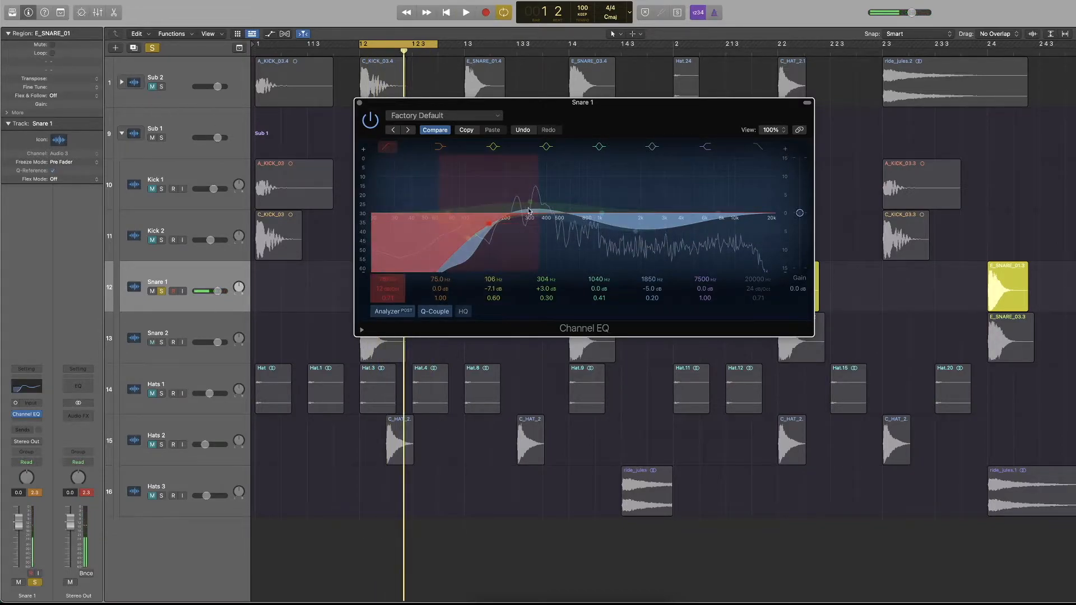
pyautogui.press('space')
pyautogui.moveTo(527, 211); pyautogui.dragTo(520, 202)
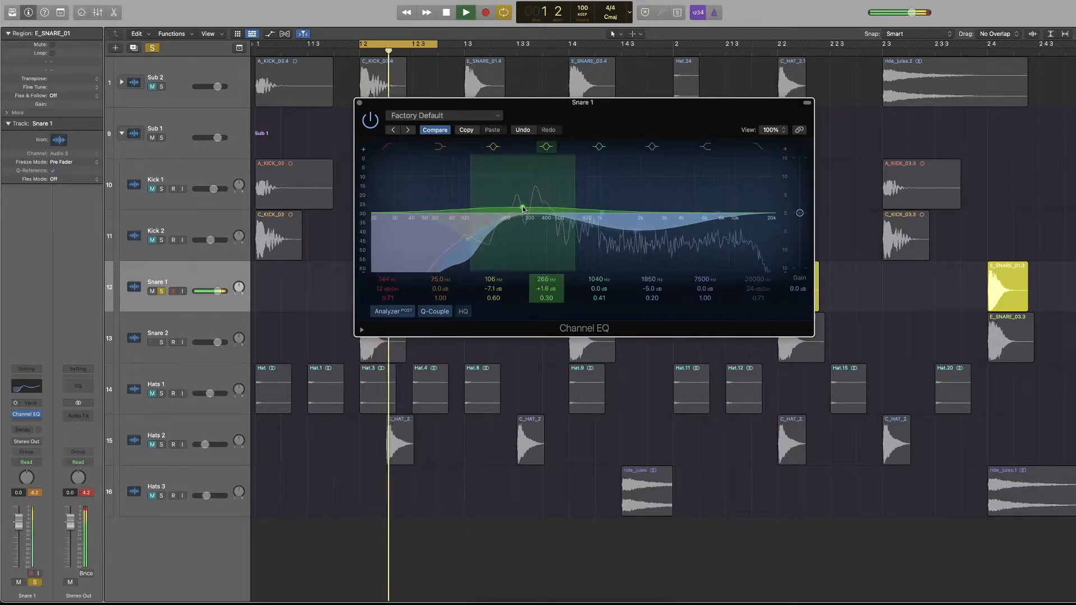
pyautogui.press('space')
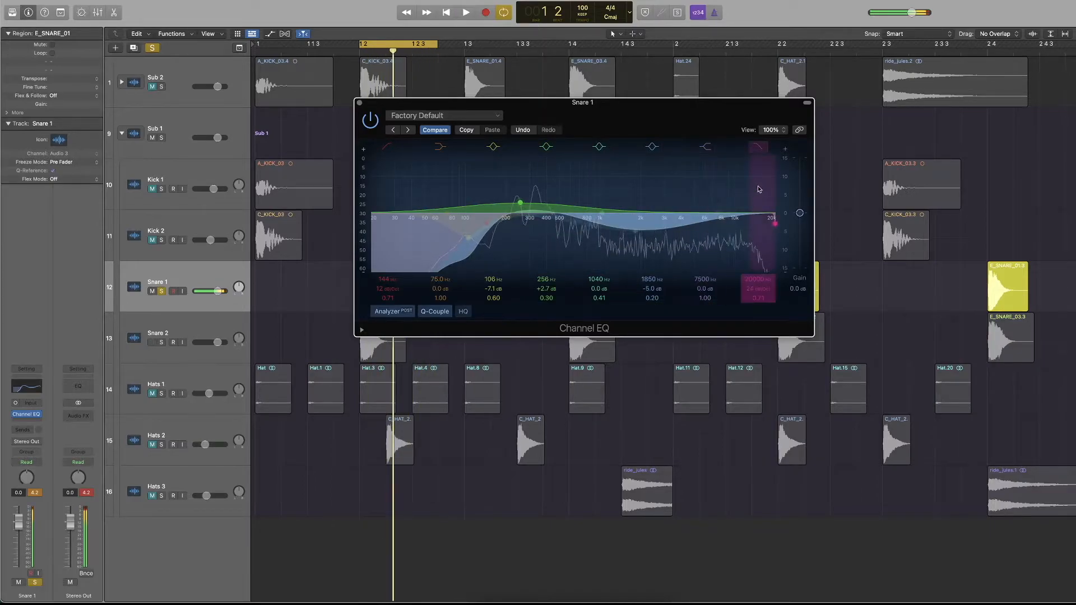
# Add a high-cut around 2 kHz to the Snare 1 EQ, listen to the filtered sound and close the EQ
pyautogui.moveTo(766, 232); pyautogui.dragTo(654, 226)
pyautogui.press('space')
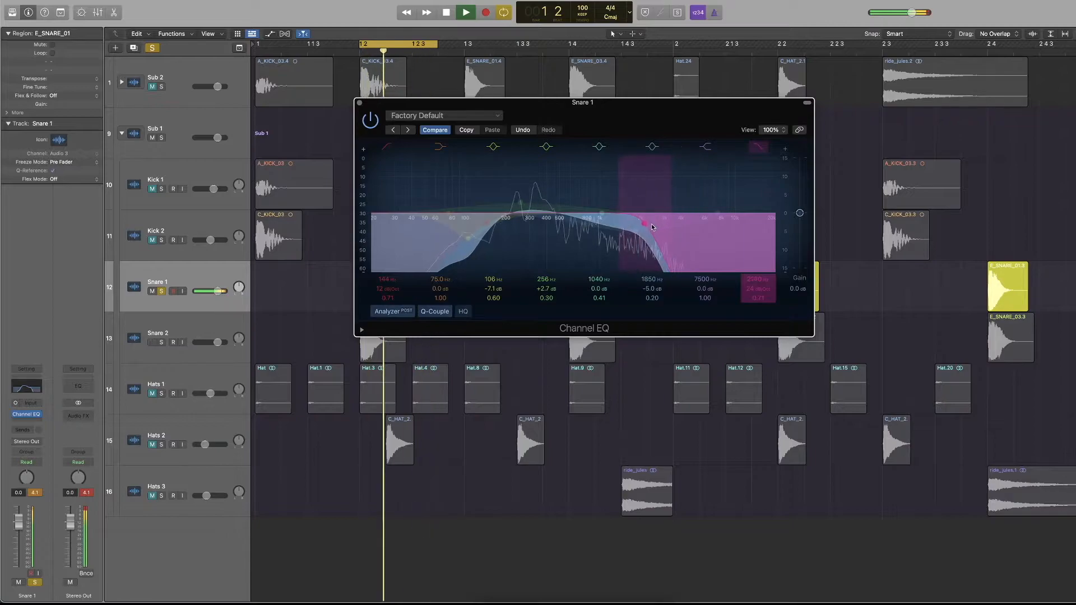
pyautogui.press('space')
pyautogui.click(360, 102)
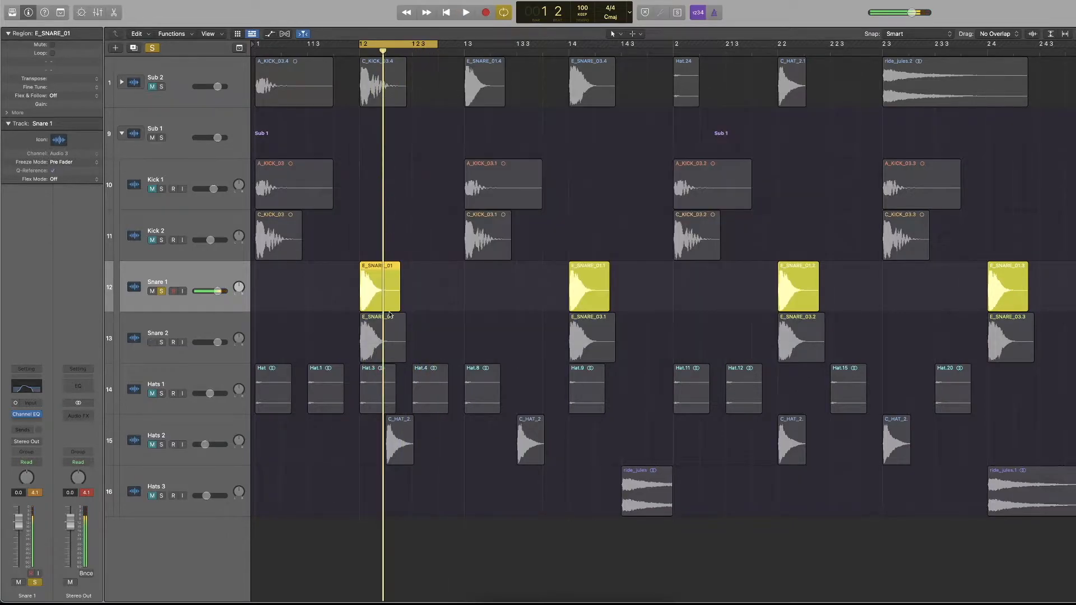
# Solo only Snare 2 and add a Channel EQ with +2.7 dB at 148 Hz and -7.9 dB at 735 Hz
pyautogui.keyDown('alt'); pyautogui.click(161, 342); pyautogui.keyUp('alt')
pyautogui.press('space')
pyautogui.click(358, 329)
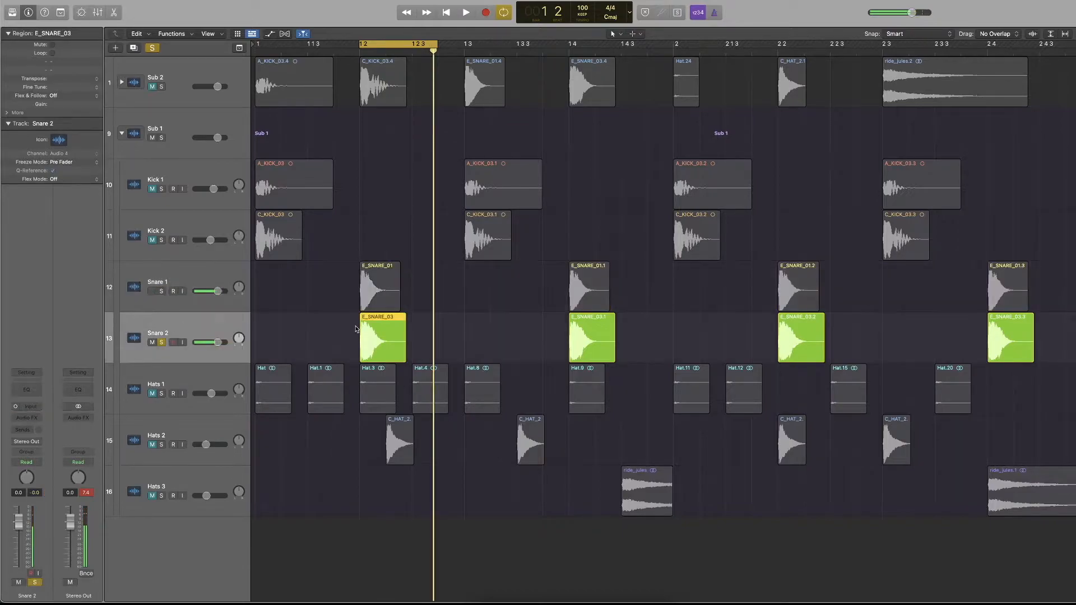
pyautogui.click(26, 391)
pyautogui.press('space')
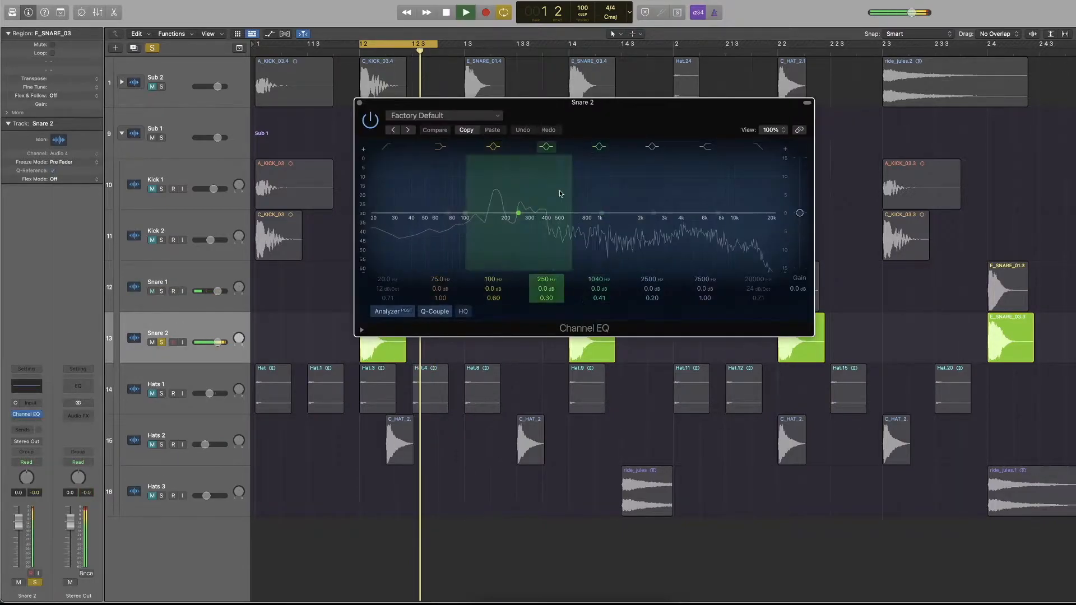
pyautogui.press('space')
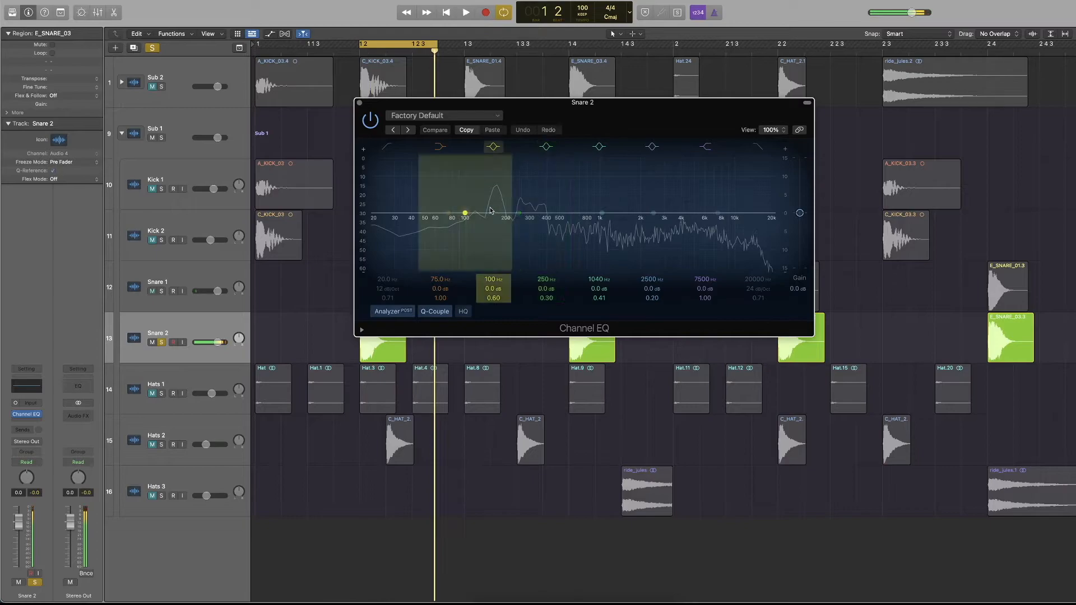
pyautogui.press('space')
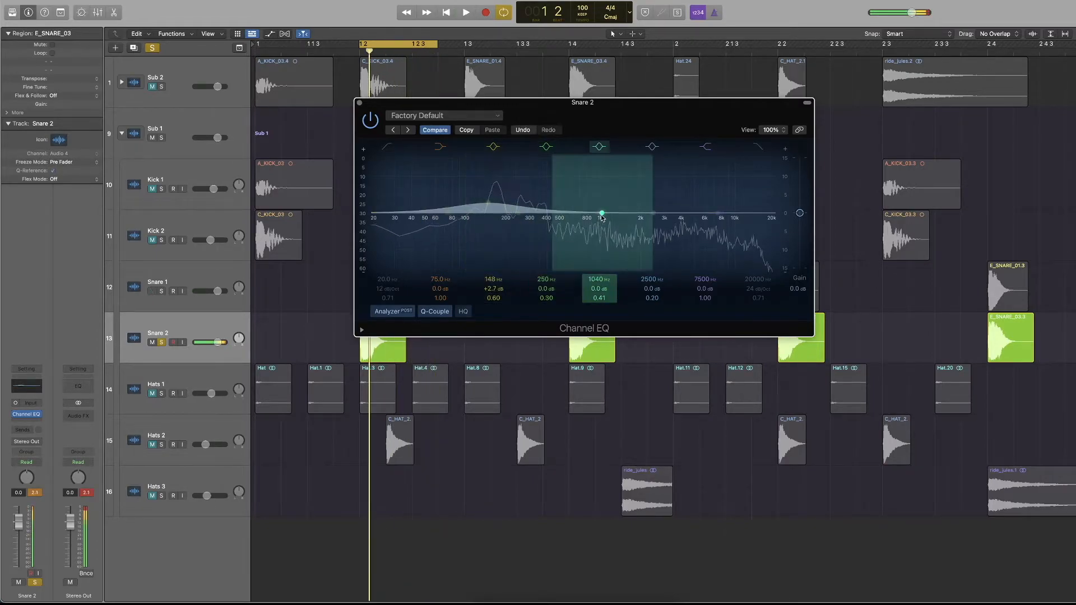
pyautogui.moveTo(585, 245); pyautogui.dragTo(581, 251)
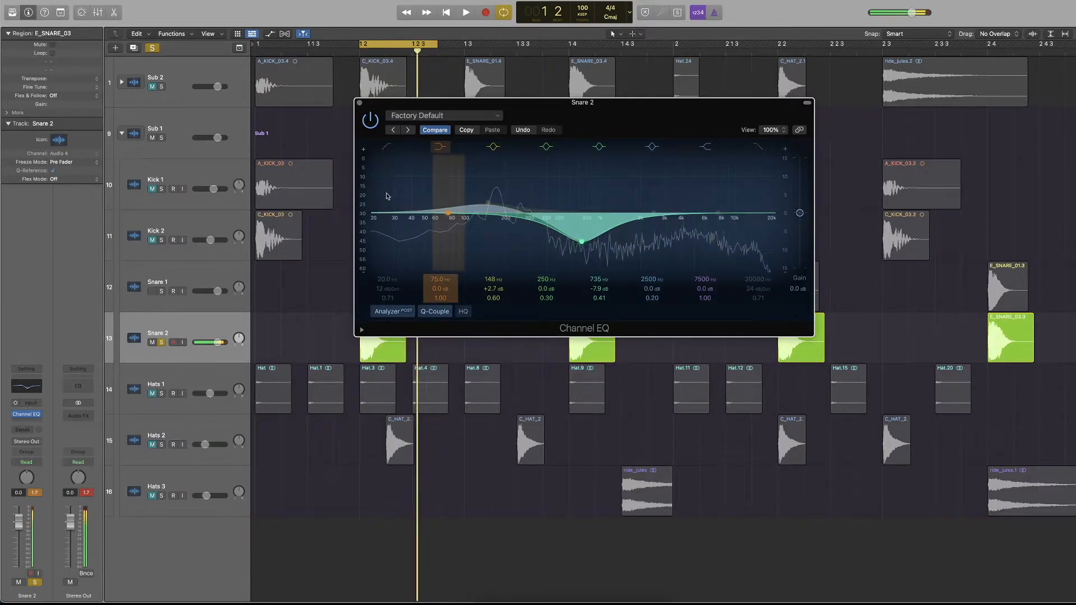
# Enable a low-cut just under 100 Hz on the Snare 2 EQ while listening, and close the EQ
pyautogui.click(385, 147)
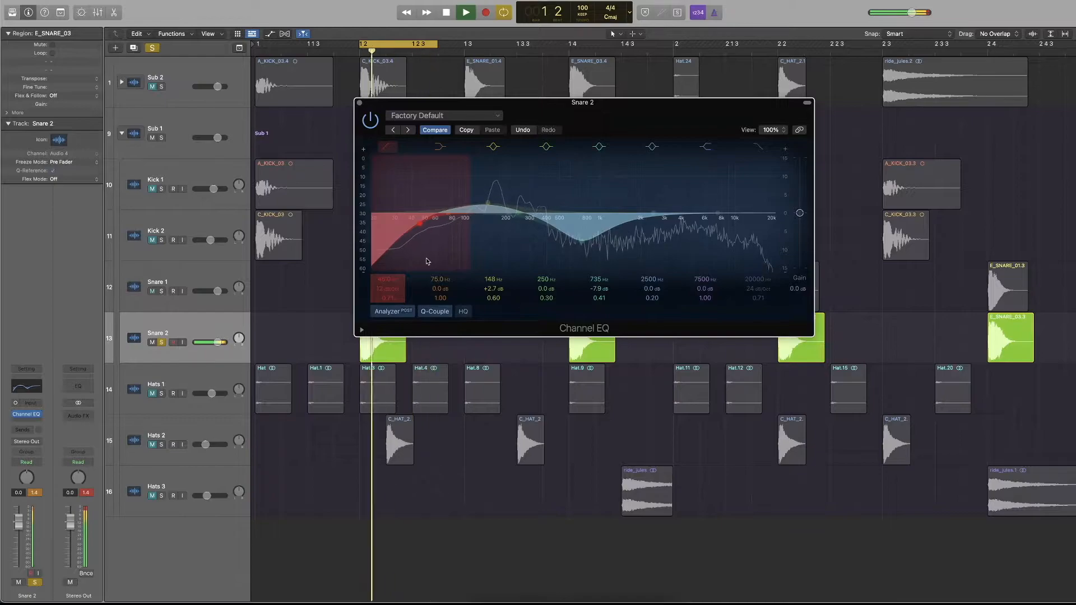
pyautogui.moveTo(429, 230); pyautogui.dragTo(455, 229)
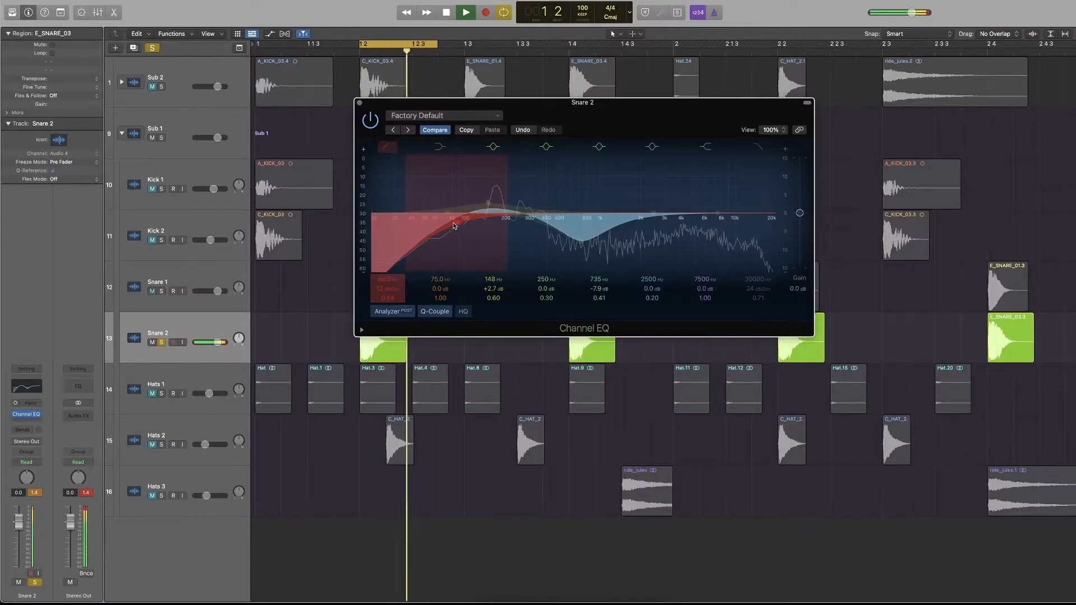
pyautogui.press('space')
pyautogui.click(359, 104)
# Play Snare 2, add Snare 1 to the solo to hear both layers, then clear both solos and return to the start
pyautogui.press('space')
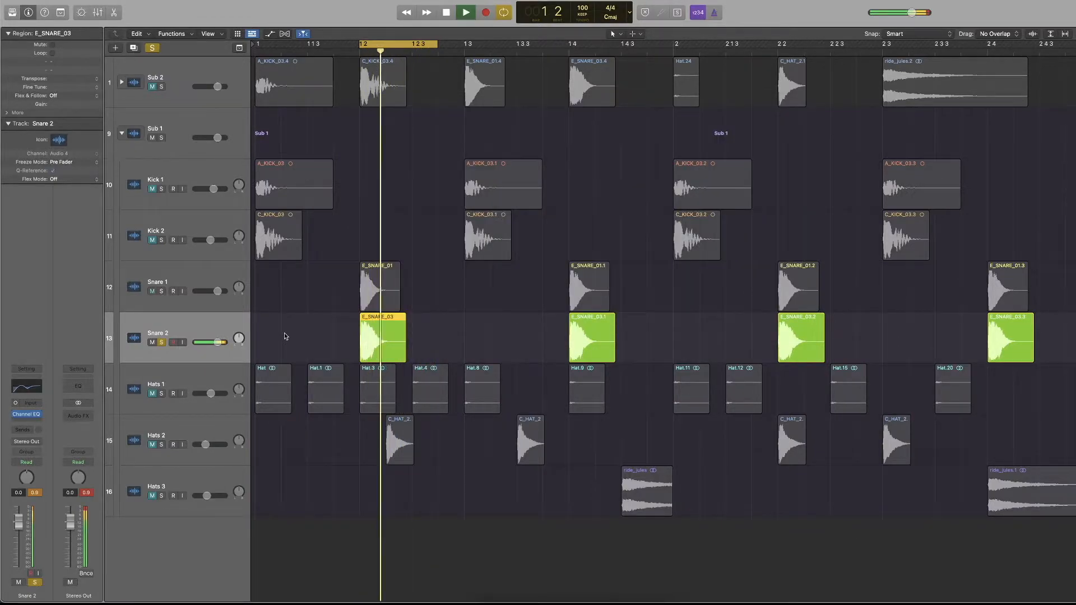
pyautogui.click(162, 292)
pyautogui.press('space')
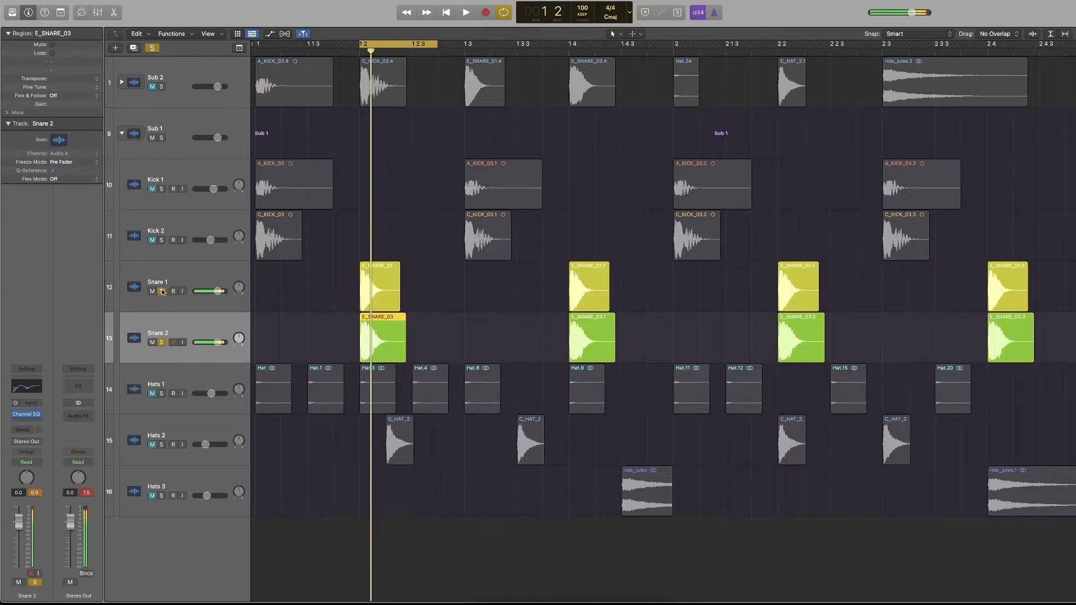
pyautogui.click(162, 292)
pyautogui.press('Return')
pyautogui.click(161, 342)
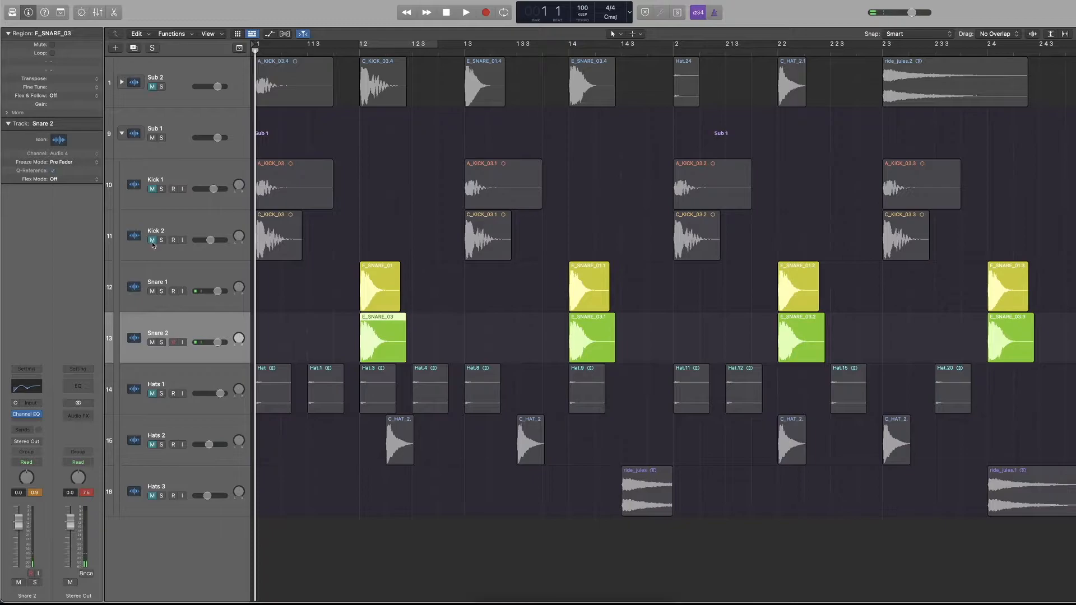
# Solo both kicks and both snares and play the beat from the start
pyautogui.moveTo(161, 189); pyautogui.dragTo(161, 342)
pyautogui.press('space')
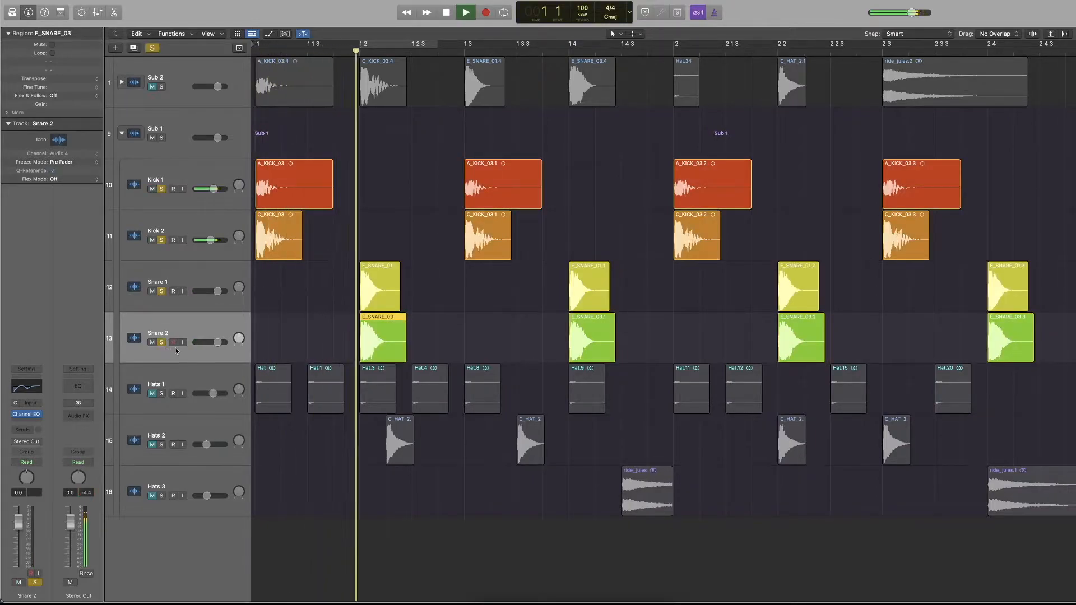
pyautogui.press('space')
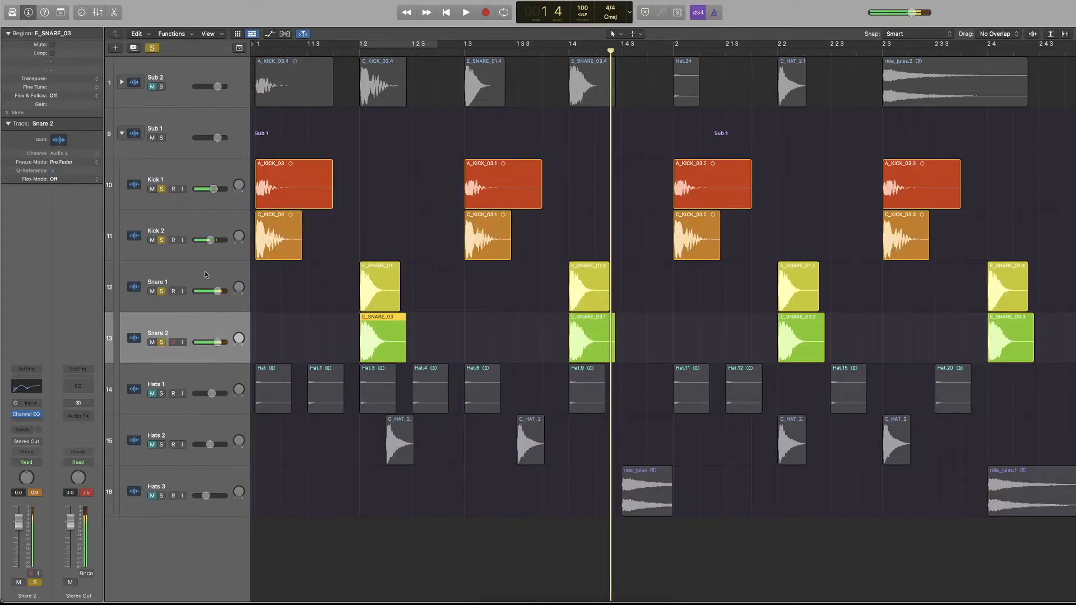
# Select both snare tracks and lower their volumes together, bringing Snare 1 to -9.0 dB
pyautogui.click(202, 297)
pyautogui.keyDown('shift'); pyautogui.click(199, 314); pyautogui.keyUp('shift')
pyautogui.moveTo(213, 291); pyautogui.dragTo(200, 291)
pyautogui.press('space')
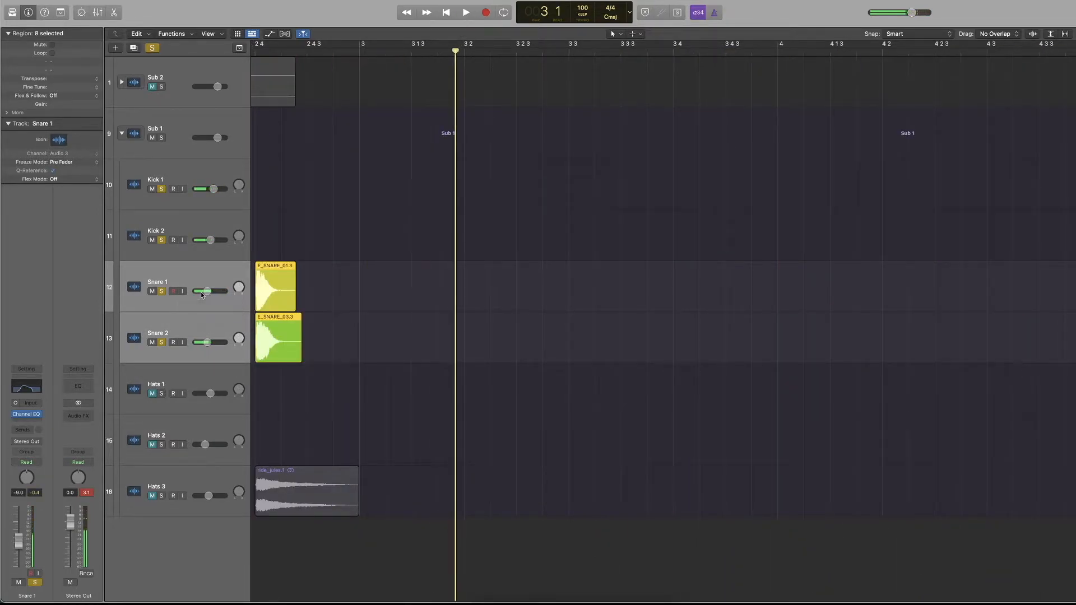
# Set the cycle range across the two-bar pattern from bar 1 and play the soloed kicks and snares
pyautogui.press('Return')
pyautogui.moveTo(269, 49); pyautogui.dragTo(1072, 46)
pyautogui.press('space')
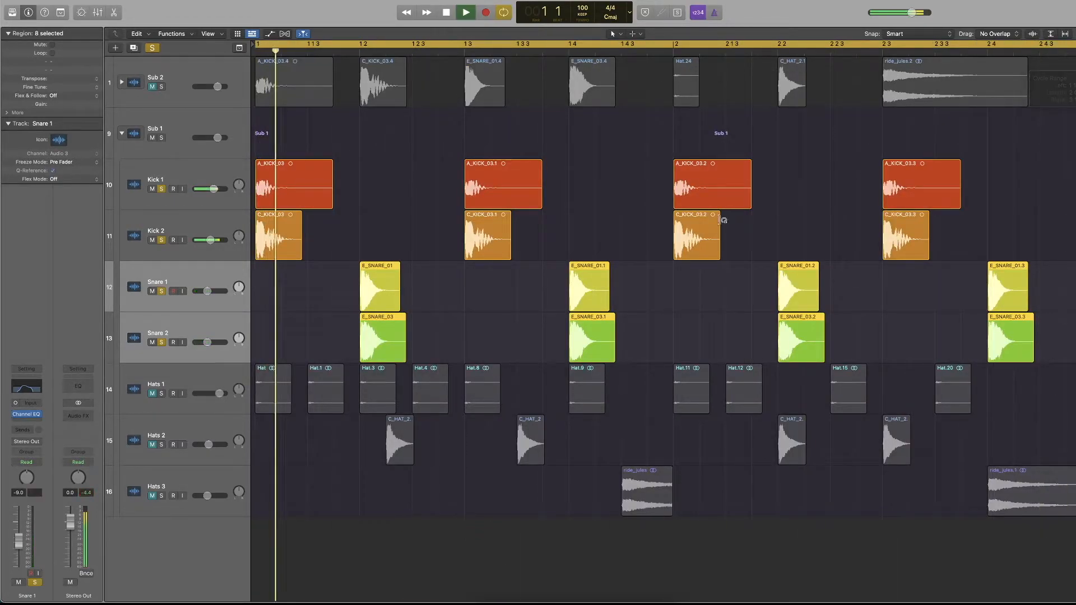
pyautogui.press('space')
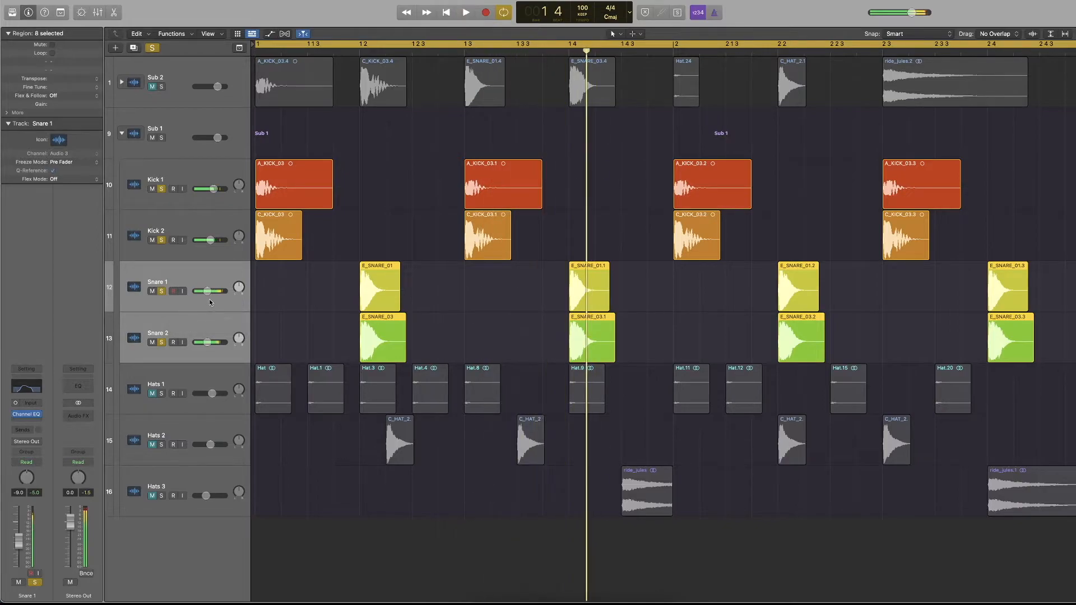
# Select Snare 1 alone and fine-tune its volume to -9.6 dB during playback
pyautogui.click(209, 301)
pyautogui.press('space')
pyautogui.moveTo(211, 291); pyautogui.dragTo(205, 310)
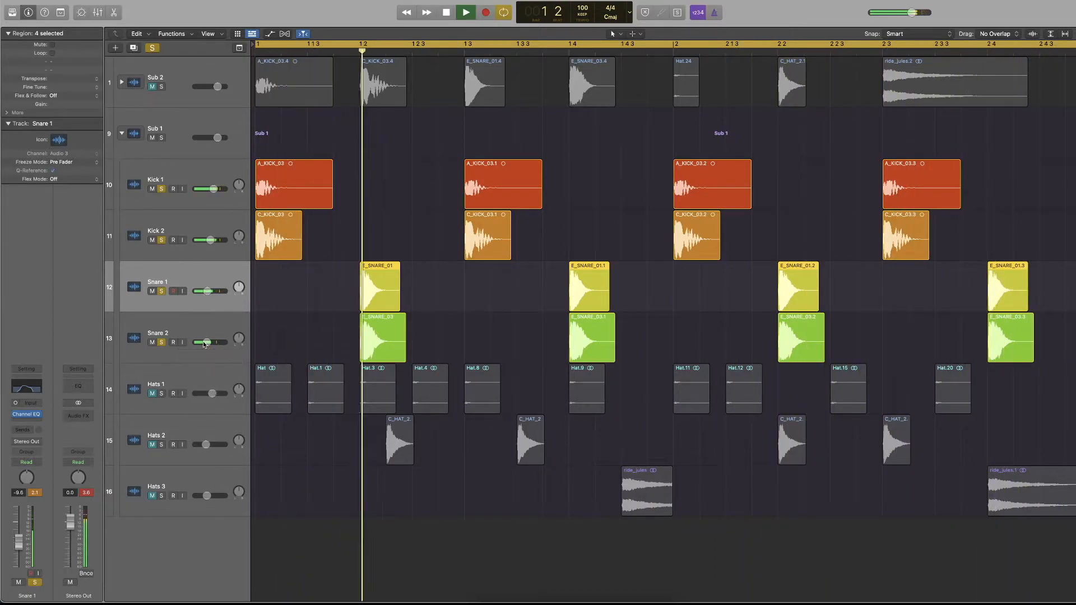
# Clear the solos on the kicks and snares, unmute the three hat tracks and play the full beat
pyautogui.moveTo(161, 344); pyautogui.dragTo(160, 190)
pyautogui.moveTo(153, 496); pyautogui.dragTo(152, 189)
pyautogui.press('space')
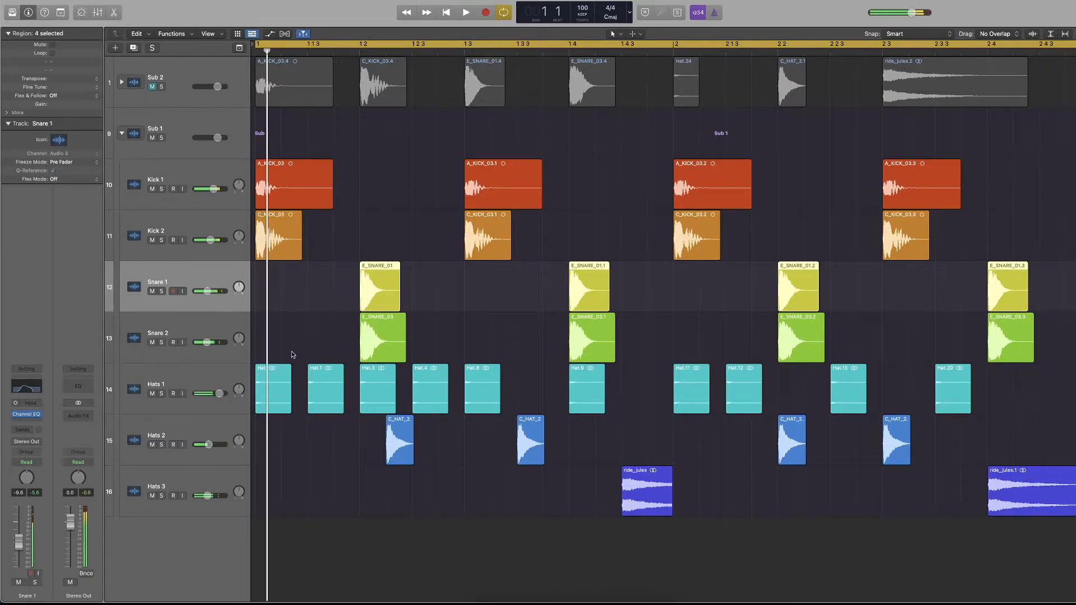
# Select both kicks and both snares, raise their volumes together to put Snare 2 at -8.8 dB, and play the full beat
pyautogui.click(188, 333)
pyautogui.keyDown('shift'); pyautogui.click(210, 195); pyautogui.keyUp('shift')
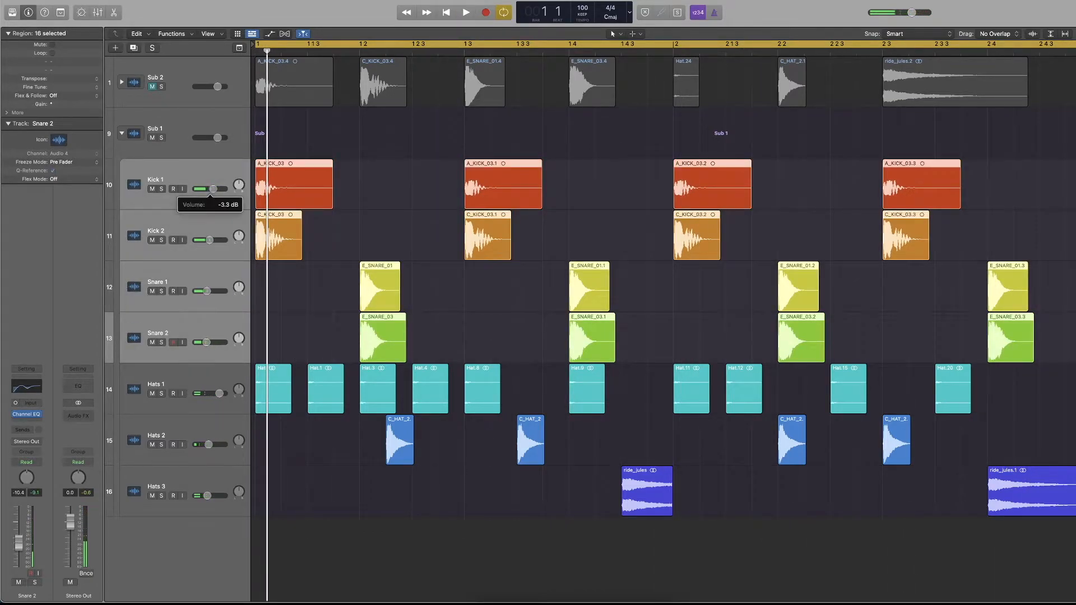
pyautogui.press('space')
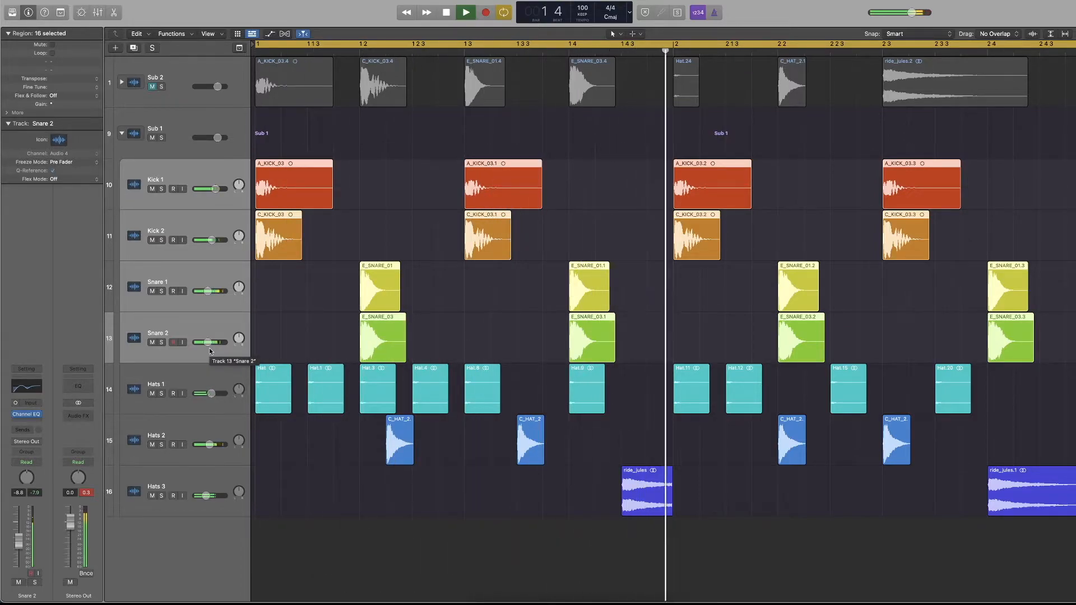
pyautogui.press('space')
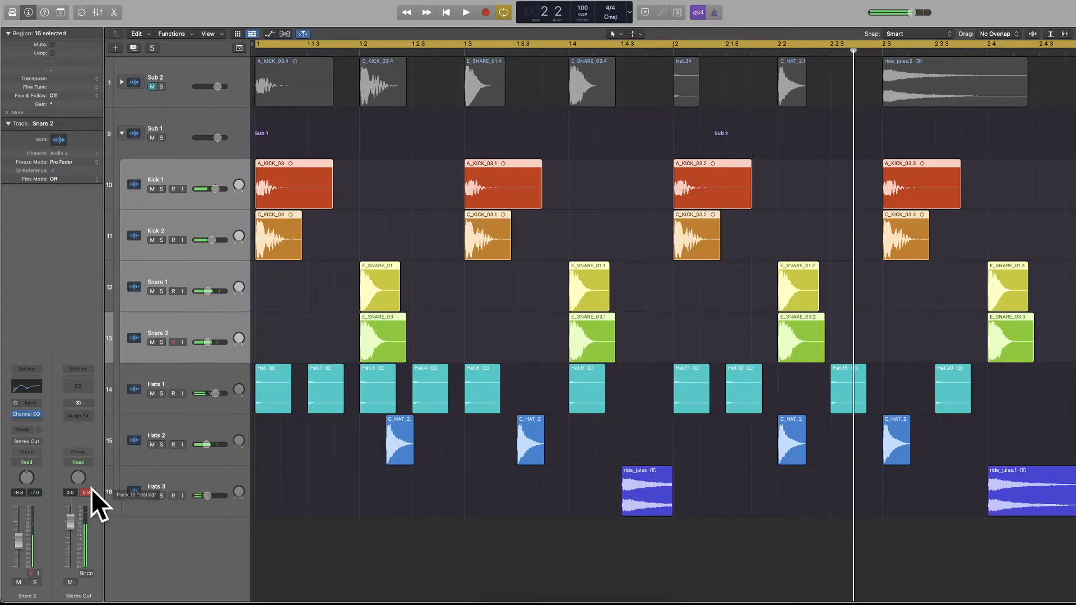
pyautogui.click(288, 330)
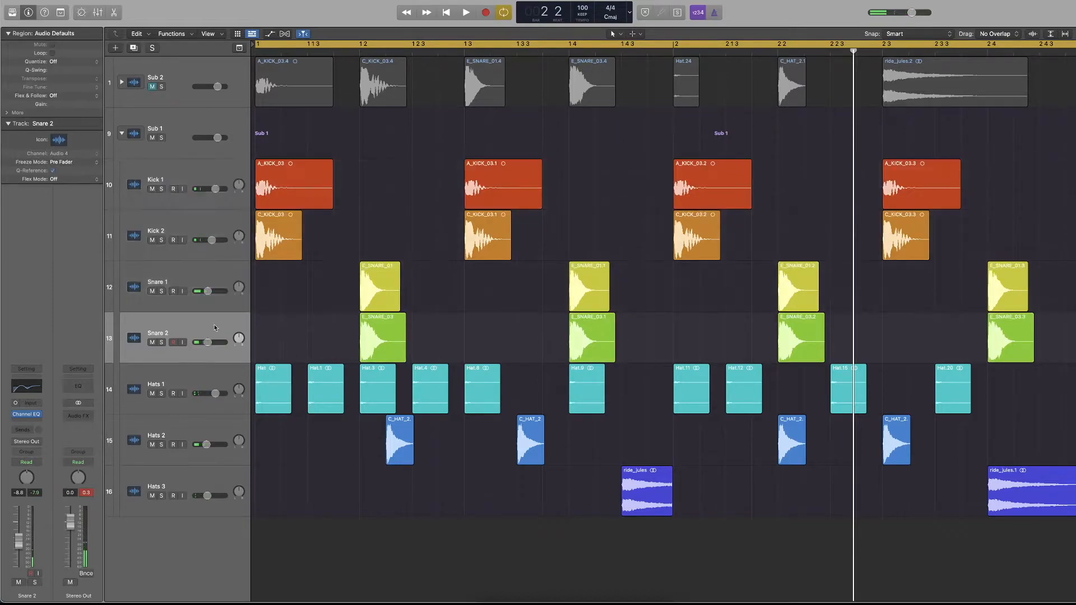
pyautogui.press('space')
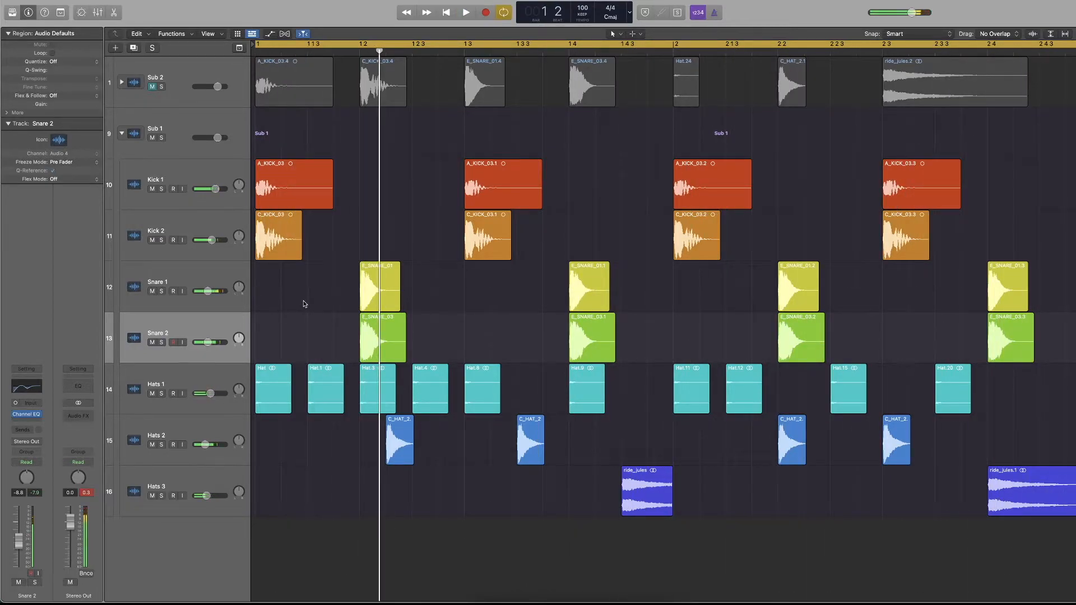
# Duplicate the Snare 1 track with its channel settings directly below the original
pyautogui.scroll(5, 311, 304)
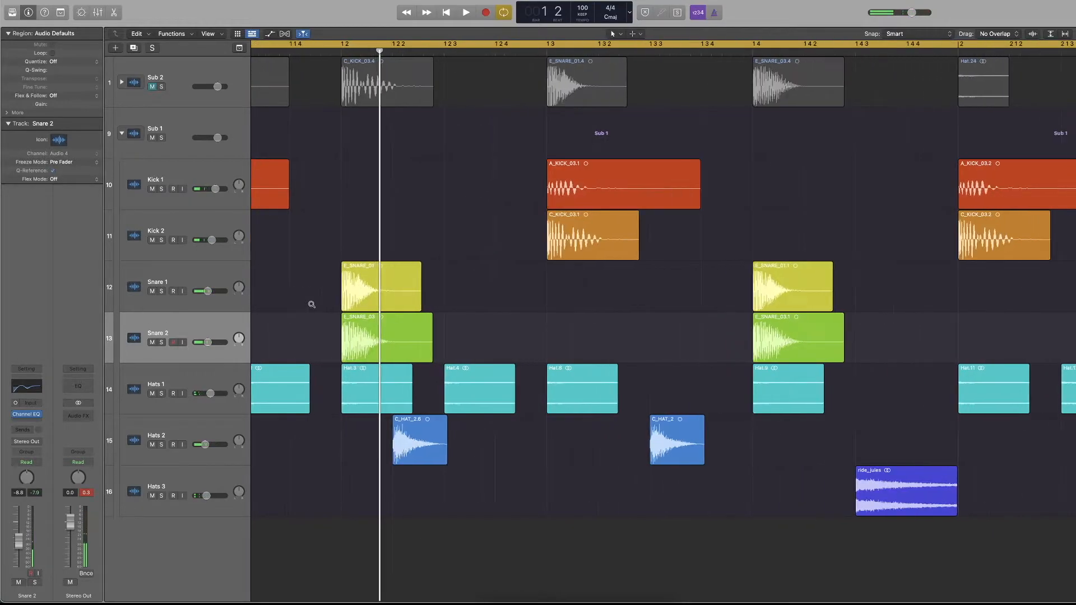
pyautogui.click(197, 278)
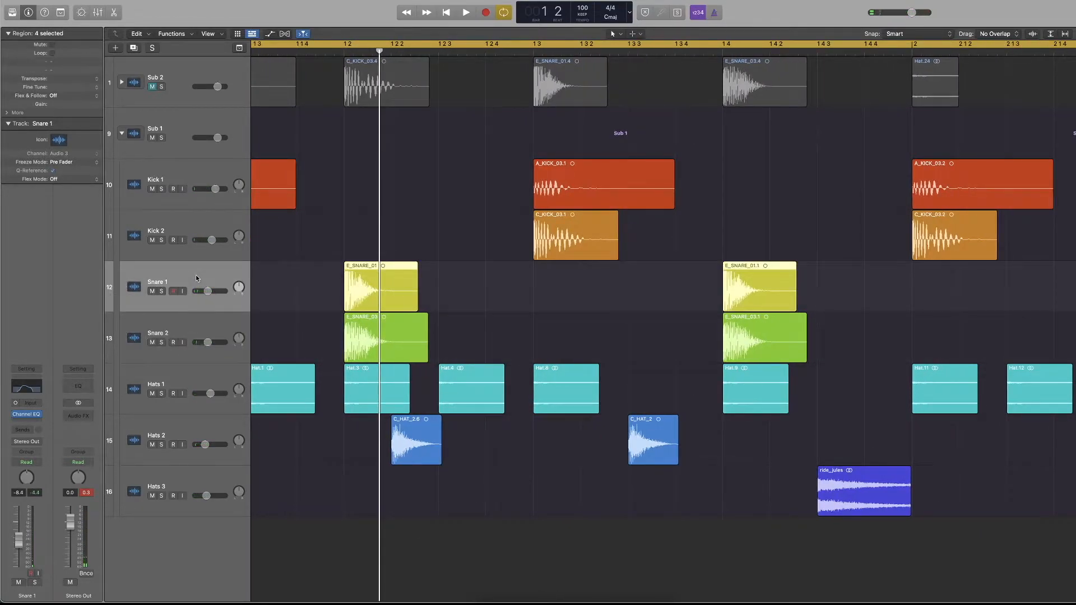
pyautogui.press('super+d')
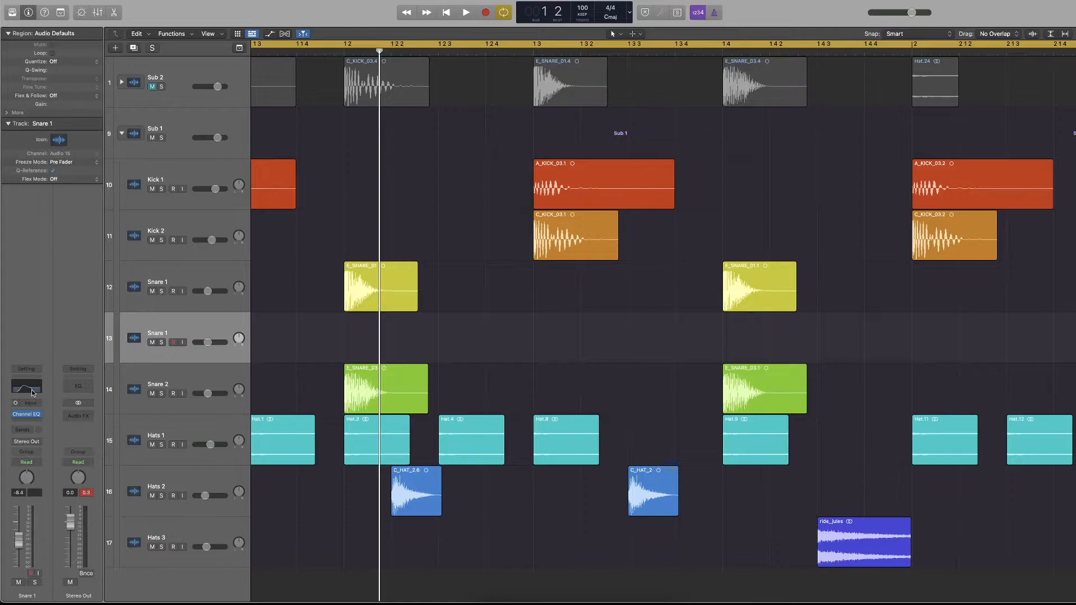
# Check the Channel EQ curve on the duplicated Snare 1 track while the beat plays
pyautogui.click(31, 392)
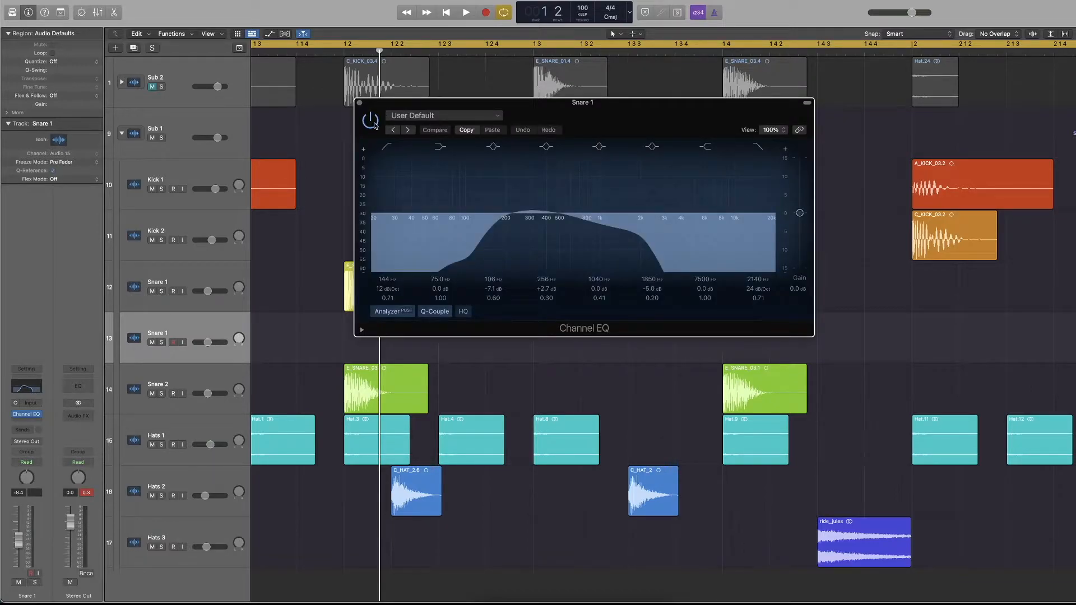
pyautogui.press('space')
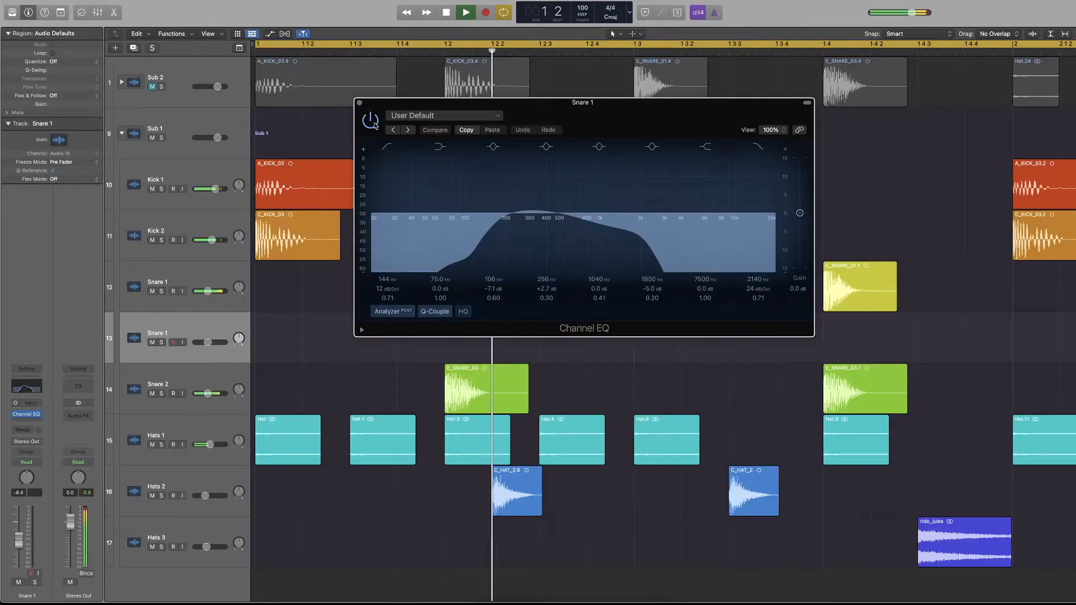
pyautogui.click(360, 104)
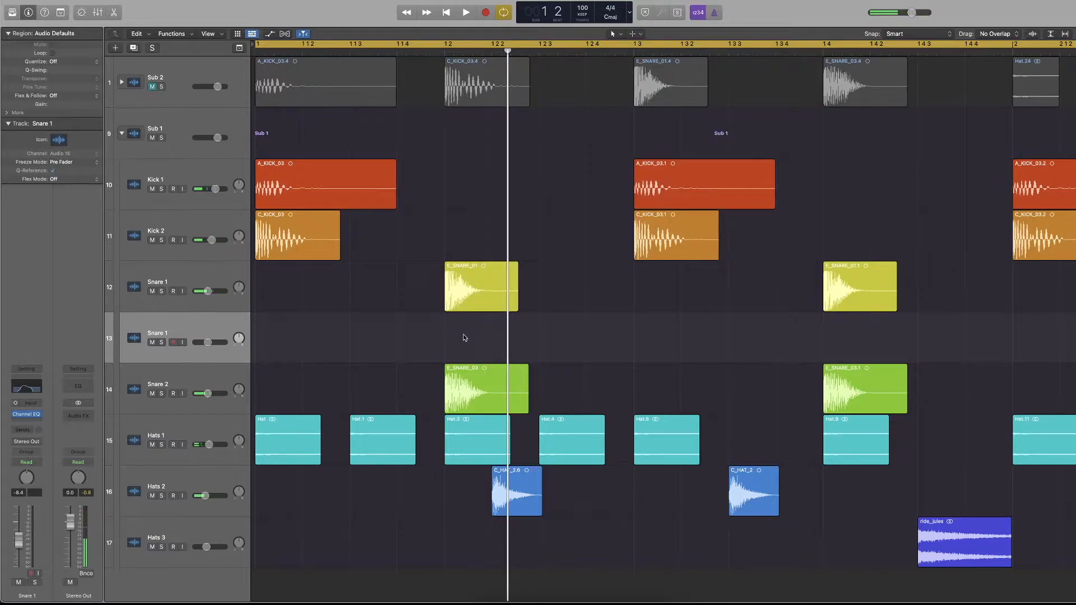
# Copy E_SNARE_01 onto the duplicated Snare 1 track, shorten it, and repeat it as ghost hits between the main snares
pyautogui.click(459, 285)
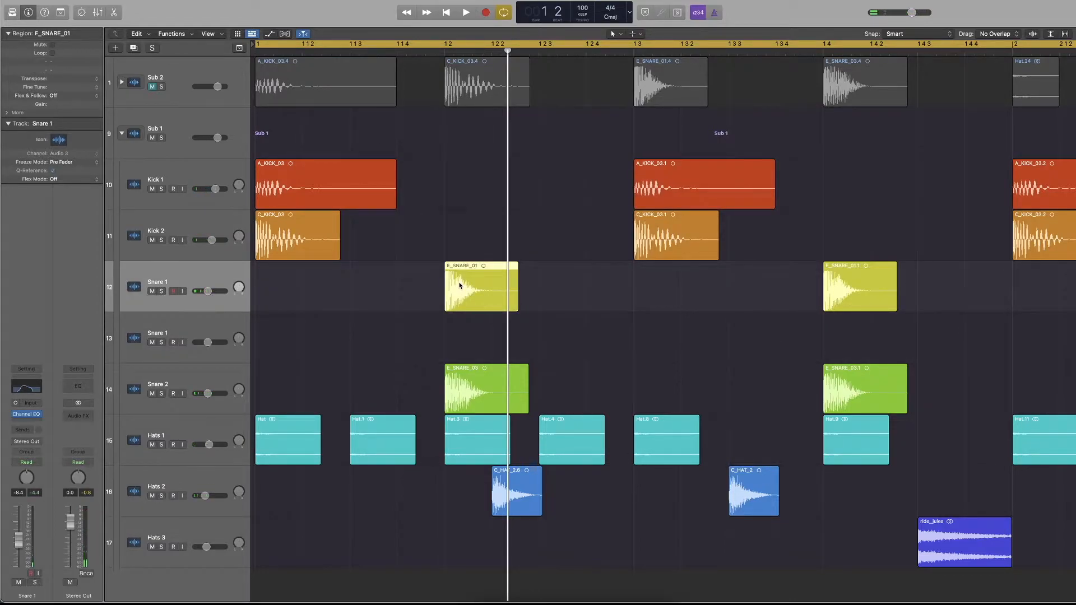
pyautogui.keyDown('alt'); pyautogui.moveTo(459, 284); pyautogui.dragTo(349, 361); pyautogui.keyUp('alt')
pyautogui.press('super+z')
pyautogui.moveTo(331, 323); pyautogui.dragTo(599, 322)
pyautogui.press('space')
pyautogui.press('space')
pyautogui.press('super+Left')
pyautogui.press('super+Left')
pyautogui.moveTo(549, 328); pyautogui.dragTo(843, 339)
# Add two more short E_SNARE_01 ghost hits in bar 2, the last one just before 2 4, and play the beat
pyautogui.hscroll(6, 843, 340)
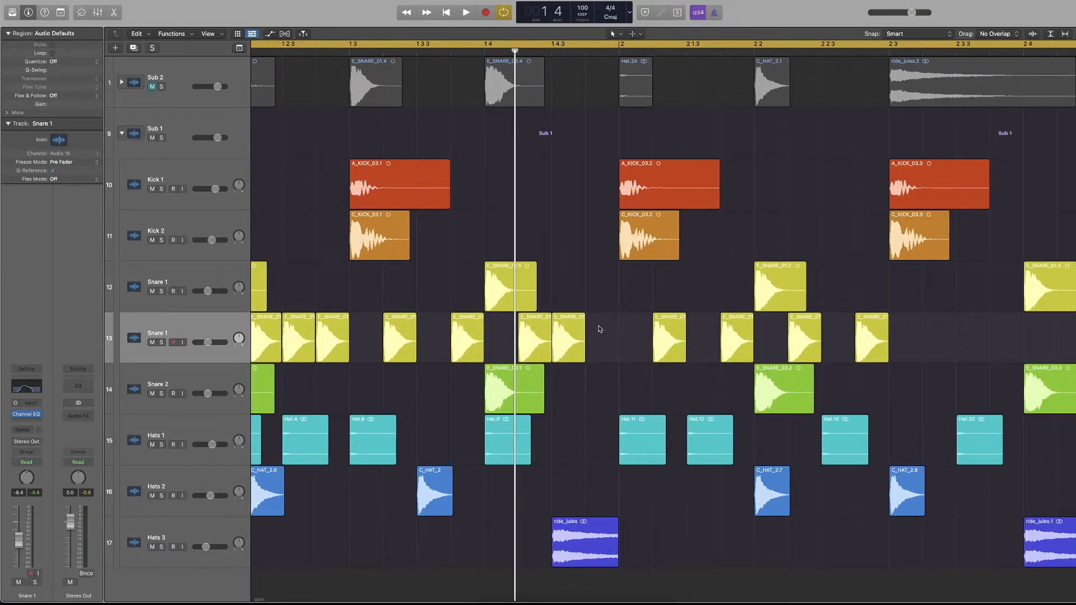
pyautogui.moveTo(674, 335); pyautogui.dragTo(708, 336)
pyautogui.moveTo(869, 339); pyautogui.dragTo(1071, 337)
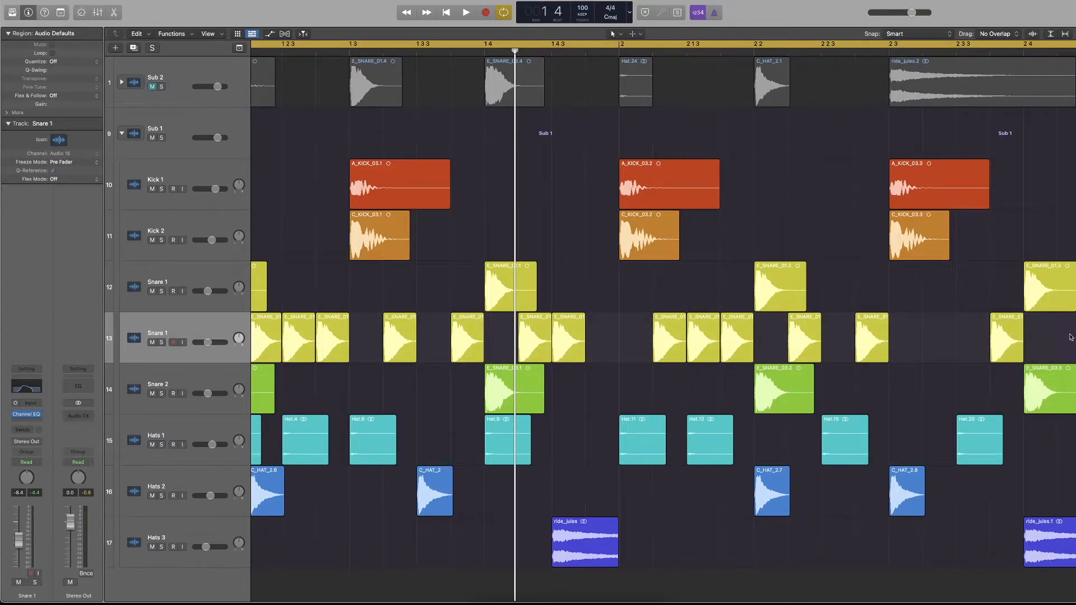
pyautogui.press('space')
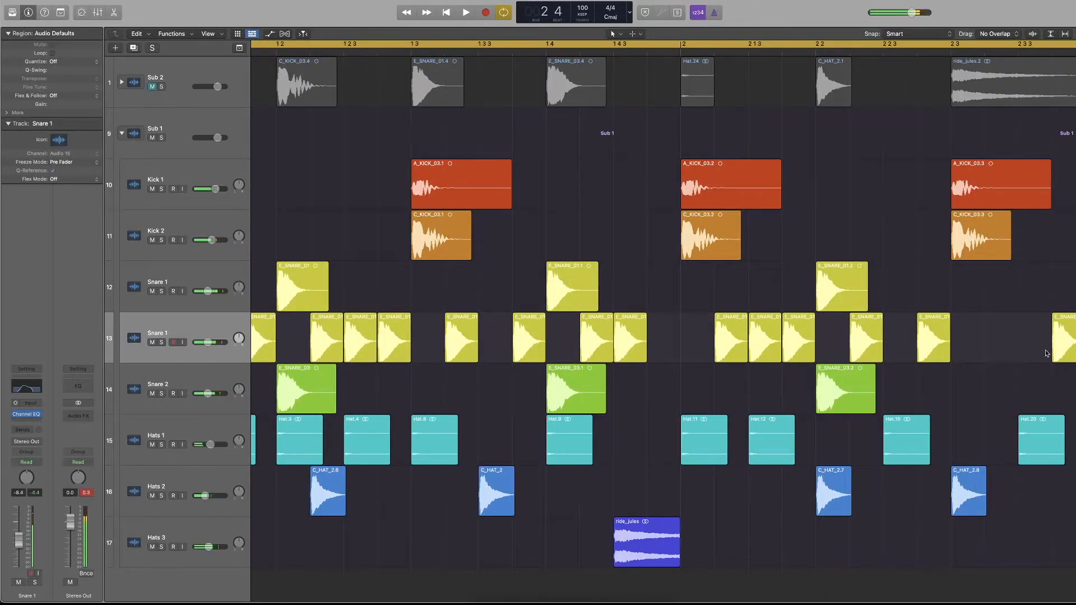
# Move the last ghost hit on the duplicated Snare 1 track earlier to position 2 3 3 1
pyautogui.moveTo(1045, 350); pyautogui.dragTo(914, 324)
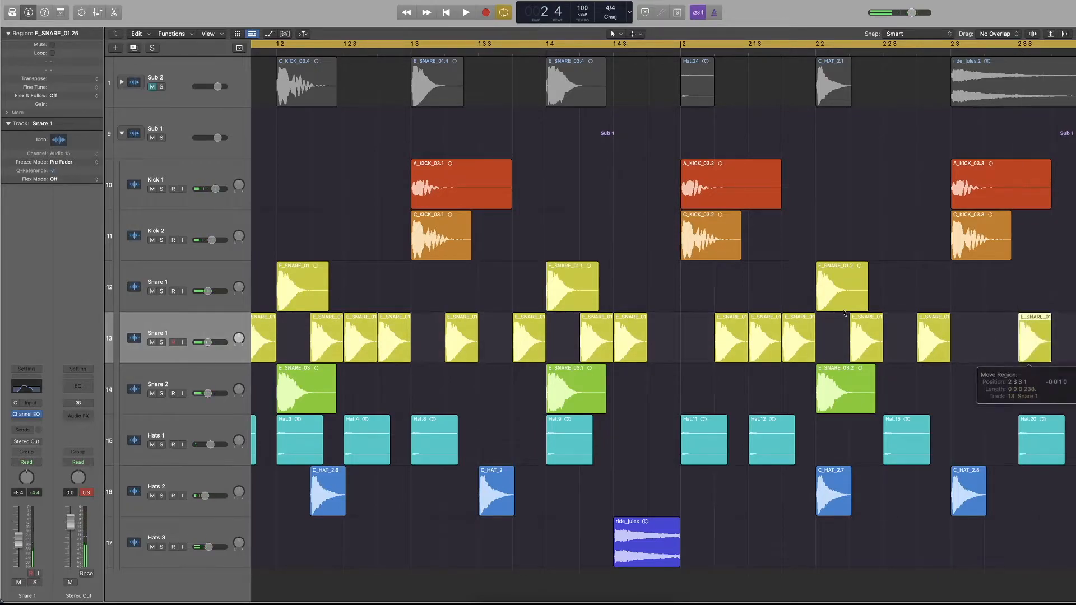
pyautogui.scroll(-3, 744, 294)
pyautogui.hscroll(4, 745, 297)
# Lower the duplicated Snare 1 track's volume to -15.2 dB during playback
pyautogui.press('space')
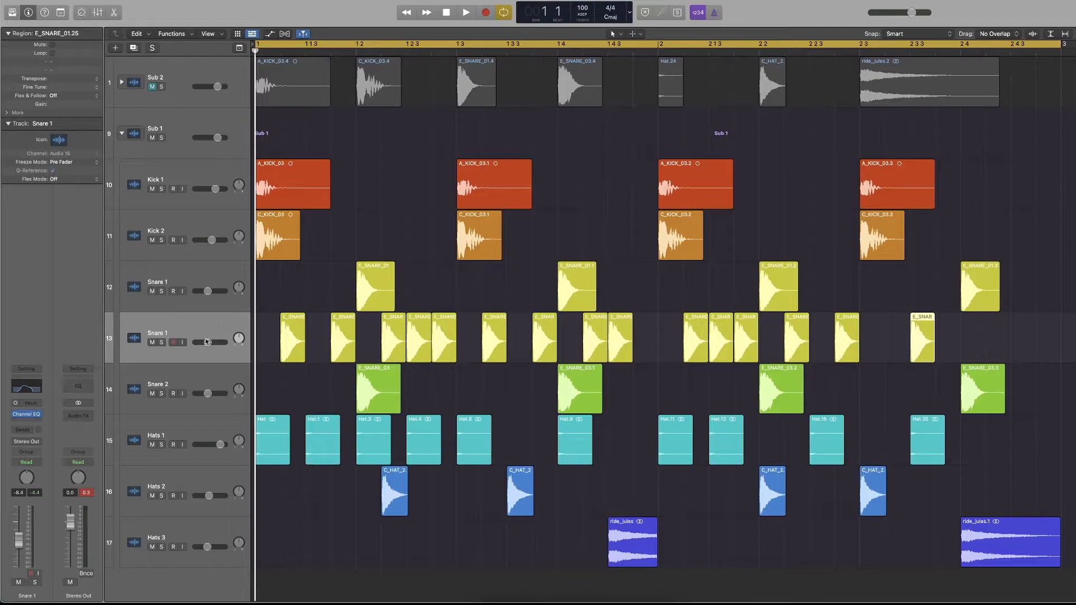
pyautogui.press('space')
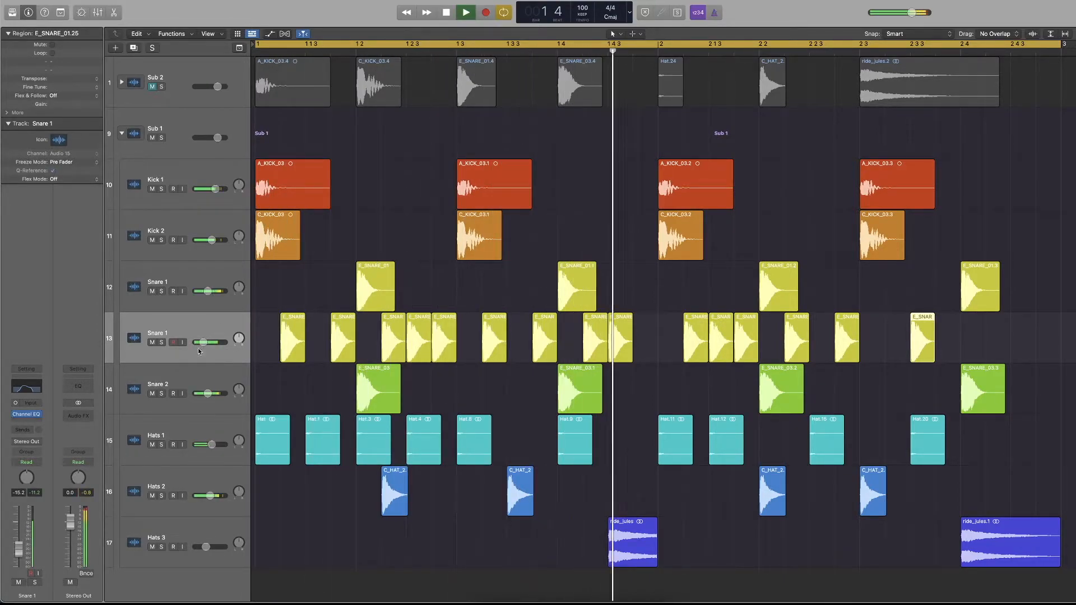
pyautogui.press('space')
# Automate the duplicated Snare 1 track's volume at -15.2 dB on the snare beats with dips to -24.9, -23.1 and -31.4 dB between, and play it
pyautogui.click(202, 332)
pyautogui.press('a')
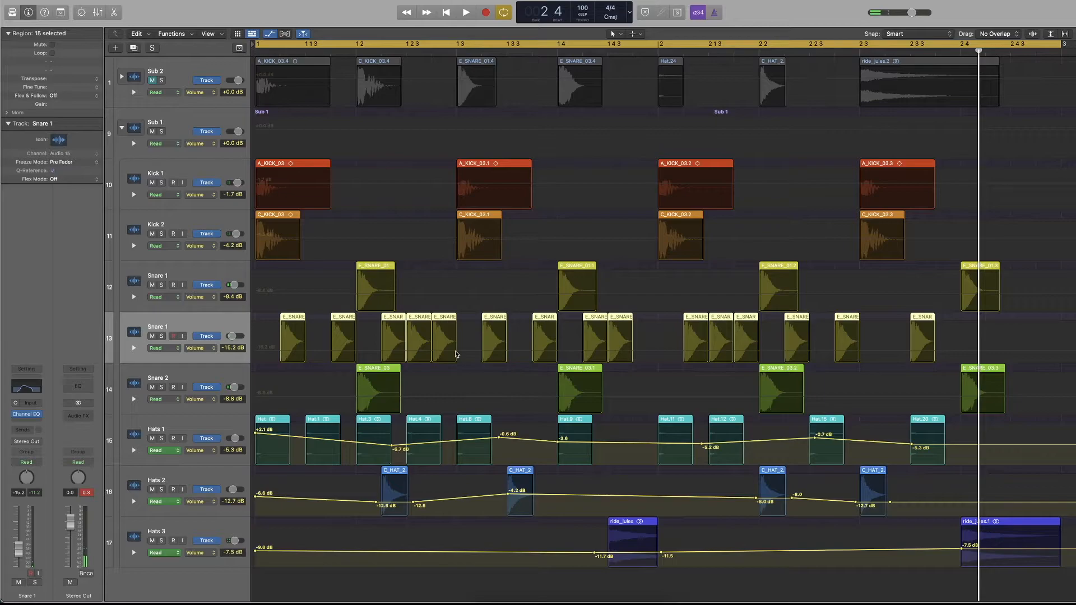
pyautogui.click(380, 354)
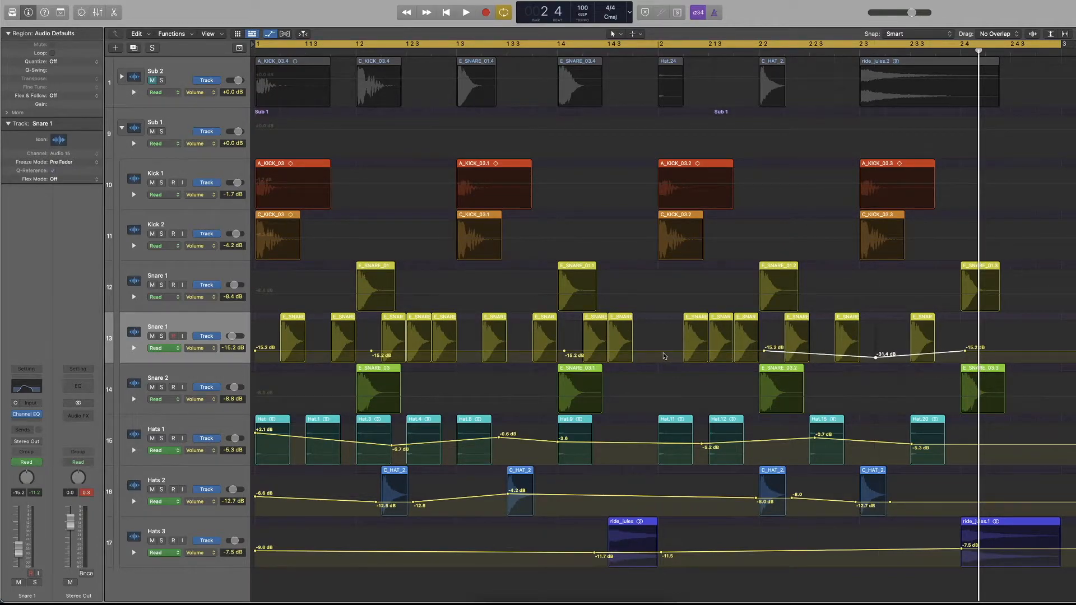
pyautogui.moveTo(664, 351); pyautogui.dragTo(684, 354)
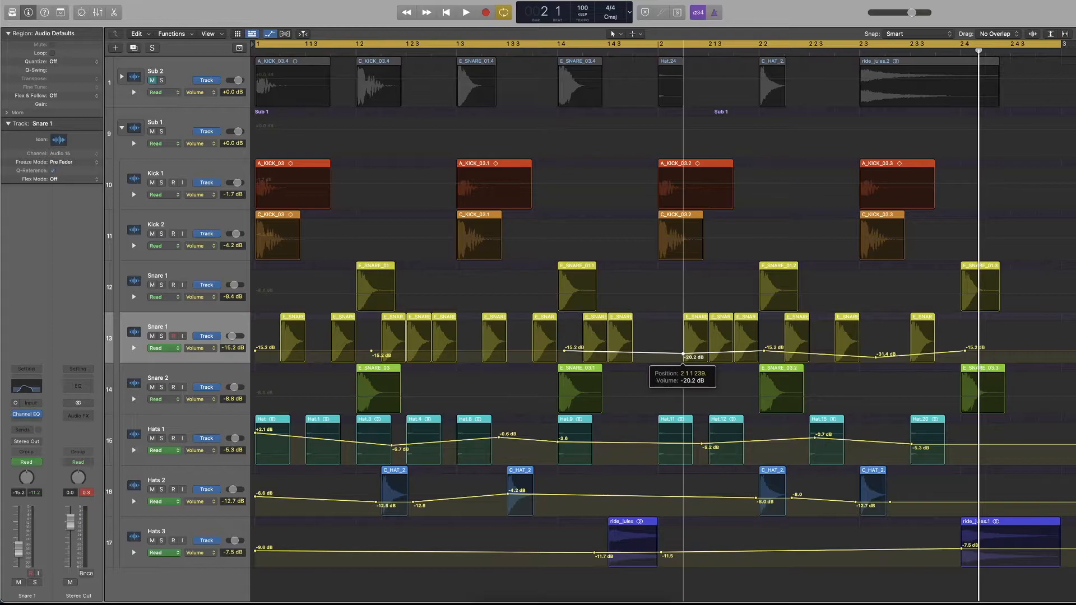
pyautogui.moveTo(475, 352); pyautogui.dragTo(480, 358)
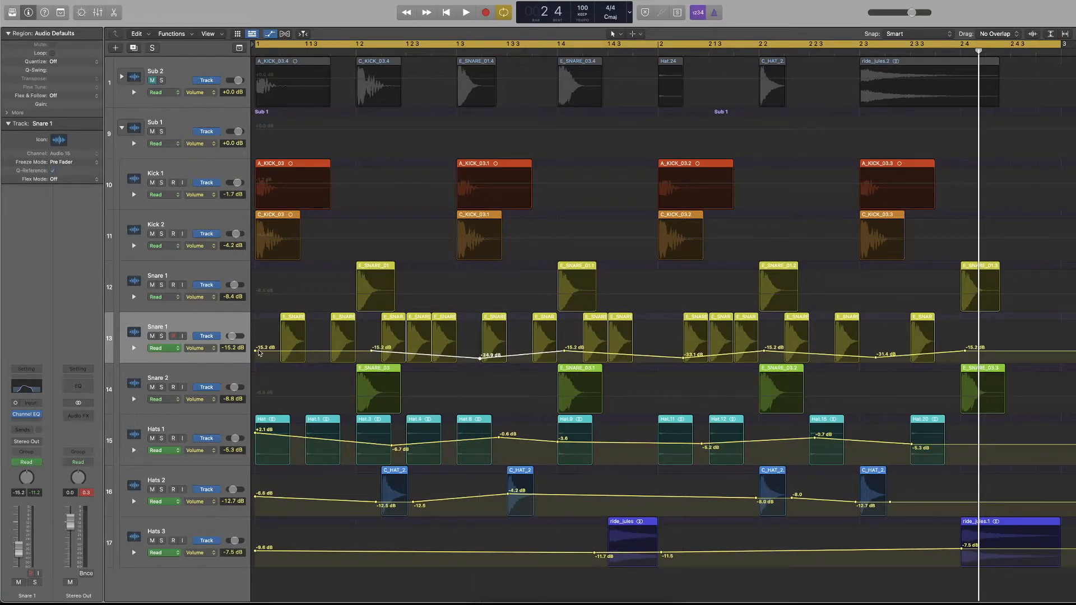
pyautogui.press('space')
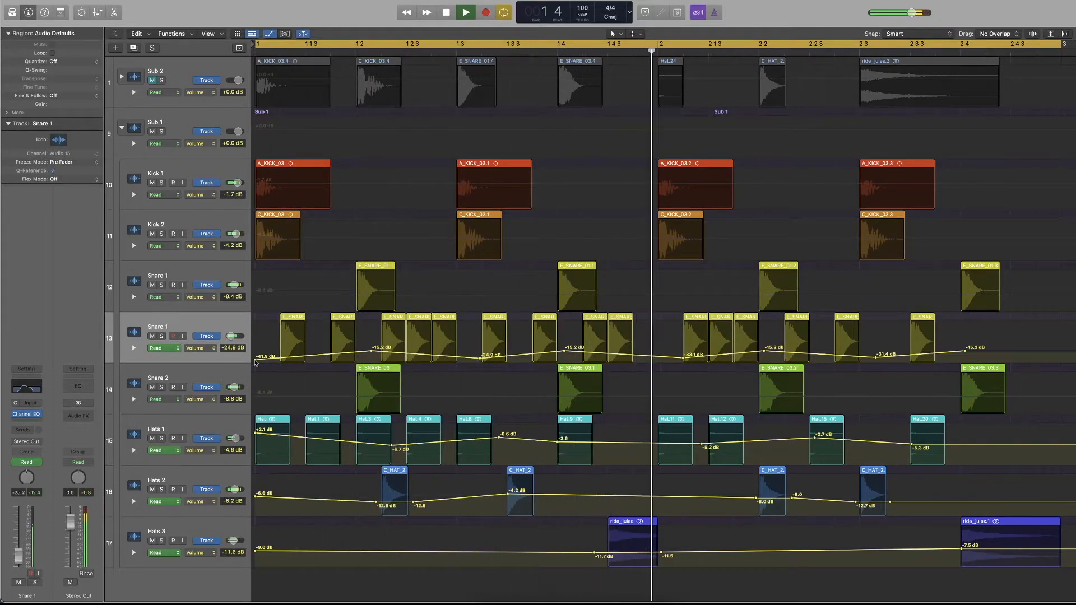
pyautogui.press('space')
pyautogui.press('a')
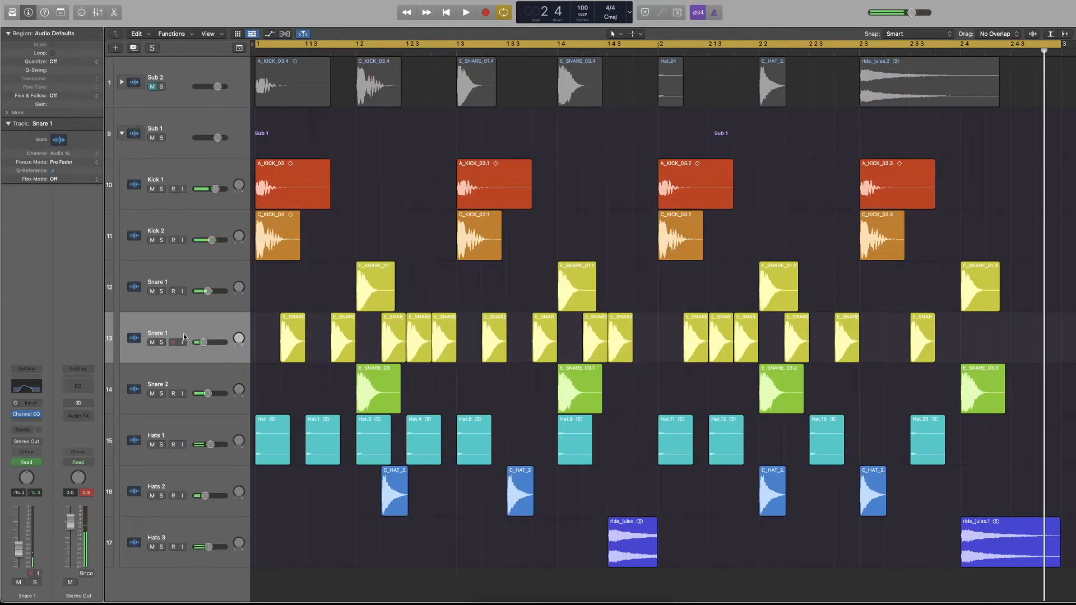
# Duplicate the Snare 2 track and copy E_SNARE_03 onto it as seven off-beat ghost hits across both bars
pyautogui.click(189, 379)
pyautogui.press('super+d')
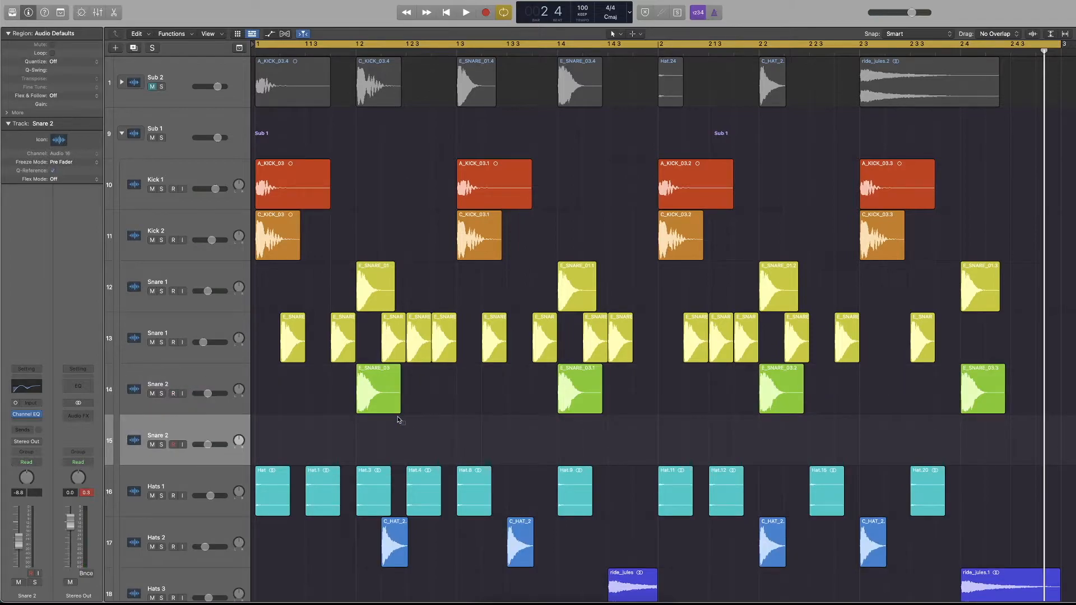
pyautogui.click(376, 399)
pyautogui.moveTo(369, 408); pyautogui.dragTo(928, 446)
pyautogui.press('space')
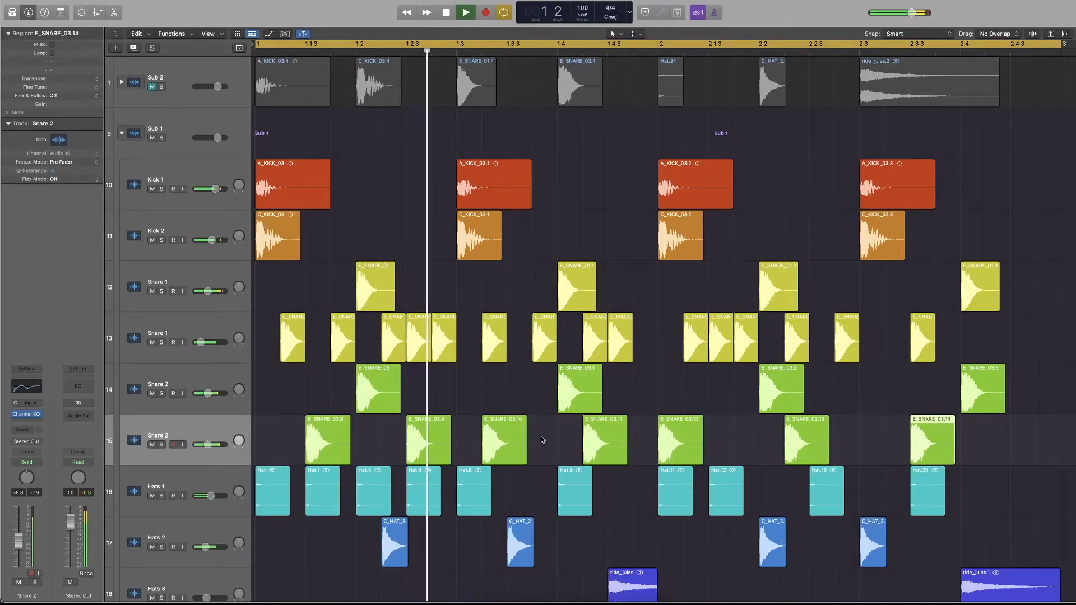
# Lower the duplicated Snare 2 track's volume to -23.0 dB during playback
pyautogui.moveTo(478, 439); pyautogui.dragTo(330, 440)
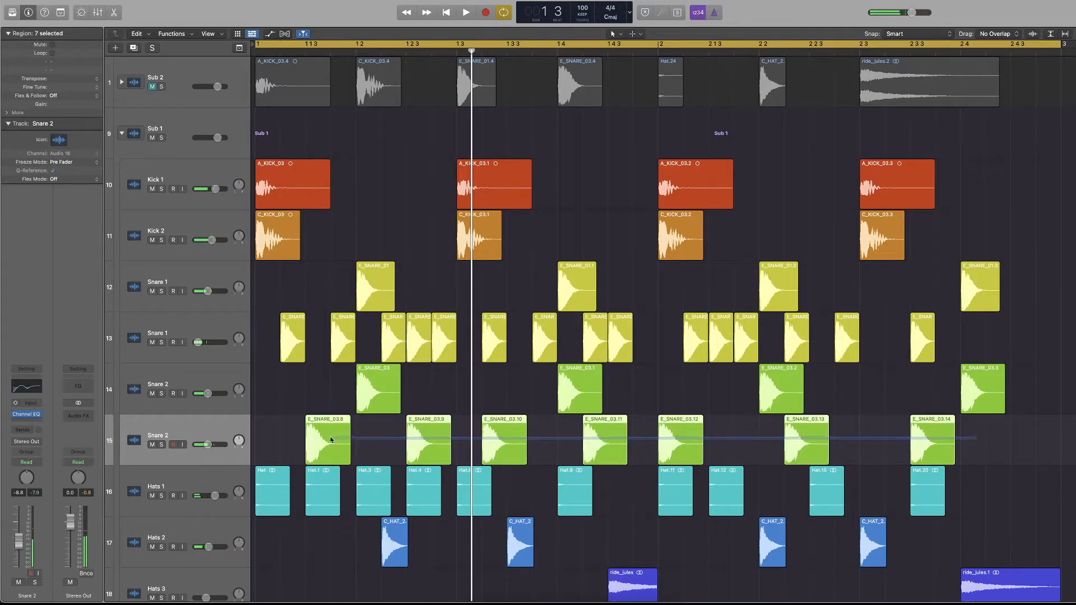
pyautogui.press('space')
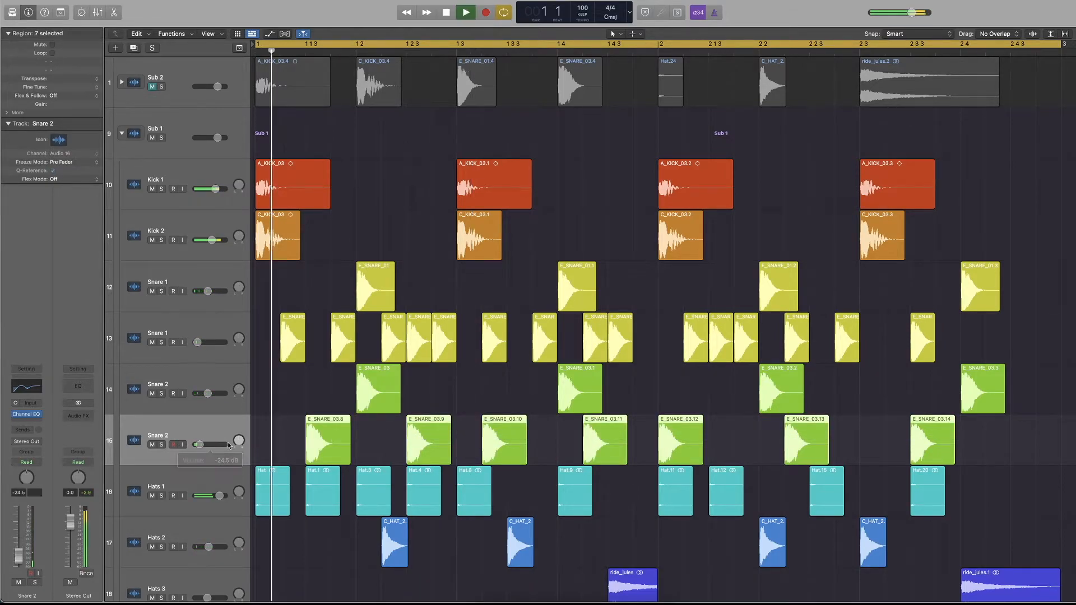
pyautogui.moveTo(200, 444); pyautogui.dragTo(199, 444)
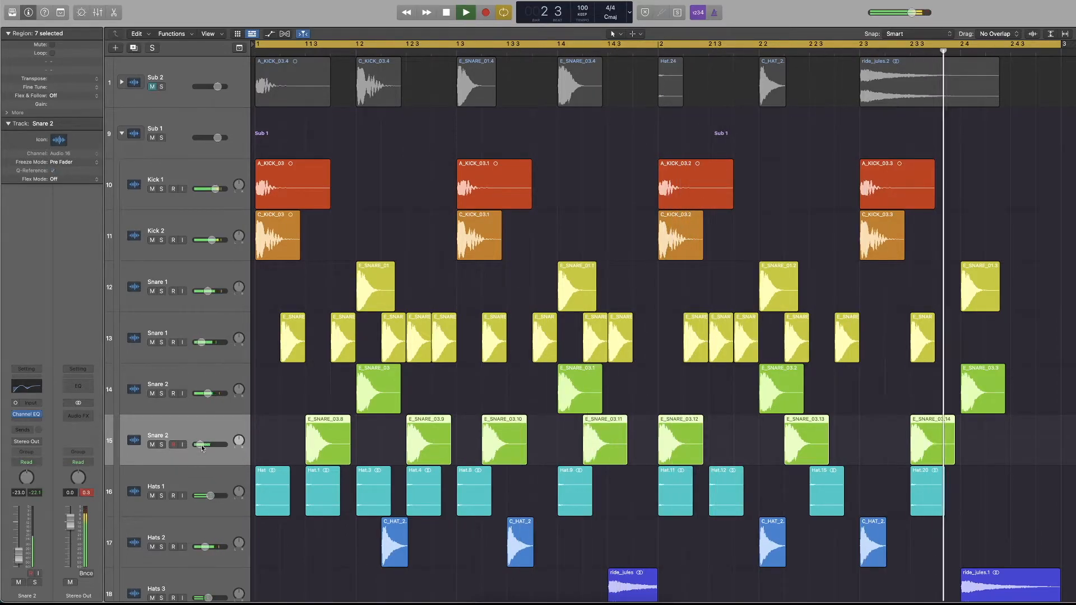
pyautogui.press('space')
# Automate the duplicated Snare 2 track's volume at -23.0 dB on the snare beats with dips between, including -45.5 and -42.3 dB, and play it
pyautogui.press('a')
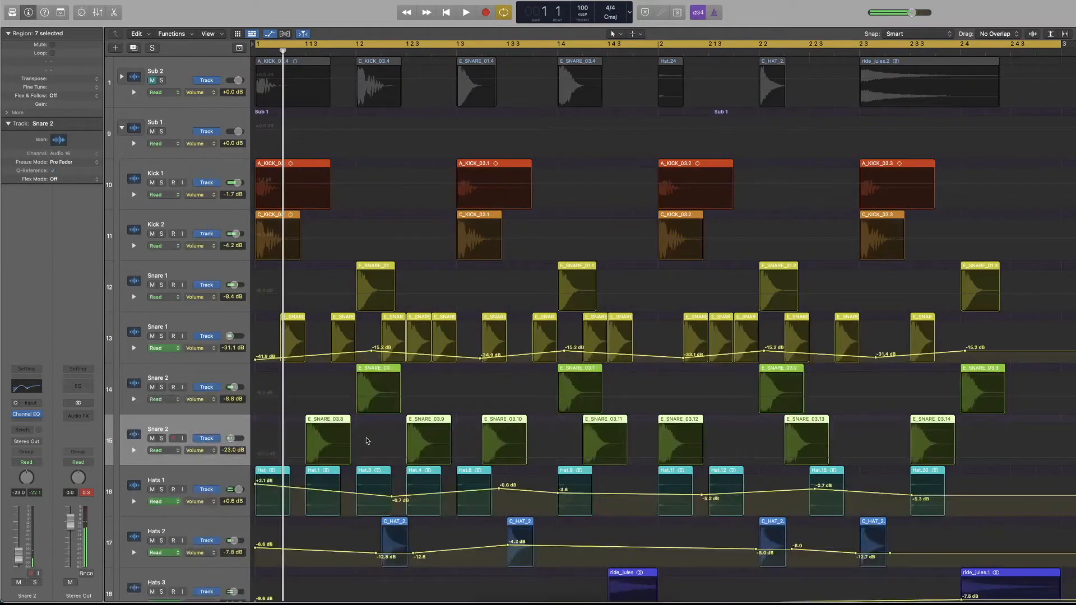
pyautogui.click(358, 459)
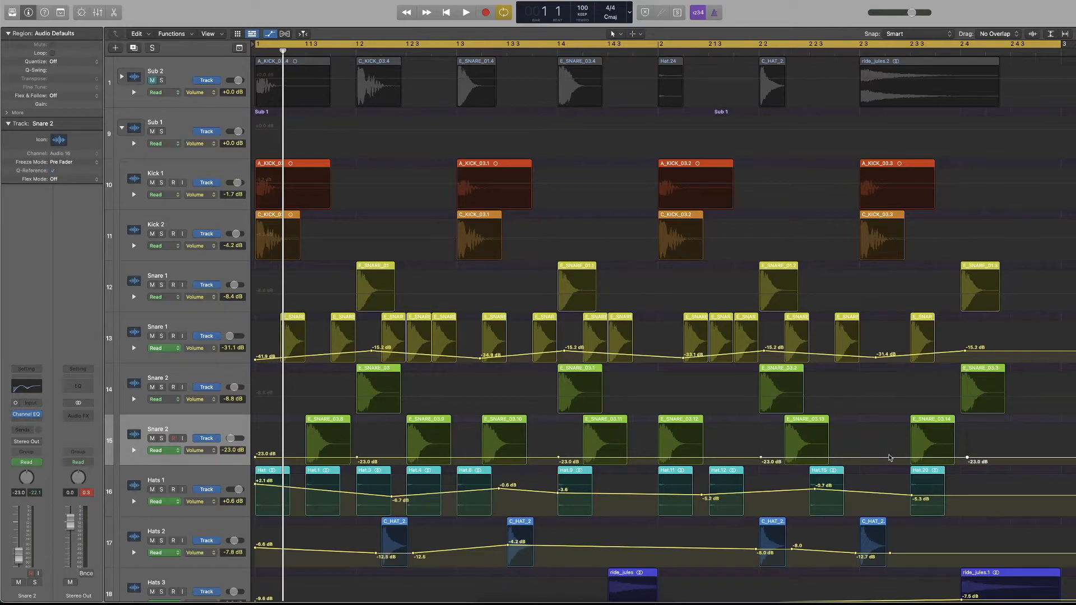
pyautogui.moveTo(877, 458); pyautogui.dragTo(877, 461)
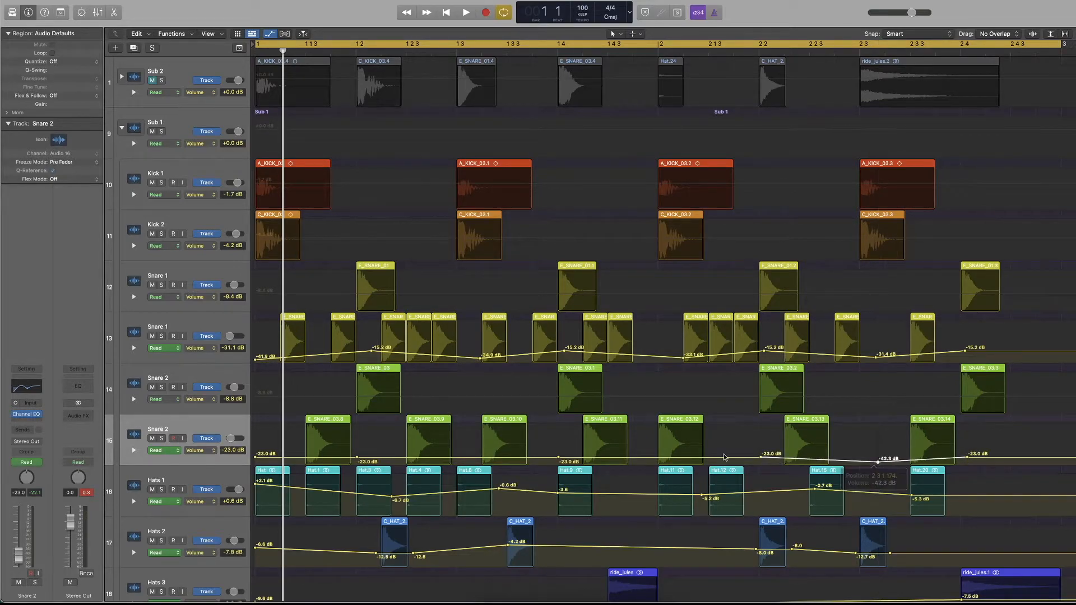
pyautogui.moveTo(677, 457); pyautogui.dragTo(676, 463)
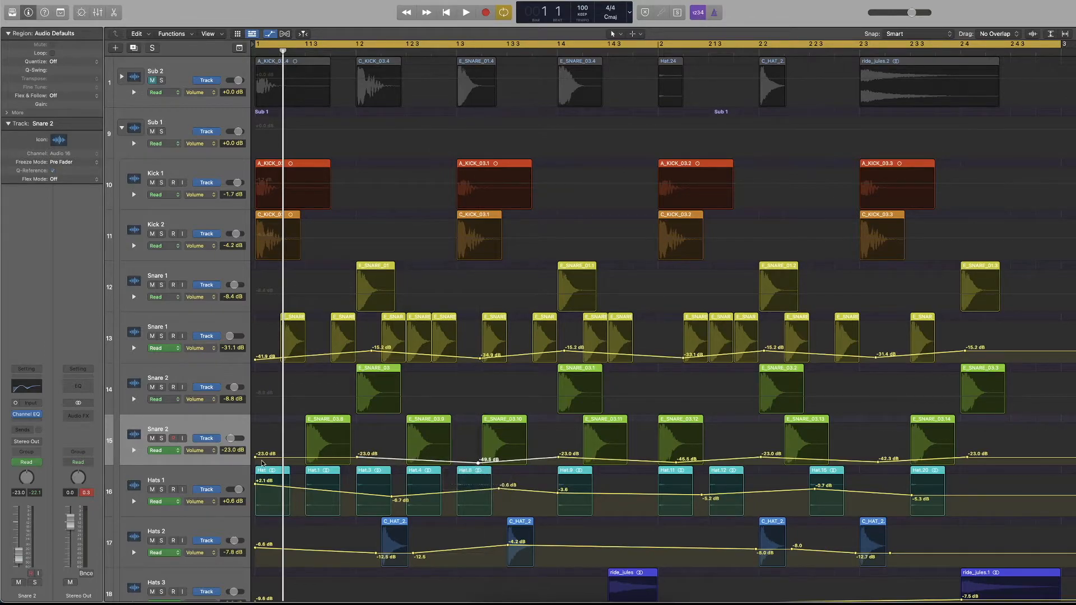
pyautogui.moveTo(256, 460); pyautogui.dragTo(256, 461)
pyautogui.press('space')
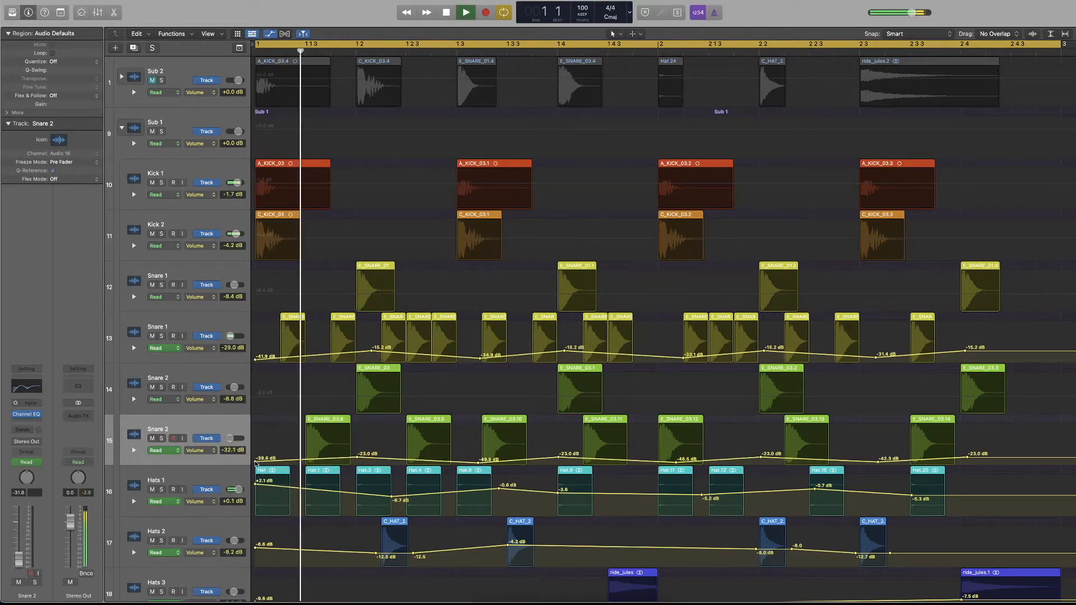
pyautogui.press('a')
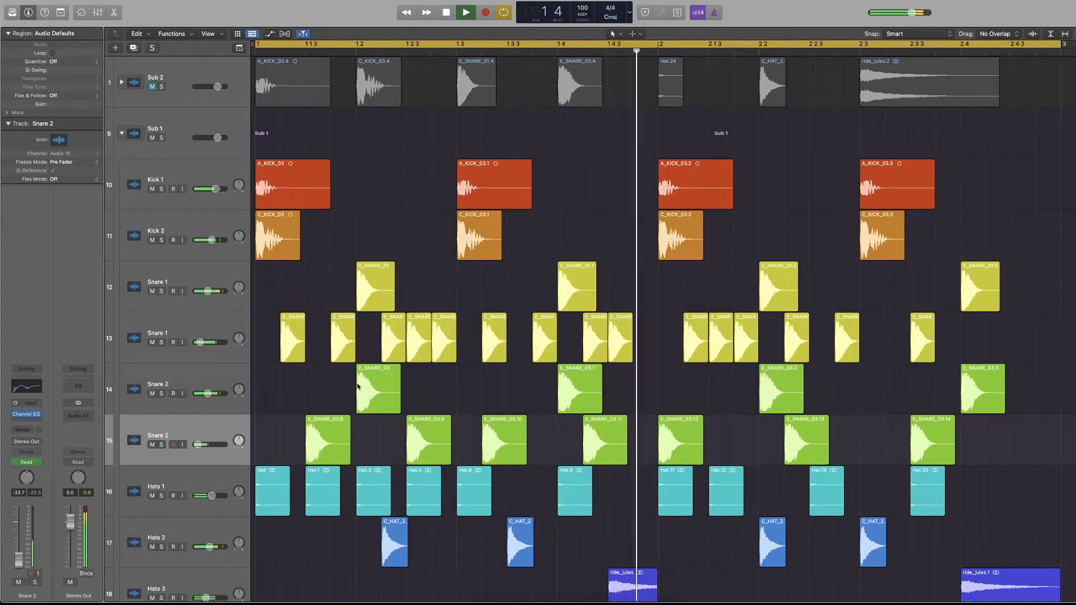
# Play the full Sub 1 beat with both ghost snare layers
pyautogui.scroll(-1, 301, 385)
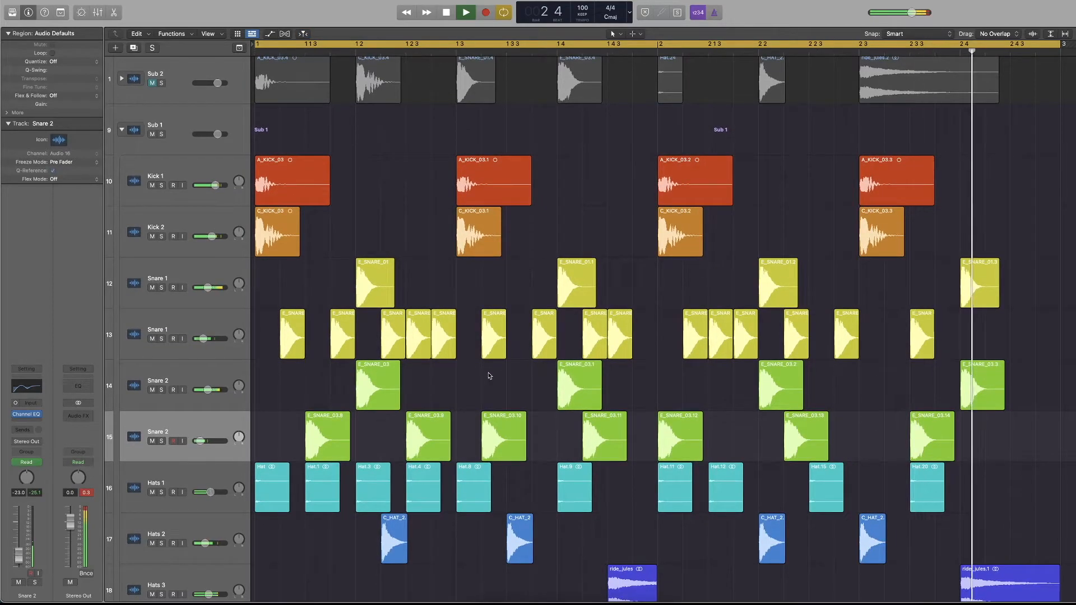
pyautogui.scroll(-1, 489, 376)
pyautogui.scroll(-3, 490, 376)
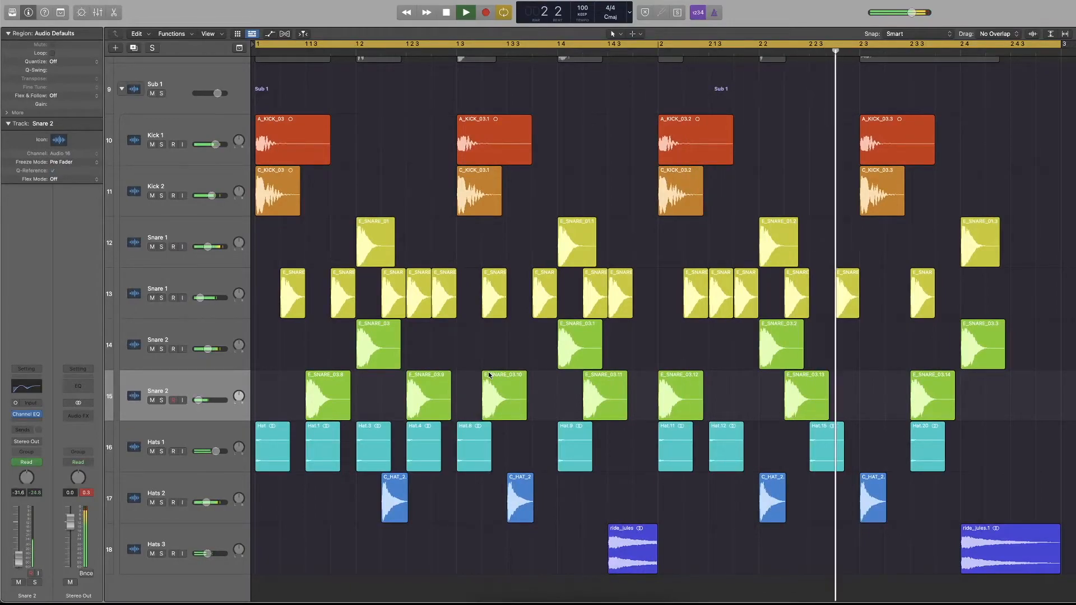
pyautogui.press('space')
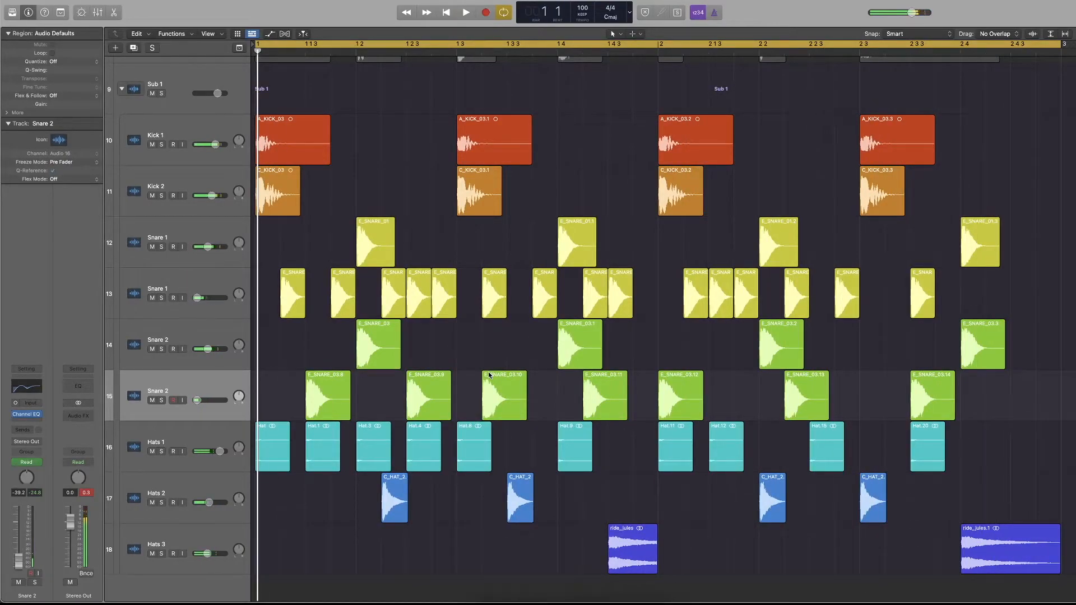
pyautogui.press('space')
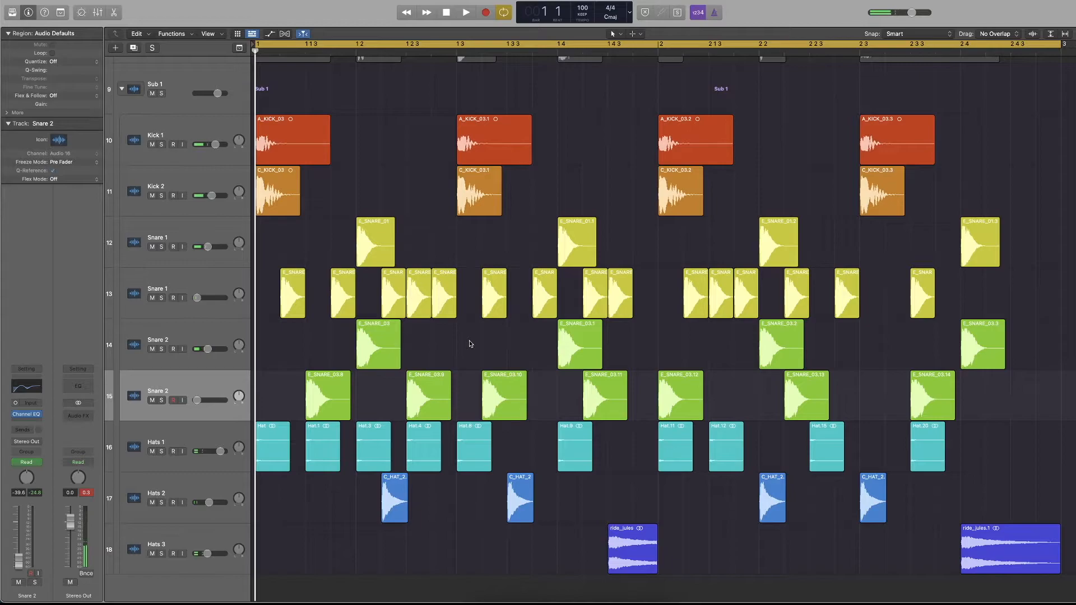
# Expand and unmute Sub 2 with Sub 1 muted, remove the Audio 12 hats at 1 3 3 and 1 4 3, and move C_HAT_2 to 1 3 3
pyautogui.scroll(4, 353, 250)
pyautogui.click(121, 83)
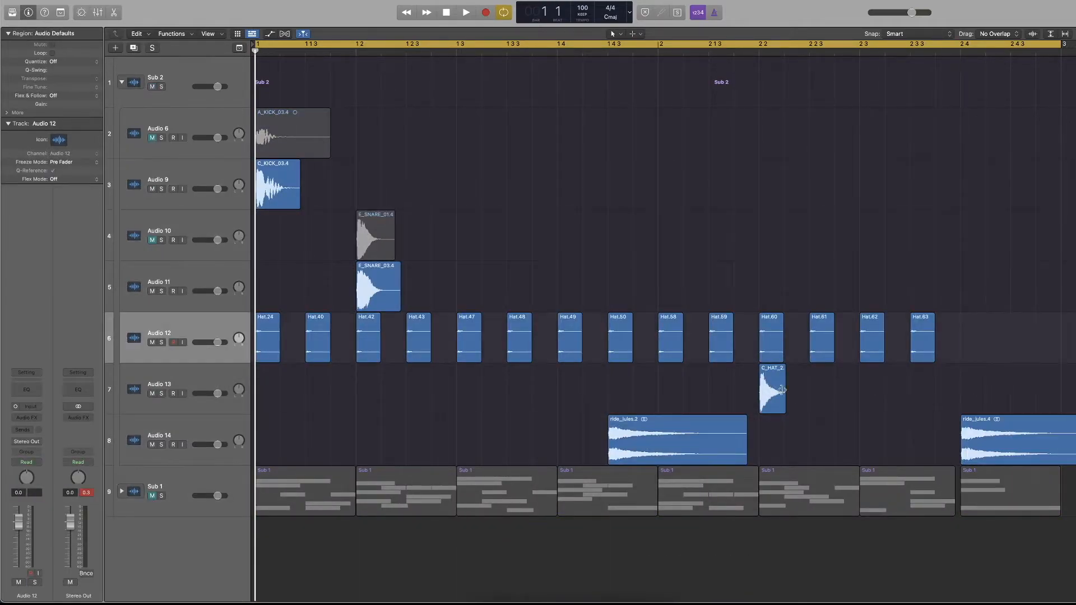
pyautogui.press('Delete')
pyautogui.moveTo(773, 393); pyautogui.dragTo(519, 398)
# Copy the Sub 2 kick C_KICK_03 to 1 3, 2 1 and 2 3, and the snare E_SNARE_03 to 1 4, 2 2 and 2 4
pyautogui.moveTo(278, 190); pyautogui.dragTo(480, 193)
pyautogui.moveTo(294, 201); pyautogui.dragTo(697, 202)
# Delete the muted Audio 6 and Audio 10 tracks from Sub 2
pyautogui.click(192, 174)
pyautogui.press('Delete')
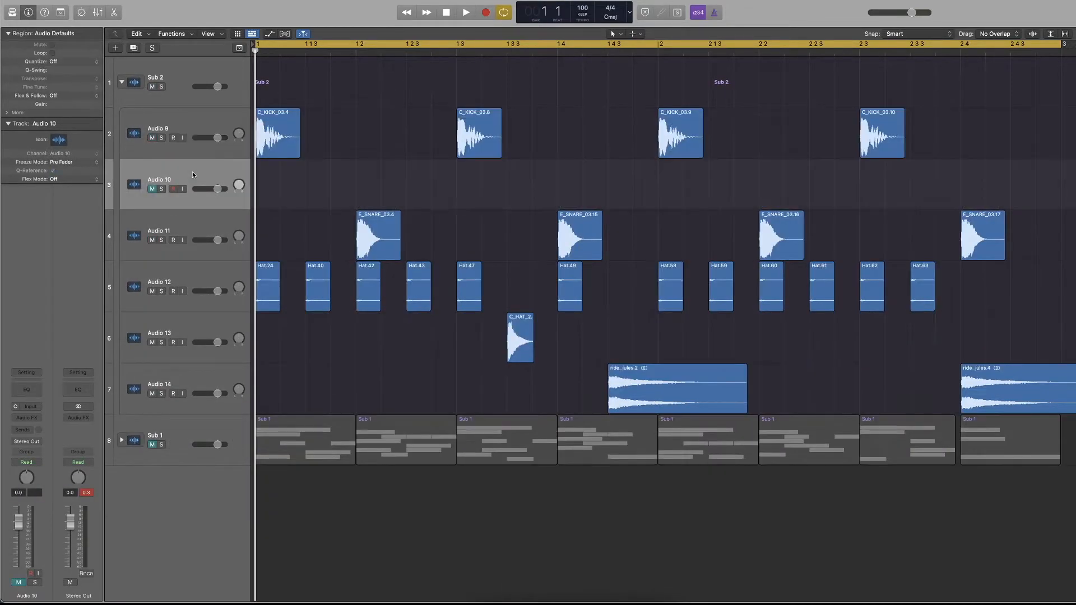
pyautogui.press('super+BackSpace')
# Play the simple Sub 2 beat, stop it and mute the Sub 2 stack
pyautogui.press('space')
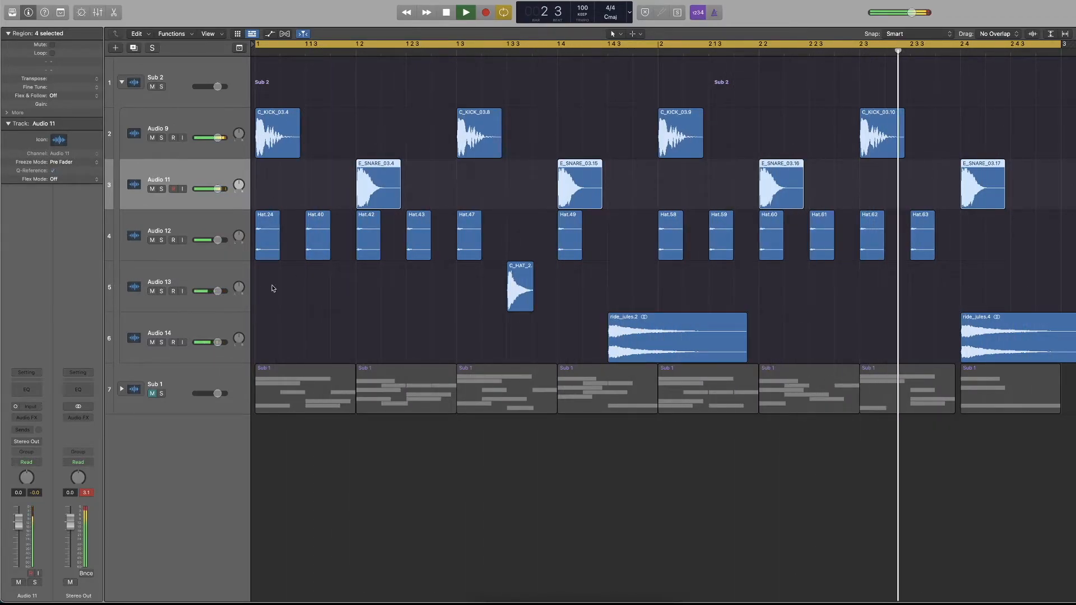
pyautogui.press('space')
pyautogui.click(152, 87)
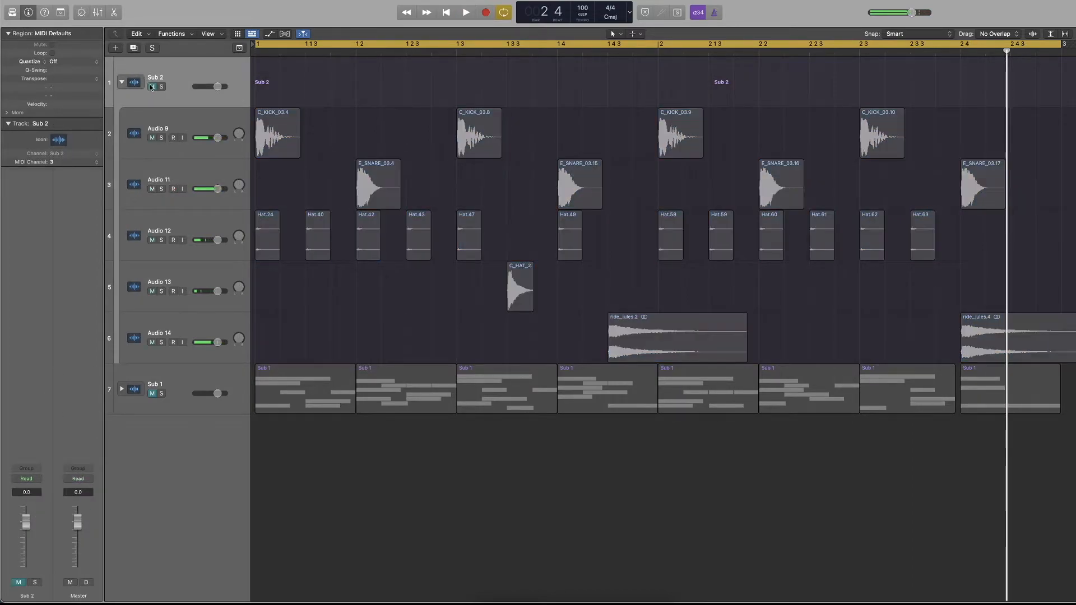
# Unmute Sub 1, expand its stack and play the layered beat, stopping after the second bar is heard
pyautogui.click(152, 394)
pyautogui.press('space')
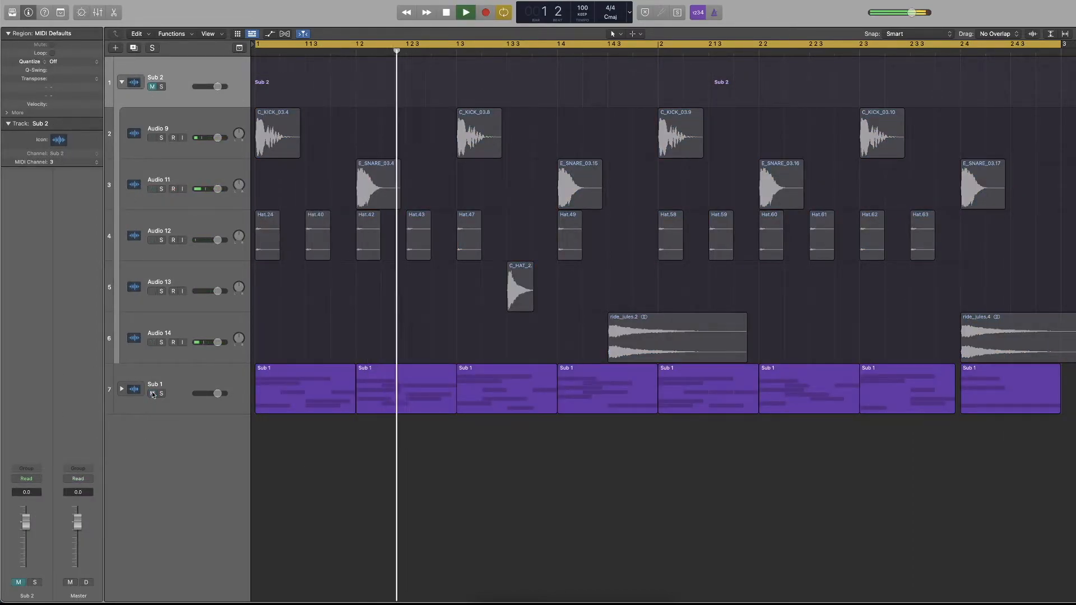
pyautogui.click(121, 389)
pyautogui.scroll(-2, 464, 392)
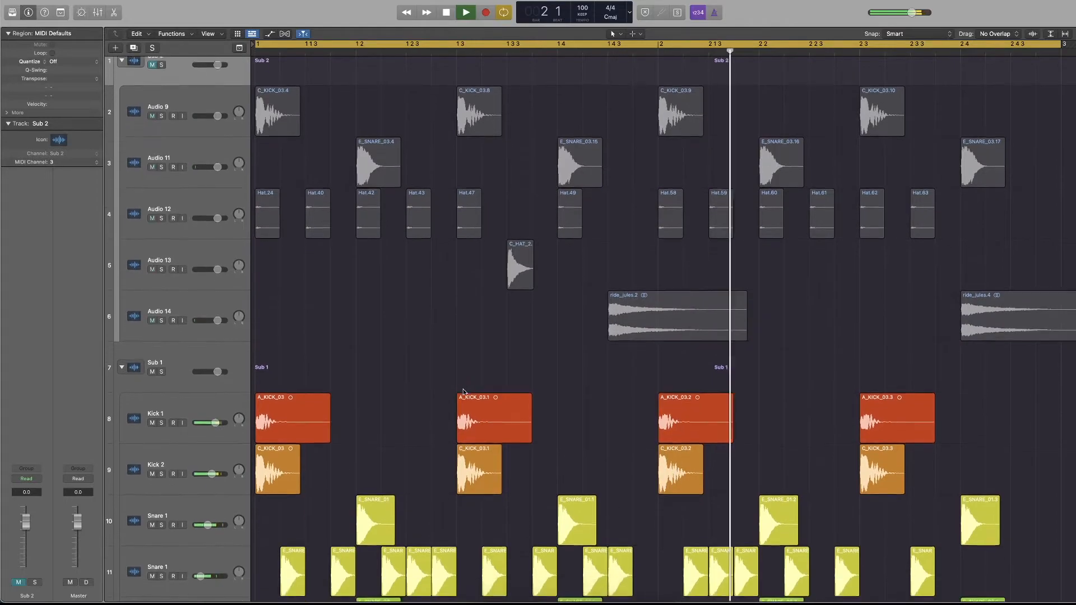
pyautogui.scroll(-10, 464, 391)
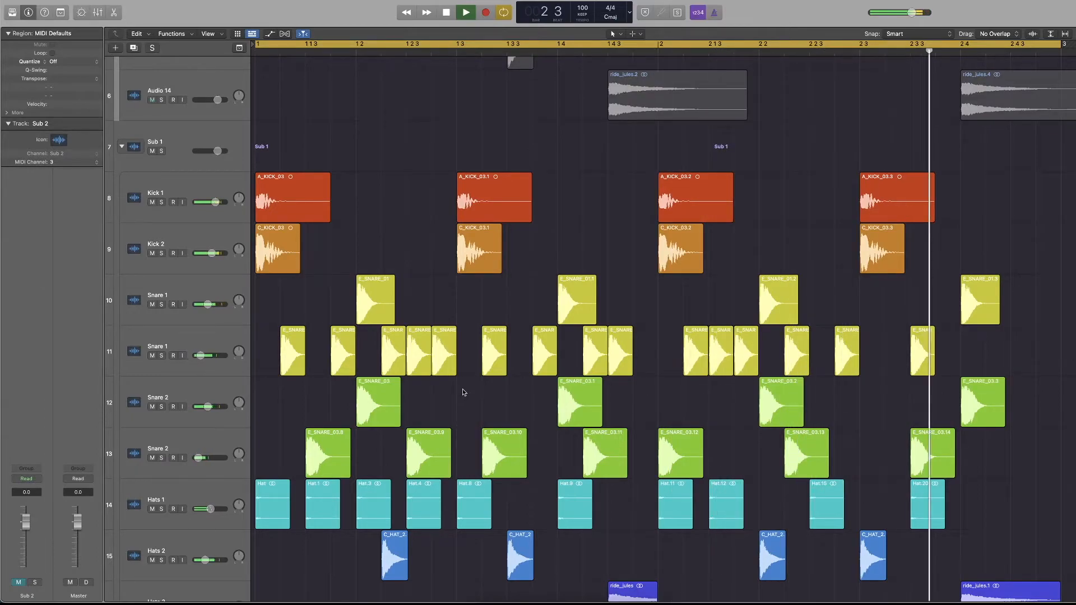
pyautogui.press('space')
# Lower the ghost Snare 1 volume automation to peaks of -25.5 dB with the final point at -30.5 dB, auditioning the beat
pyautogui.press('a')
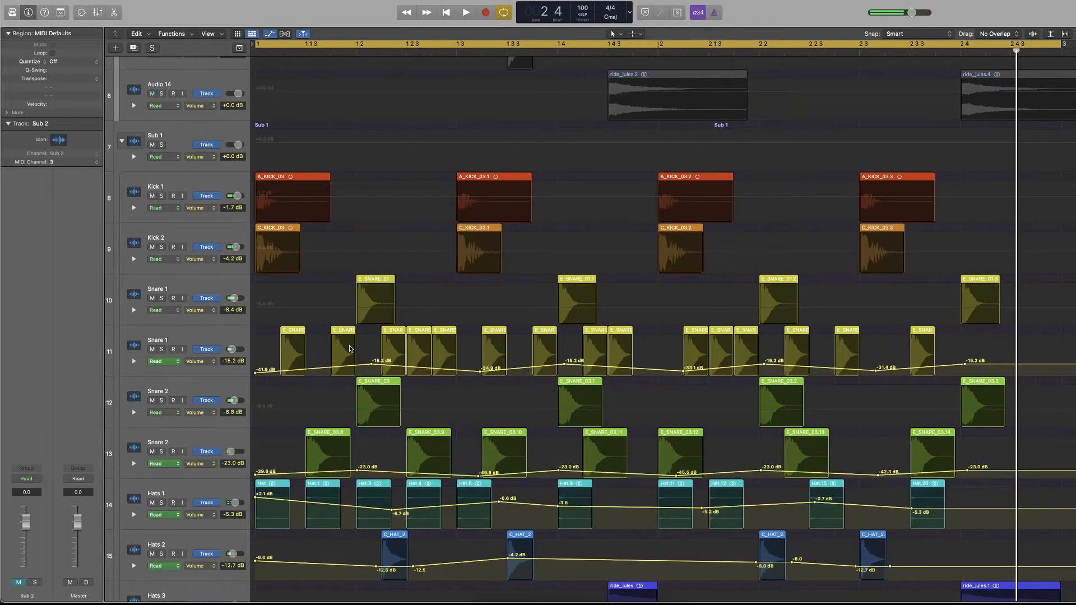
pyautogui.moveTo(328, 349); pyautogui.dragTo(968, 375)
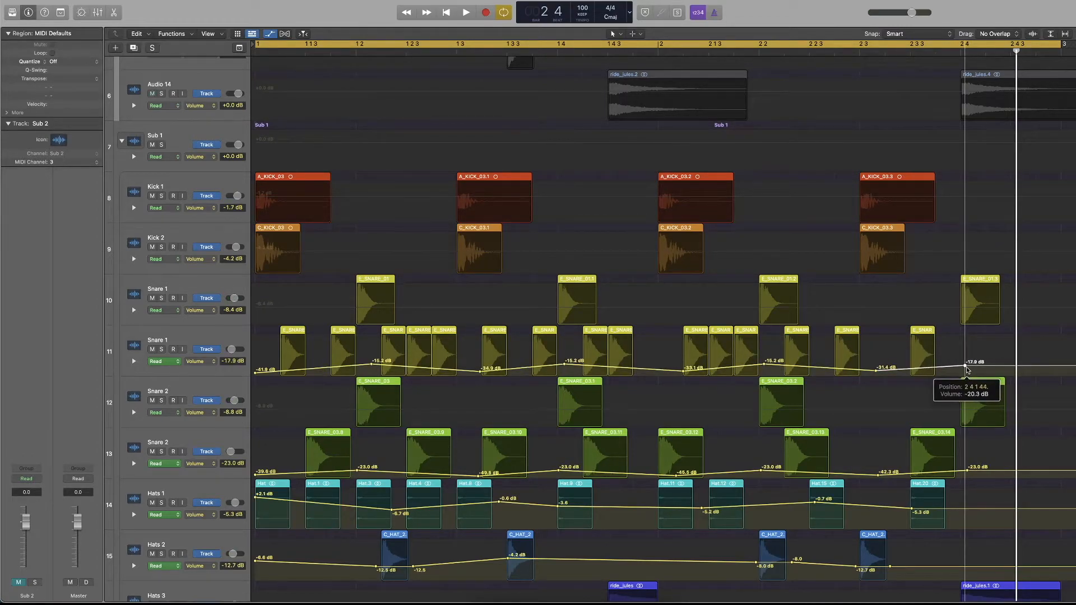
pyautogui.moveTo(985, 334); pyautogui.dragTo(254, 397)
pyautogui.moveTo(371, 368); pyautogui.dragTo(367, 393)
pyautogui.press('space')
pyautogui.press('space')
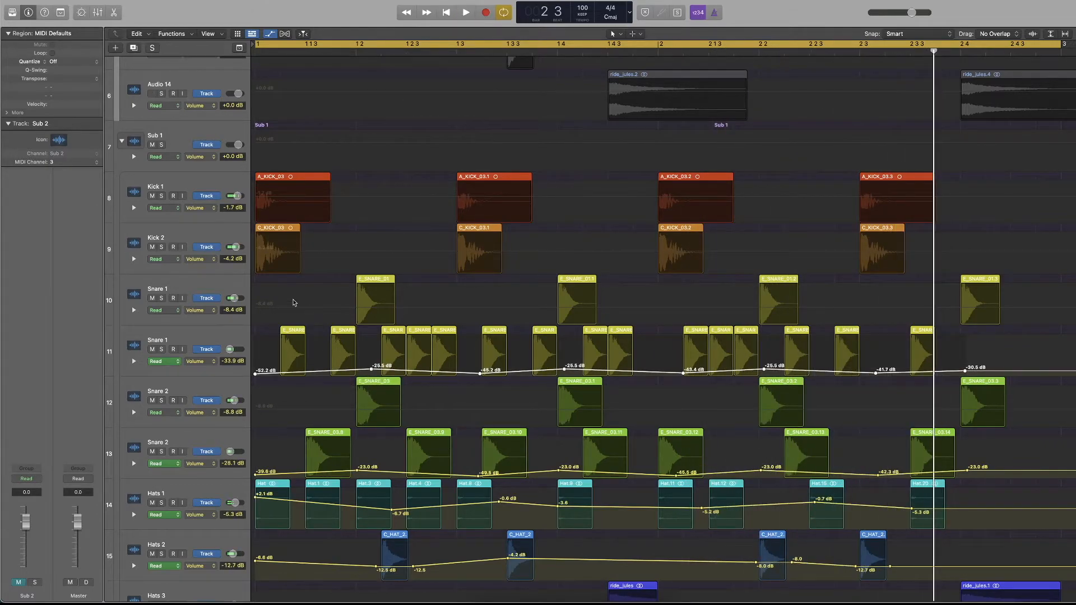
# Collapse both stacks, unmute Sub 2 and play the simple beat soloed, clearing the solo once it is stopped
pyautogui.scroll(-1, 294, 303)
pyautogui.click(122, 130)
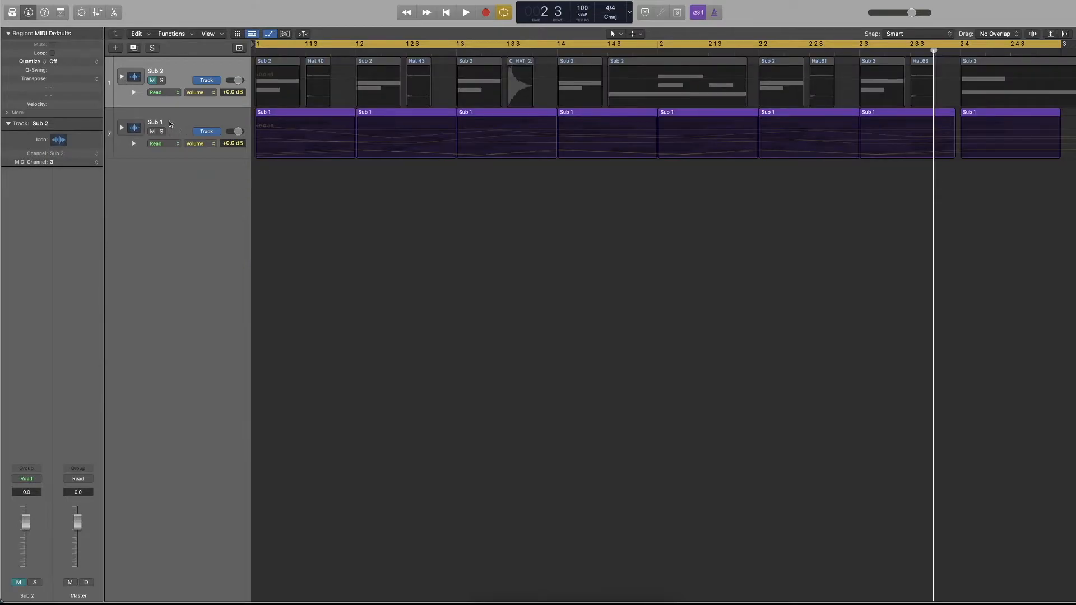
pyautogui.click(152, 81)
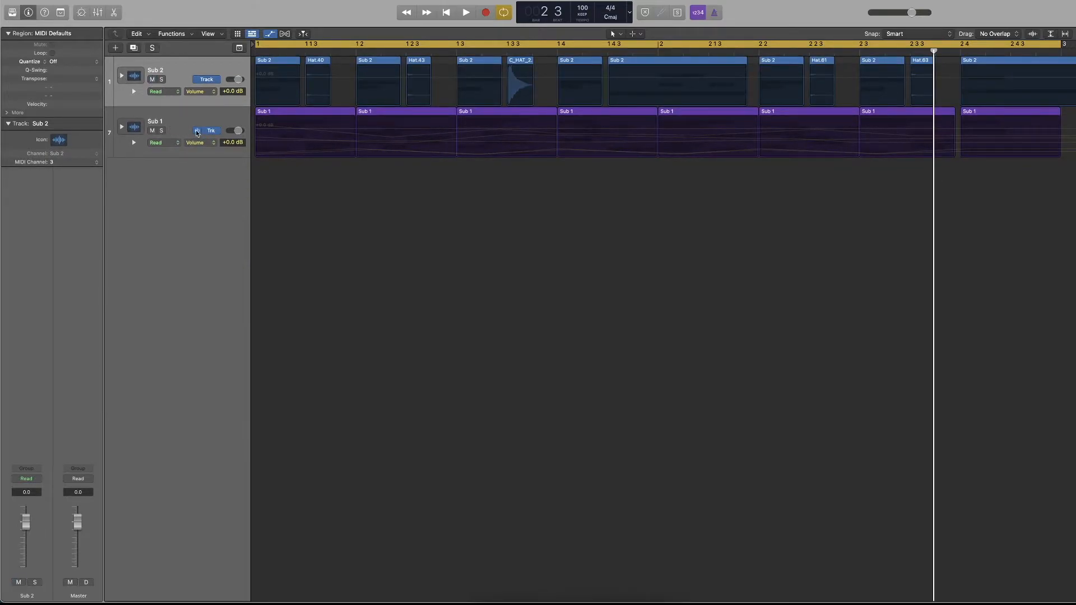
pyautogui.click(162, 80)
pyautogui.press('space')
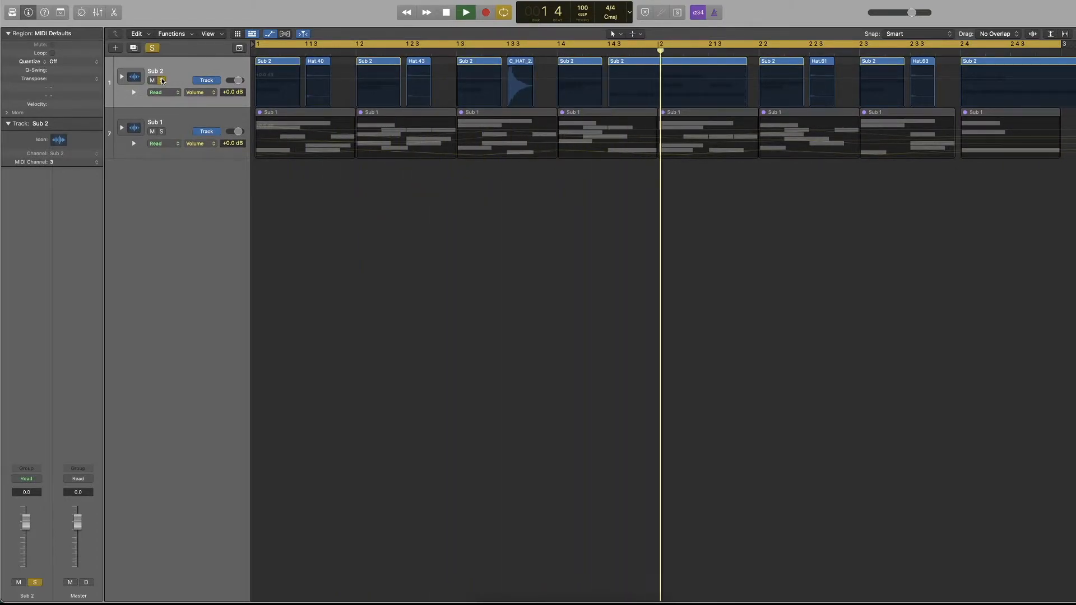
pyautogui.press('space')
pyautogui.click(162, 80)
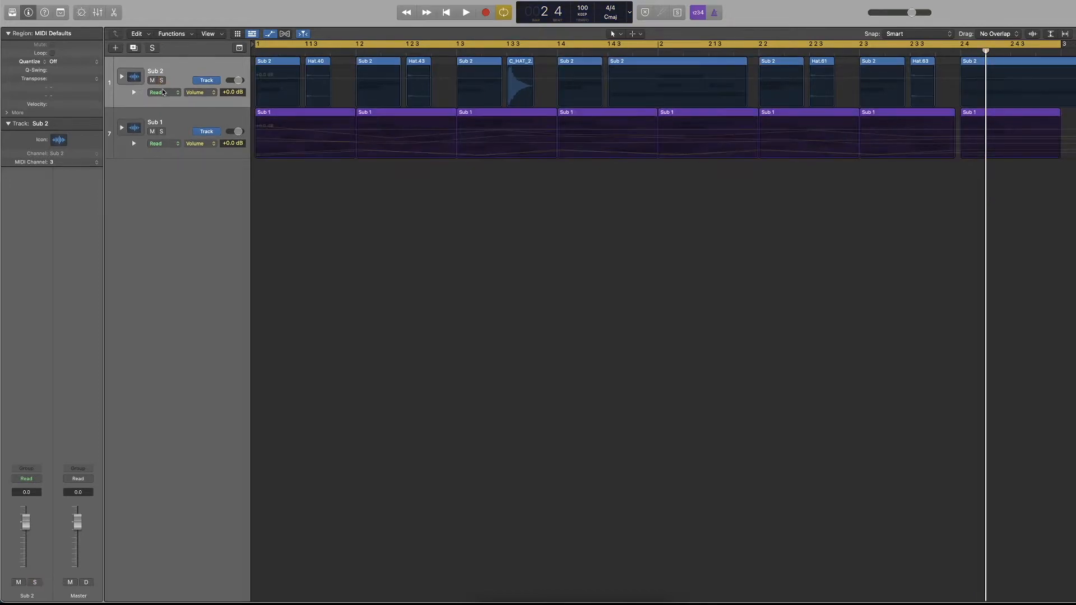
# Solo Sub 1 and play the layered beat for comparison
pyautogui.click(162, 131)
pyautogui.press('space')
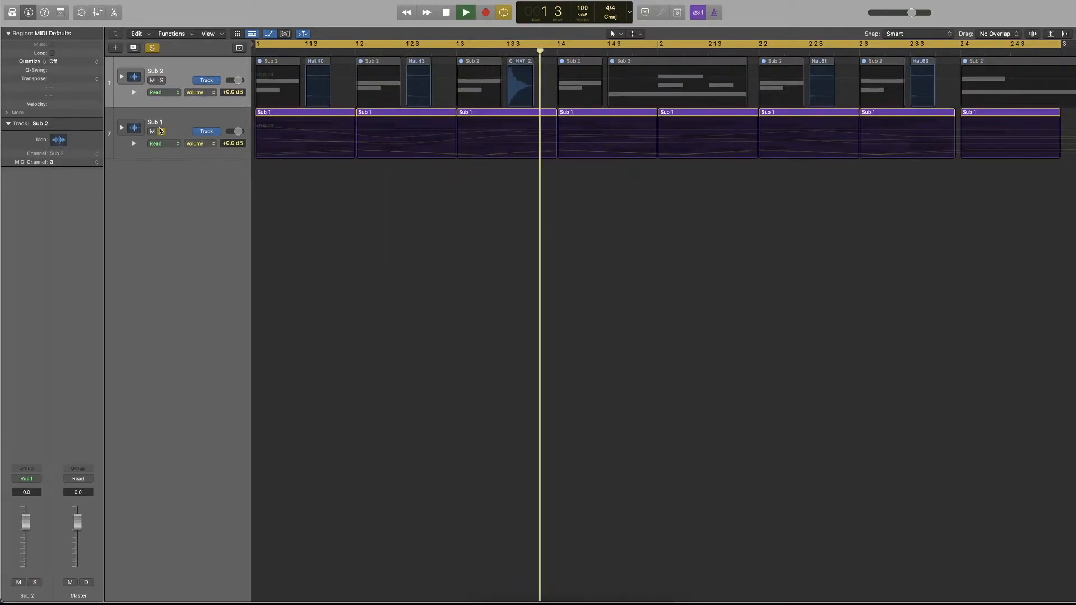
pyautogui.press('space')
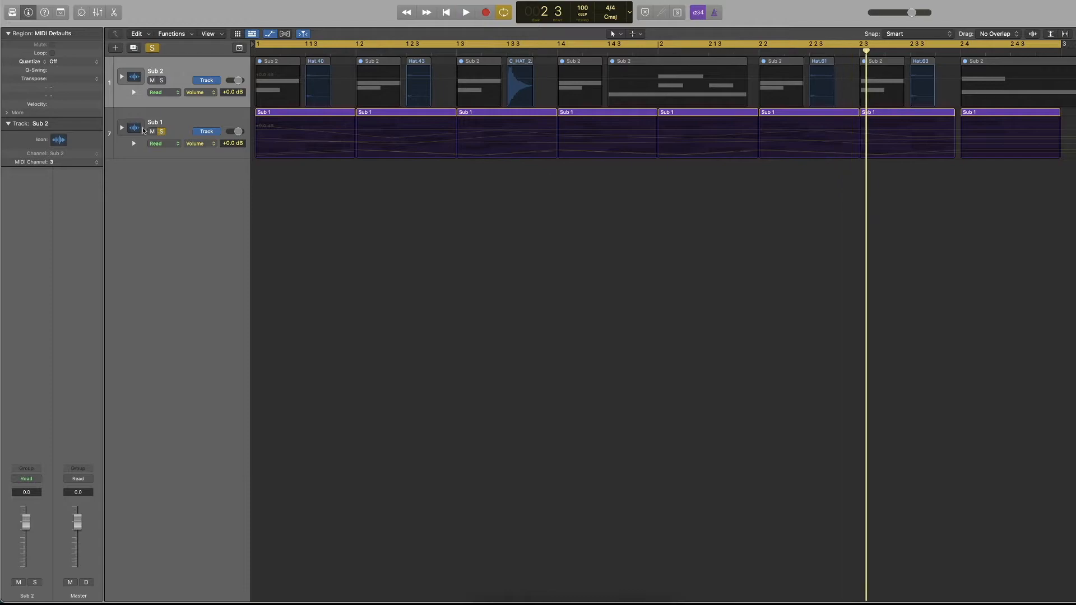
# Expand Sub 1, hide the automation and shorten all seven ghost Snare 2 regions to a length of about 0 0 0 228
pyautogui.click(122, 128)
pyautogui.hscroll(1, 445, 452)
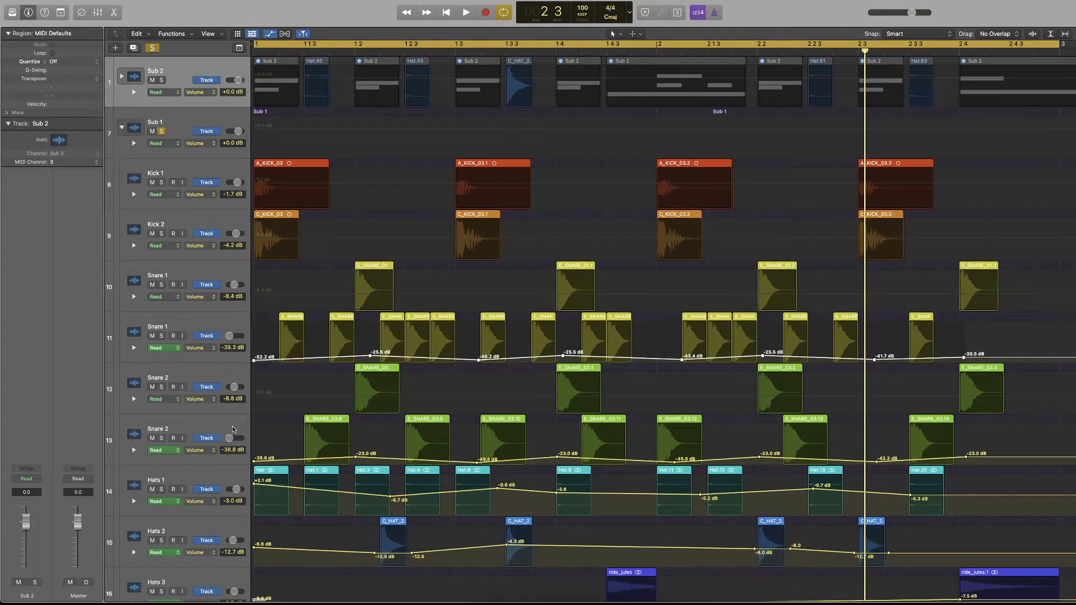
pyautogui.click(191, 423)
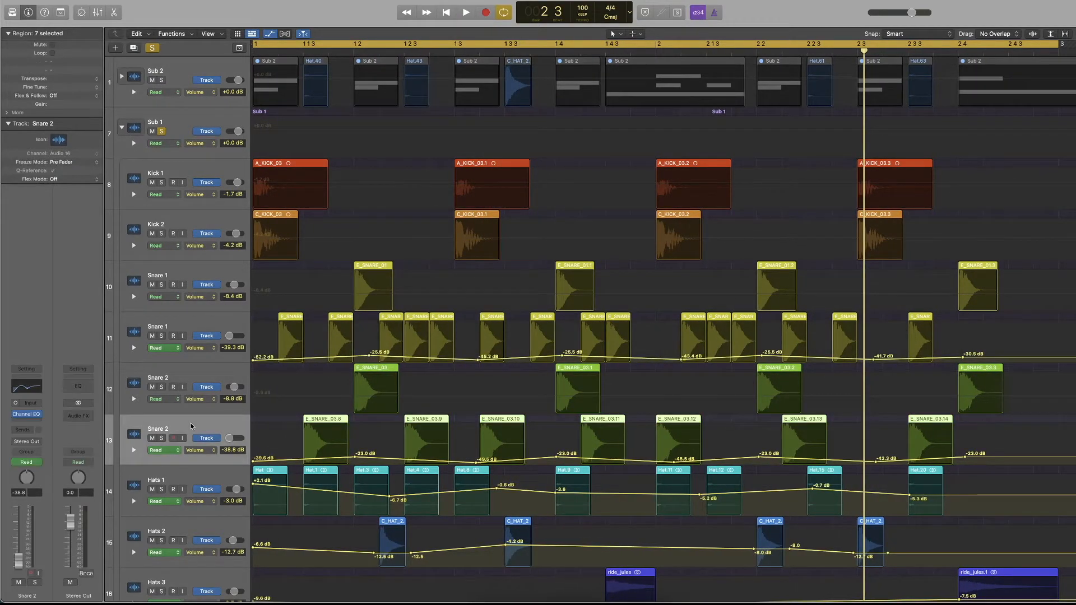
pyautogui.press('a')
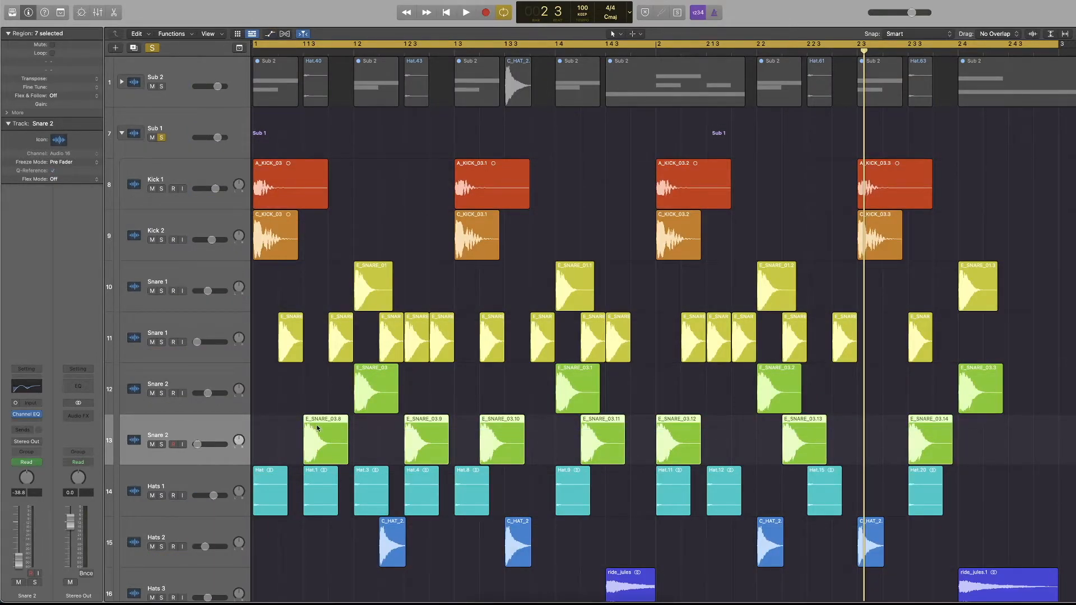
pyautogui.moveTo(347, 461); pyautogui.dragTo(327, 461)
# Copy the ghost Snare 2 hits three sixteenths later without automation data, and move the copies at 1 4 and 2 3 one sixteenth earlier
pyautogui.moveTo(314, 422); pyautogui.dragTo(389, 425)
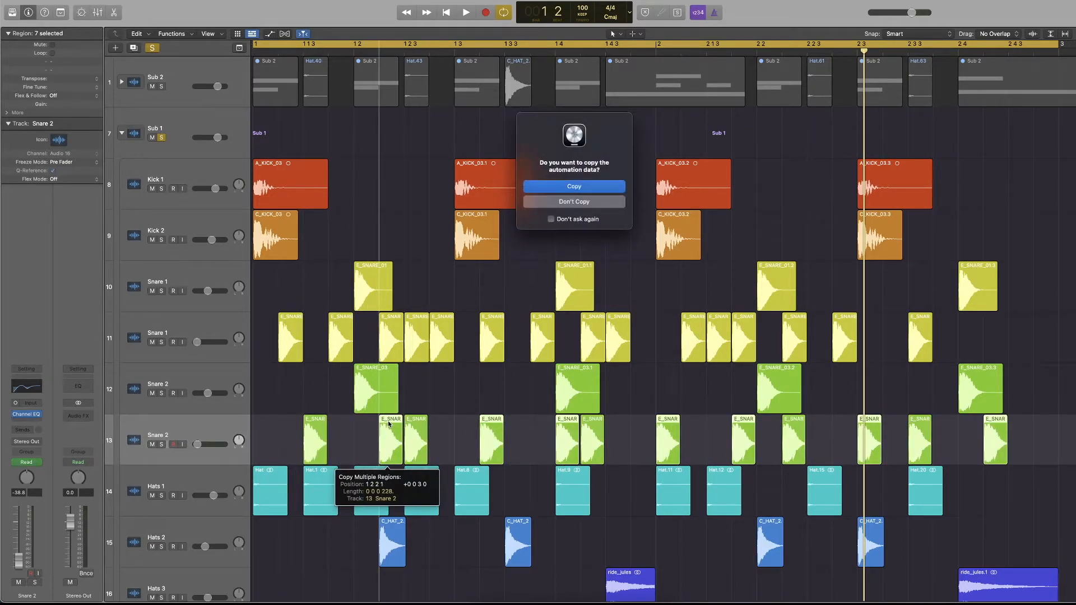
pyautogui.click(566, 202)
pyautogui.moveTo(565, 444)
pyautogui.mouseDown()
pyautogui.moveTo(544, 436)
pyautogui.moveTo(564, 436)
pyautogui.mouseUp()
pyautogui.click(574, 205)
pyautogui.click(586, 201)
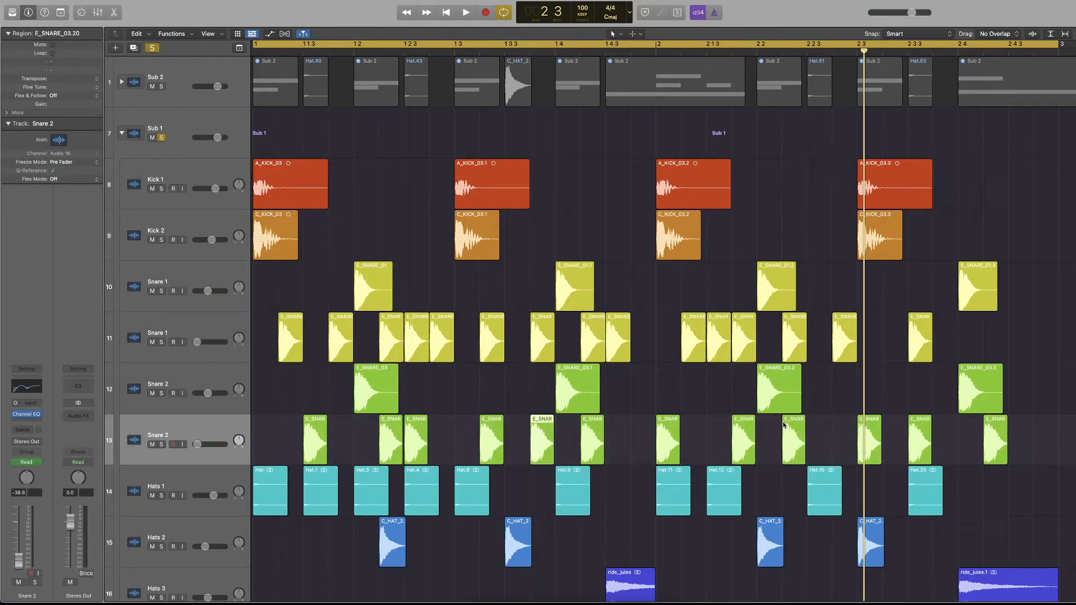
pyautogui.moveTo(862, 440); pyautogui.dragTo(838, 436)
pyautogui.click(598, 202)
pyautogui.press('Return')
# During playback, lower the ghost Snare 1 automation to peaks of -37.0 dB and raise the ghost Snare 2 automation to peaks of -19.3 dB
pyautogui.press('space')
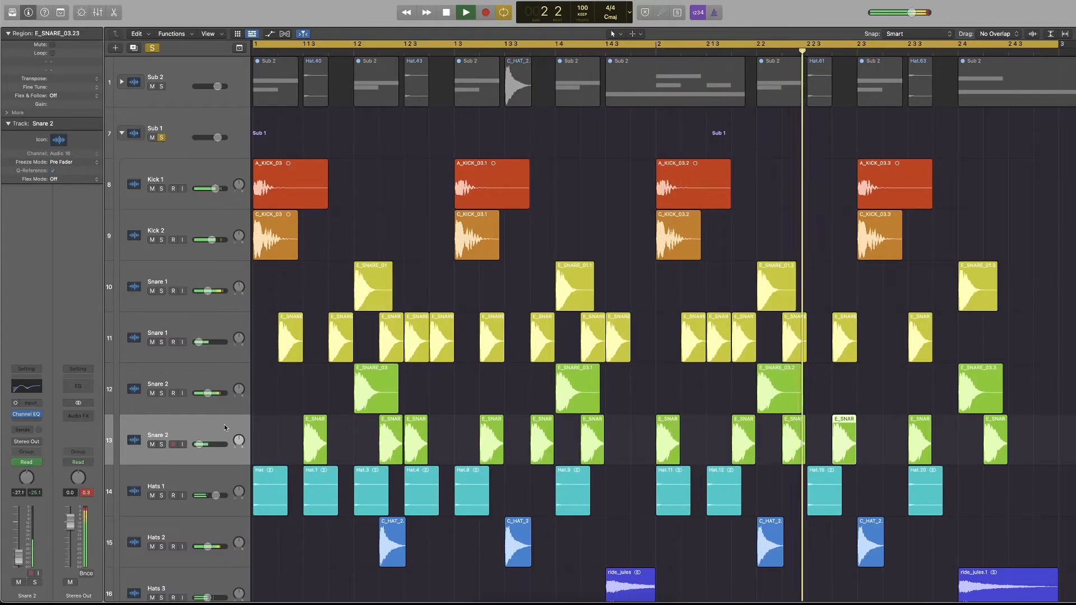
pyautogui.press('a')
pyautogui.moveTo(269, 345)
pyautogui.mouseDown()
pyautogui.moveTo(981, 366)
pyautogui.moveTo(269, 360)
pyautogui.mouseUp()
pyautogui.moveTo(369, 354); pyautogui.dragTo(369, 359)
pyautogui.moveTo(284, 443); pyautogui.dragTo(964, 444)
pyautogui.press('space')
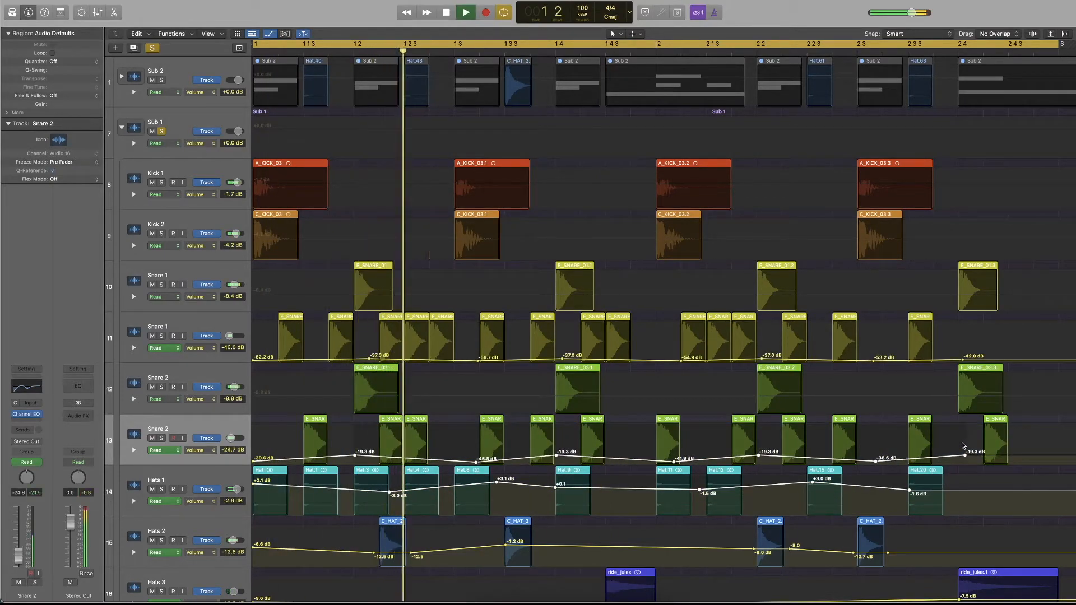
pyautogui.press('a')
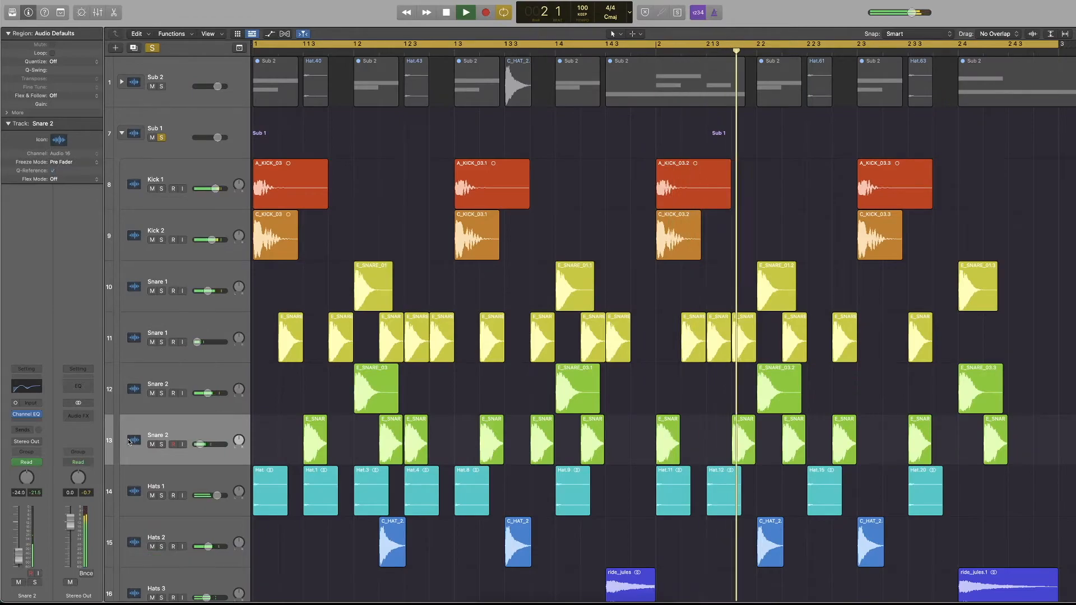
# Lower the ghost Snare 2 automation slightly, readjust the ghost Snare 1 automation, and stop playback with the automation hidden
pyautogui.press('a')
pyautogui.moveTo(354, 455); pyautogui.dragTo(355, 458)
pyautogui.moveTo(270, 344); pyautogui.dragTo(965, 361)
pyautogui.press('a')
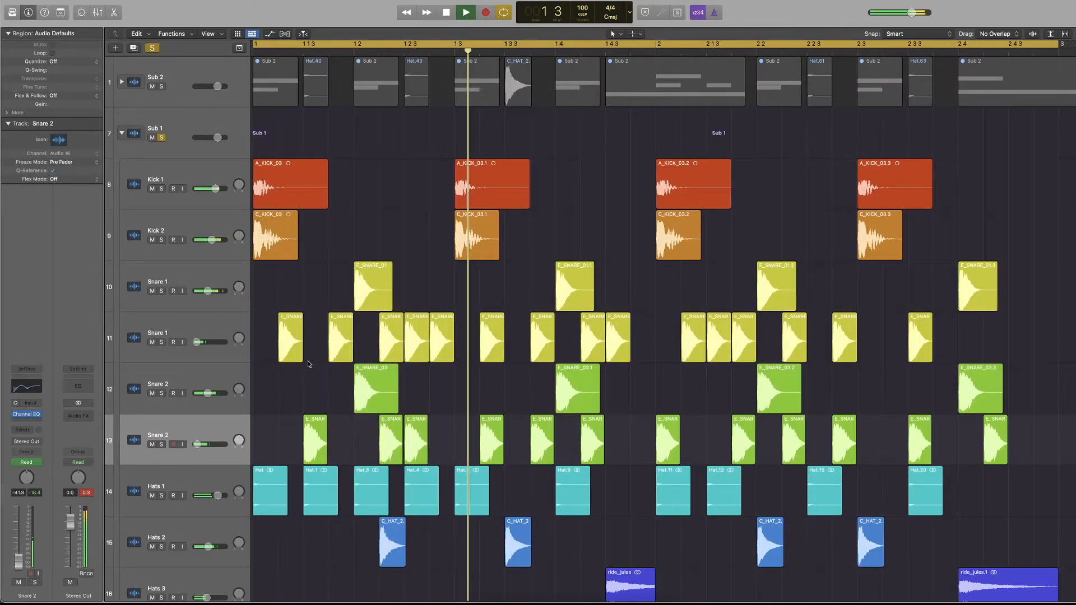
pyautogui.press('space')
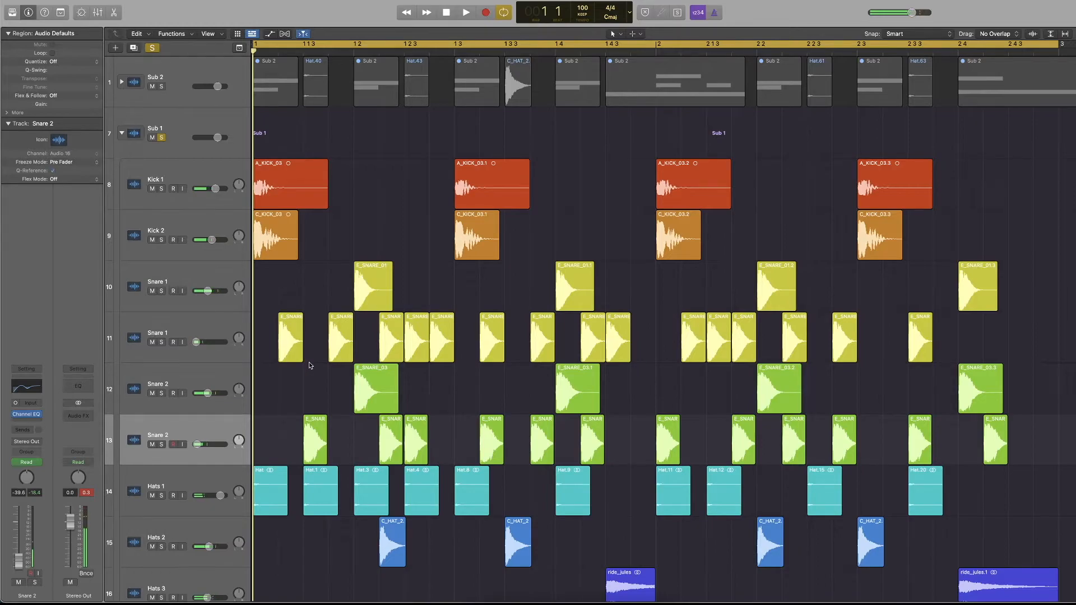
# Collapse Sub 1 and compare the beats during playback by soloing Sub 2 alone, followed by Sub 1 alone
pyautogui.scroll(-2, 334, 421)
pyautogui.scroll(3, 335, 421)
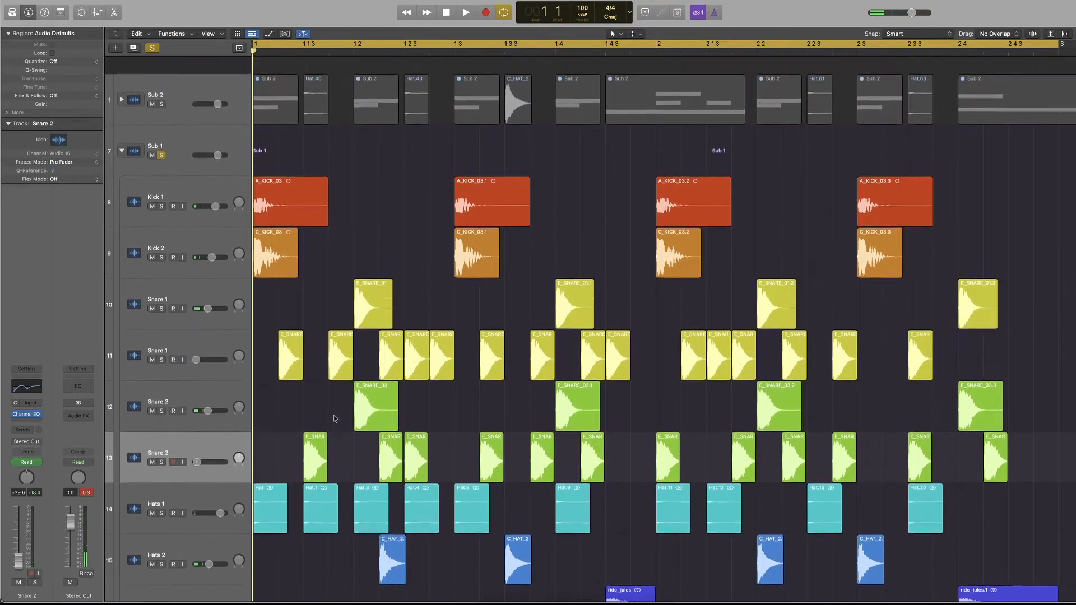
pyautogui.click(121, 133)
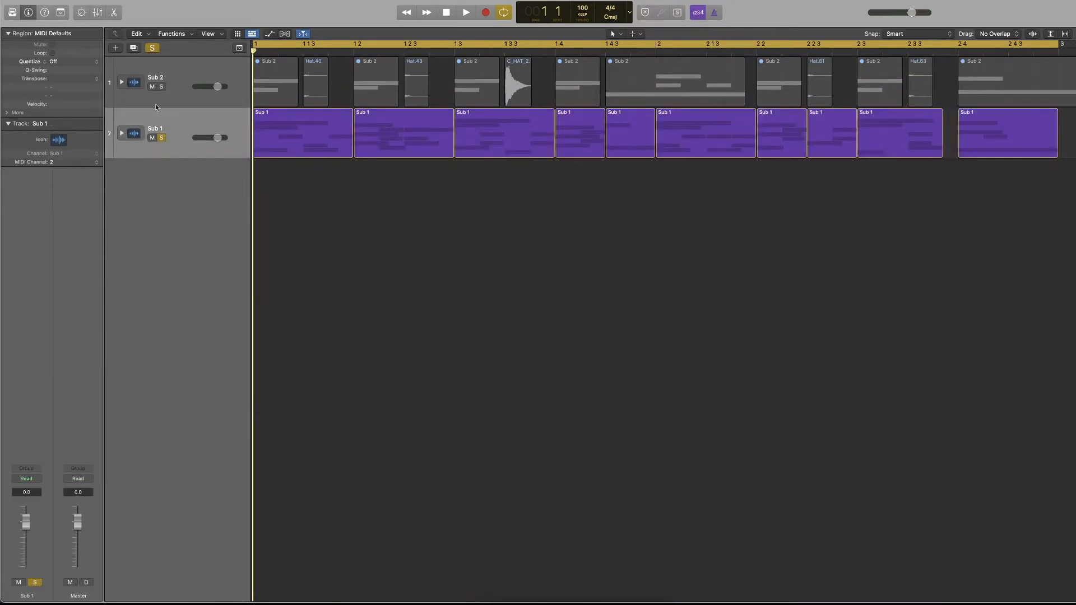
pyautogui.click(161, 87)
pyautogui.press('space')
pyautogui.click(161, 138)
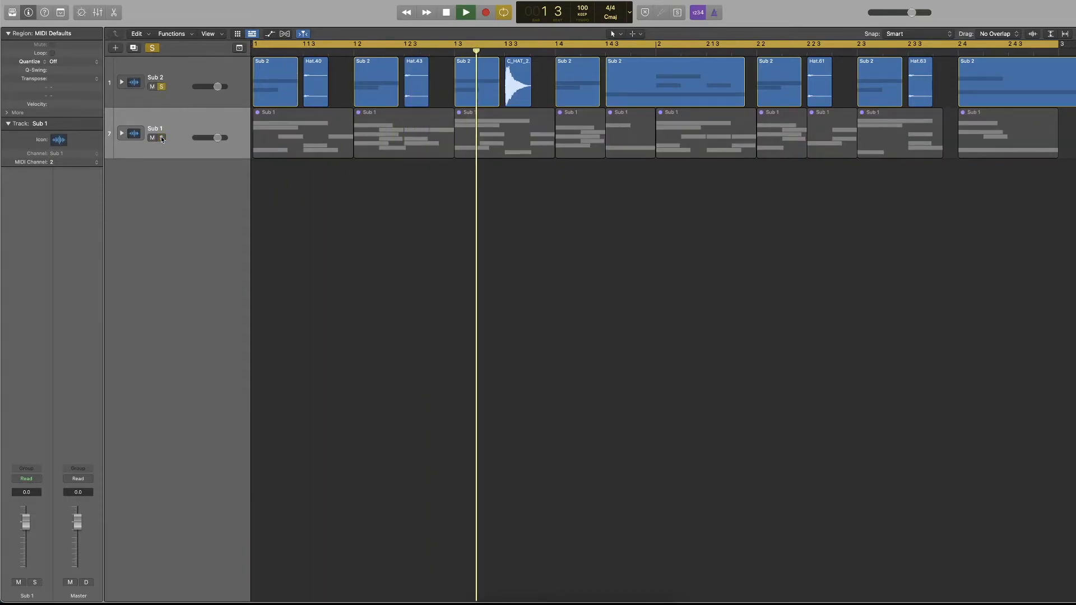
pyautogui.click(161, 137)
pyautogui.click(159, 87)
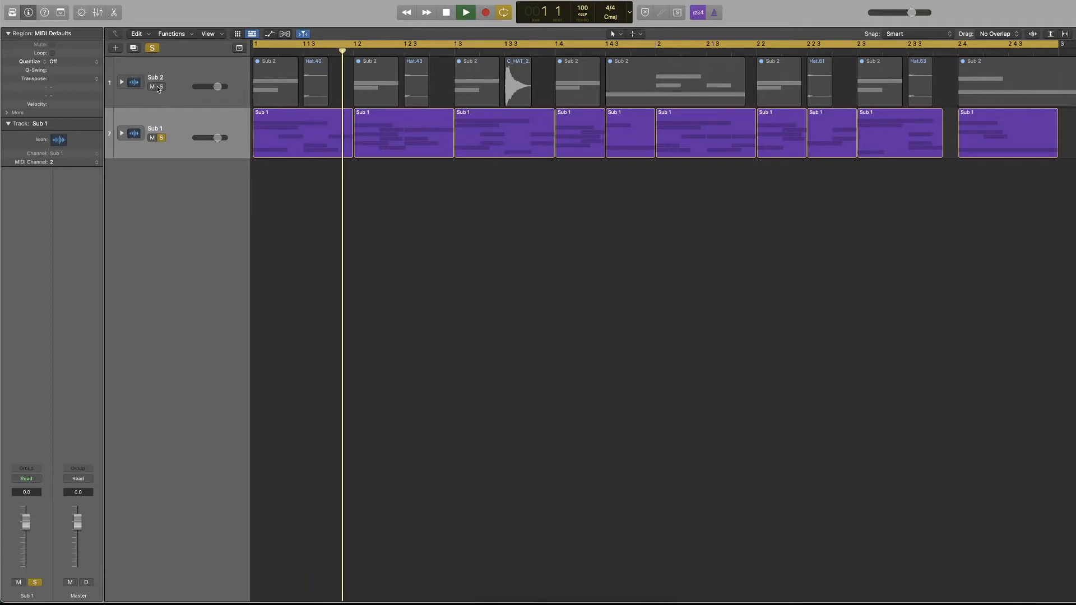
# Switch the solo back to Sub 2 to hear the simple beat again, stop playback and clear both solos
pyautogui.click(161, 86)
pyautogui.click(161, 138)
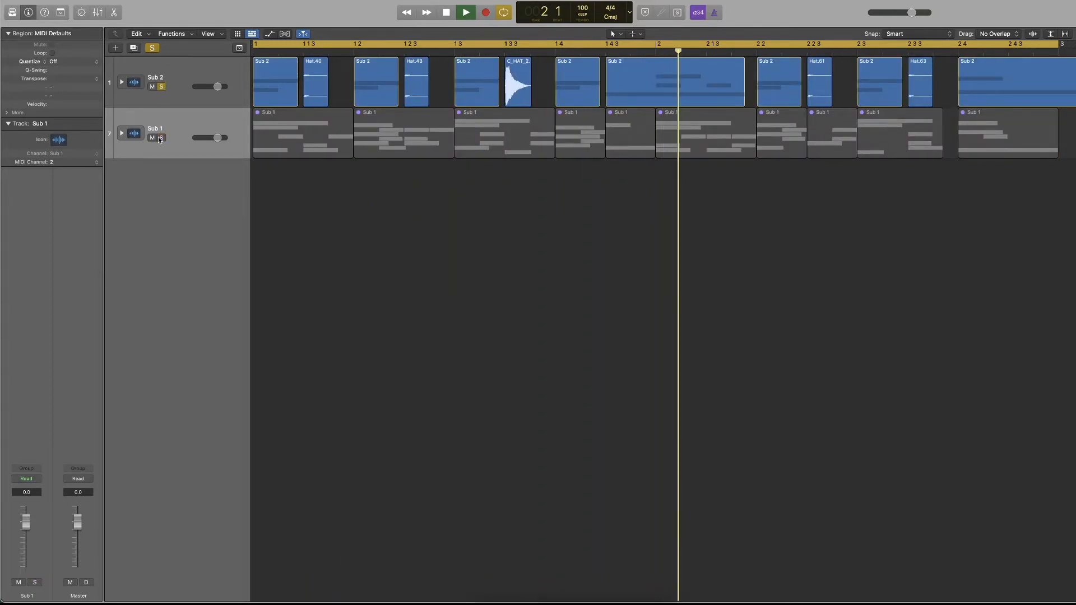
pyautogui.press('space')
pyautogui.click(160, 138)
pyautogui.click(161, 87)
pyautogui.click(162, 137)
# Look over the layers inside Sub 1, collapse it and play Sub 2 soloed, clearing the solo after stopping
pyautogui.click(122, 133)
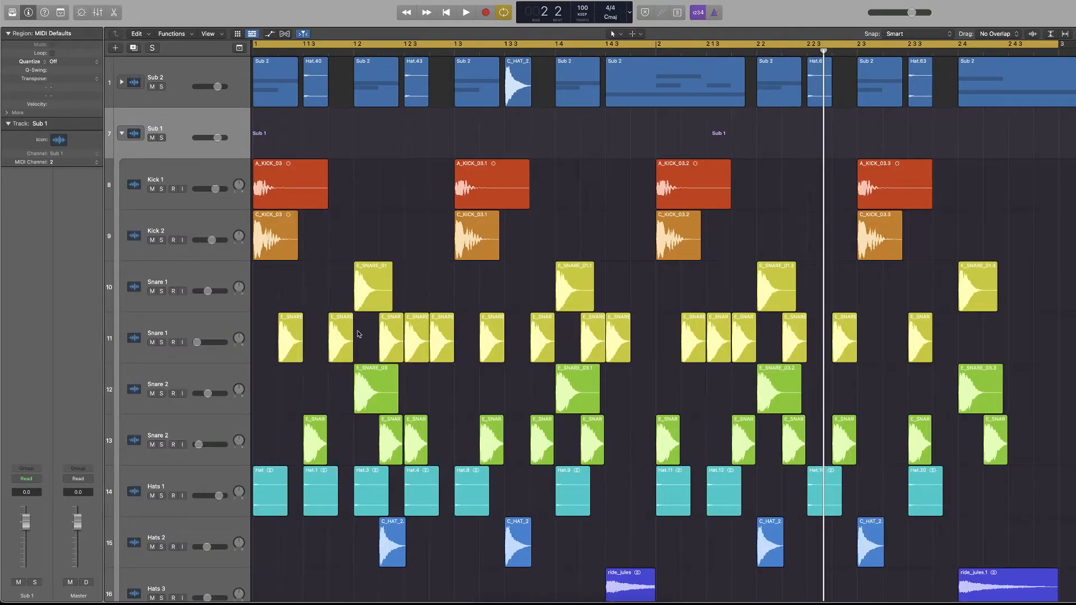
pyautogui.click(122, 134)
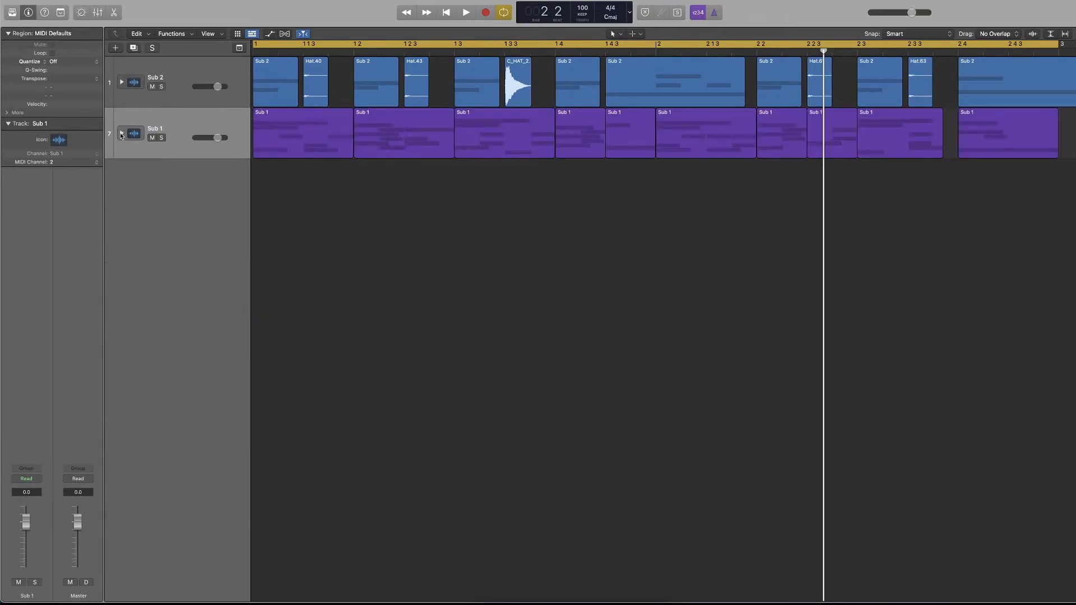
pyautogui.click(161, 87)
pyautogui.press('space')
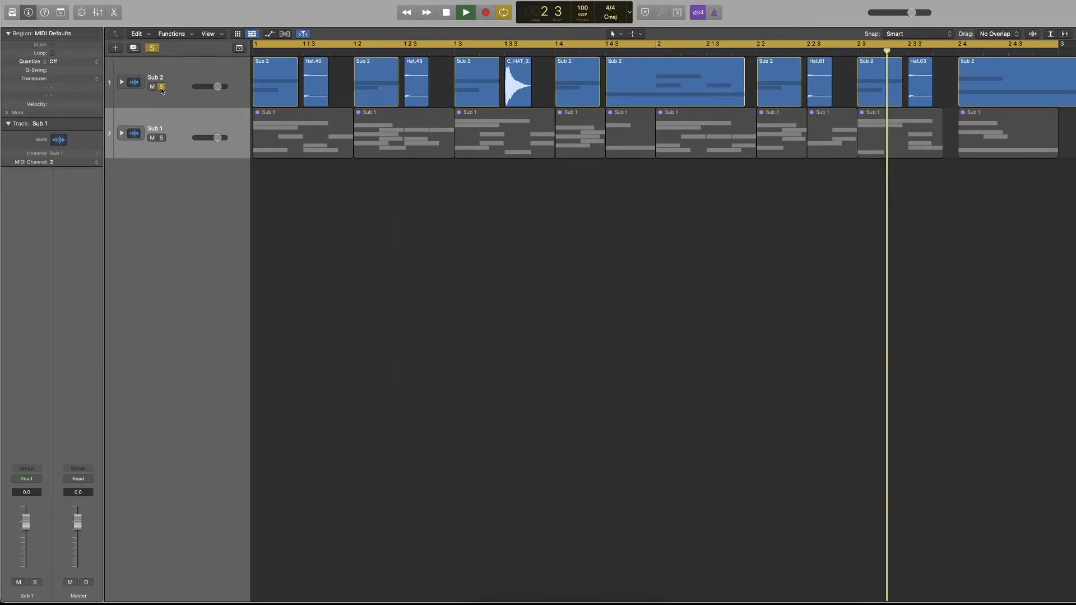
pyautogui.press('space')
pyautogui.click(161, 87)
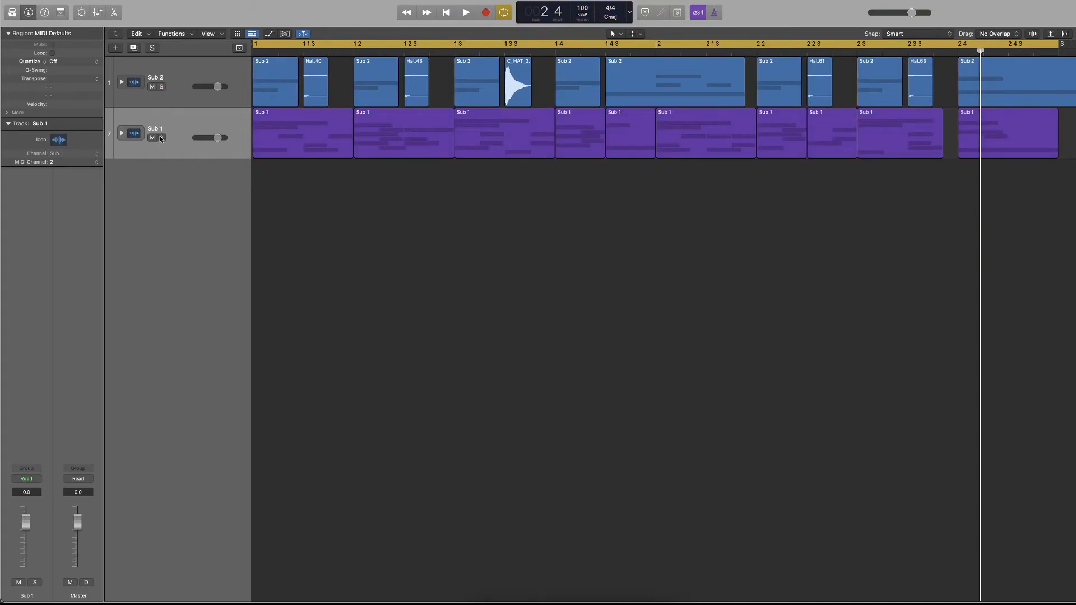
# Solo and expand Sub 1, play the finished layered beat, stop it and select the Kick 1 track
pyautogui.click(162, 138)
pyautogui.click(121, 134)
pyautogui.press('space')
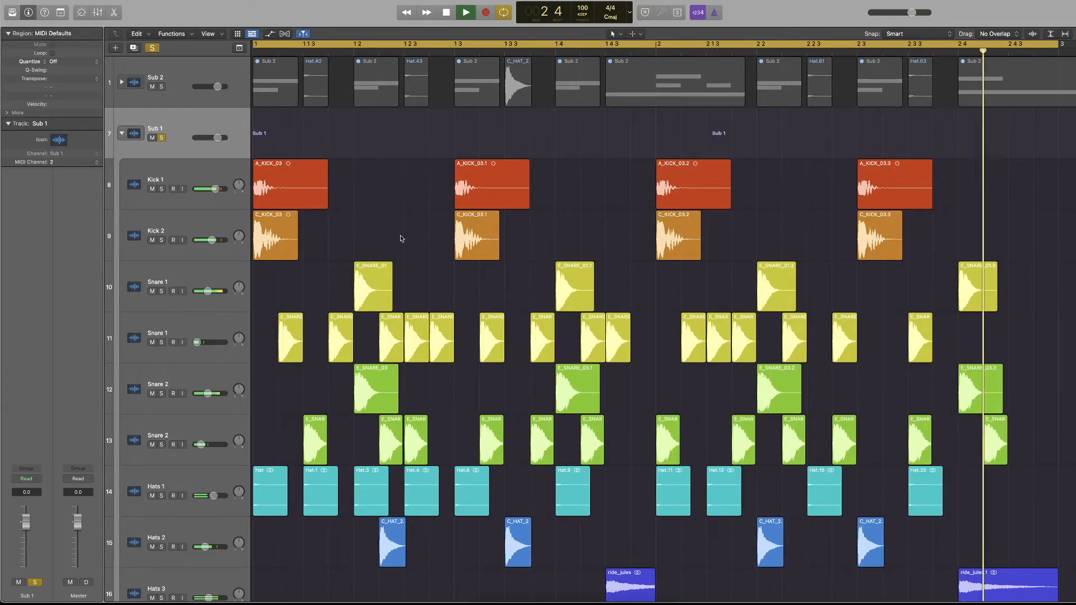
pyautogui.press('space')
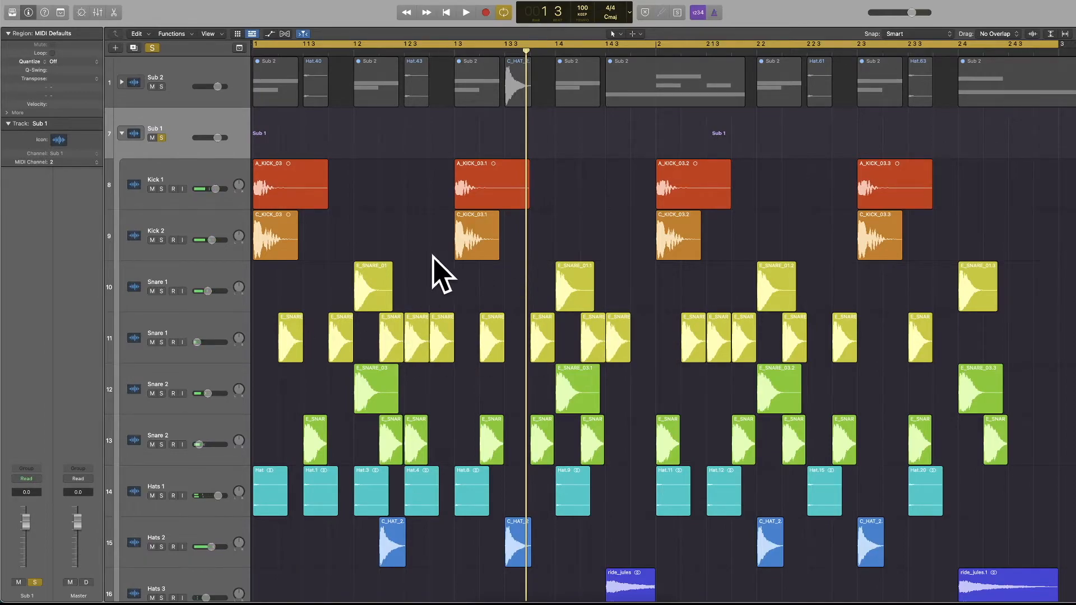
pyautogui.scroll(-1, 430, 256)
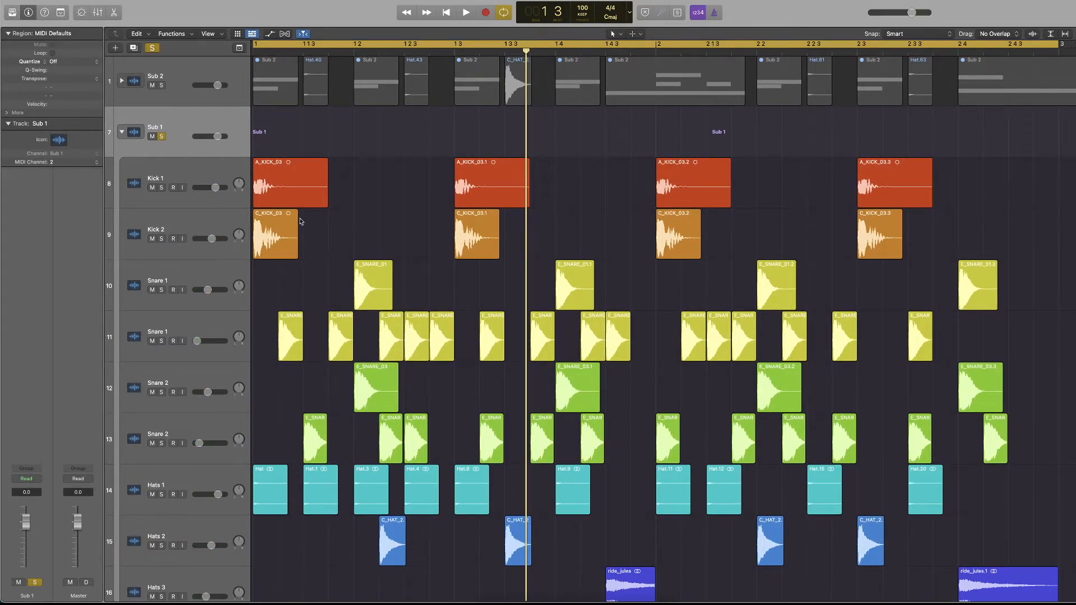
pyautogui.click(291, 189)
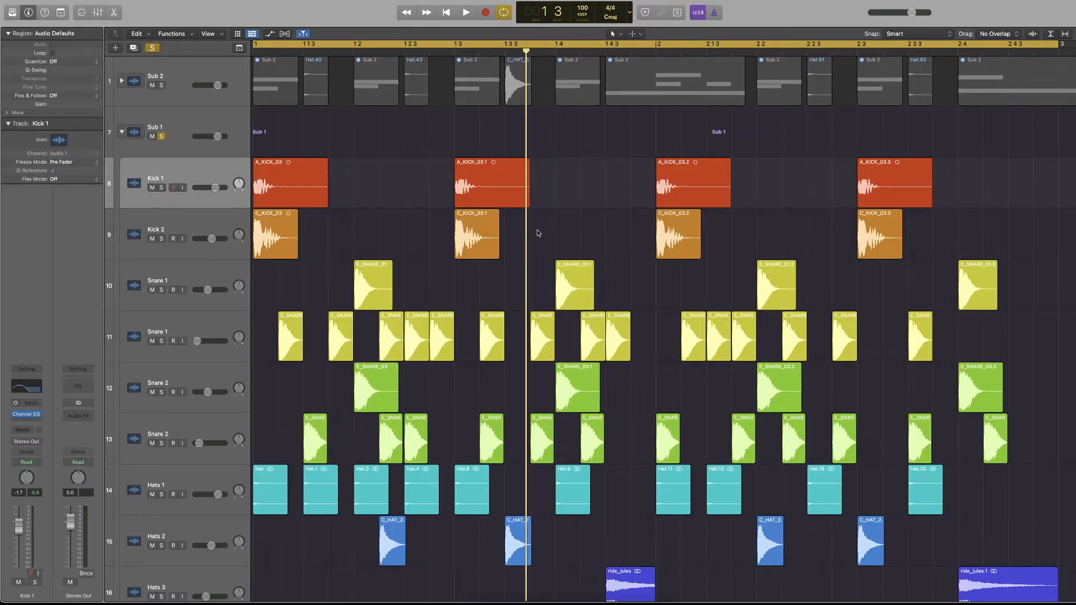
# Copy the Kick 2 hits from the start of bars 1 and 2 to 1.1.3 and 2.1.3, and play the beat
pyautogui.click(288, 241)
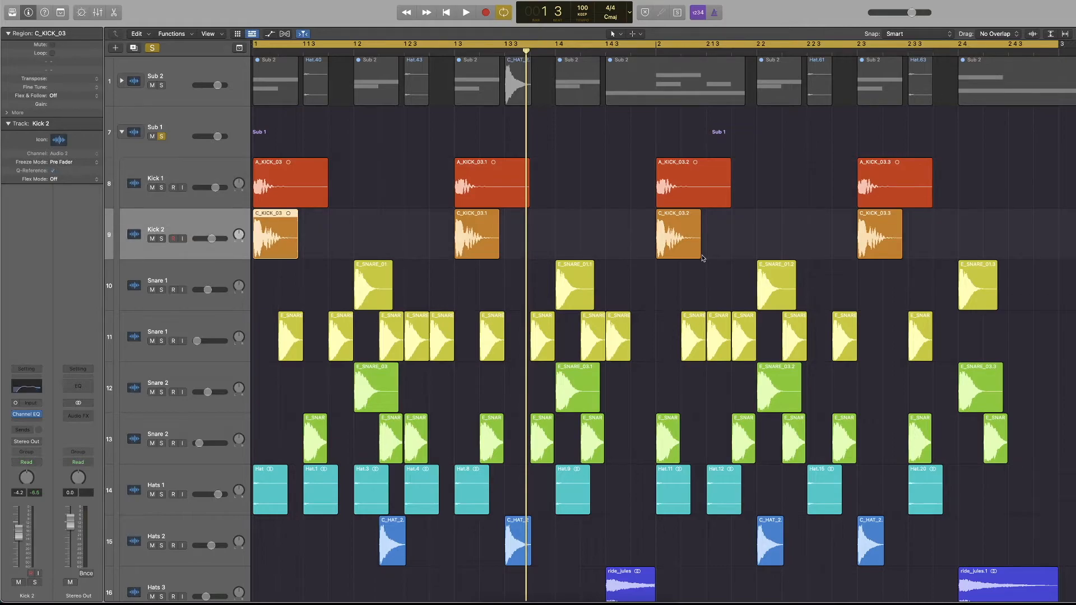
pyautogui.moveTo(273, 237); pyautogui.dragTo(320, 238)
pyautogui.press('space')
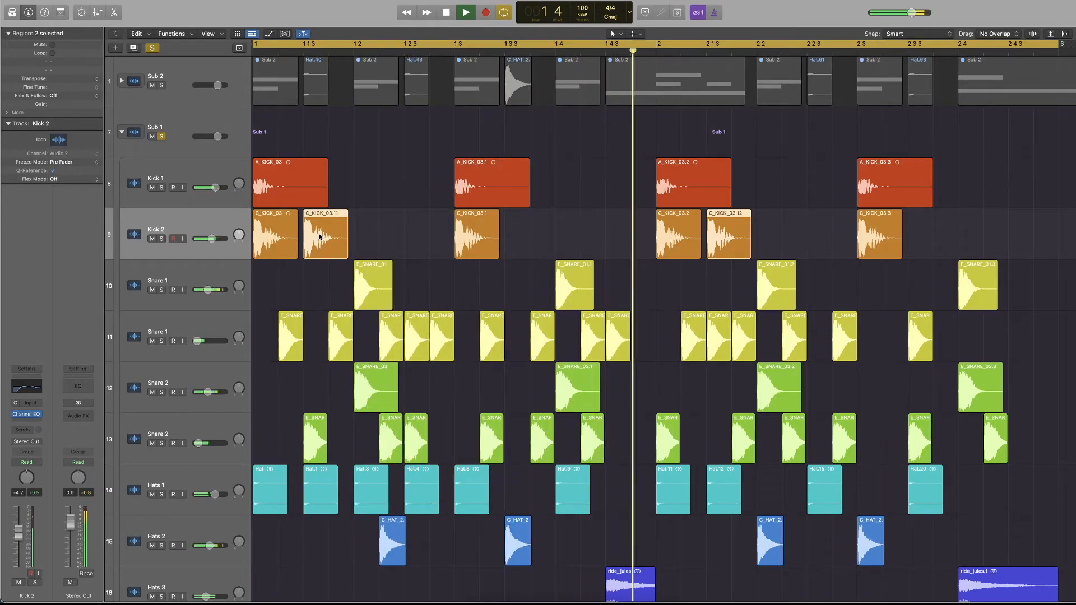
pyautogui.press('space')
# Delete the kick hits at the start of bar 2, place a Kick 1 and Kick 2 hit together just before 2.2, and play the beat
pyautogui.moveTo(624, 189); pyautogui.dragTo(698, 250)
pyautogui.press('Delete')
pyautogui.moveTo(499, 180); pyautogui.dragTo(740, 184)
pyautogui.moveTo(792, 226); pyautogui.dragTo(749, 186)
pyautogui.press('space')
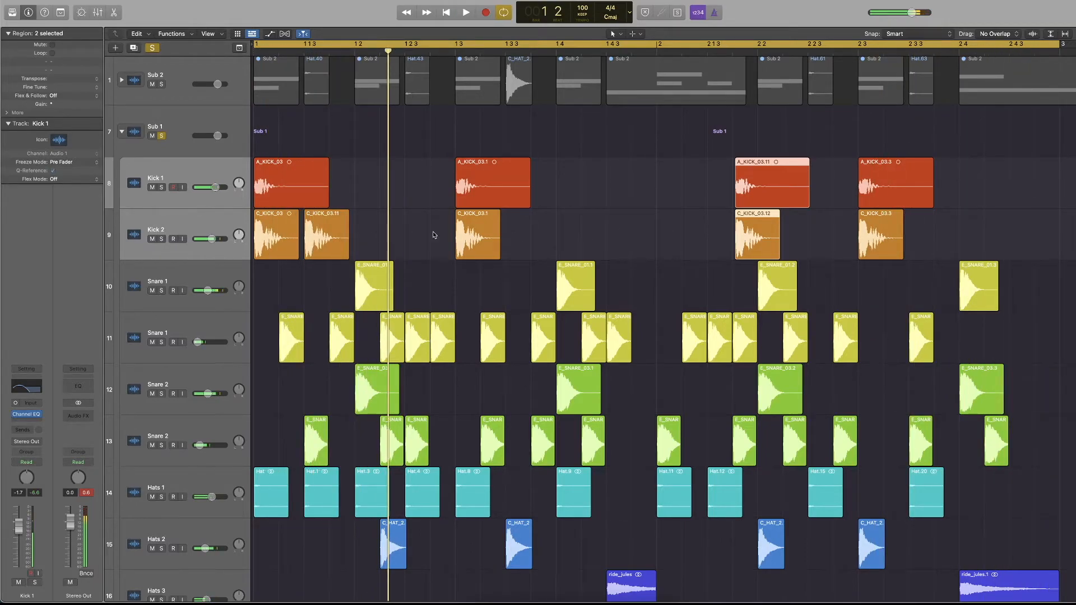
# Move the extra Kick 2 hit from 1.1.3 to 1.3.3 and play the beat
pyautogui.moveTo(322, 236); pyautogui.dragTo(523, 234)
pyautogui.press('space')
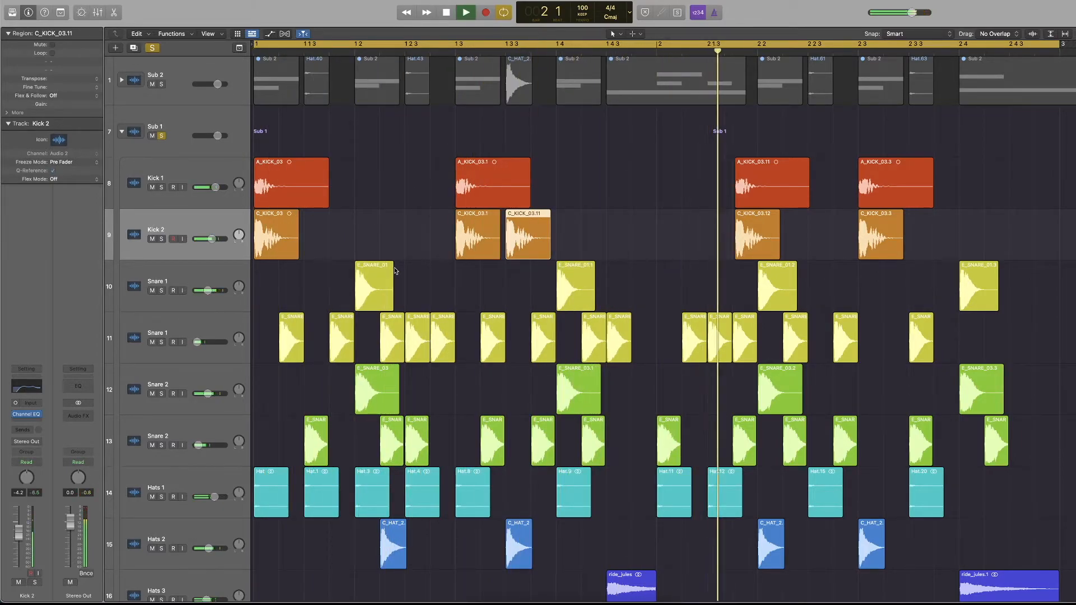
pyautogui.press('space')
# Try a copied Kick 1 hit at the start of bar 2 during playback, then delete it
pyautogui.click(714, 195)
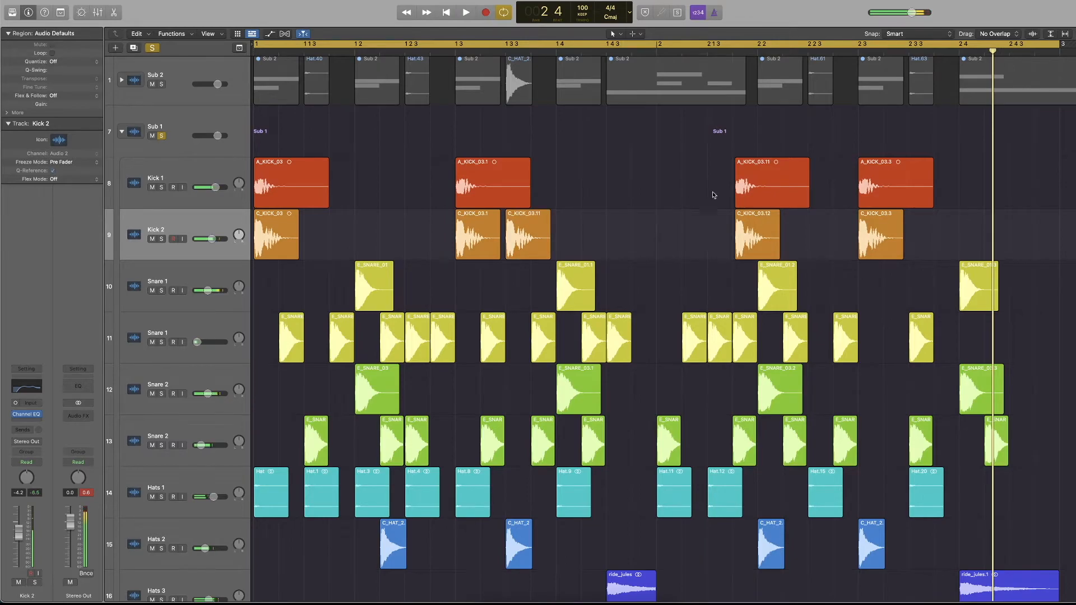
pyautogui.moveTo(754, 191); pyautogui.dragTo(675, 194)
pyautogui.press('space')
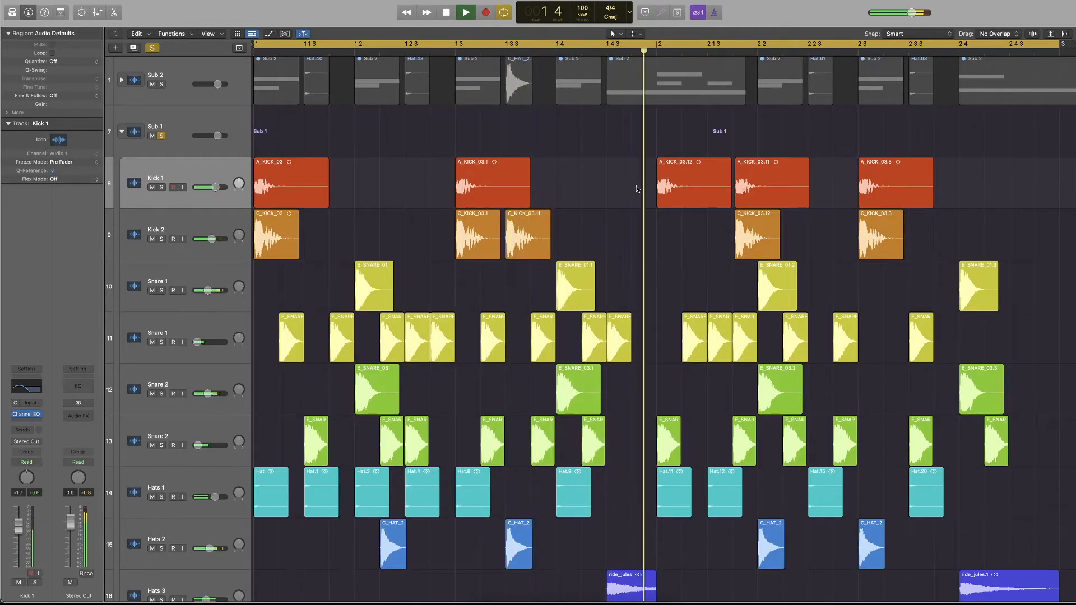
pyautogui.press('space')
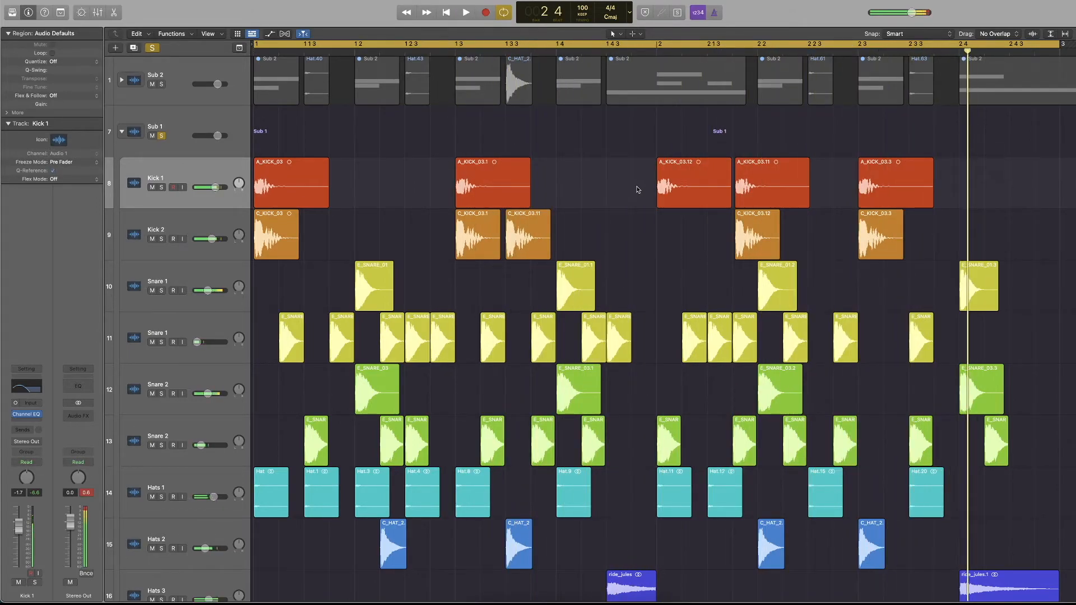
pyautogui.press('Delete')
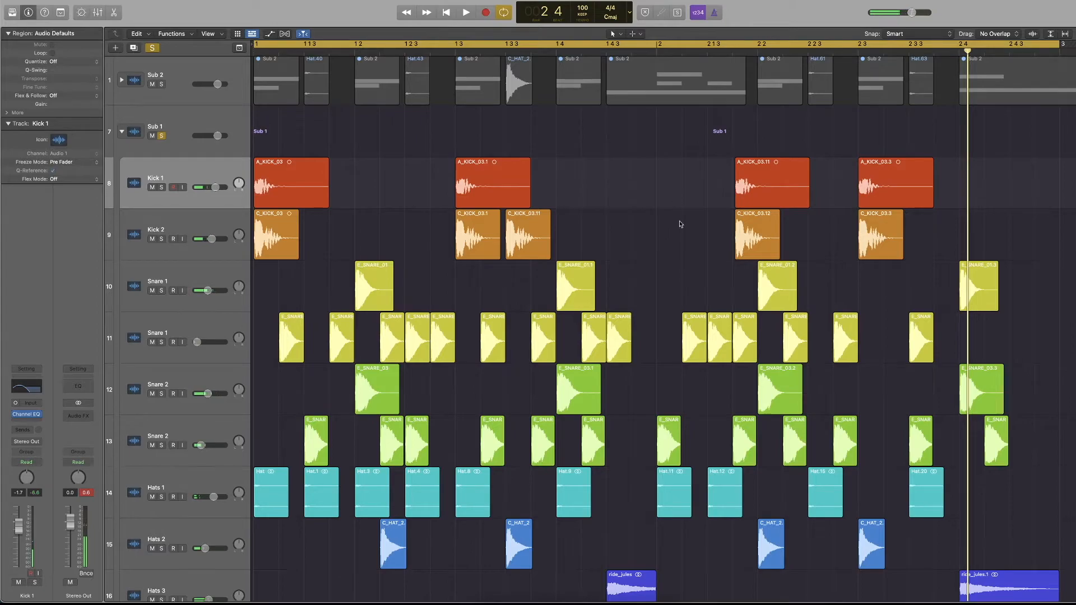
# Try a copy of the Snare 2 hit from 2.2 at the start of bar 2 and play the beat
pyautogui.click(766, 389)
pyautogui.moveTo(769, 390); pyautogui.dragTo(668, 388)
pyautogui.press('space')
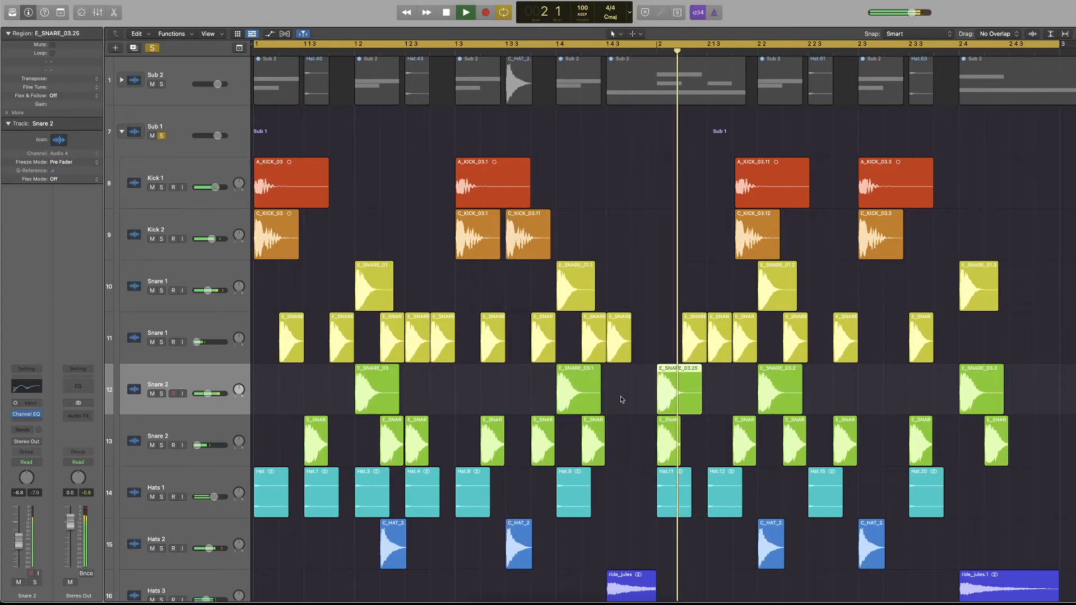
pyautogui.press('space')
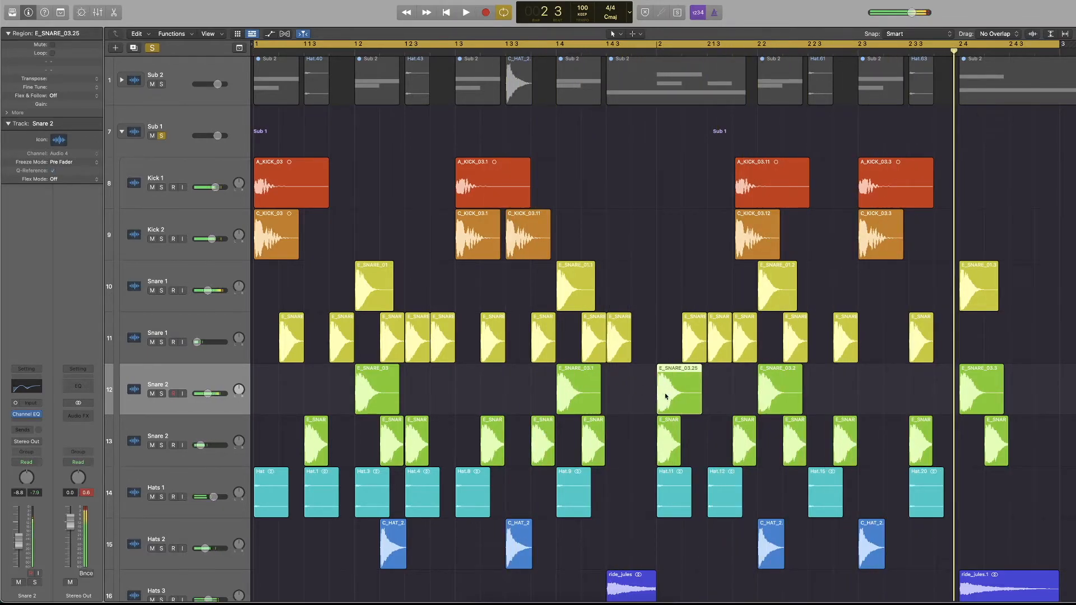
# Copy the Snare 1 and Hats 2 hits from 2.2 to the start of bar 2
pyautogui.click(774, 287)
pyautogui.moveTo(774, 287); pyautogui.dragTo(672, 289)
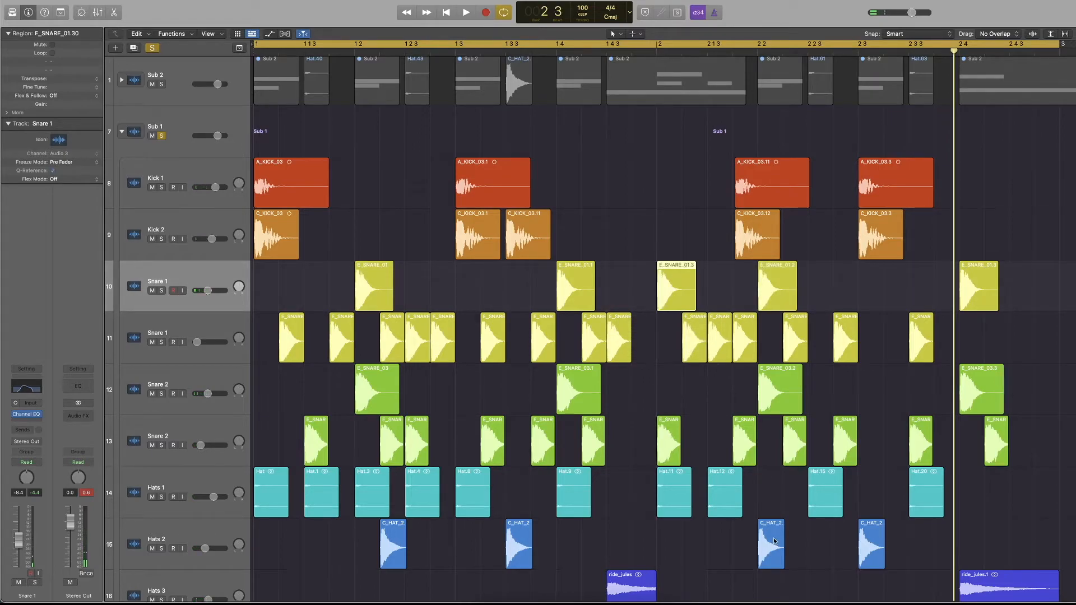
pyautogui.moveTo(774, 541); pyautogui.dragTo(673, 540)
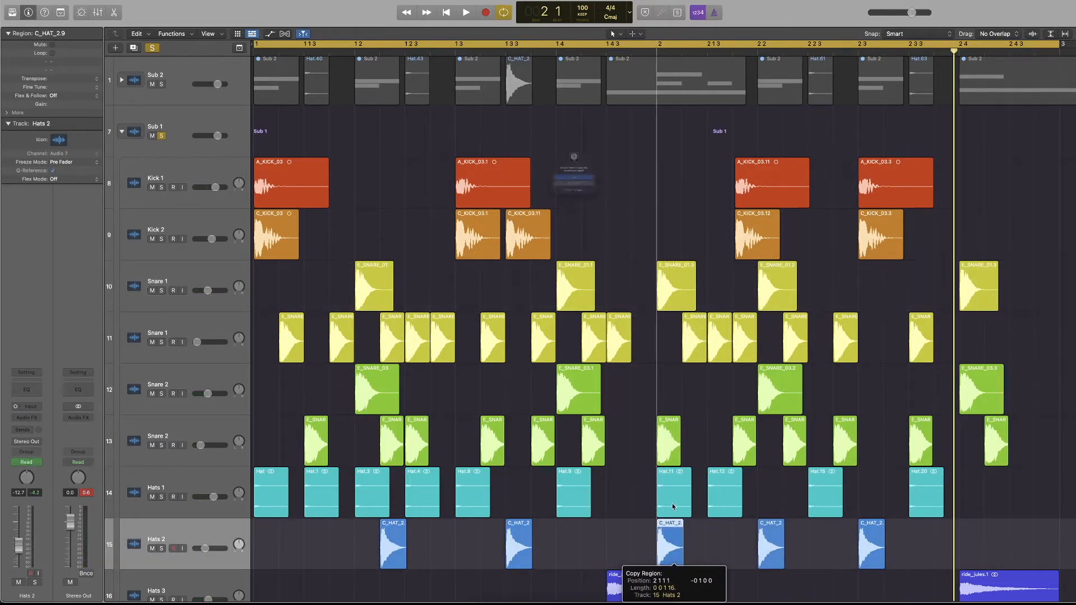
pyautogui.click(589, 205)
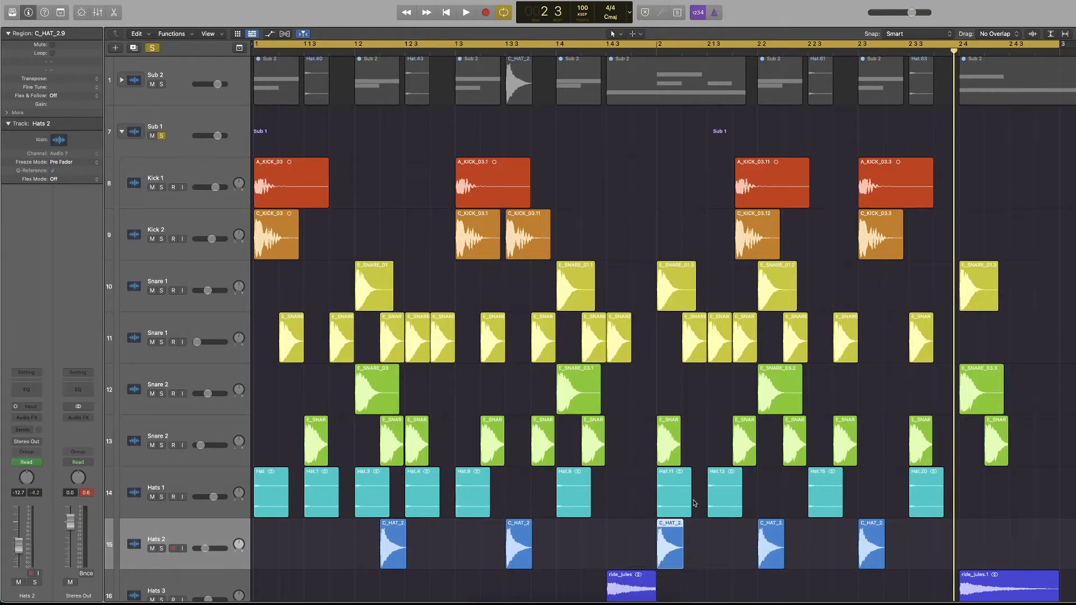
# Delete the Hats 1 hit at the start of bar 2 and play the beat
pyautogui.click(673, 498)
pyautogui.press('Delete')
pyautogui.press('Return')
pyautogui.press('space')
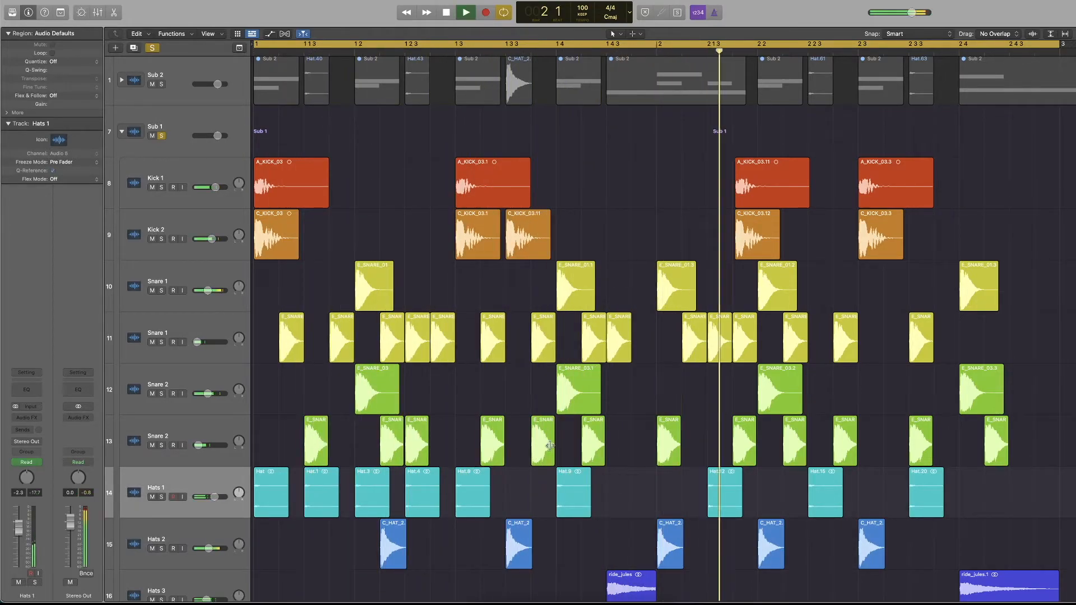
pyautogui.press('space')
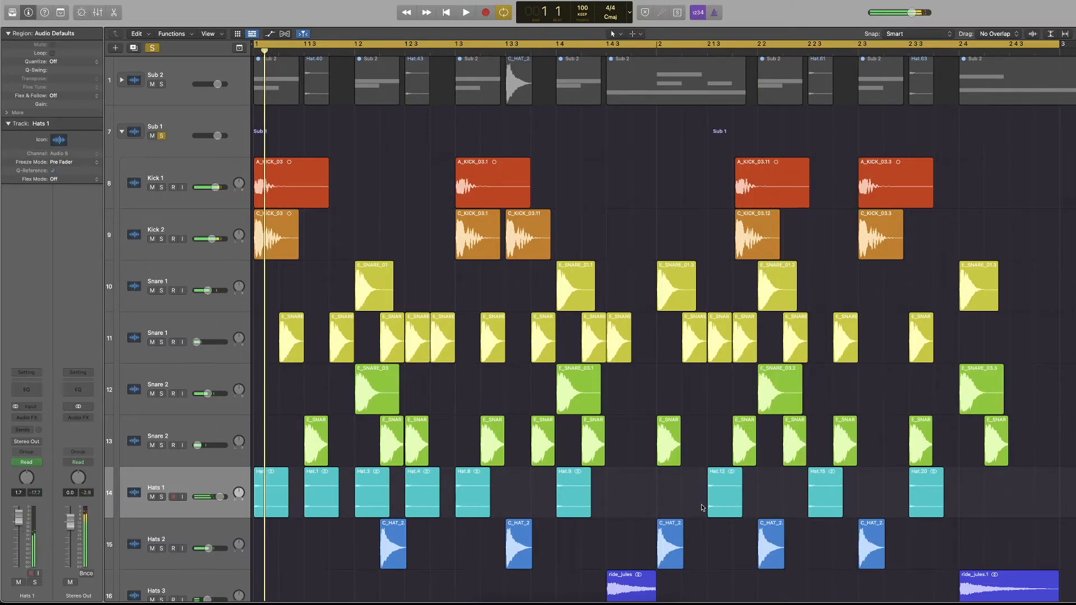
# Undo the Hats 1 deletion and the Hats 2 copy at the start of bar 2, and play the beat
pyautogui.press('super+z')
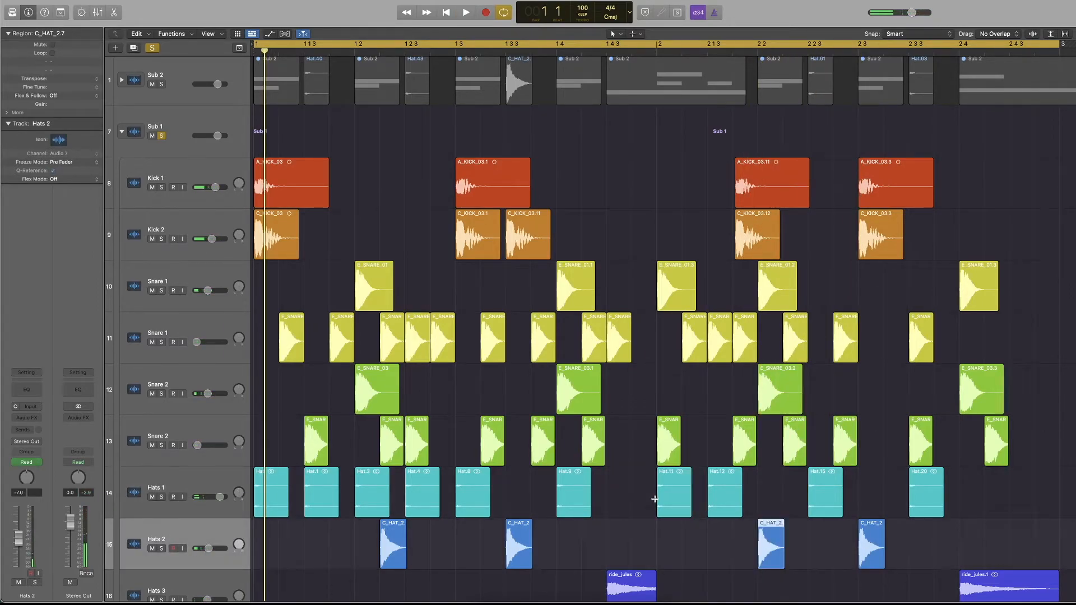
pyautogui.press('space')
pyautogui.click(639, 497)
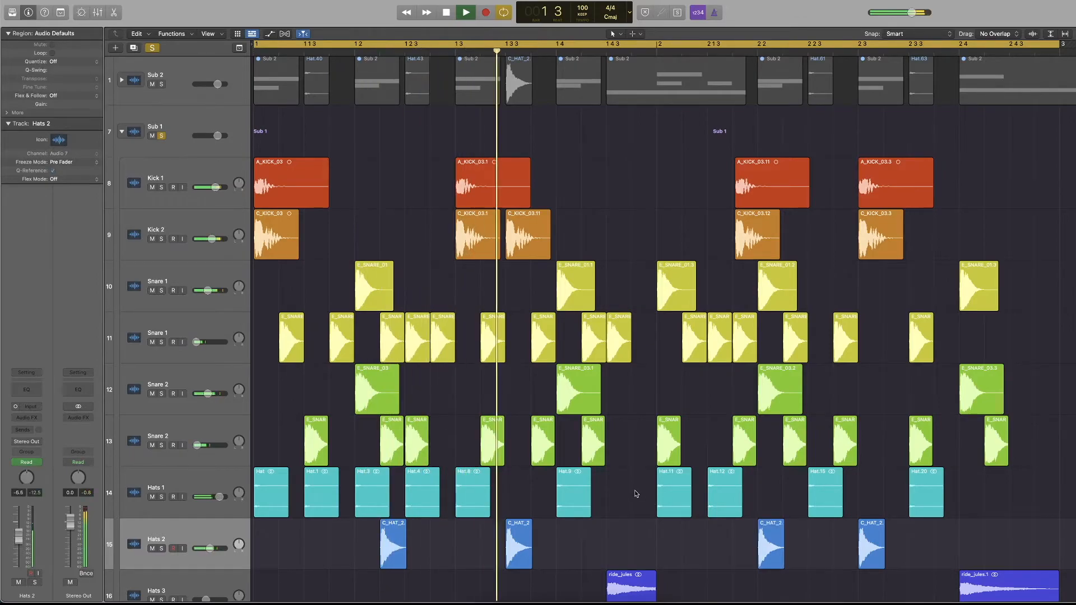
pyautogui.scroll(-1, 636, 494)
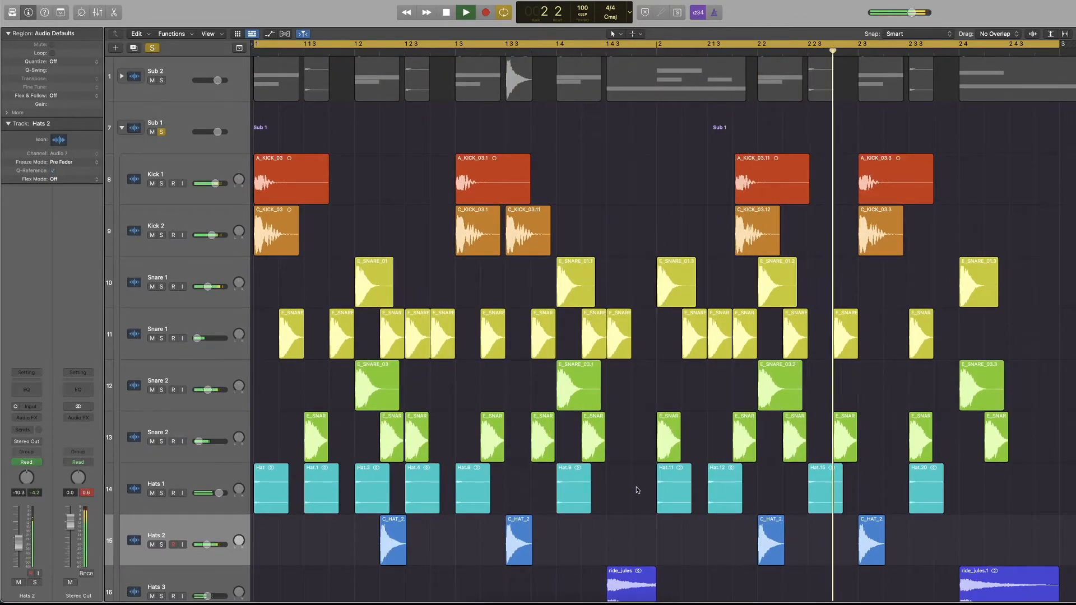
pyautogui.press('space')
# Delete the copied Snare 1 hit at the start of bar 2 and play the beat
pyautogui.click(680, 270)
pyautogui.press('space')
pyautogui.press('space')
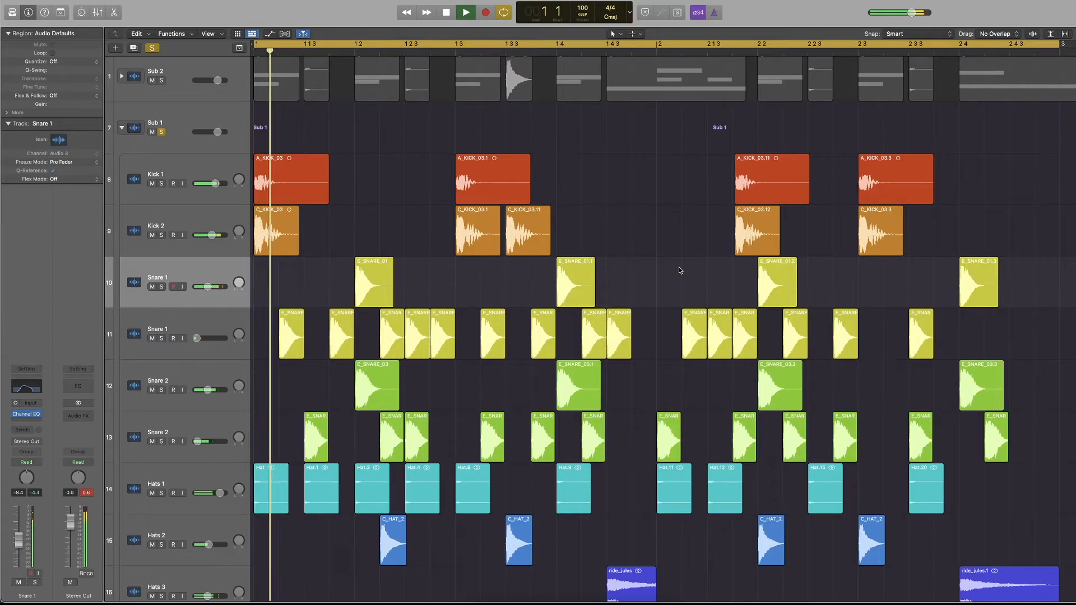
pyautogui.press('space')
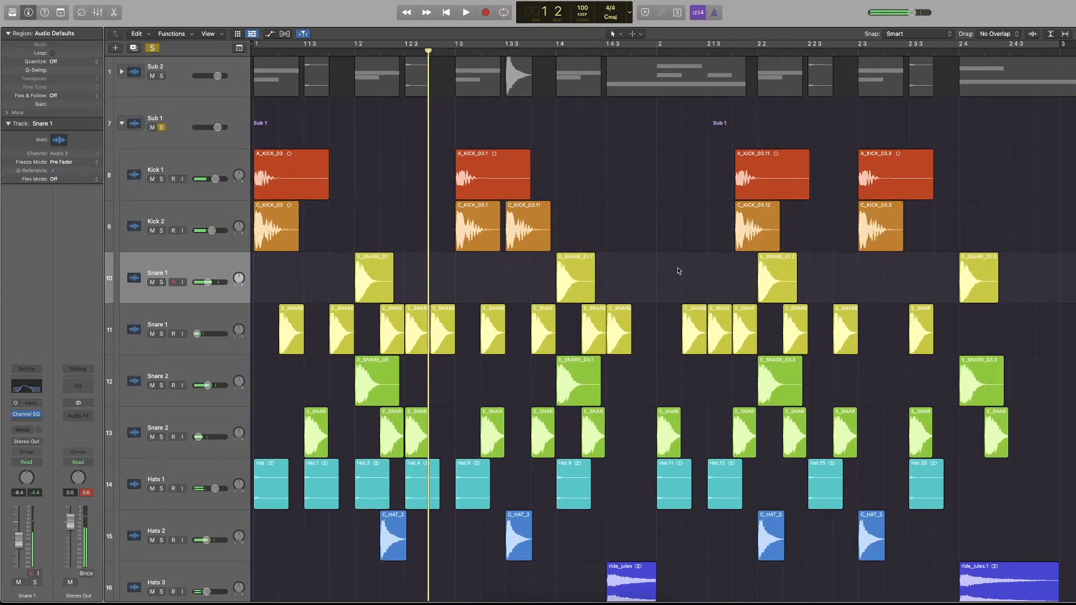
# Select the Kick 1 track, play the beat briefly and open the mixer
pyautogui.scroll(-1, 578, 269)
pyautogui.scroll(-5, 577, 270)
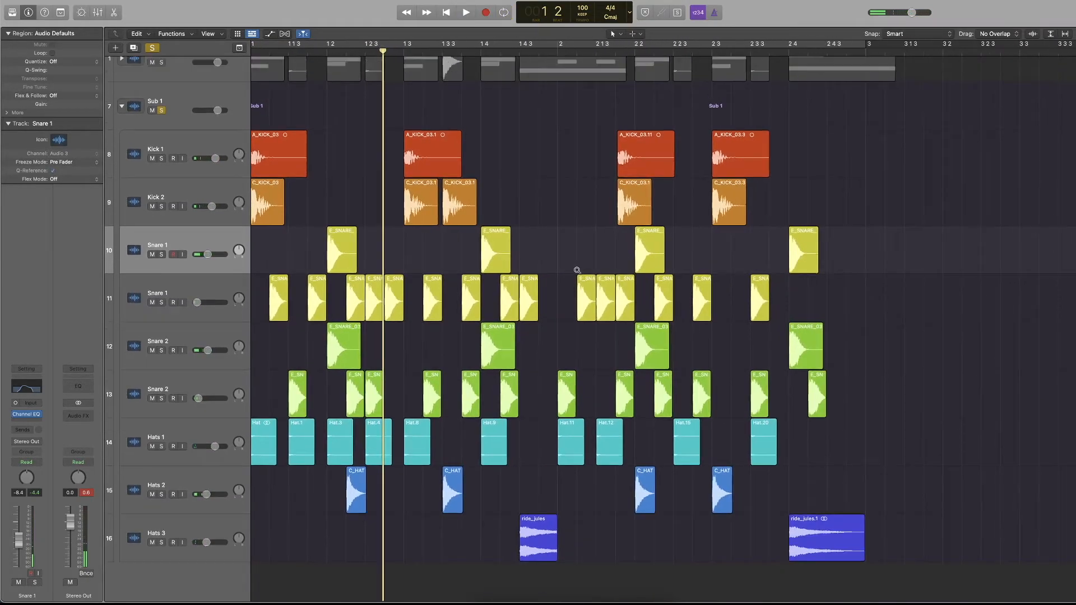
pyautogui.click(186, 164)
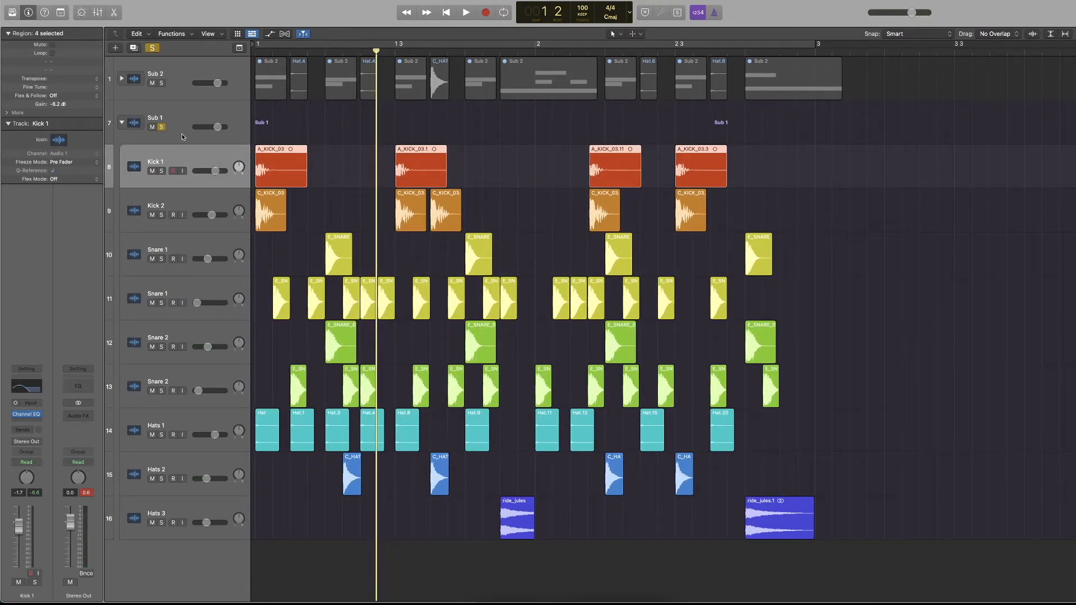
pyautogui.press('space')
pyautogui.press('space')
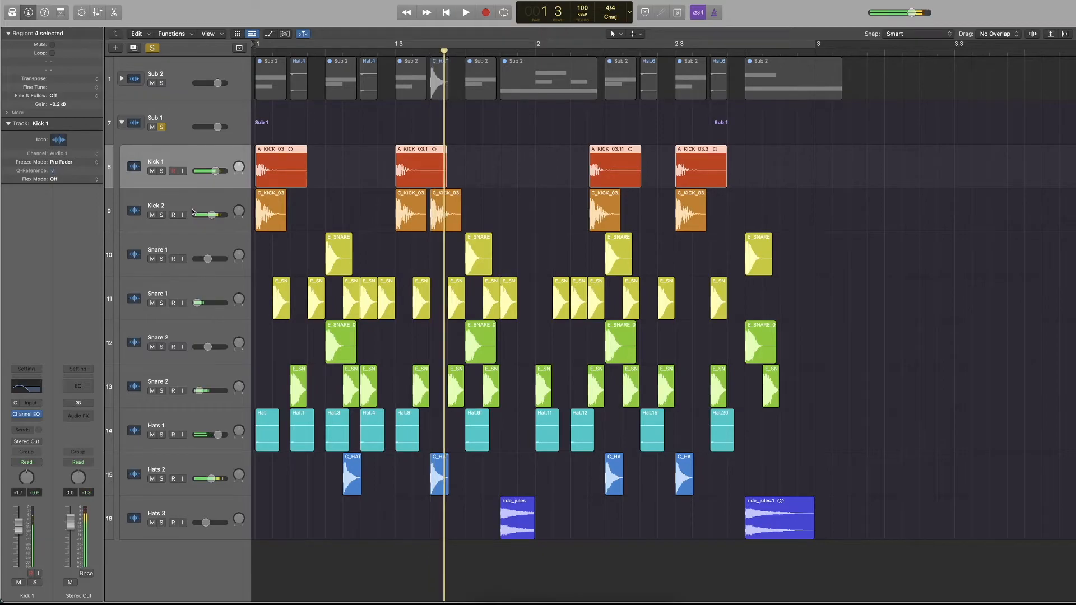
pyautogui.press('x')
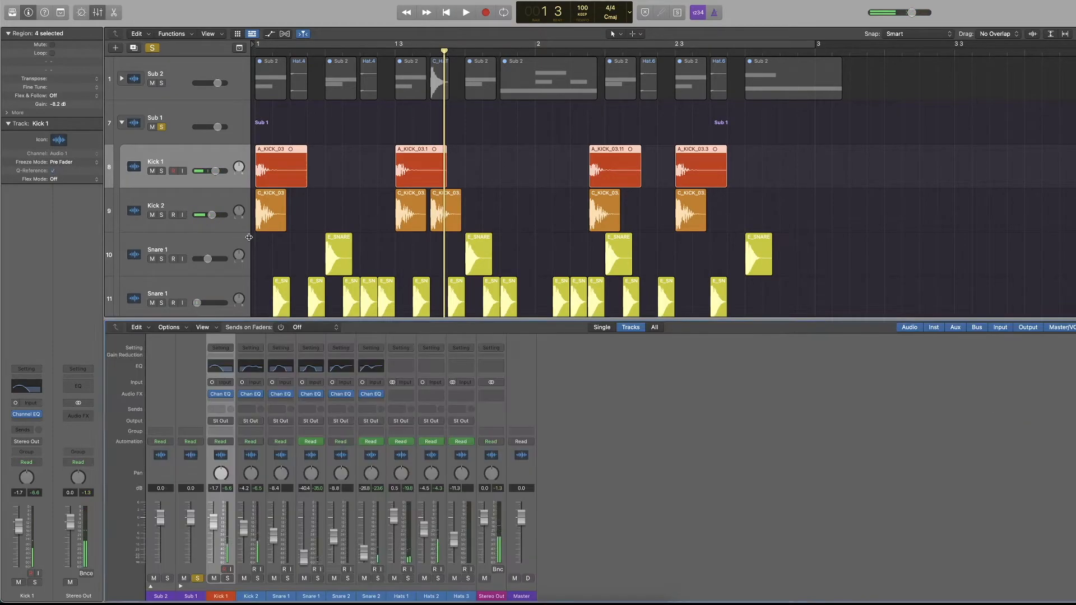
pyautogui.moveTo(462, 319); pyautogui.dragTo(467, 214)
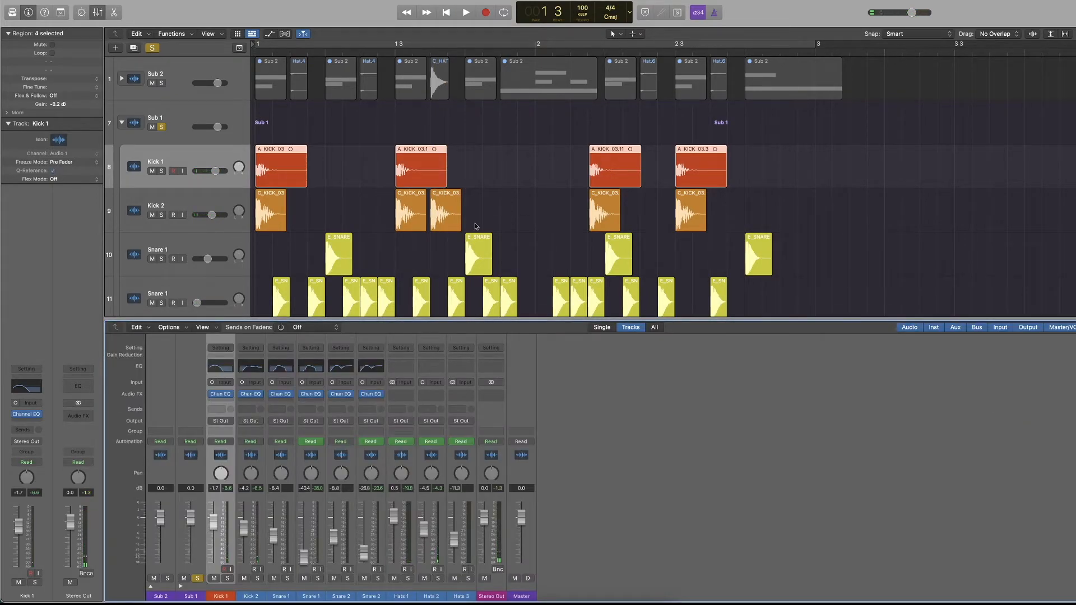
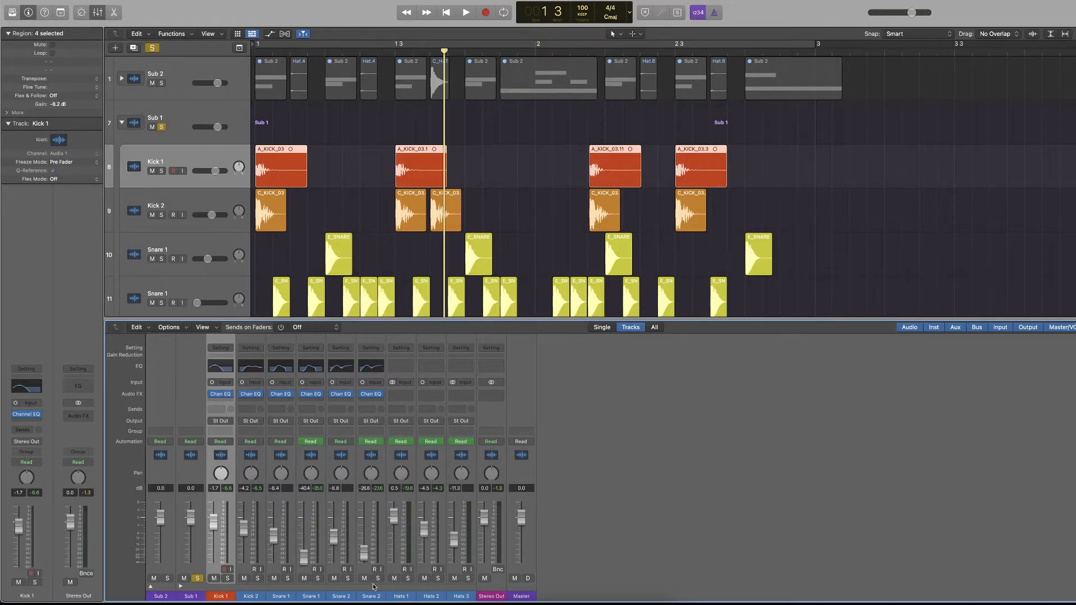
# Select all channels from Kick 1 to Hats 3 and add a send to Bus 1 on them
pyautogui.press('Up')
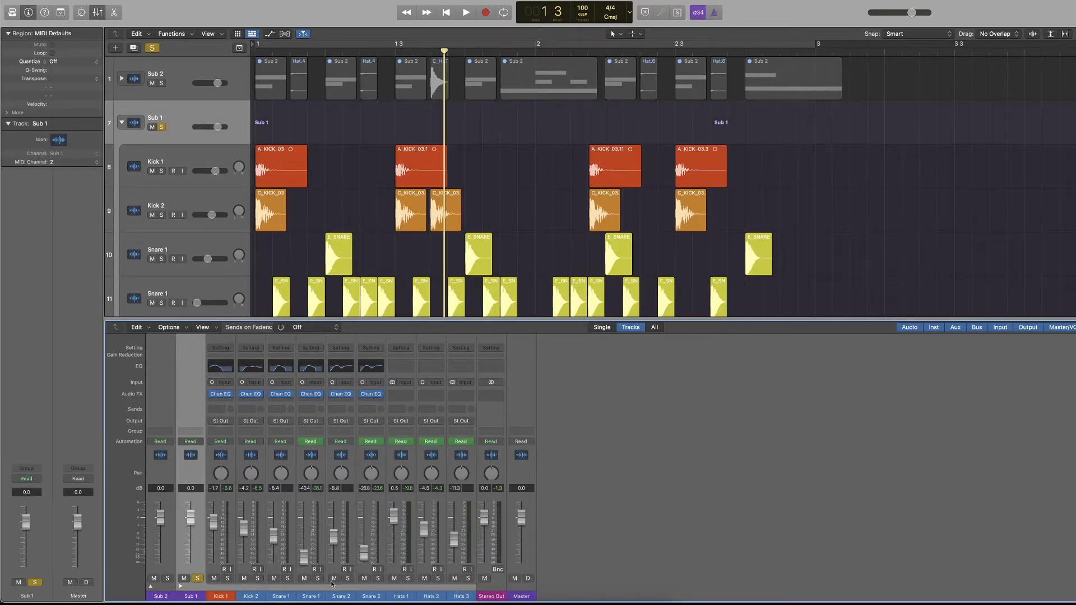
pyautogui.click(217, 595)
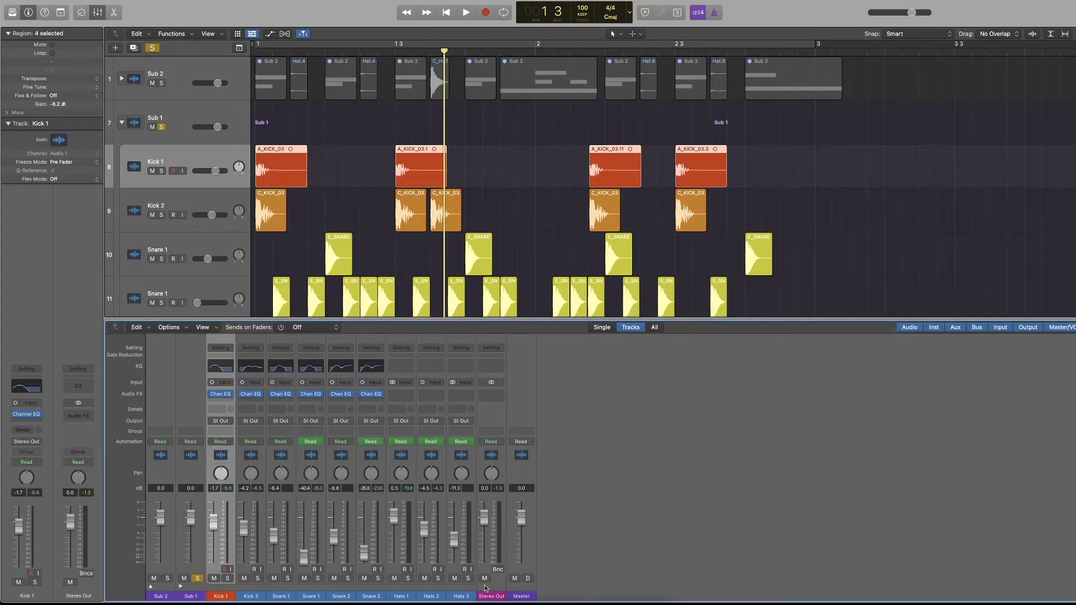
pyautogui.keyDown('shift'); pyautogui.click(460, 596); pyautogui.keyUp('shift')
pyautogui.click(212, 410)
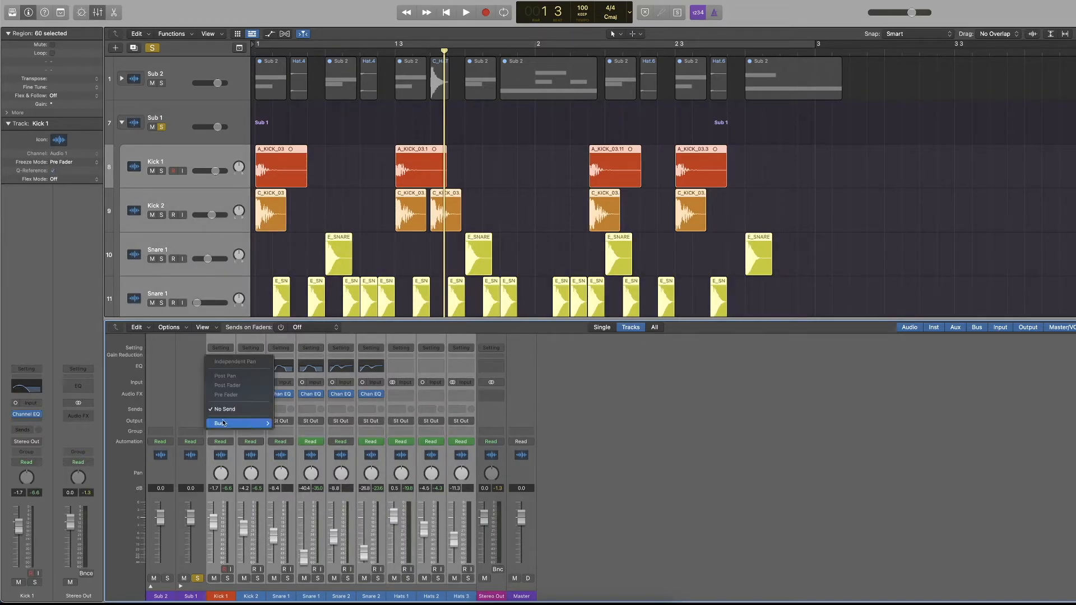
pyautogui.moveTo(226, 424)
pyautogui.click(280, 232)
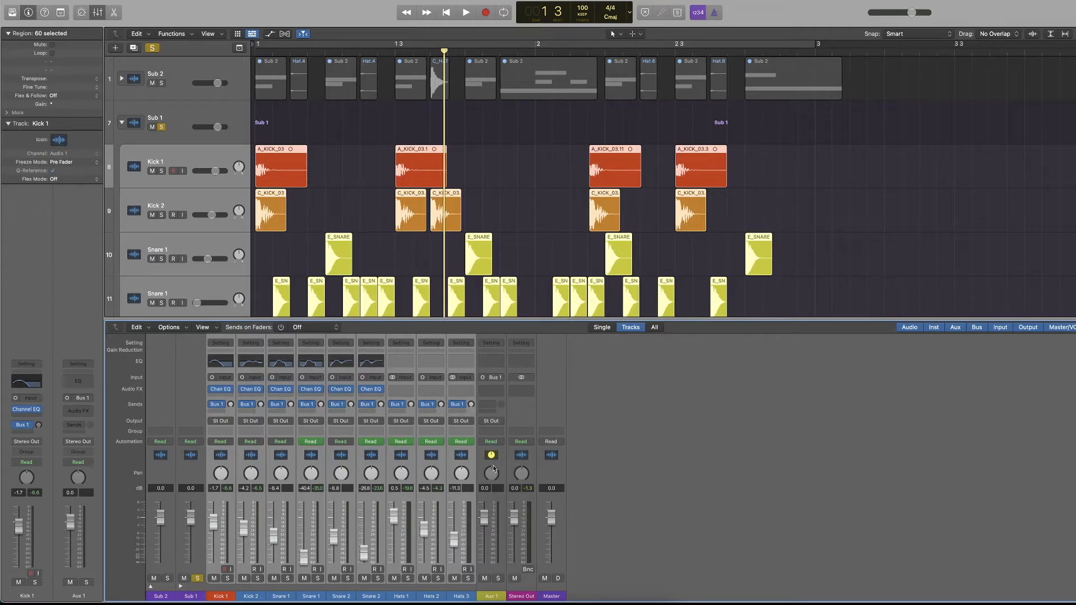
# Rename the Bus 1 aux channel as "room revb"
pyautogui.click(492, 594)
pyautogui.doubleClick(492, 596)
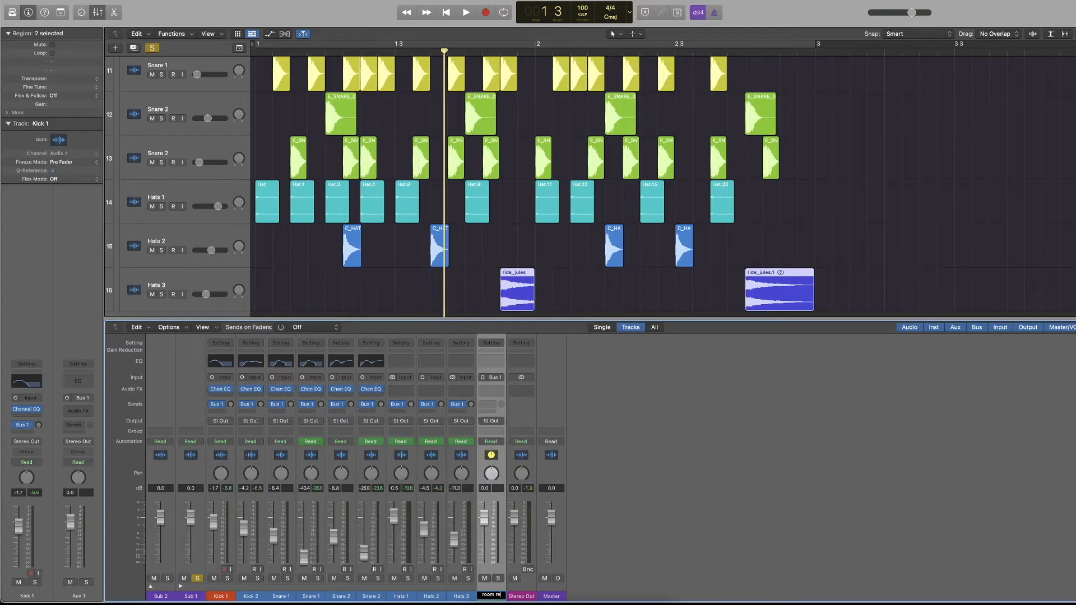
pyautogui.press('Return')
# Insert a Mono->Stereo ChromaVerb reverb on the room revb aux channel
pyautogui.click(492, 389)
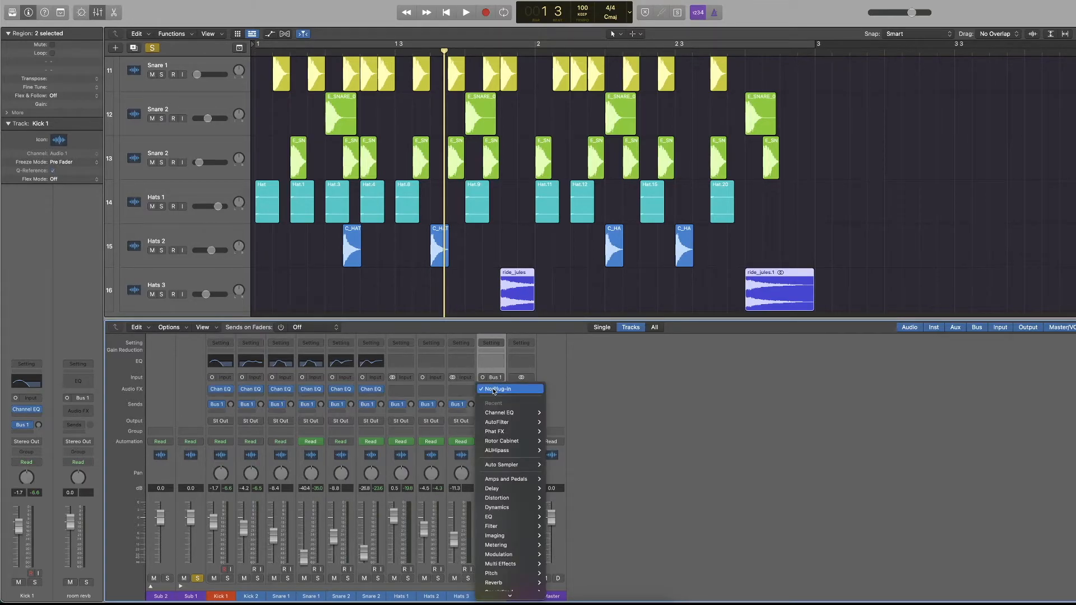
pyautogui.moveTo(501, 491)
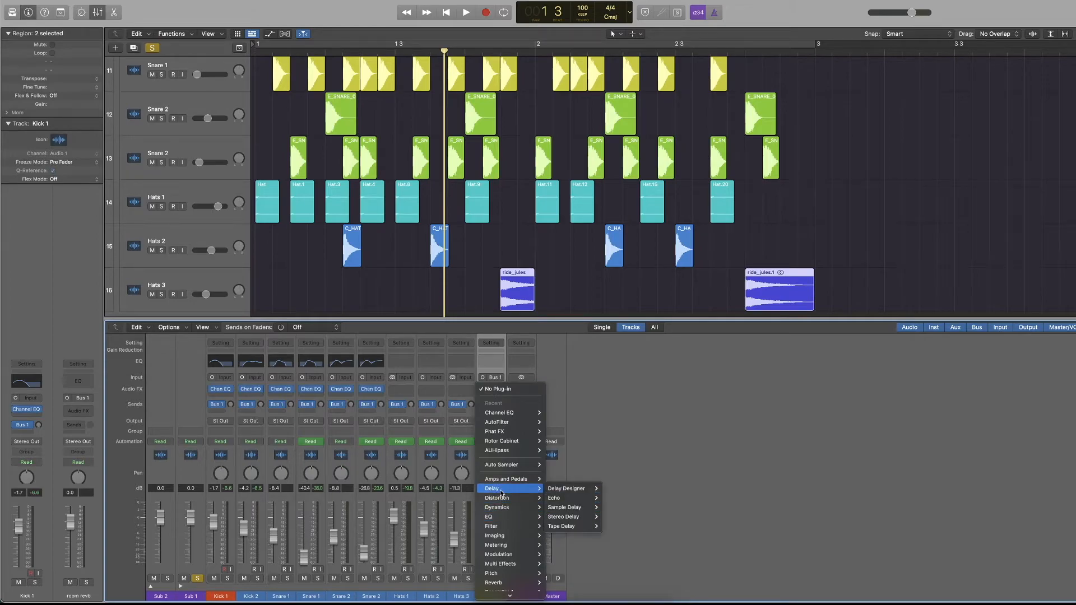
pyautogui.moveTo(506, 519)
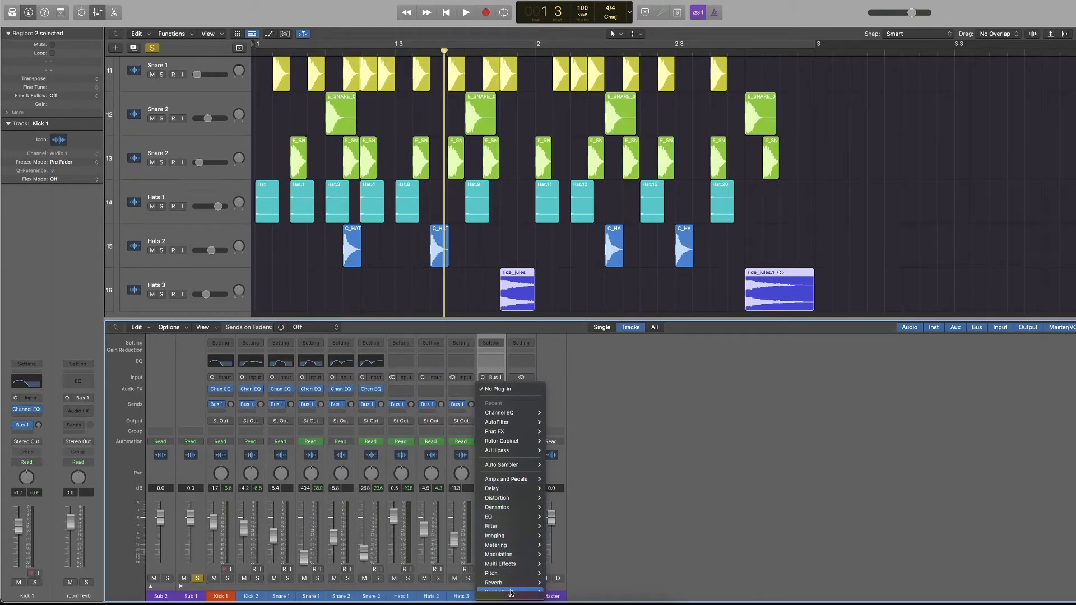
pyautogui.moveTo(507, 583)
pyautogui.moveTo(585, 568)
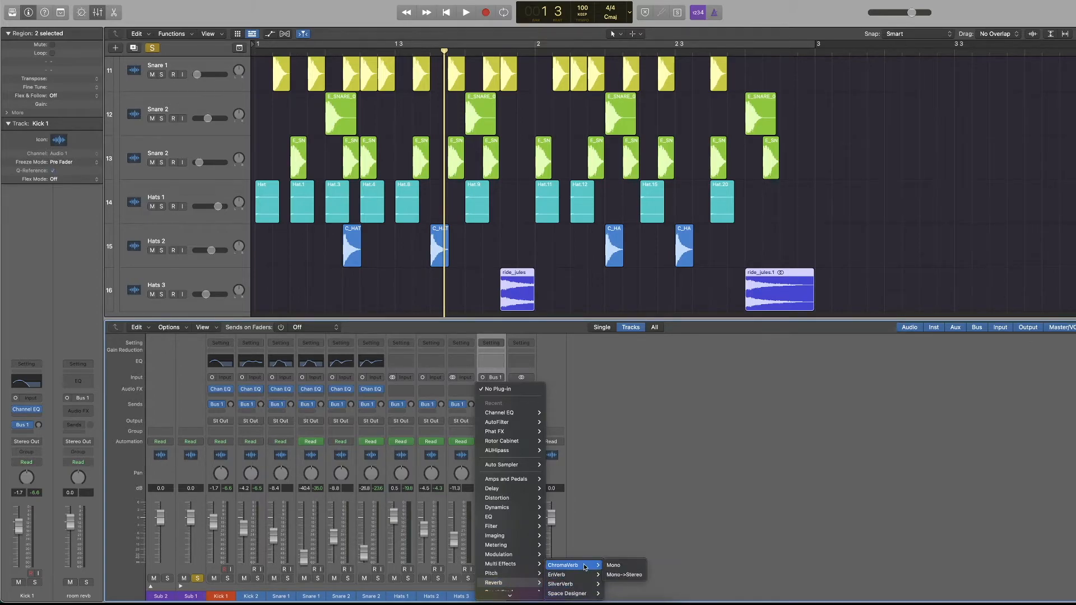
pyautogui.click(622, 574)
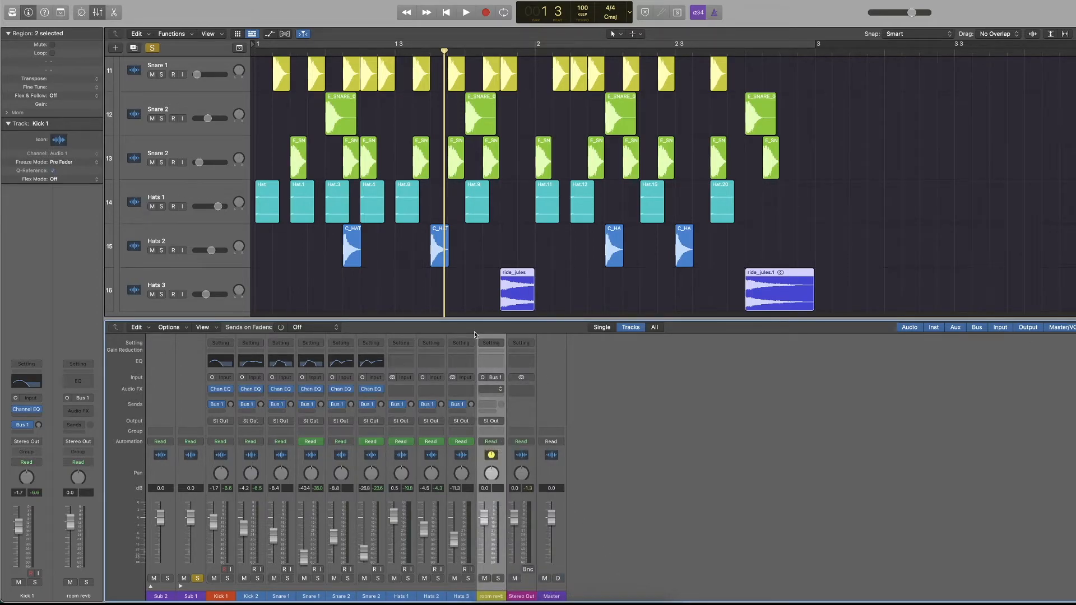
# Play the beat briefly, move the ChromaVerb window aside and load its Large Studio Drums Room preset
pyautogui.press('space')
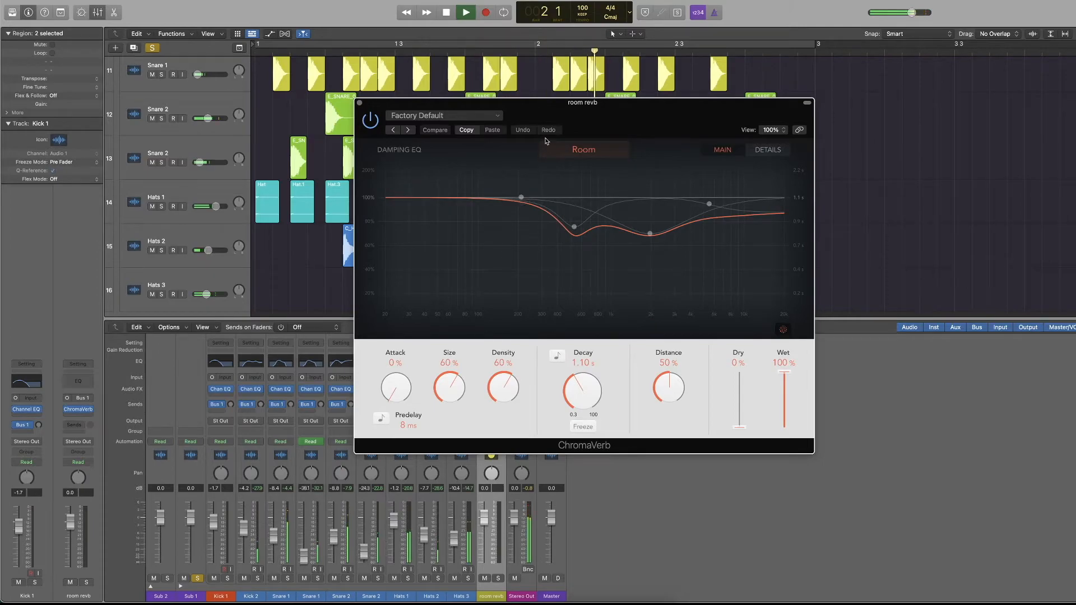
pyautogui.moveTo(594, 109); pyautogui.dragTo(804, 88)
pyautogui.press('space')
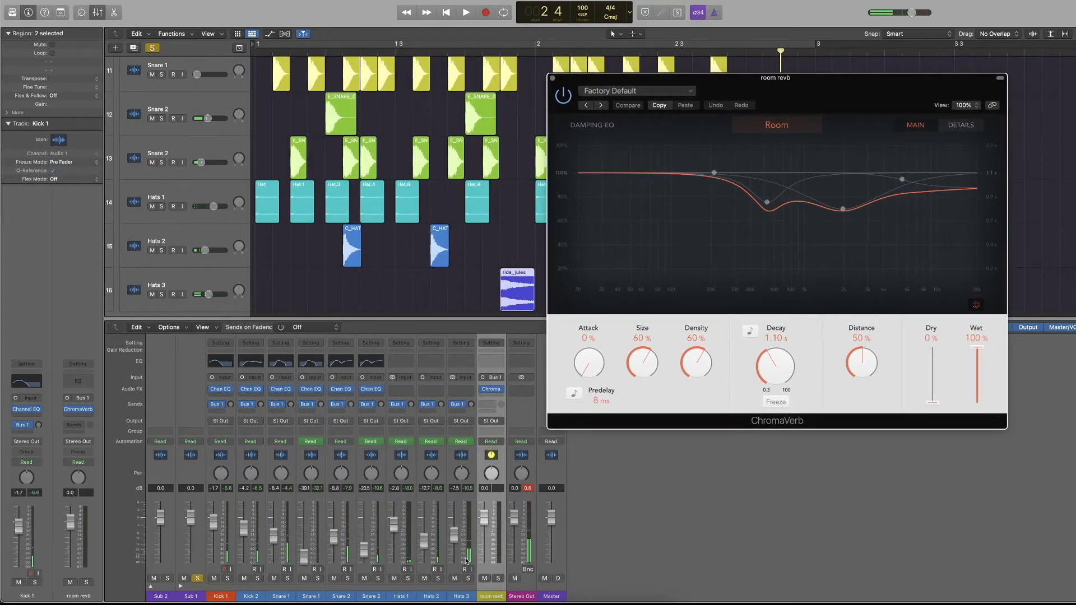
pyautogui.click(644, 91)
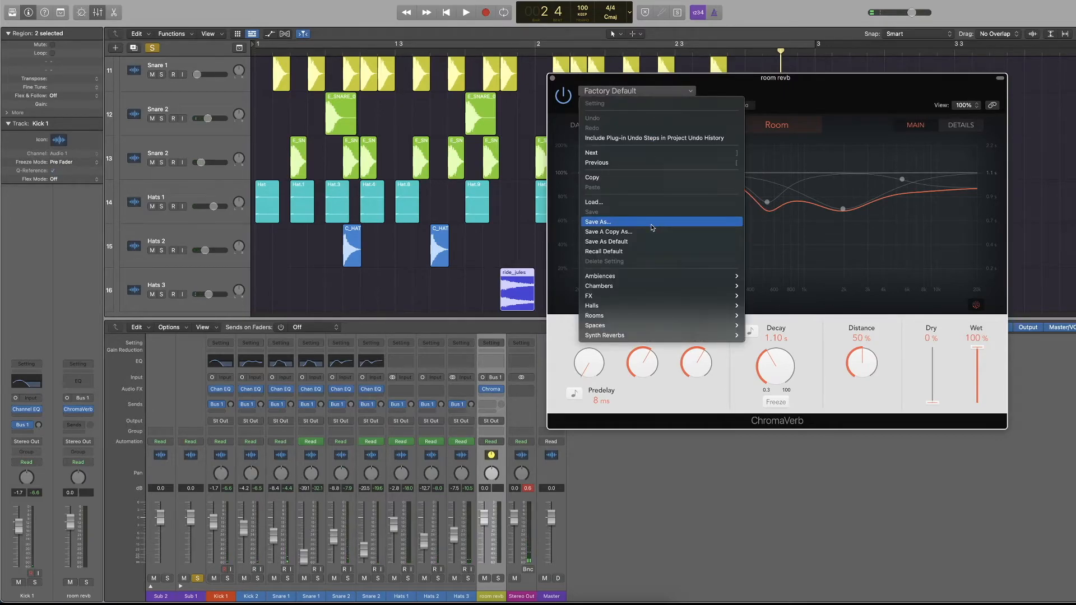
pyautogui.moveTo(659, 310)
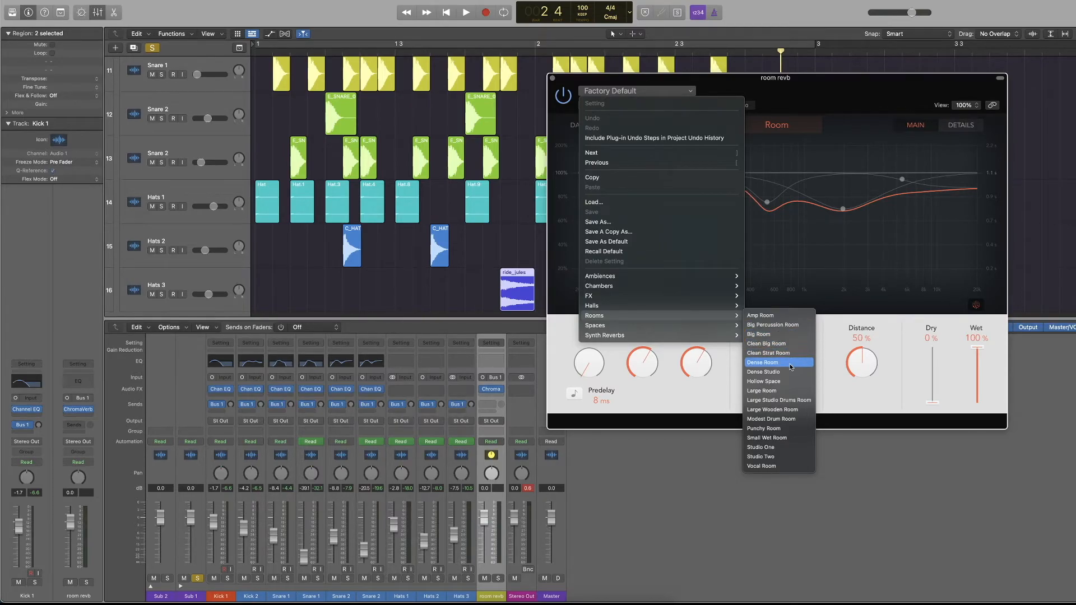
pyautogui.click(786, 401)
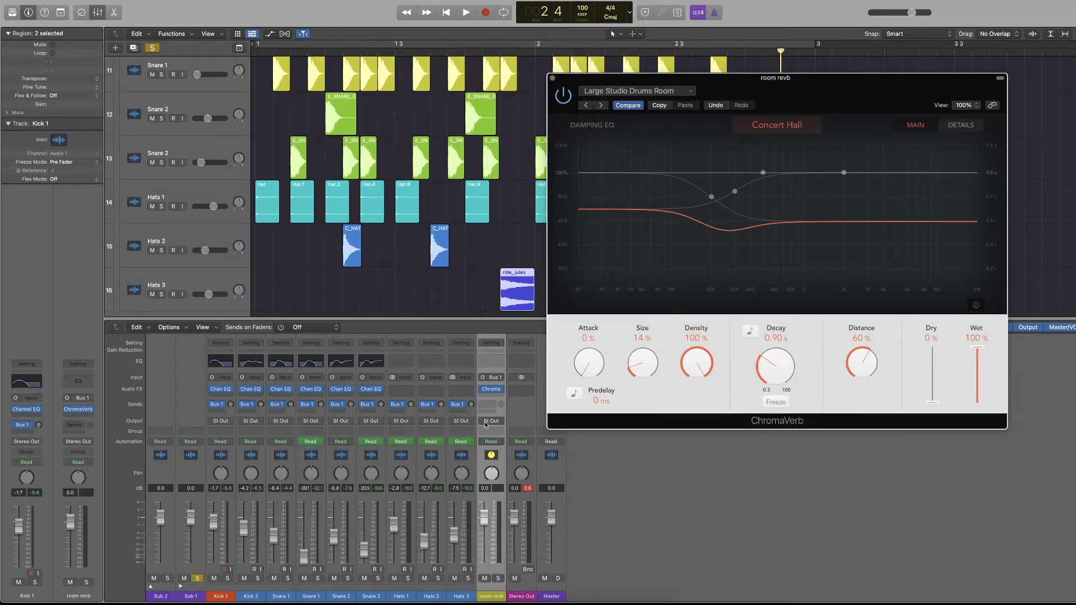
# Play the end of the beat briefly and turn on cycling over bars 1 and 2
pyautogui.press('space')
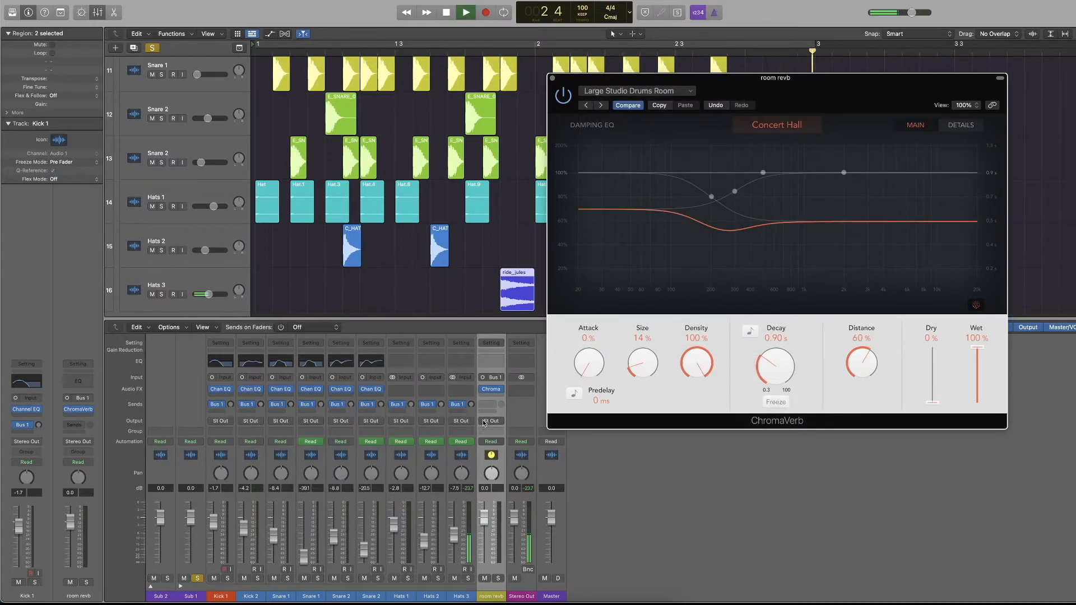
pyautogui.press('space')
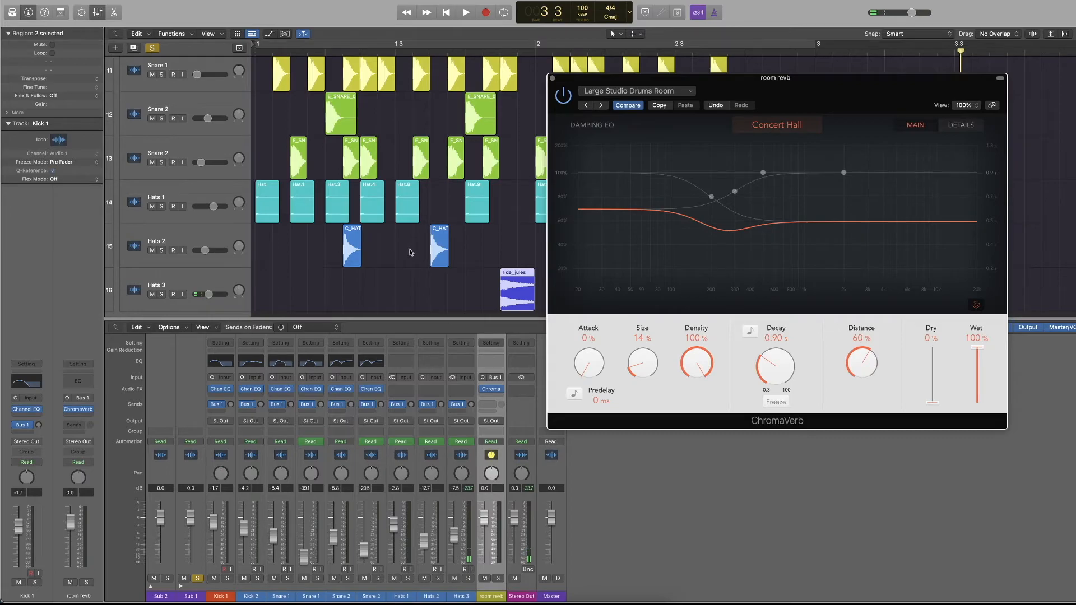
pyautogui.press('c')
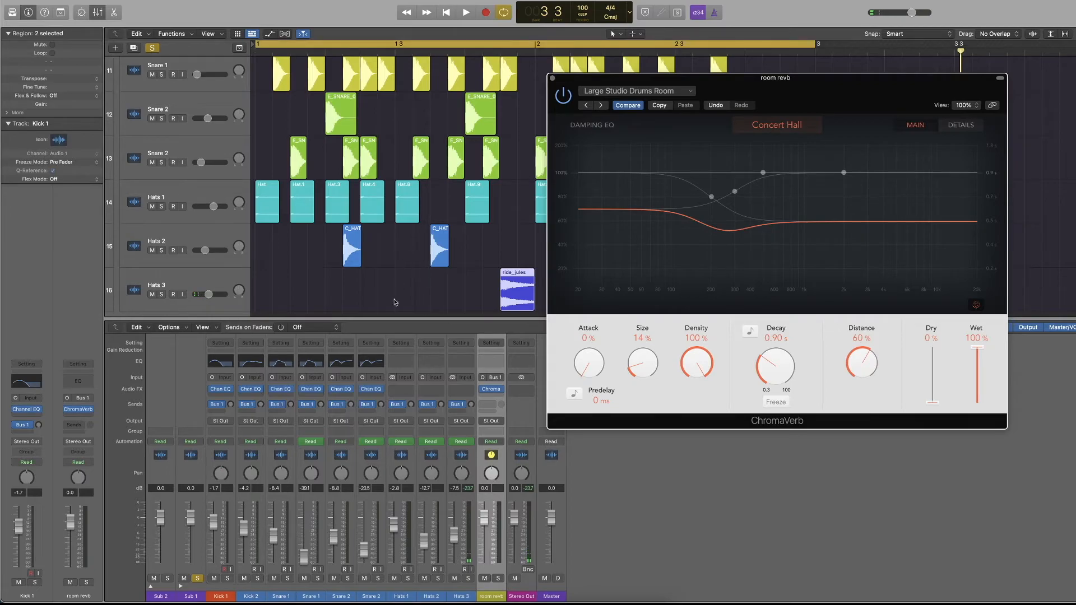
# Raise the Bus 1 sends of all channels from Kick 1 to Hats 3 together while the beat loops, and close ChromaVerb
pyautogui.click(218, 575)
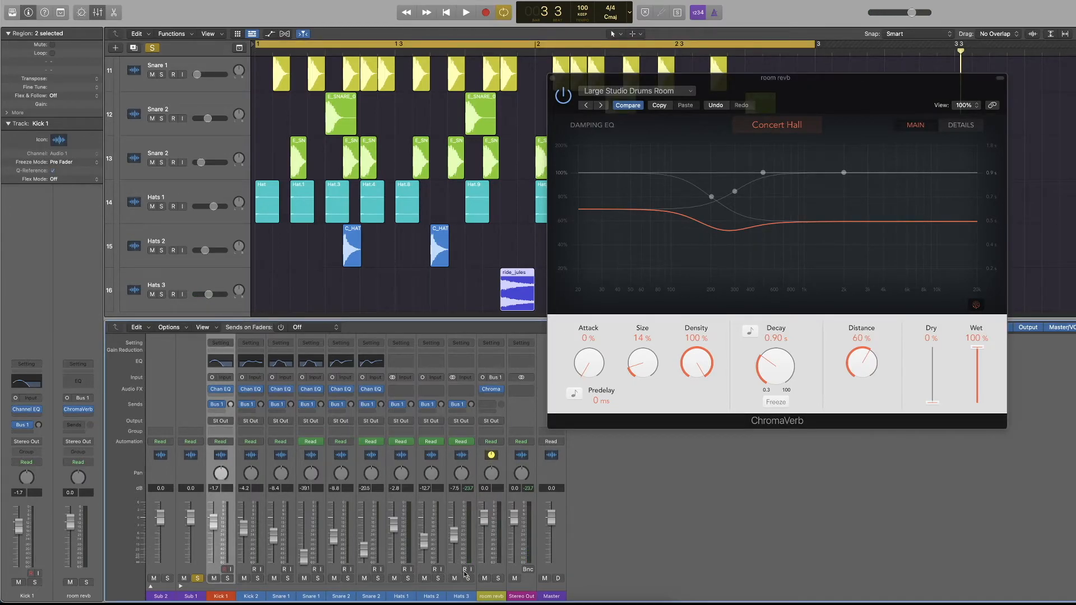
pyautogui.press('super+a')
pyautogui.press('space')
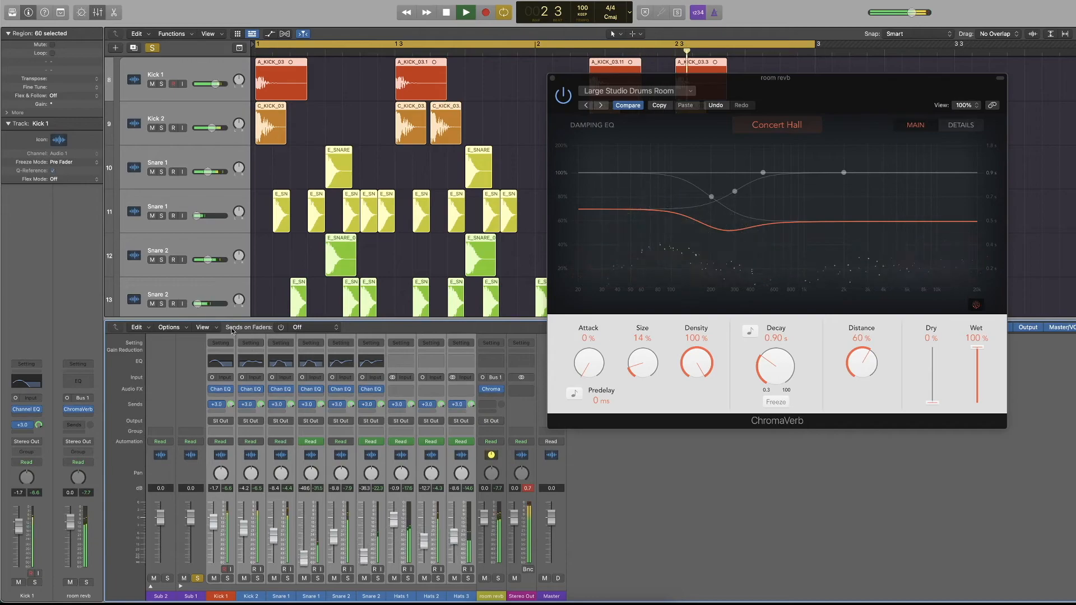
pyautogui.moveTo(219, 369); pyautogui.dragTo(216, 384)
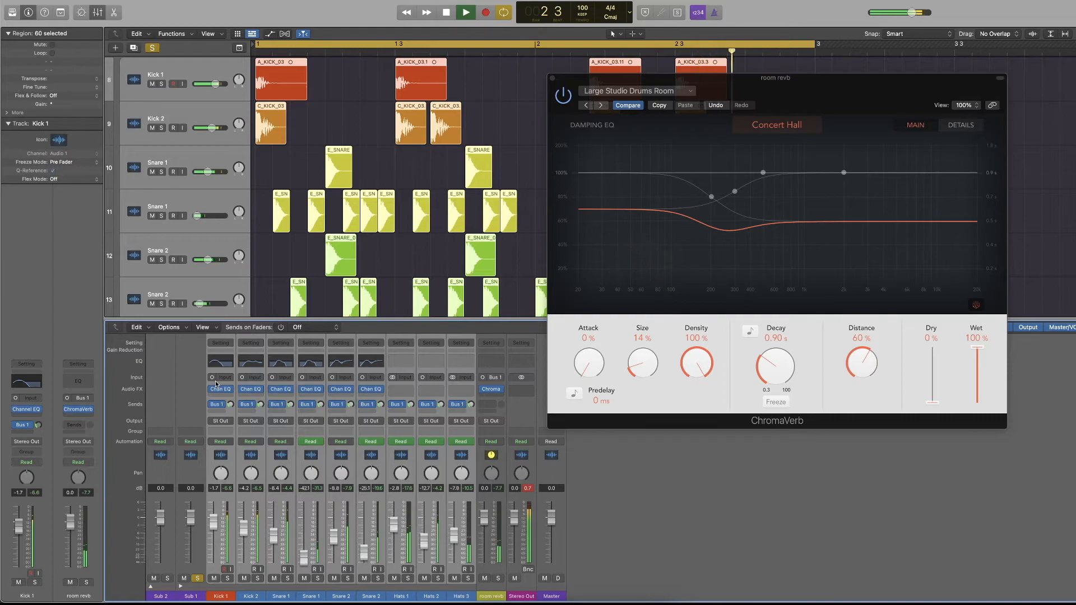
pyautogui.press('space')
pyautogui.click(554, 77)
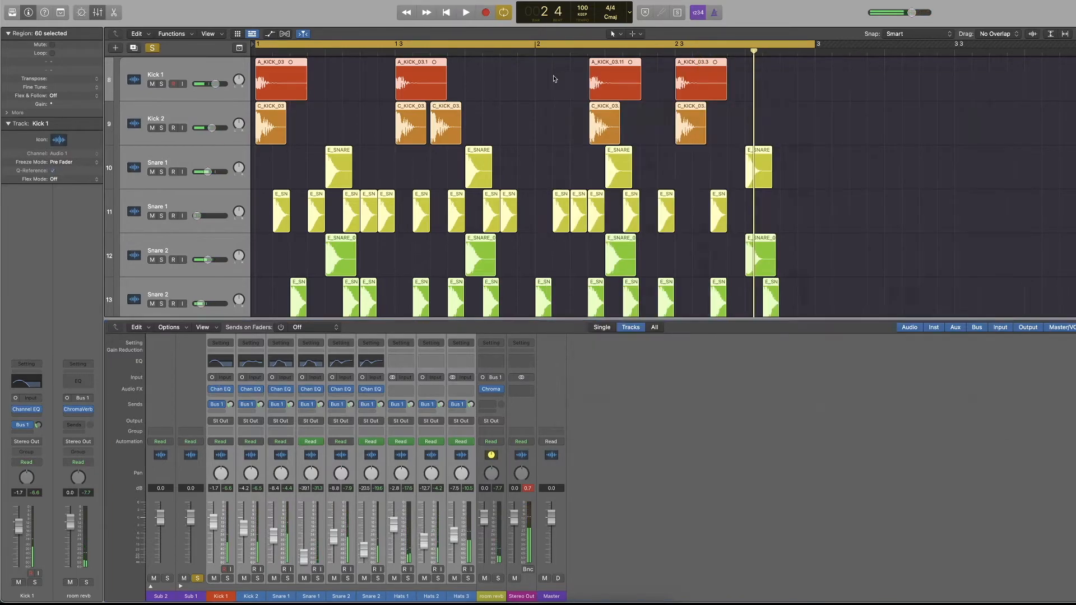
pyautogui.click(516, 422)
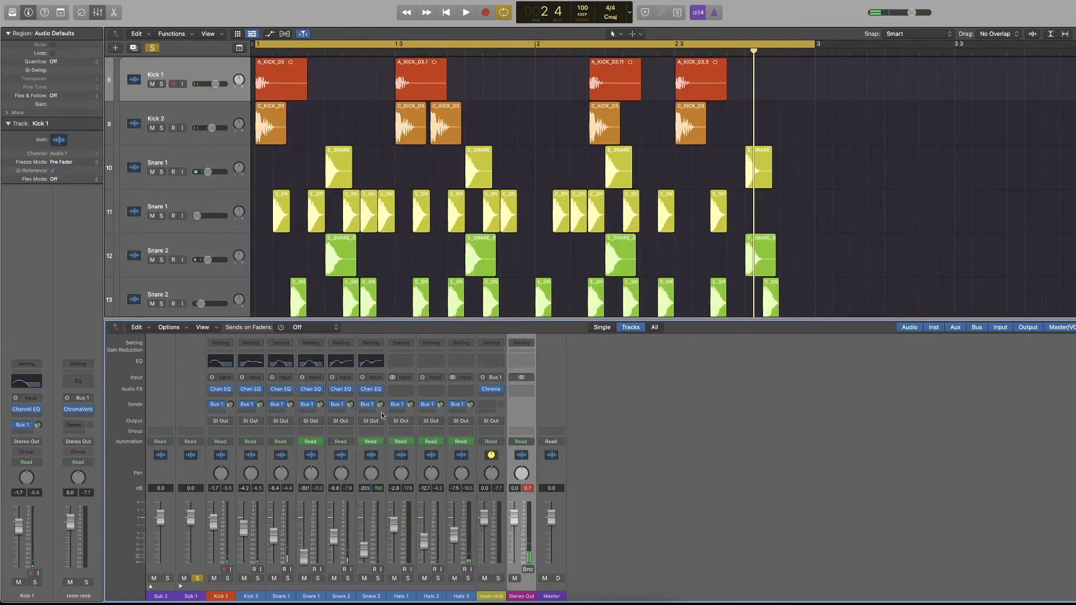
pyautogui.click(252, 414)
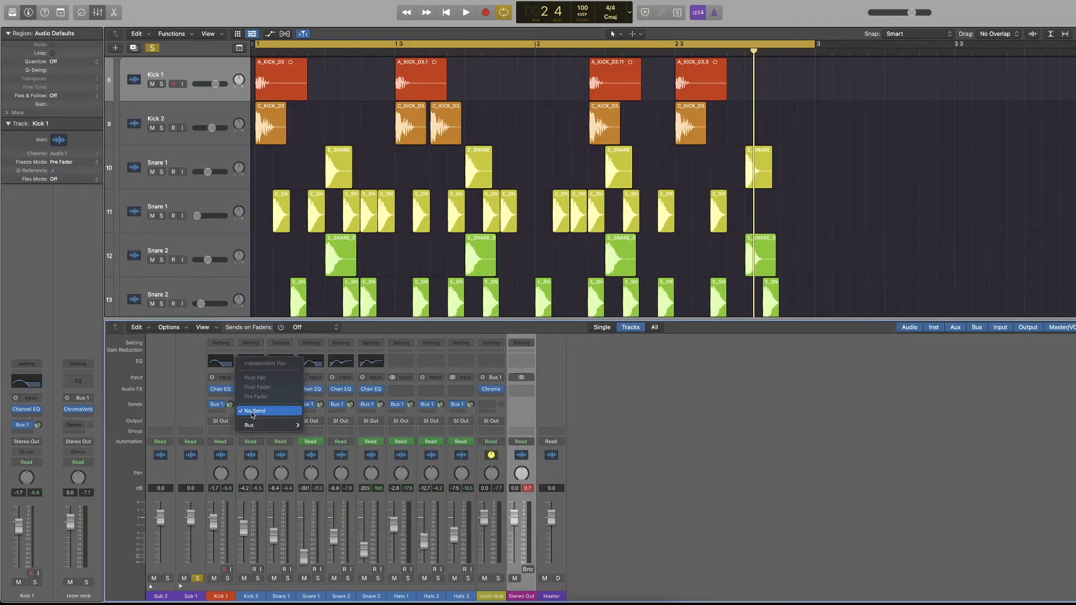
pyautogui.click(190, 418)
pyautogui.click(280, 412)
pyautogui.click(191, 414)
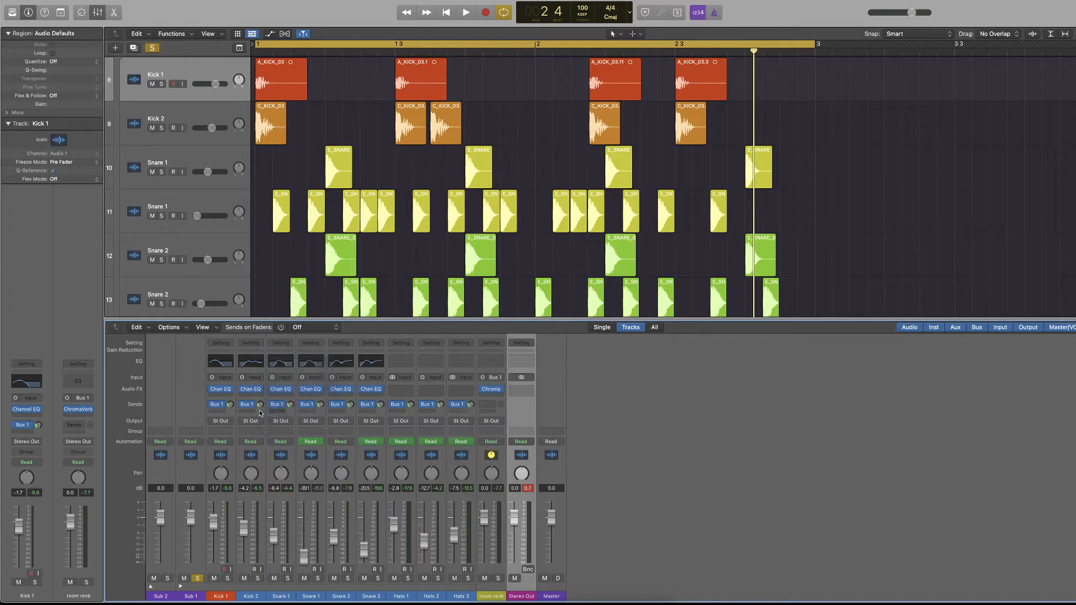
pyautogui.click(307, 413)
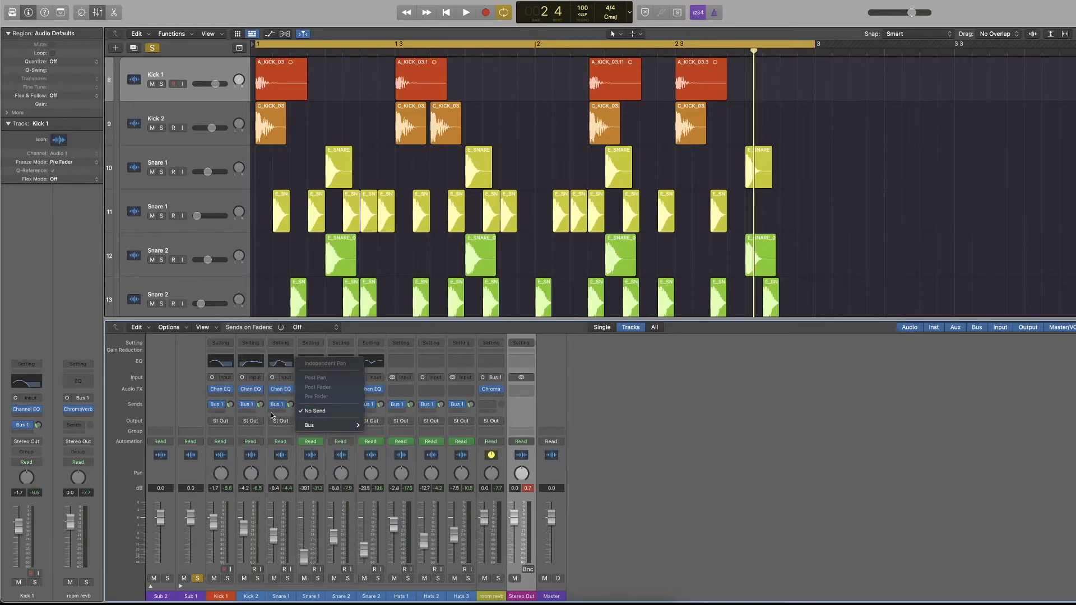
pyautogui.click(277, 414)
# Select both Snare 1 channels and add a second send to Bus 2 on them
pyautogui.click(277, 415)
pyautogui.click(307, 413)
pyautogui.click(288, 414)
pyautogui.click(303, 415)
pyautogui.click(306, 413)
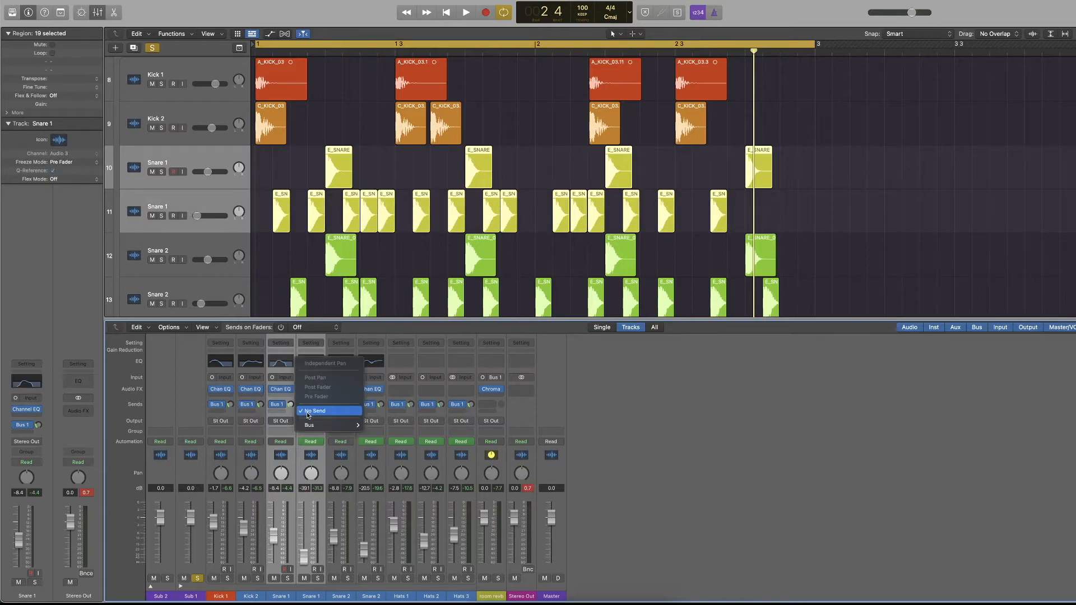
pyautogui.moveTo(313, 430)
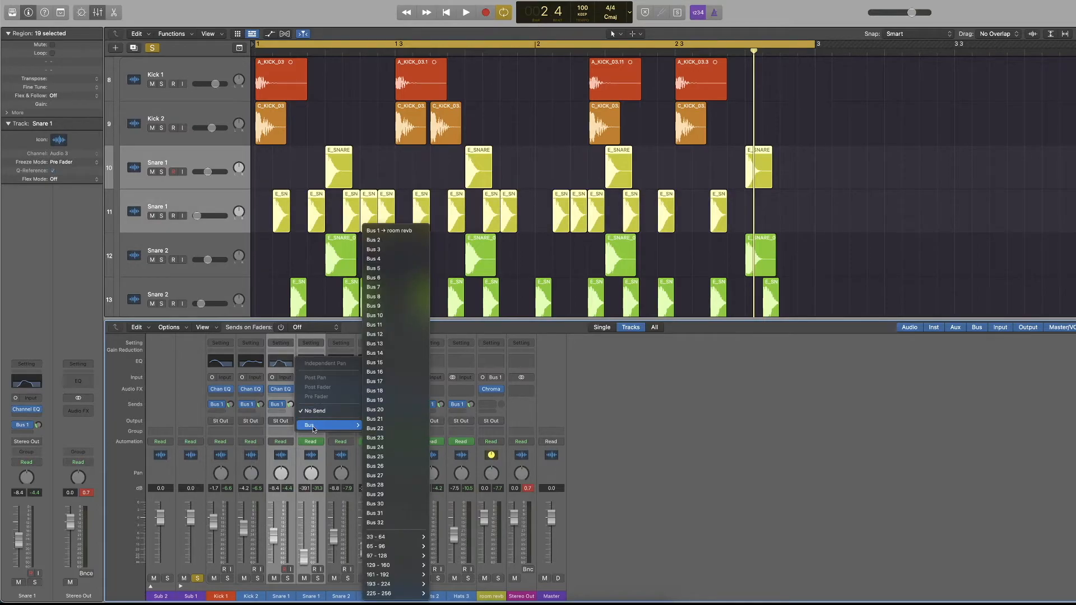
pyautogui.click(401, 245)
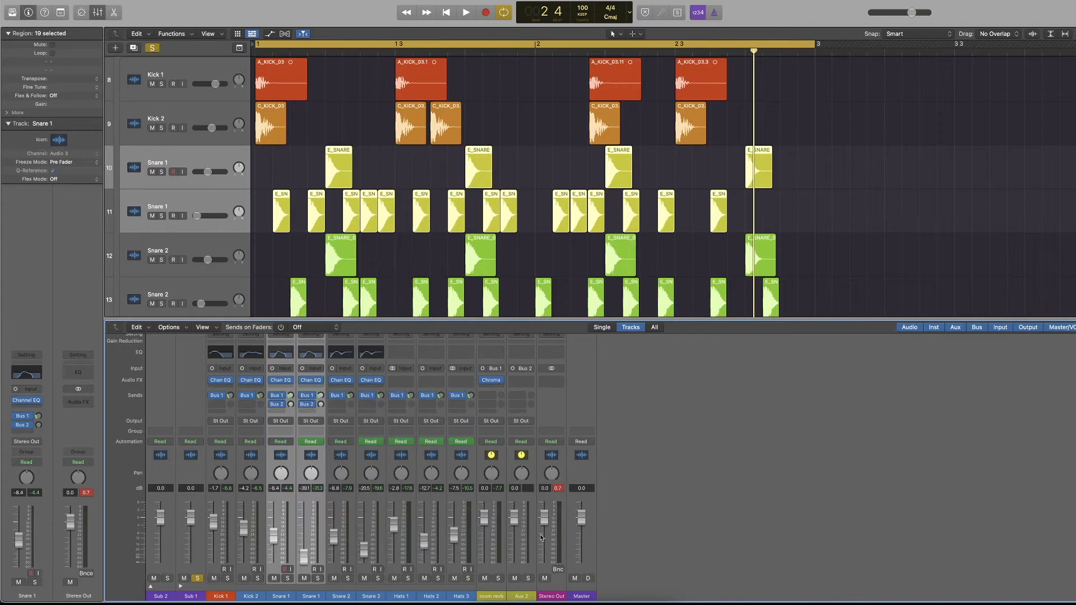
# Rename the Bus 2 aux channel as "snare verb" and insert ChromaVerb on it
pyautogui.doubleClick(521, 596)
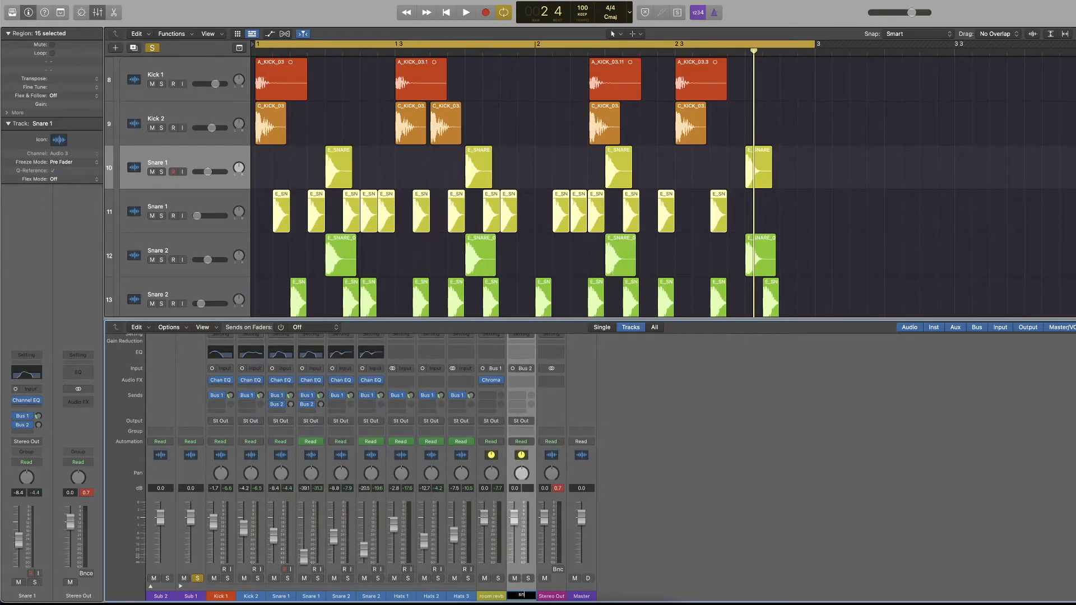
pyautogui.press('Return')
pyautogui.click(521, 380)
pyautogui.moveTo(541, 403)
pyautogui.click(596, 413)
# Load the Punchy Room preset in the snare verb channel's ChromaVerb and close the plug-in
pyautogui.click(491, 114)
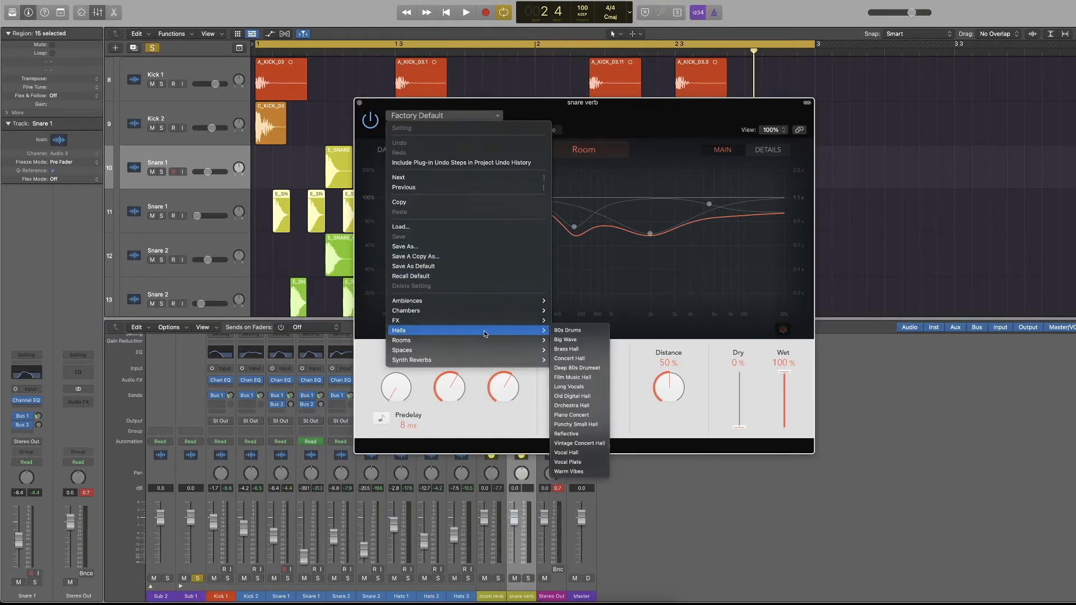
pyautogui.moveTo(488, 344)
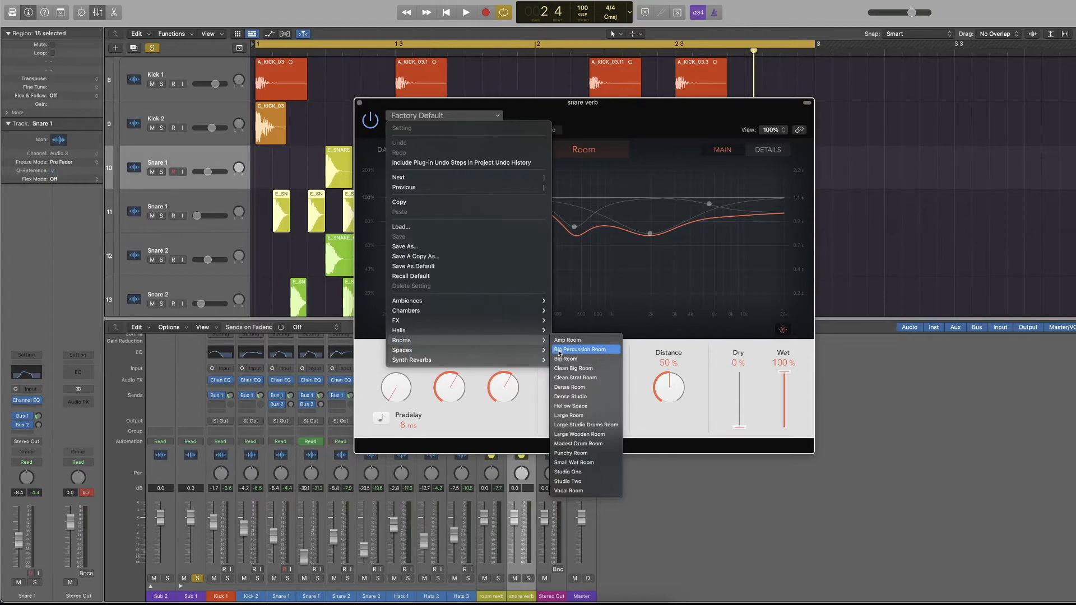
pyautogui.click(570, 453)
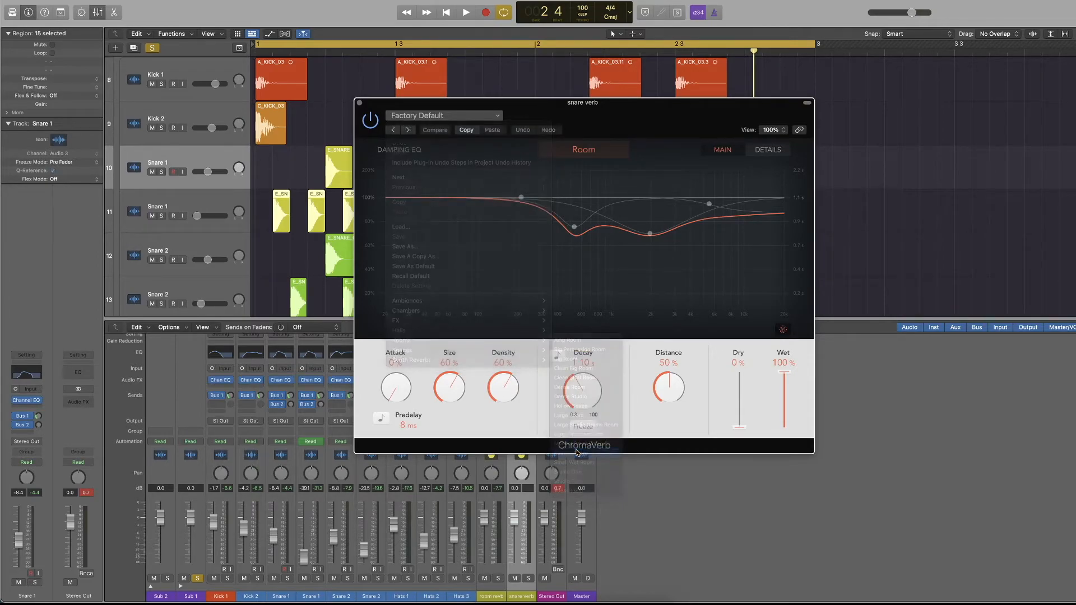
pyautogui.click(360, 103)
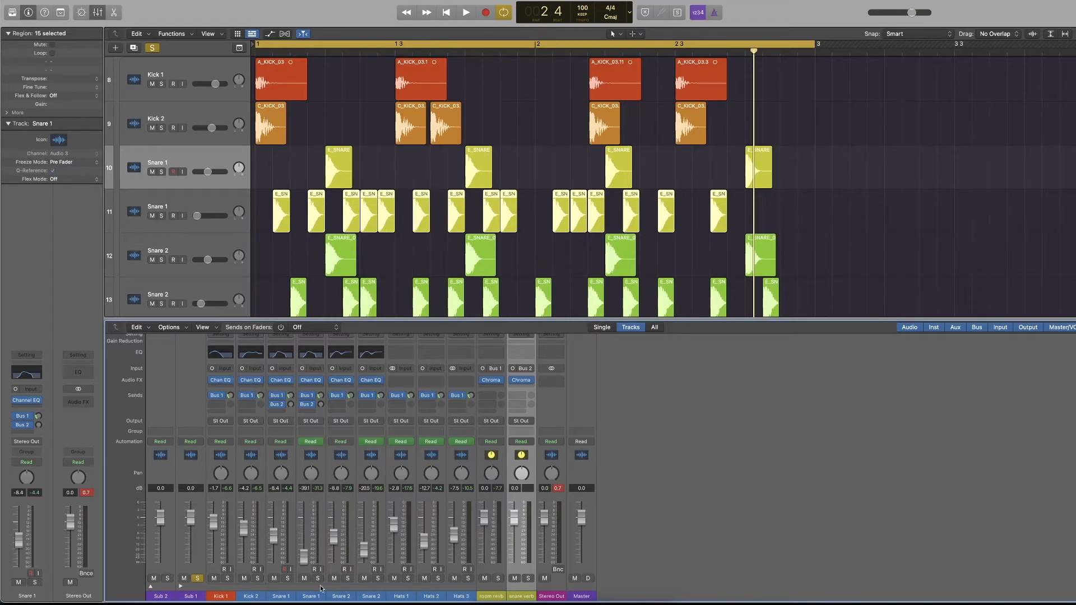
# Select both Snare 1 channels again and raise their Bus 2 sends together while playing the beat
pyautogui.click(287, 589)
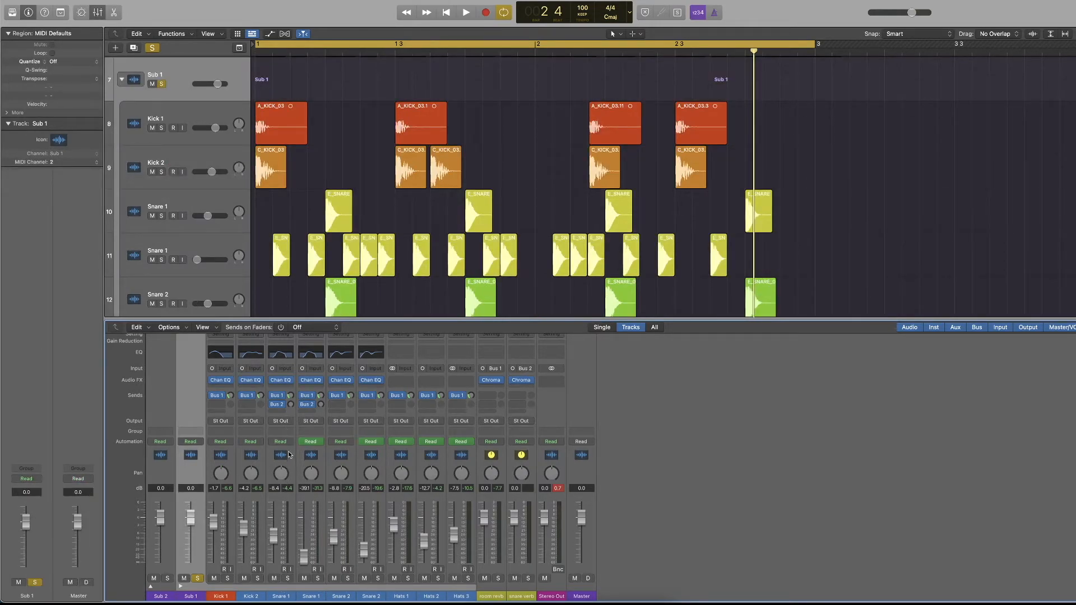
pyautogui.click(292, 457)
pyautogui.keyDown('shift'); pyautogui.click(321, 463); pyautogui.keyUp('shift')
pyautogui.press('space')
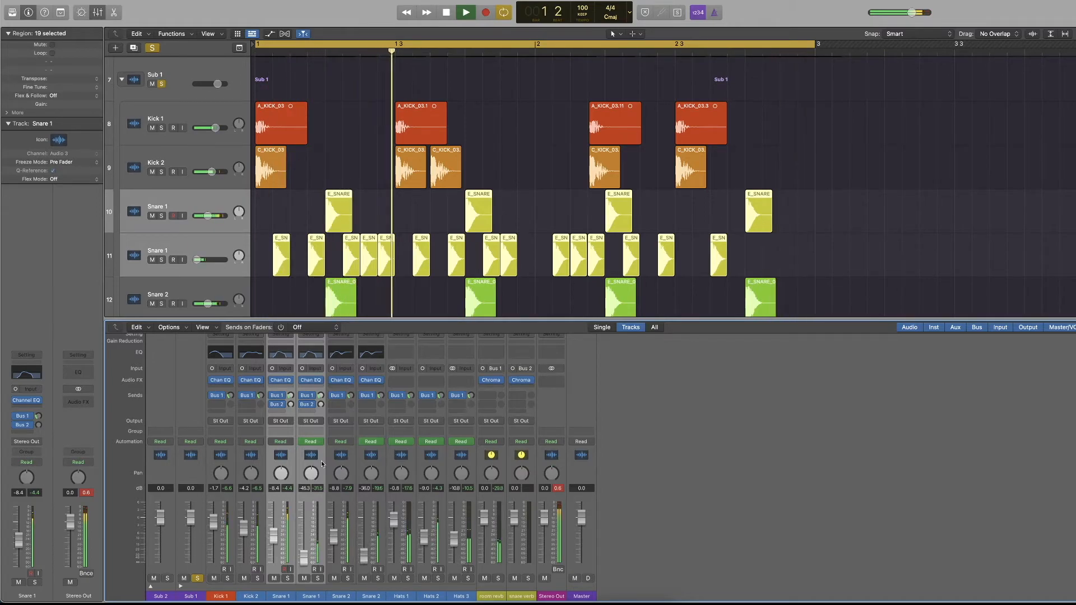
pyautogui.press('space')
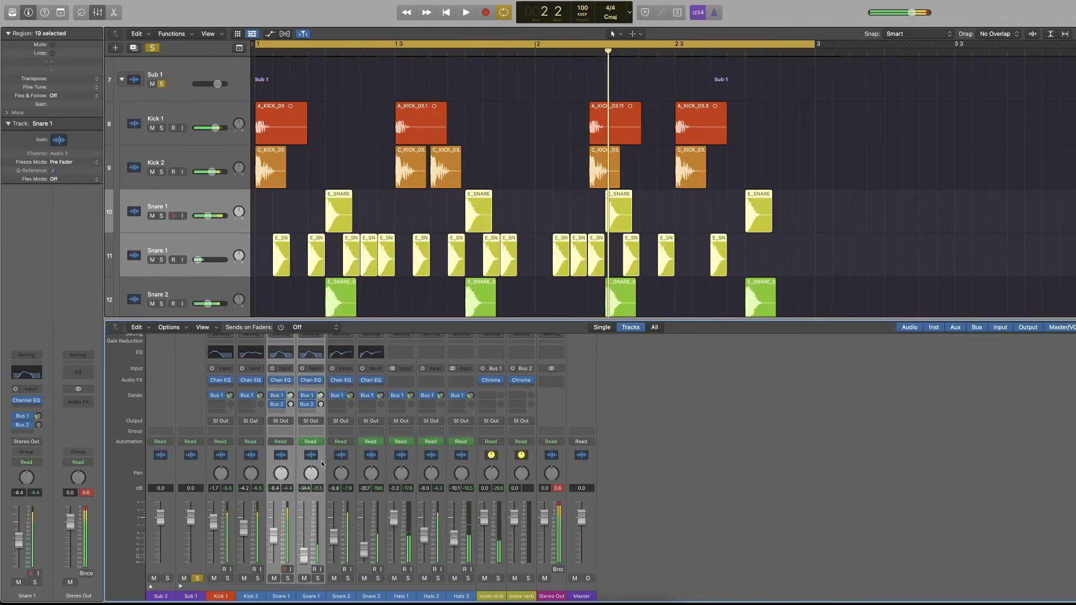
pyautogui.press('space')
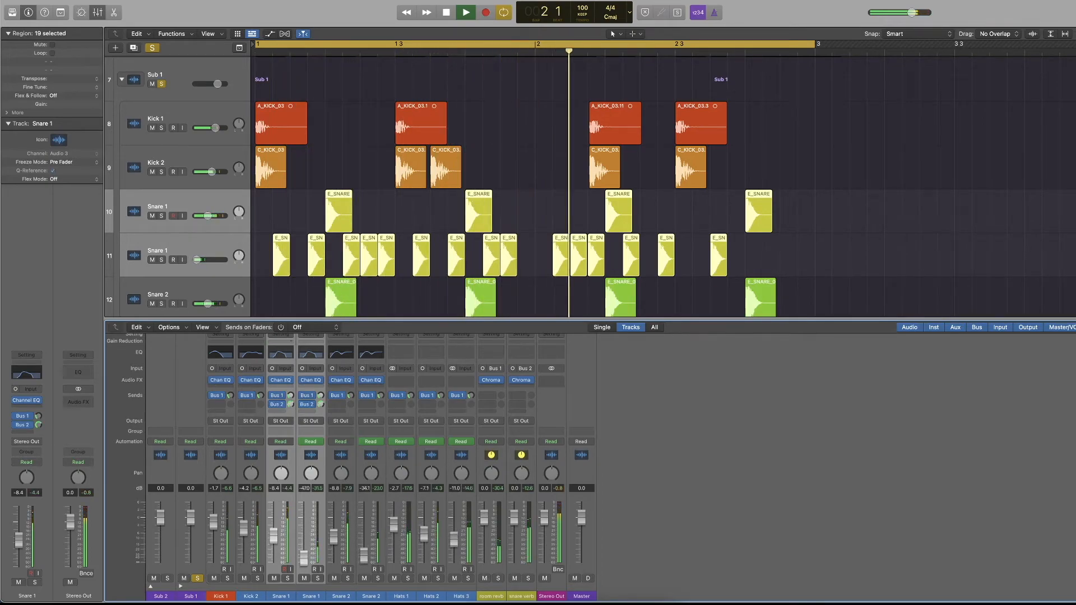
pyautogui.press('space')
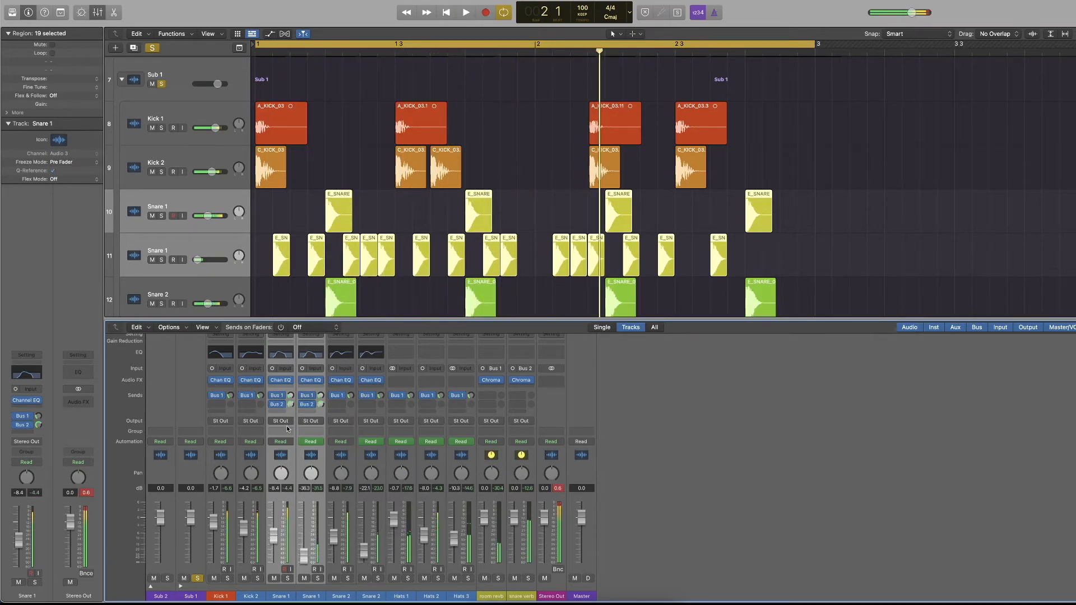
# Open the snare verb channel's ChromaVerb, move its window off the channel strips, and play the beat to hear the reverb
pyautogui.click(521, 383)
pyautogui.moveTo(609, 121); pyautogui.dragTo(800, 107)
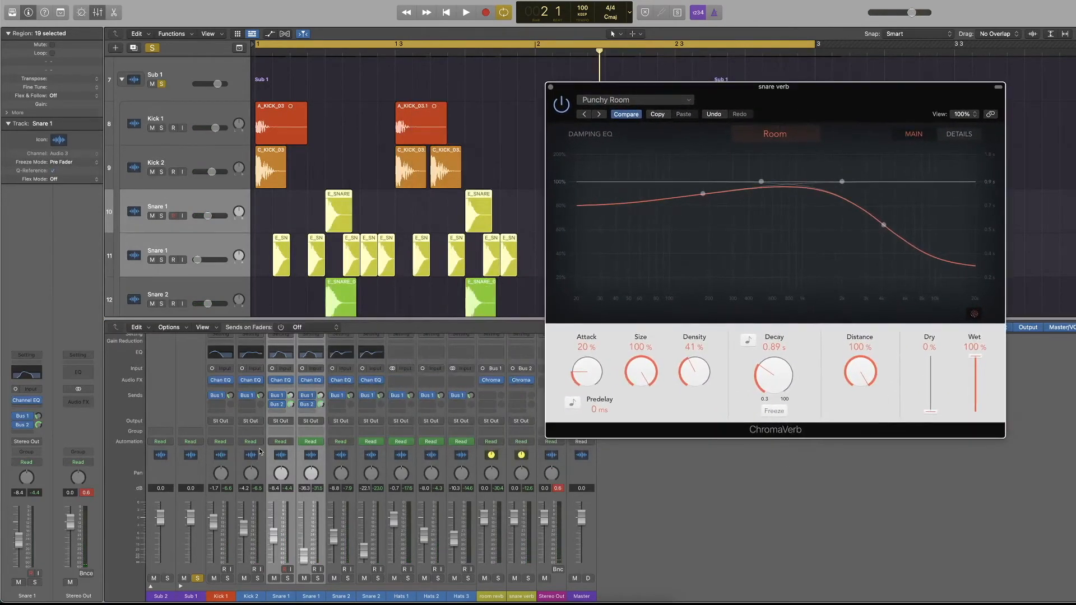
pyautogui.press('space')
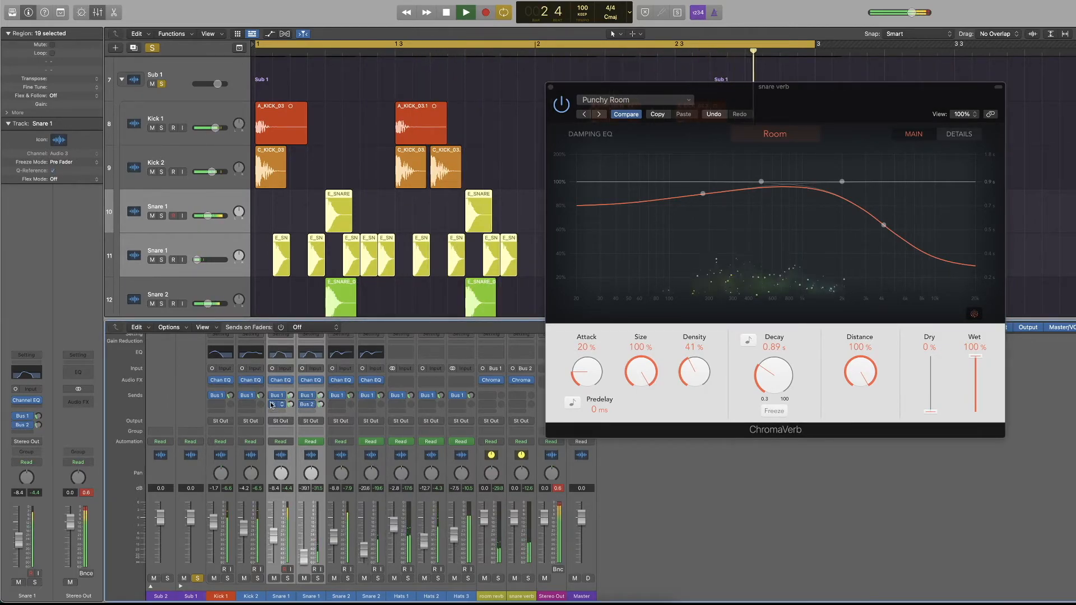
pyautogui.press('space')
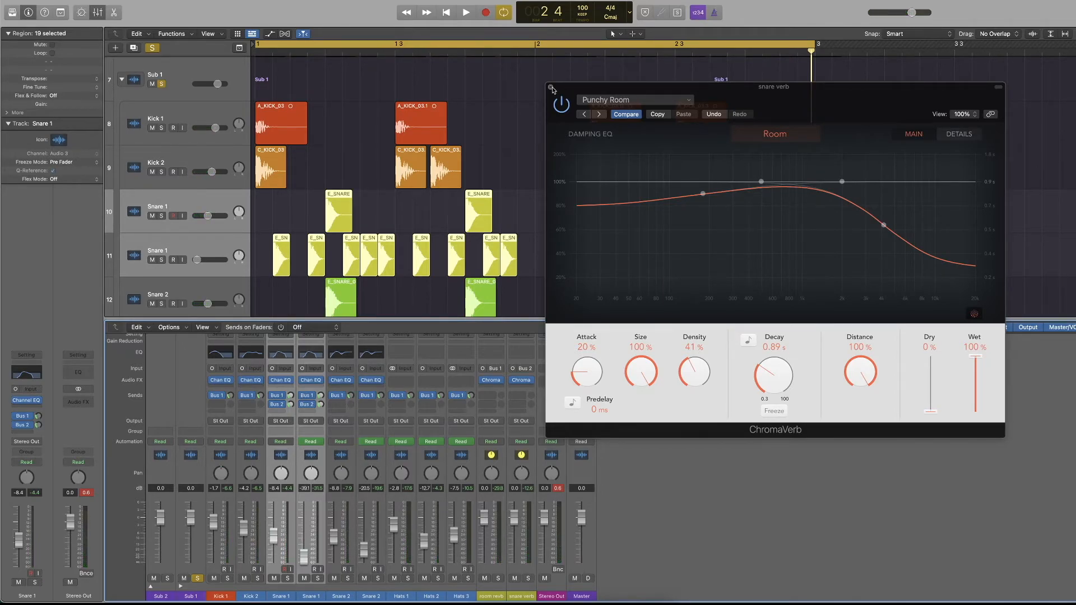
# Select the Hats 1, Hats 2 and Hats 3 channels, raise their Bus 1 sends together during playback, and close the ChromaVerb window
pyautogui.scroll(-3, 366, 258)
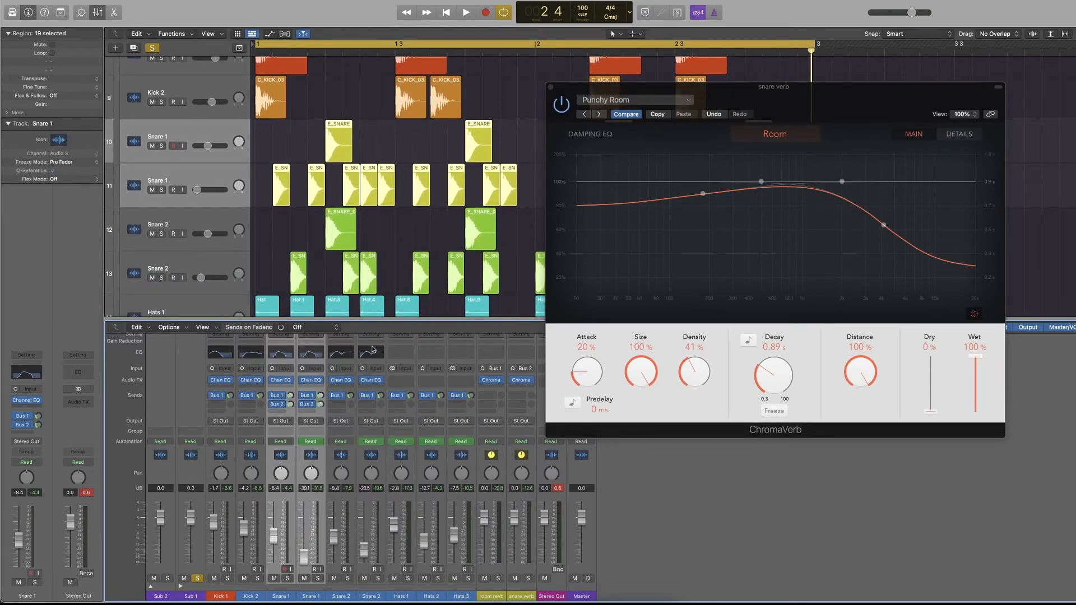
pyautogui.scroll(-2, 356, 283)
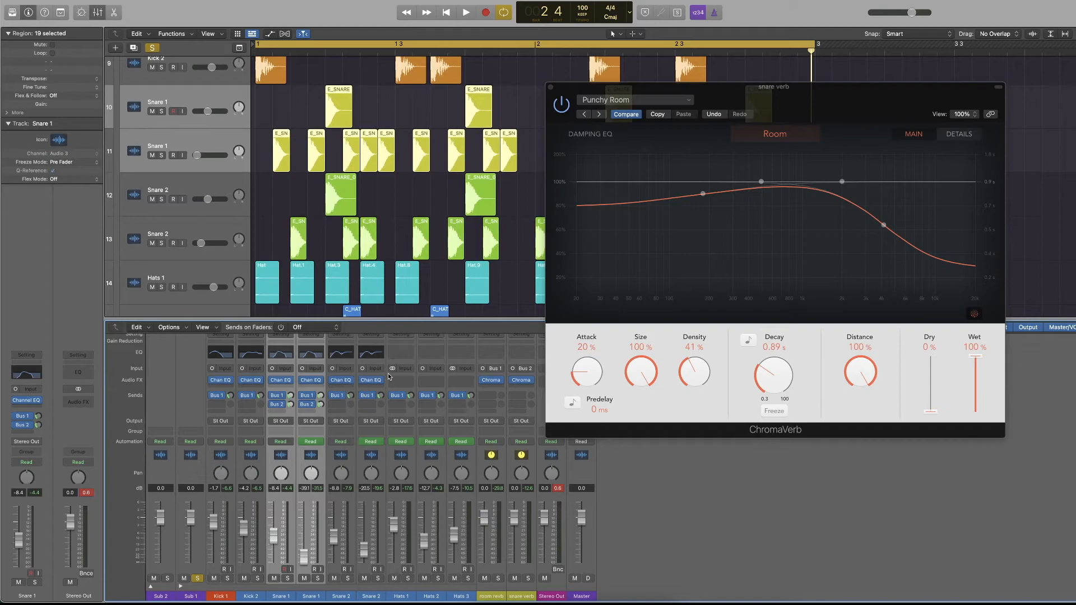
pyautogui.click(400, 587)
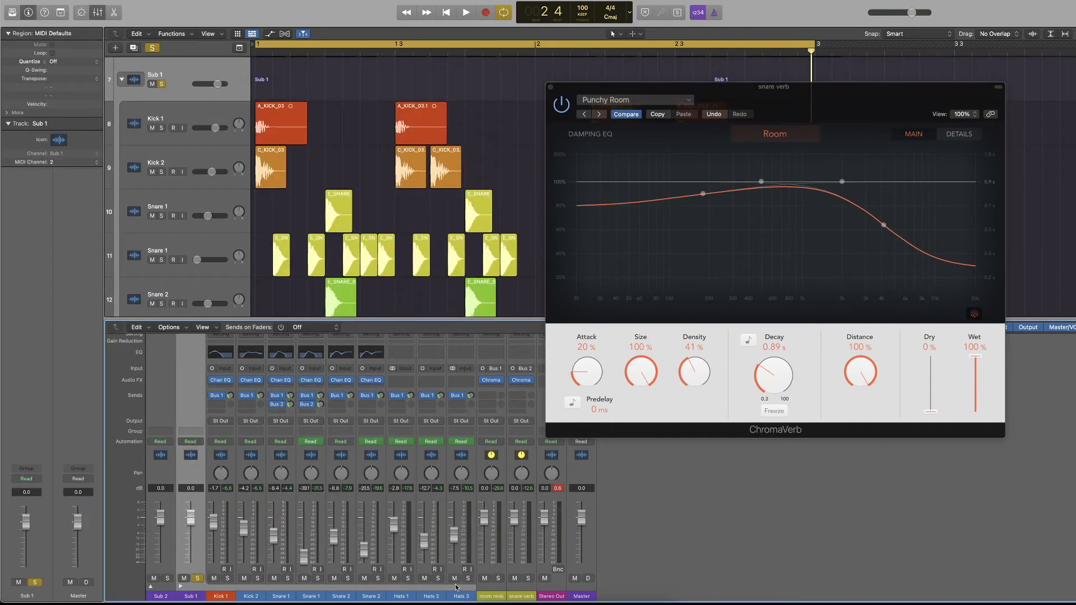
pyautogui.click(455, 575)
pyautogui.keyDown('shift'); pyautogui.click(396, 571); pyautogui.keyUp('shift')
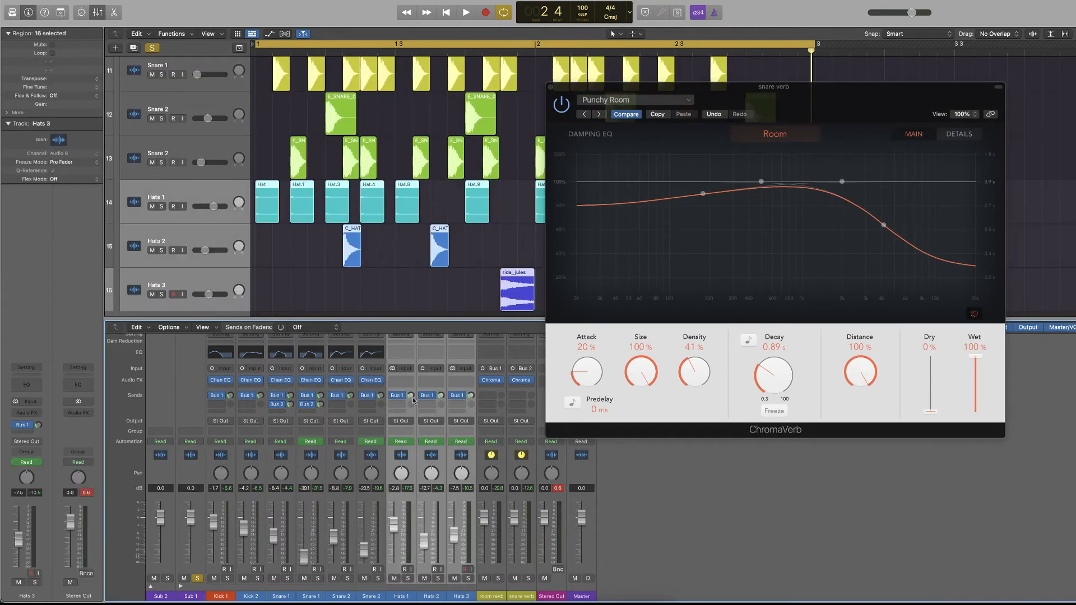
pyautogui.press('space')
pyautogui.moveTo(411, 397); pyautogui.dragTo(408, 387)
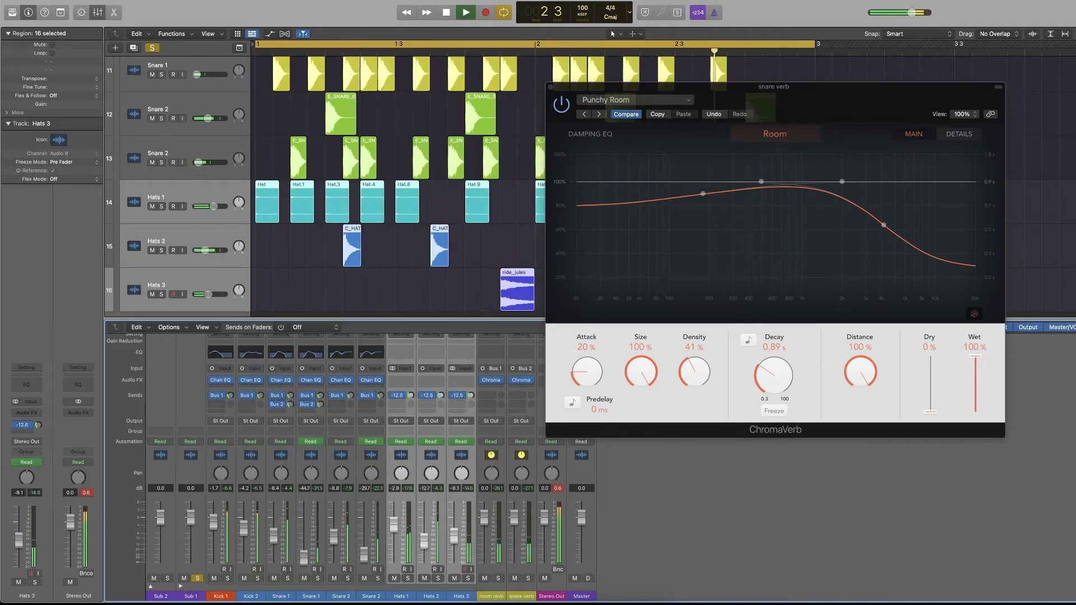
pyautogui.click(552, 89)
pyautogui.press('space')
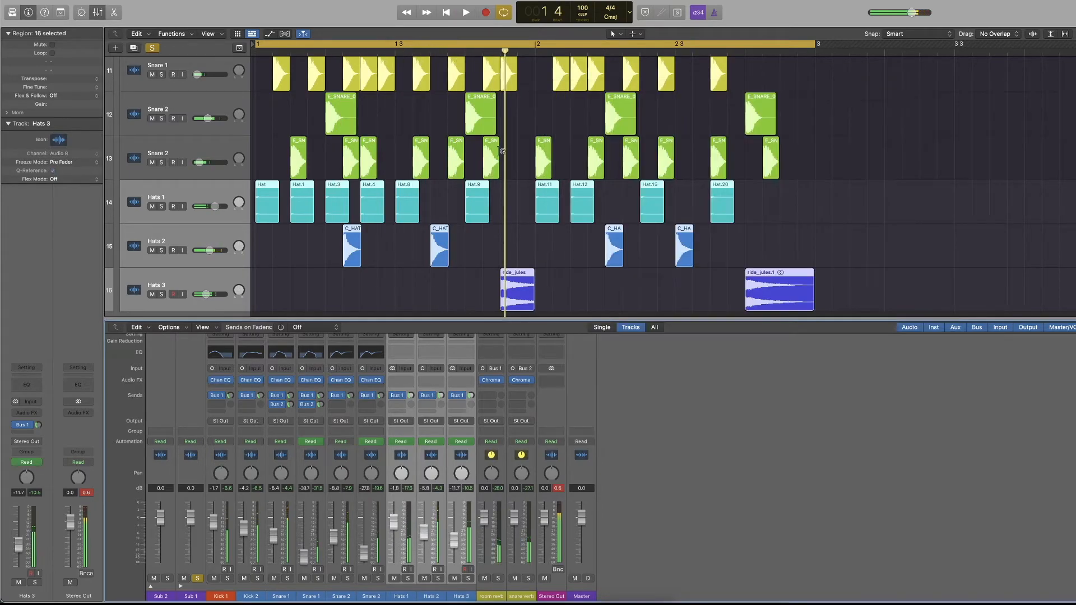
# Try to lower the hats with the Hats 2 track fader, undo it, and retry on Hats 2 alone while playing the beat
pyautogui.moveTo(211, 251); pyautogui.dragTo(208, 251)
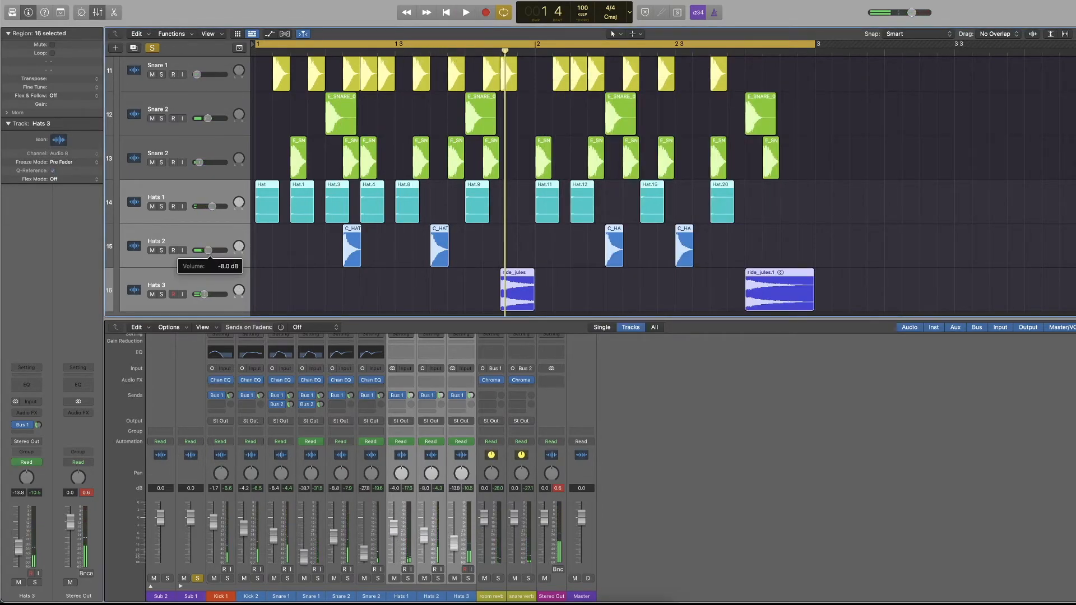
pyautogui.press('super+z')
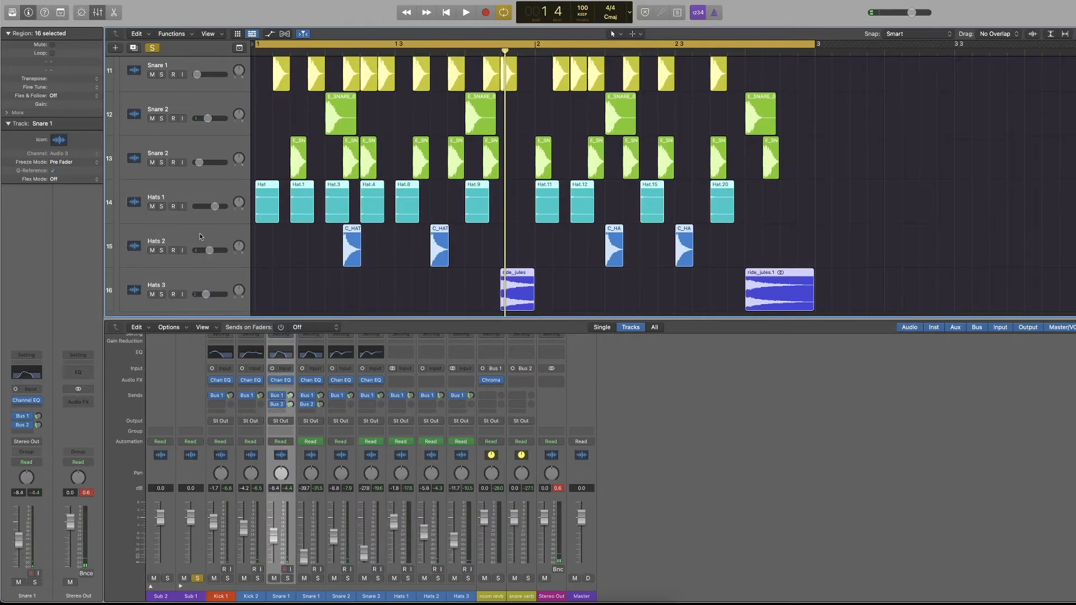
pyautogui.moveTo(209, 251); pyautogui.dragTo(208, 251)
pyautogui.press('space')
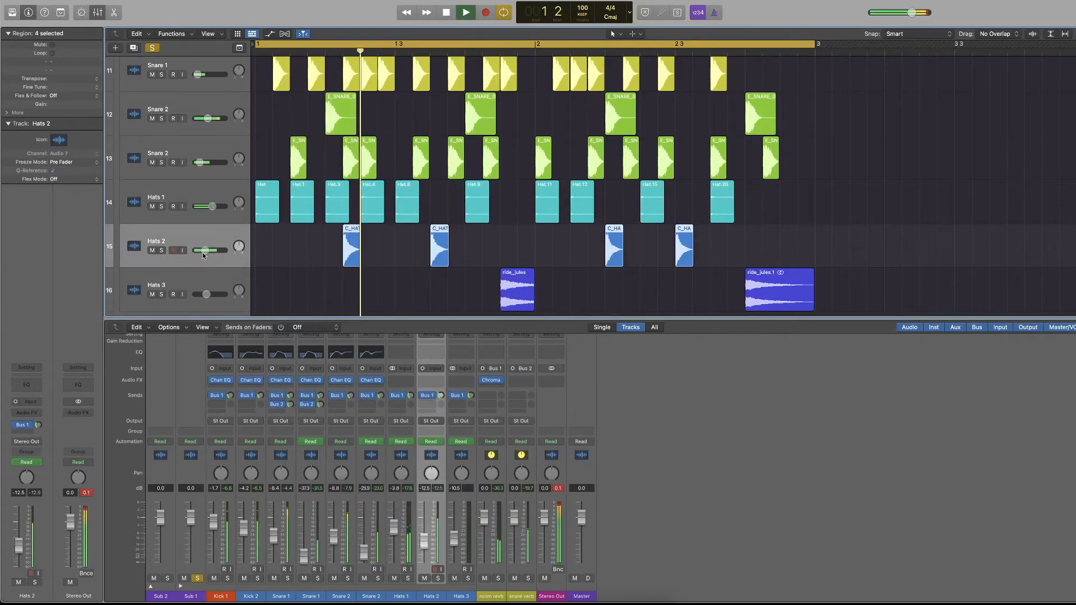
# Lower the Hats 2 volume automation at its second hit to about -8.8 dB, hide the automation and return to the start
pyautogui.press('a')
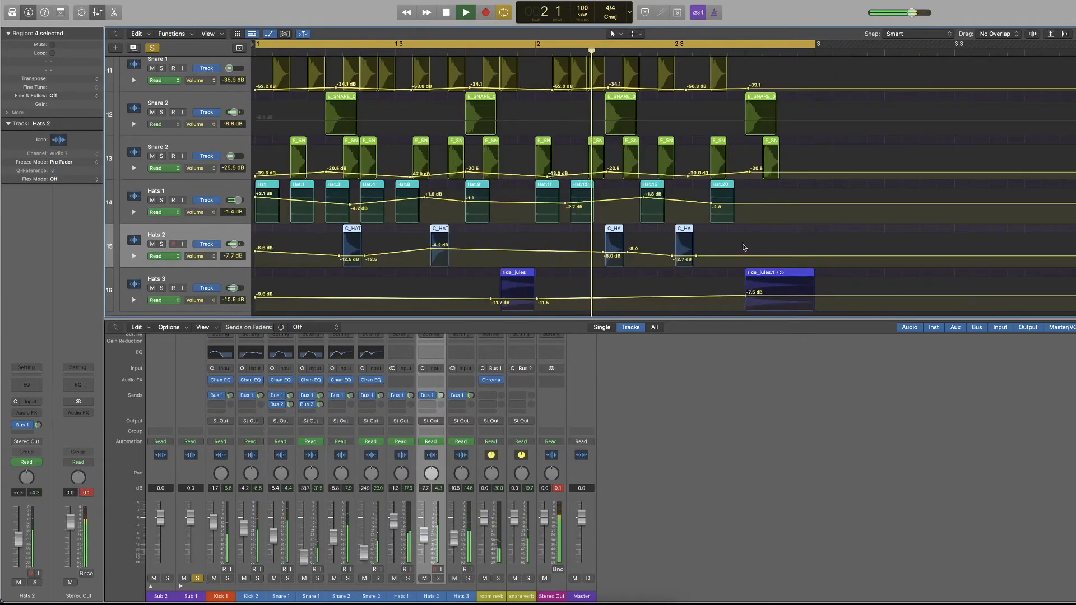
pyautogui.moveTo(430, 250); pyautogui.dragTo(431, 255)
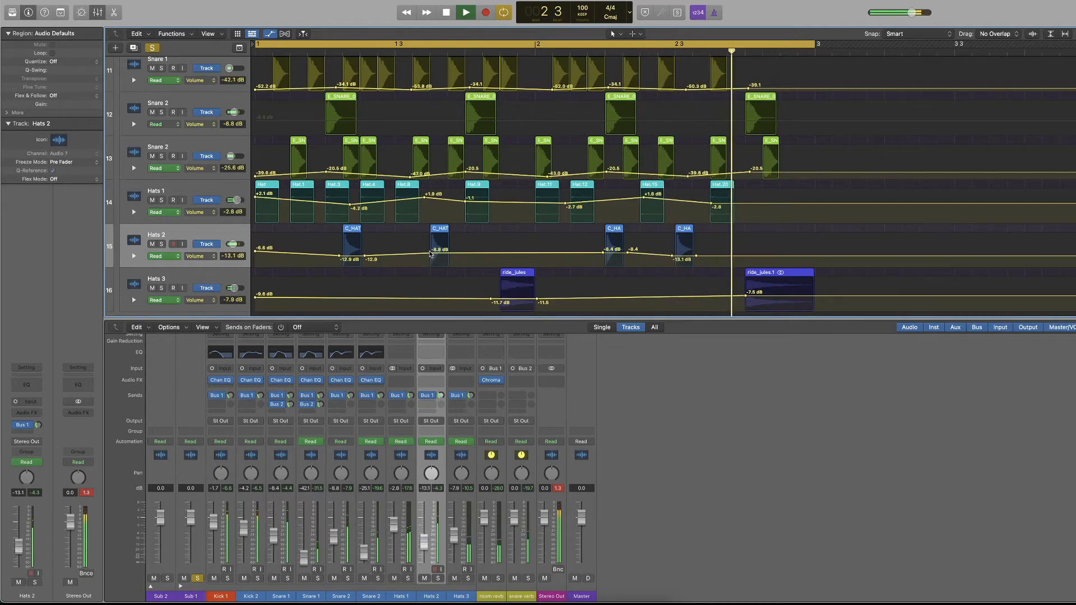
pyautogui.press('a')
pyautogui.press('space')
pyautogui.press('Return')
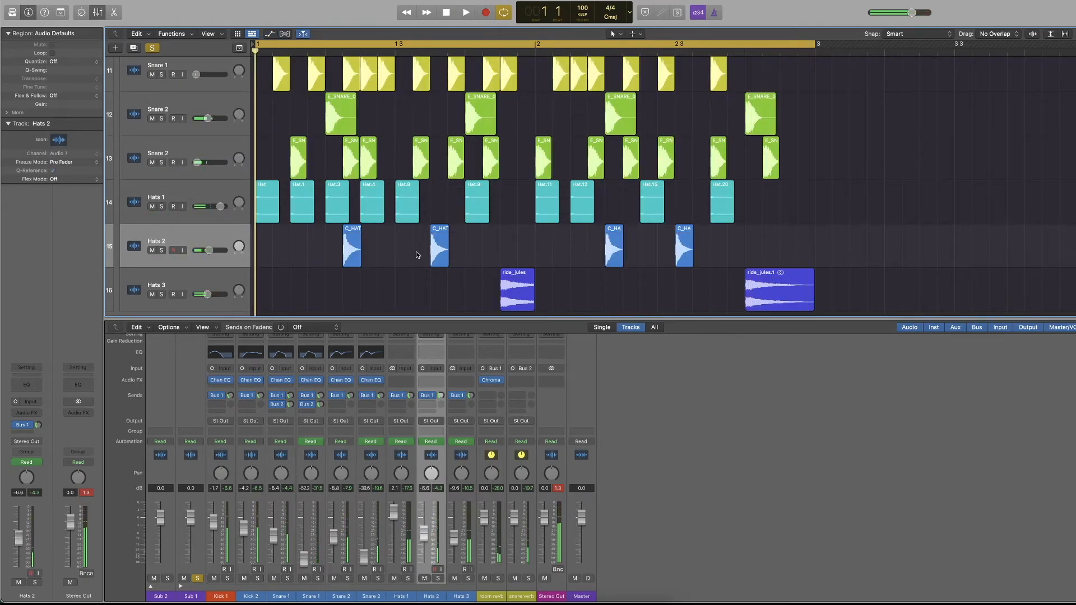
# Hide the mixer, move the solo from Sub 1 to Sub 2 for playback, and raise the Sub 1 volume slightly
pyautogui.press('x')
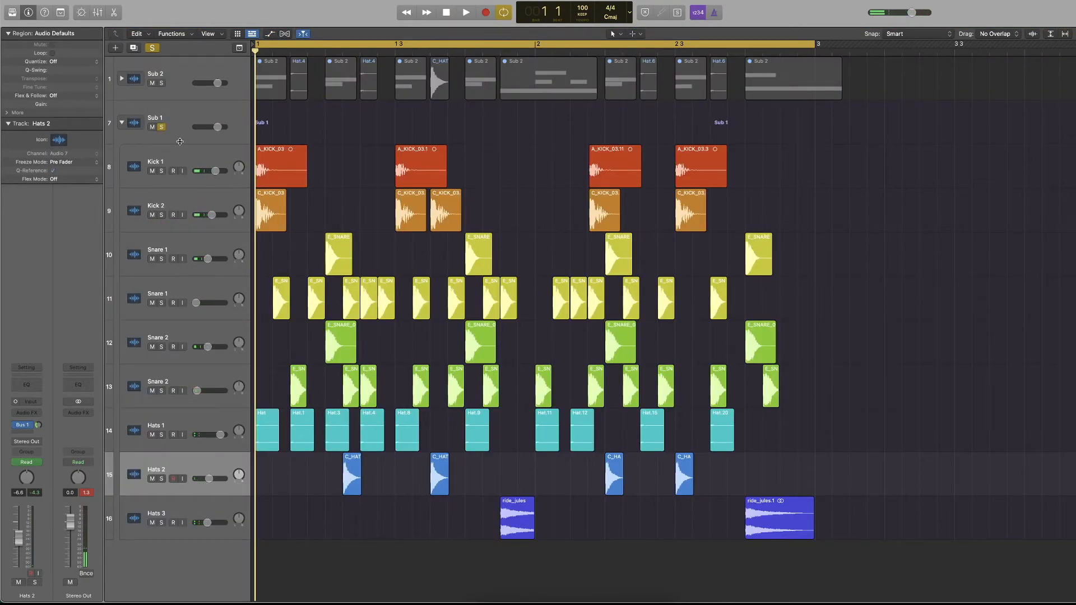
pyautogui.click(162, 85)
pyautogui.click(162, 128)
pyautogui.press('space')
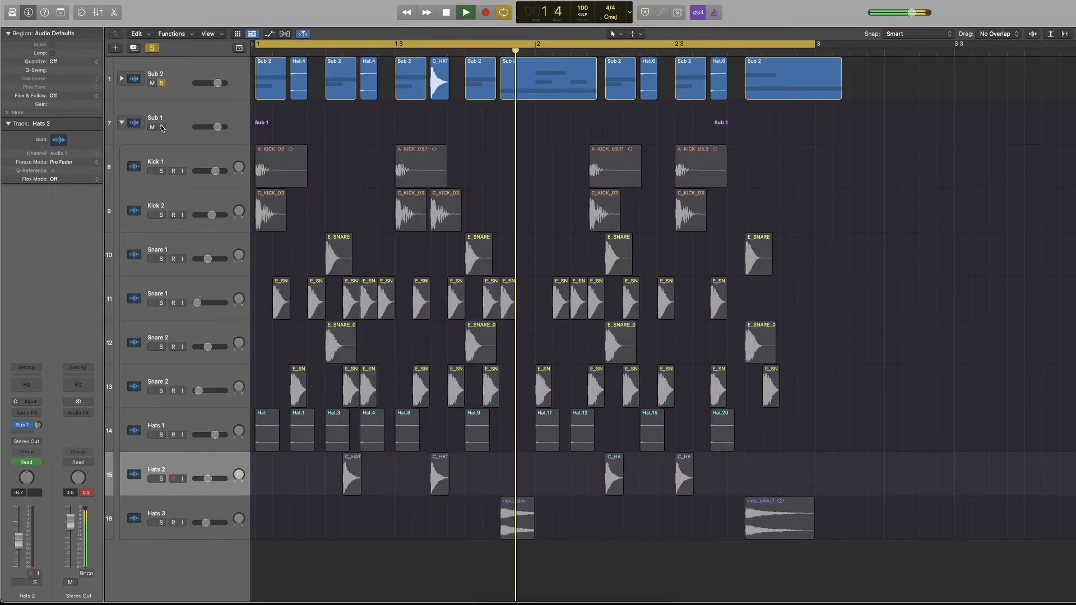
pyautogui.moveTo(217, 127); pyautogui.dragTo(219, 127)
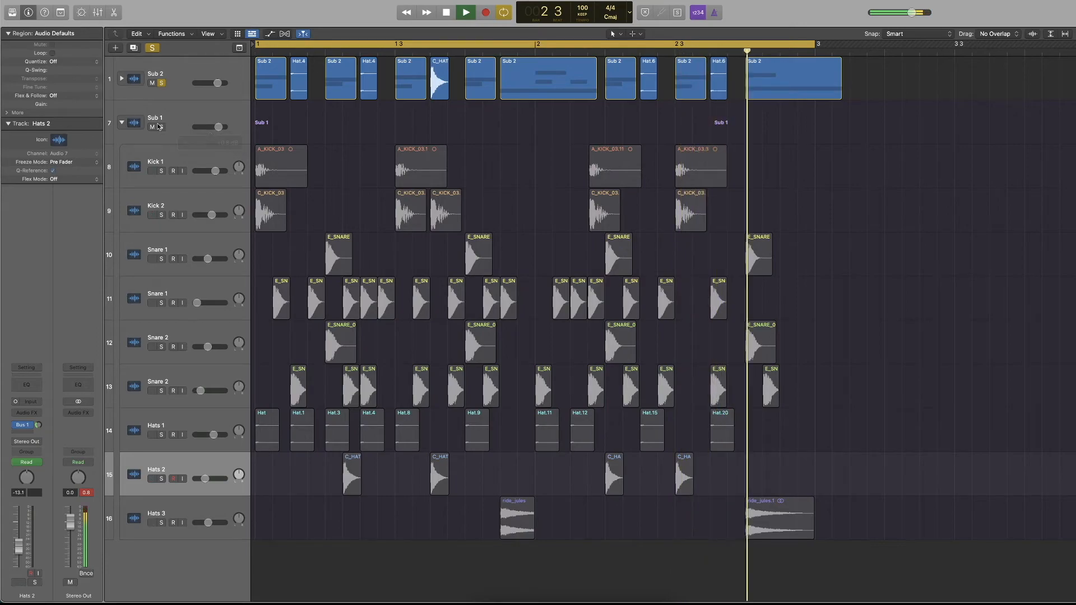
pyautogui.press('space')
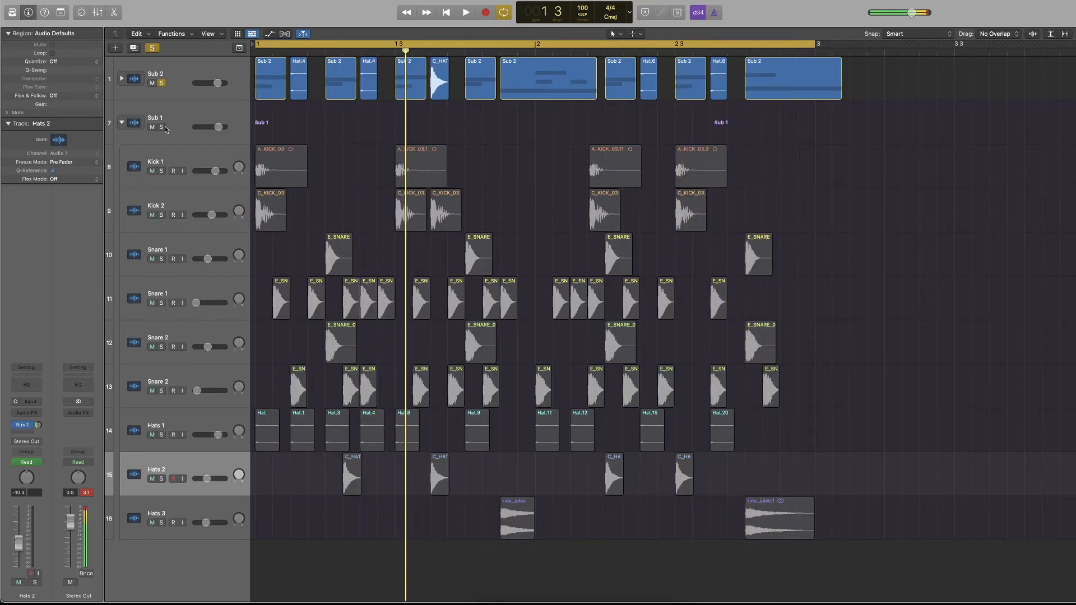
# Switch the solo from Sub 2 back to Sub 1 and play the layered drums for comparison
pyautogui.click(163, 84)
pyautogui.click(161, 128)
pyautogui.press('space')
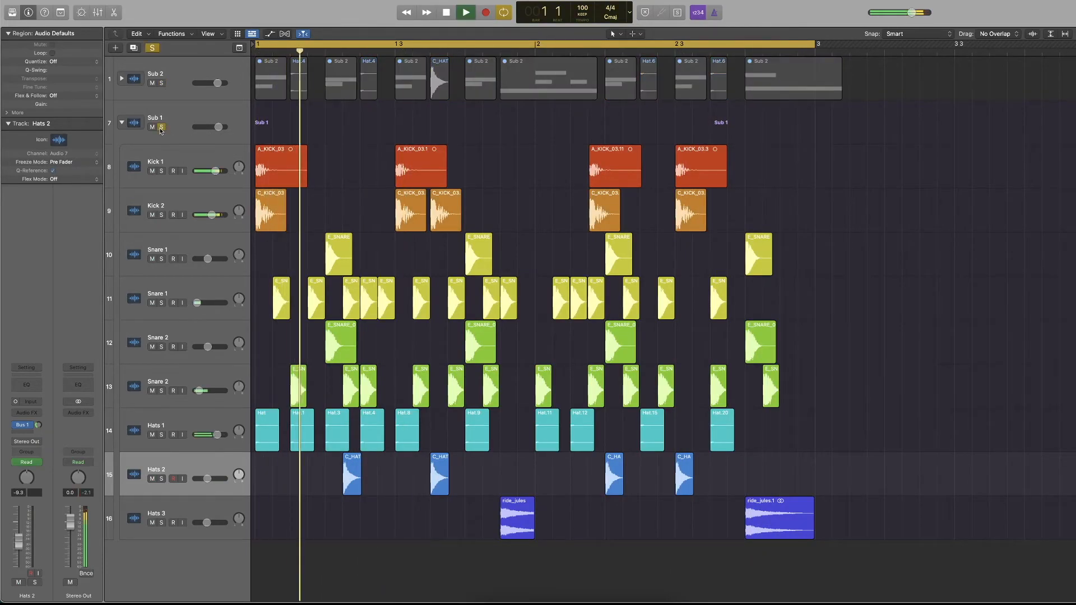
pyautogui.press('space')
# Remove the Sub 1 solo so both stacks play together, and lower the Sub 2 volume to about -5.3 dB
pyautogui.click(178, 91)
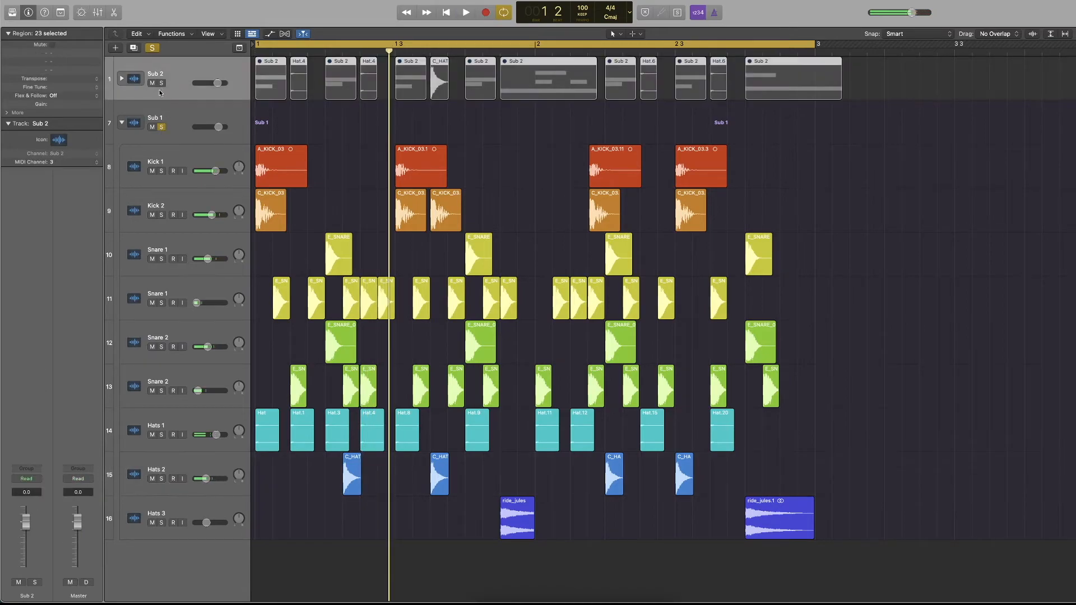
pyautogui.click(161, 127)
pyautogui.press('space')
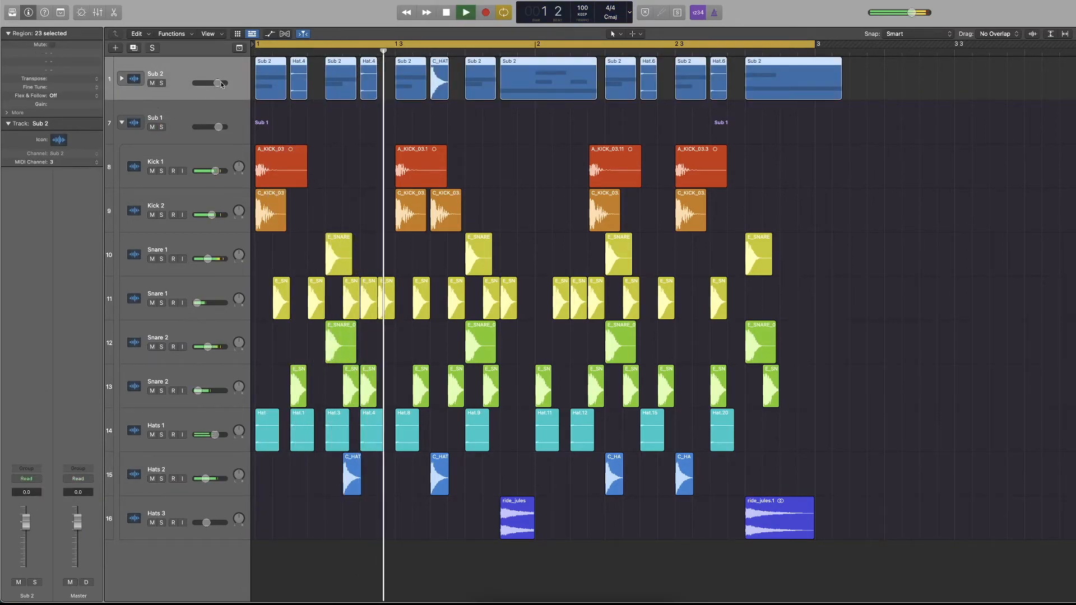
pyautogui.press('space')
pyautogui.click(277, 117)
pyautogui.moveTo(212, 87); pyautogui.dragTo(204, 88)
pyautogui.press('space')
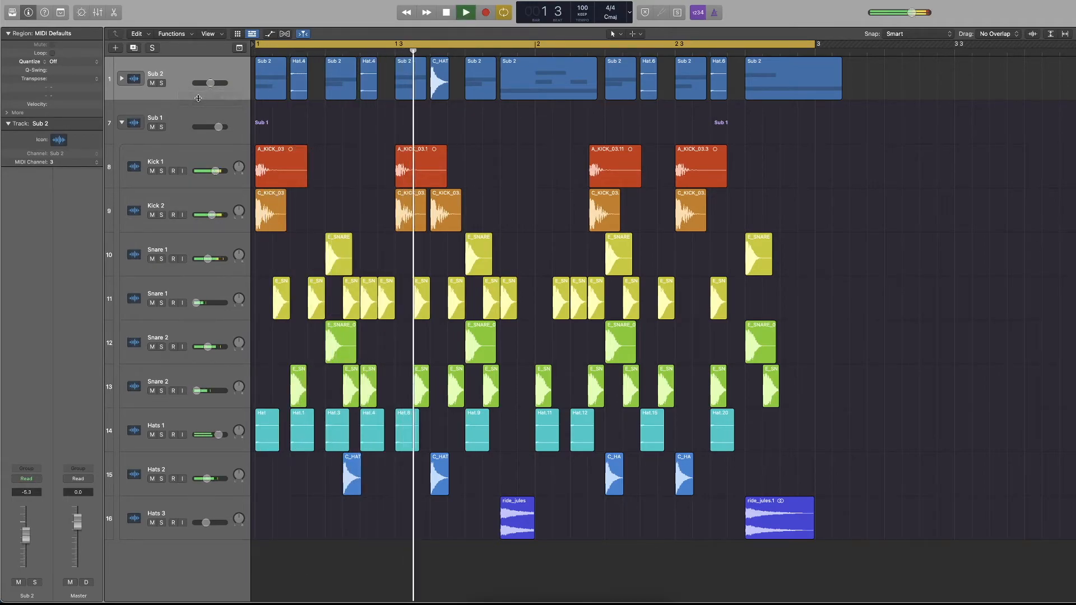
# Listen to the Sub 2 loop and the layered Sub 1 drums together over several playbacks
pyautogui.press('space')
pyautogui.click(185, 127)
pyautogui.press('space')
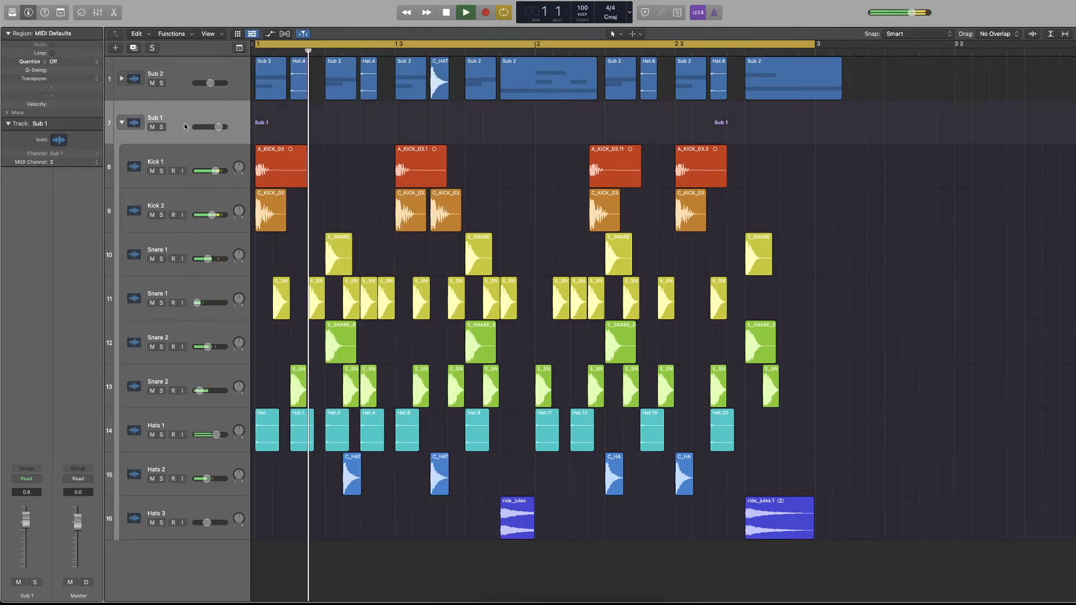
pyautogui.press('space')
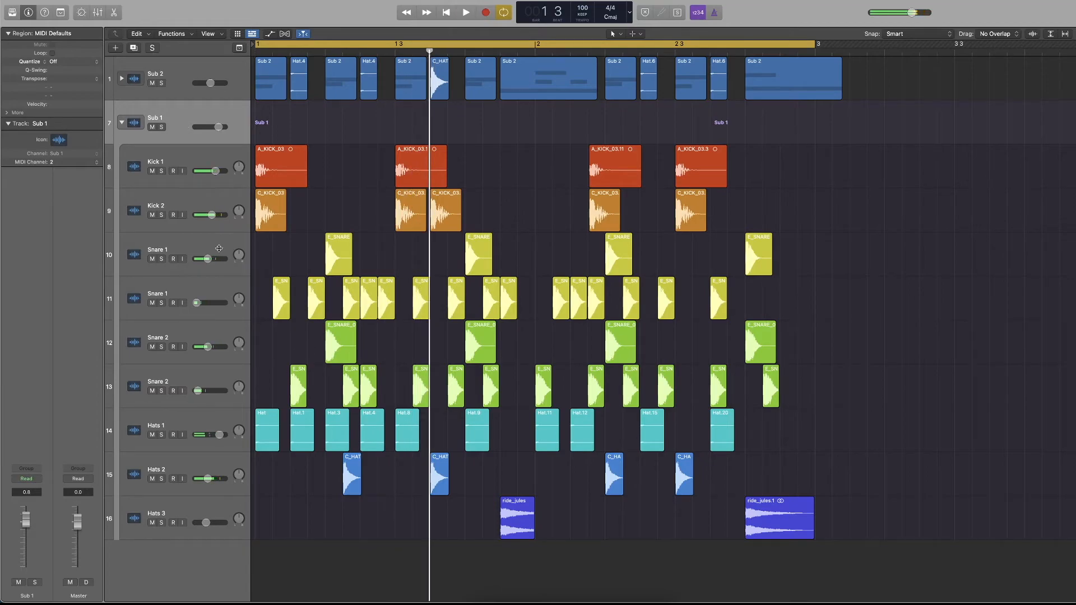
pyautogui.click(178, 160)
pyautogui.press('space')
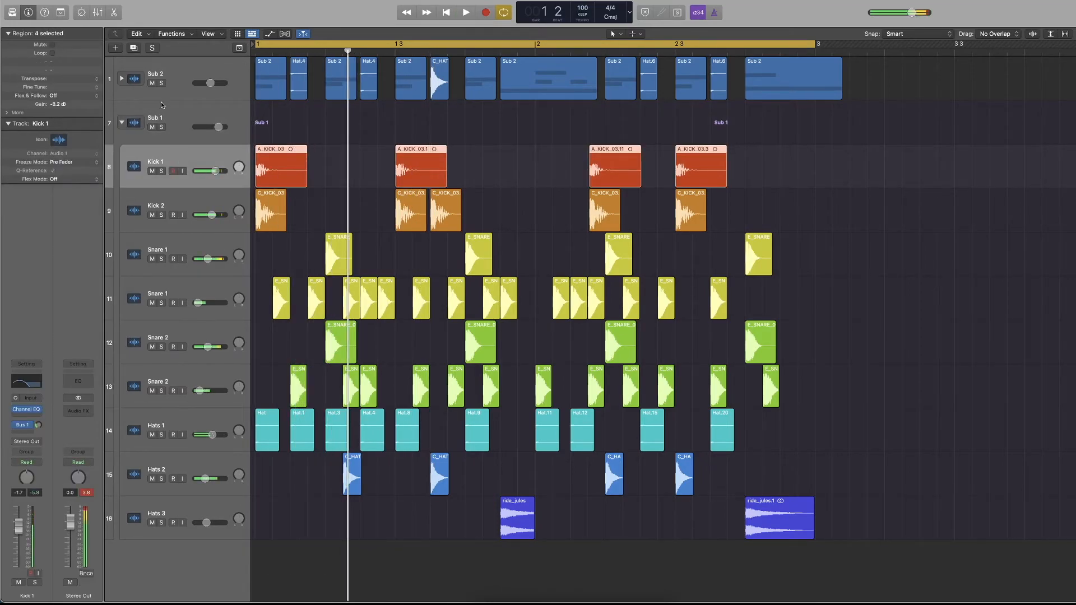
# Solo Sub 2 briefly, swap the solo to Sub 1, and play the layered drums on their own
pyautogui.click(162, 83)
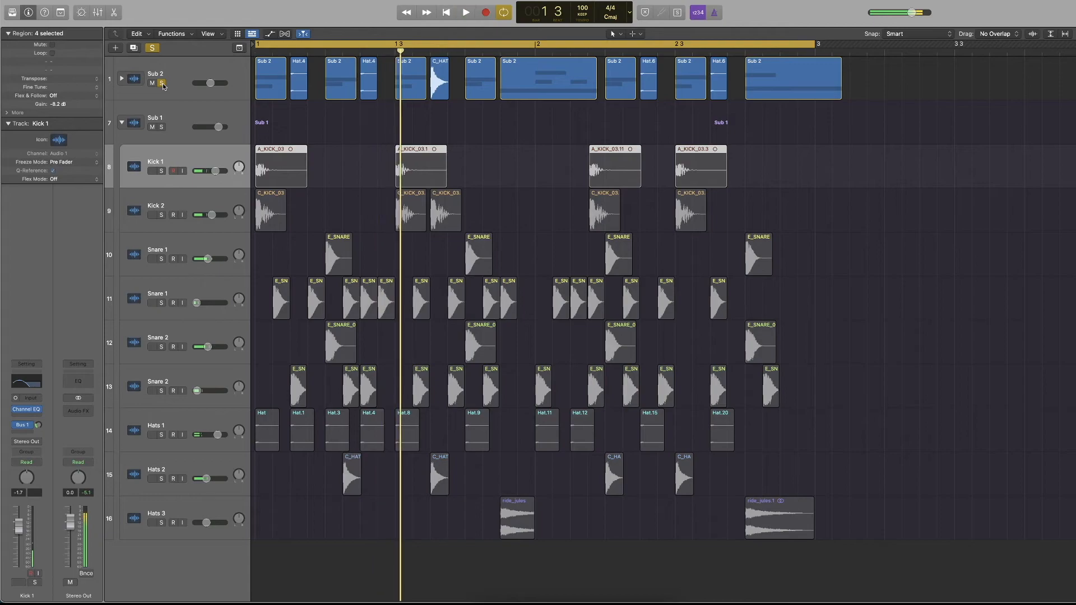
pyautogui.click(161, 83)
pyautogui.click(161, 127)
pyautogui.press('space')
pyautogui.press('space')
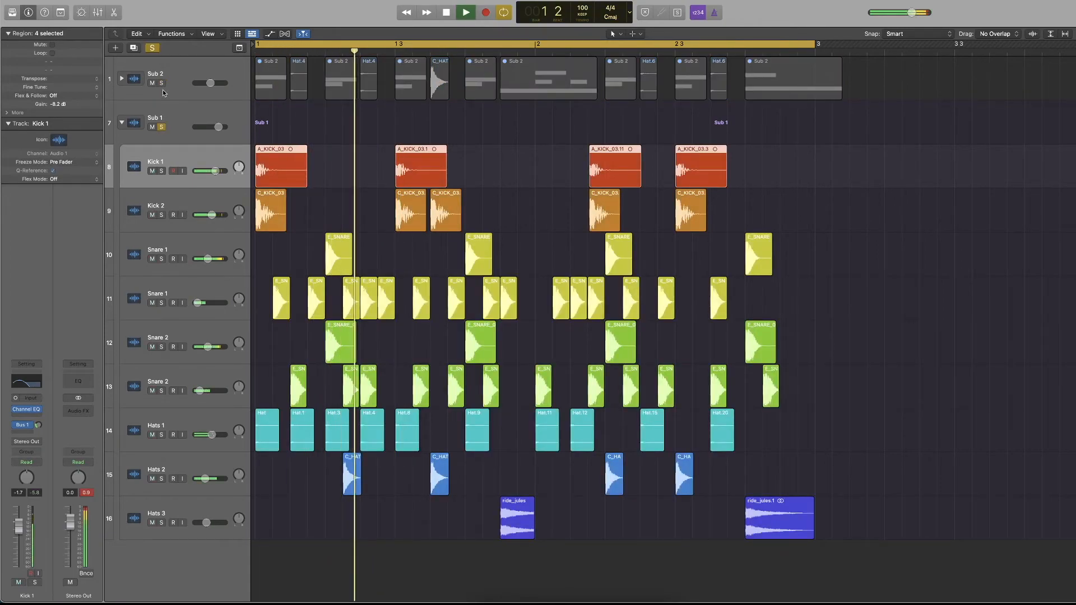
# Compare the beats during playback with Sub 2 soloed, with both stacks soloed, and finally with only Sub 1 soloed
pyautogui.scroll(3, 341, 193)
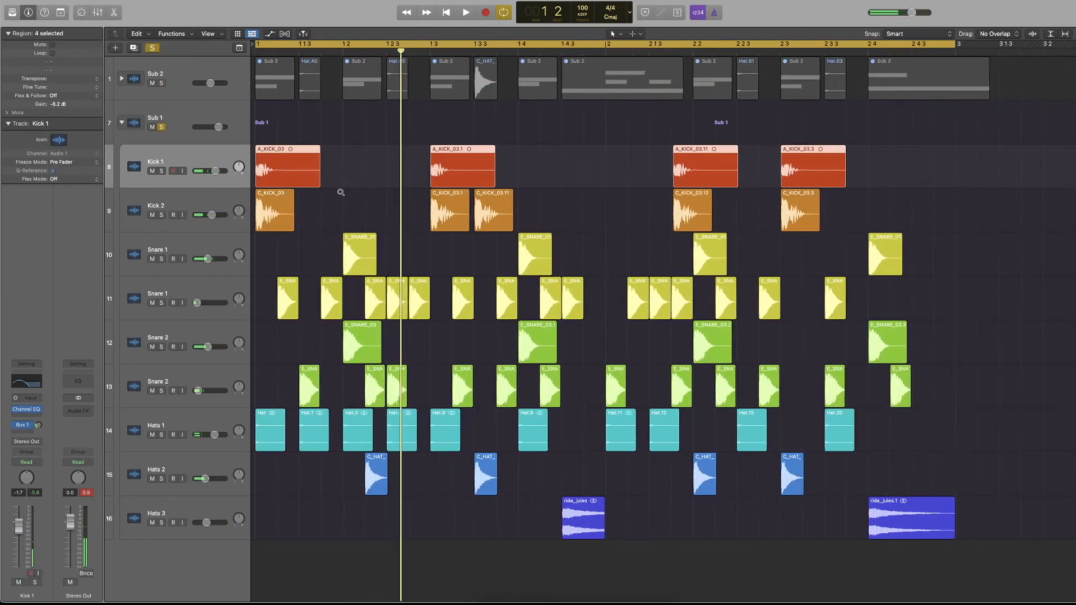
pyautogui.scroll(-2, 342, 193)
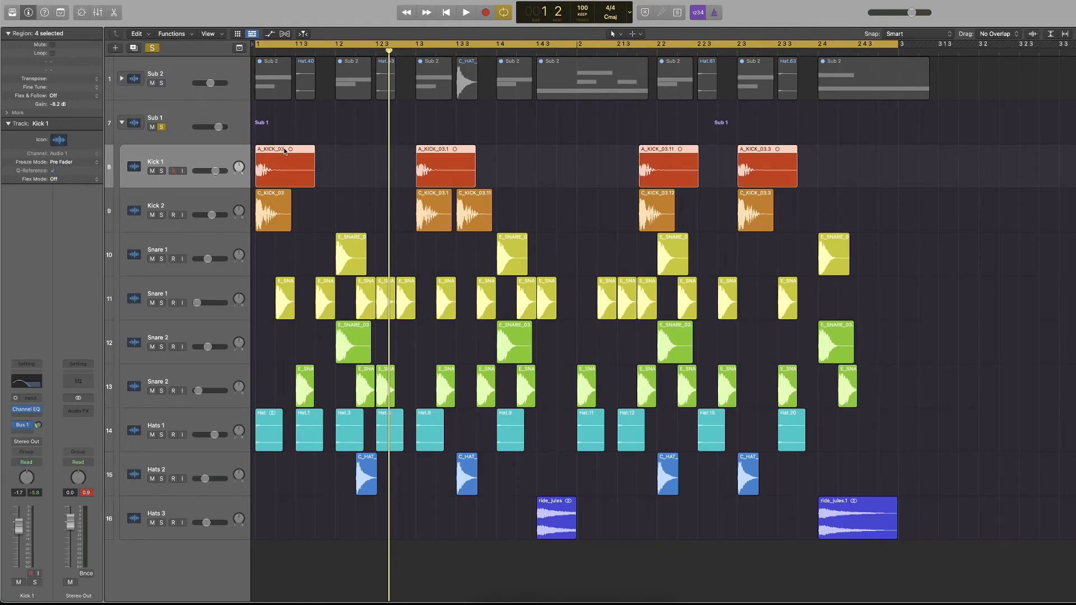
pyautogui.press('space')
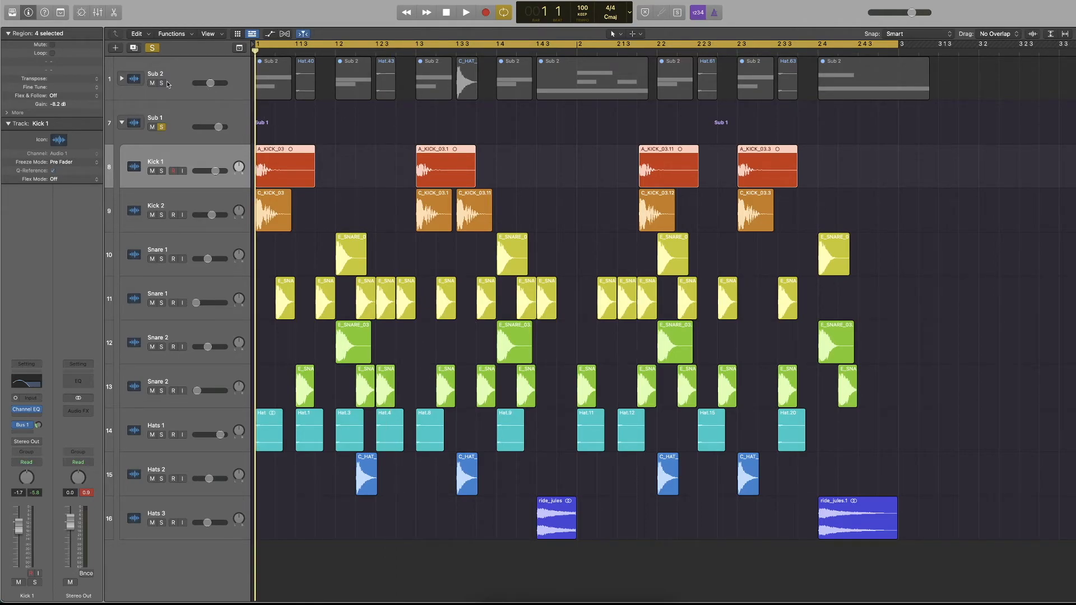
pyautogui.click(161, 83)
pyautogui.click(162, 127)
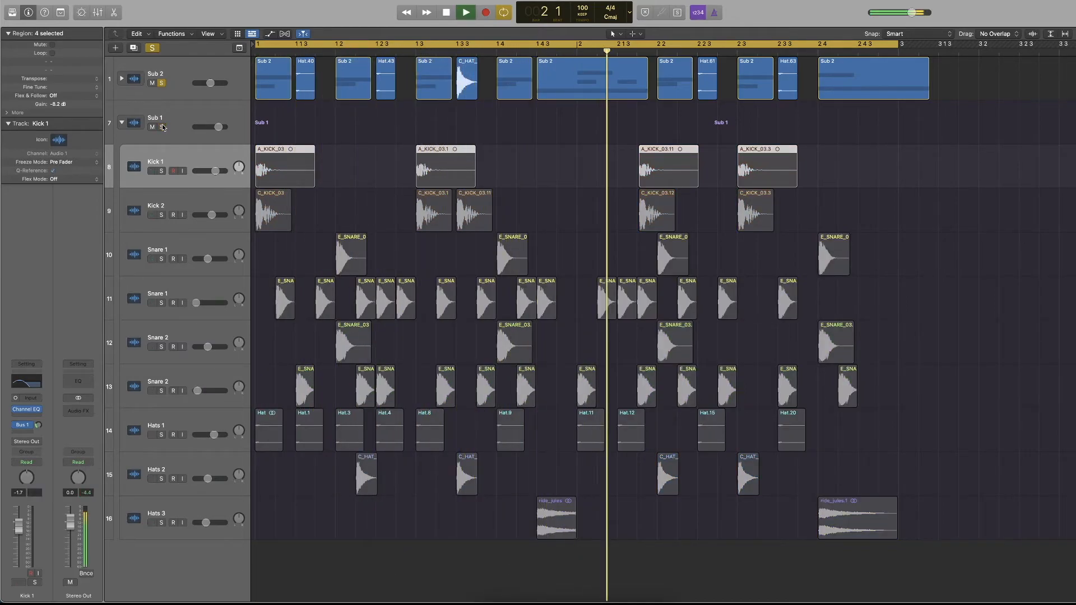
pyautogui.click(162, 127)
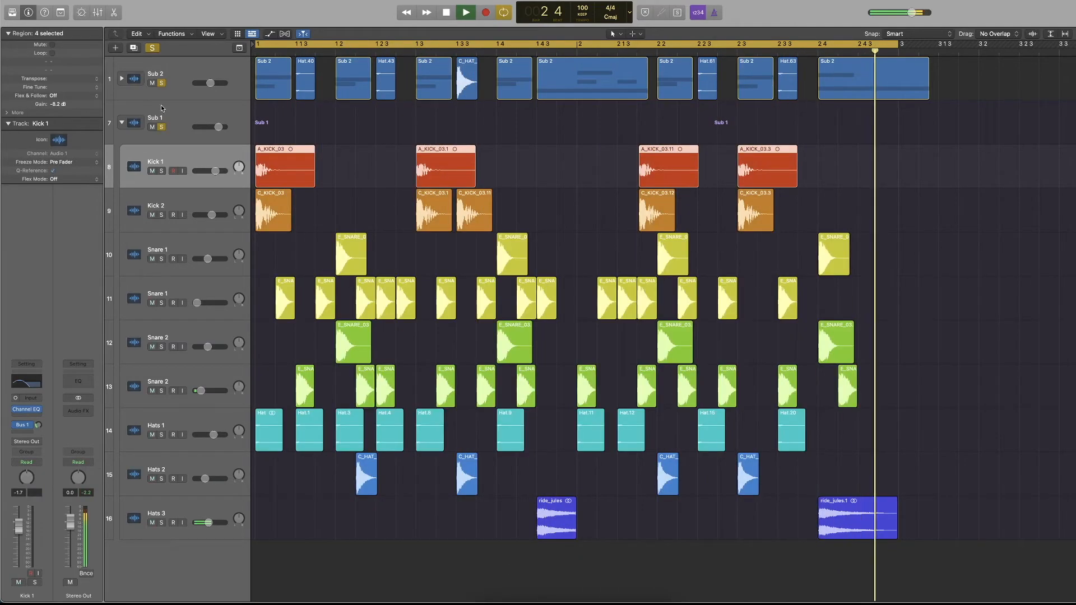
pyautogui.click(162, 83)
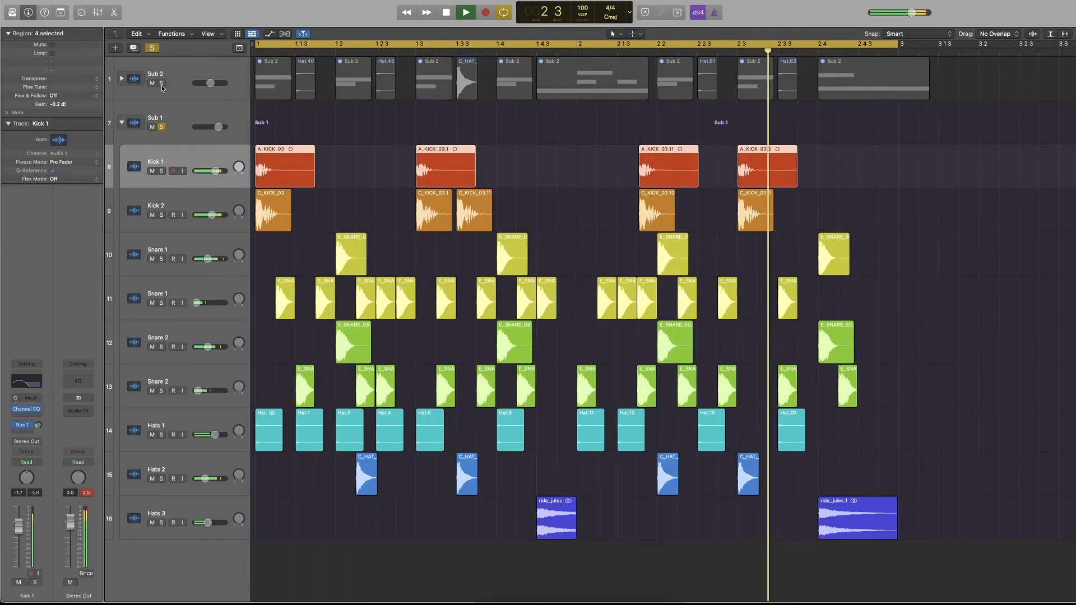
pyautogui.press('space')
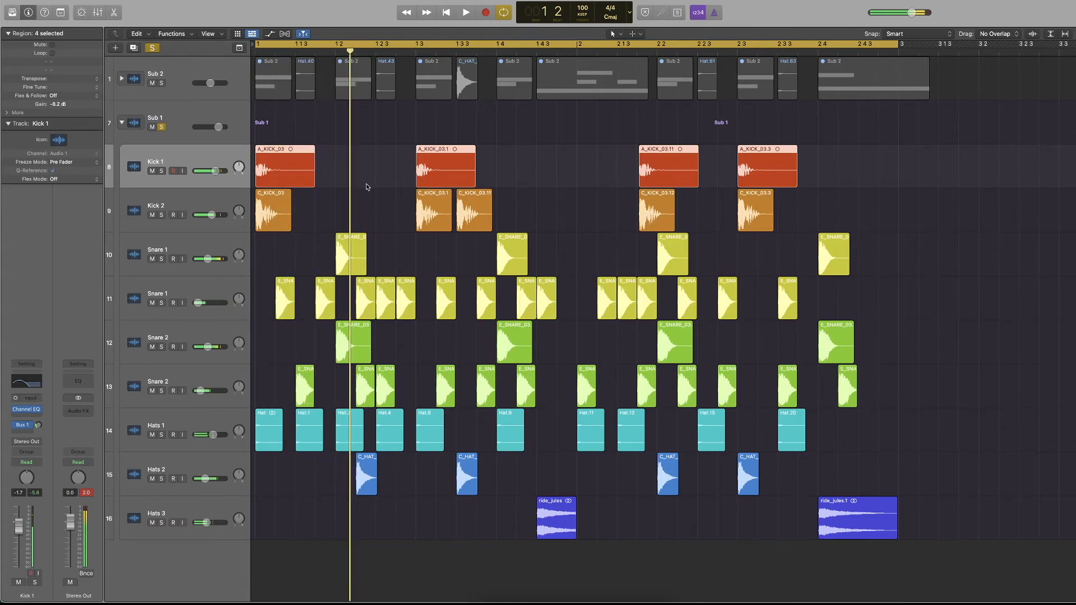
# Turn off cycle mode, then copy all Sub 1 regions to bar 3 along with their automation data
pyautogui.press('c')
pyautogui.scroll(-5, 486, 250)
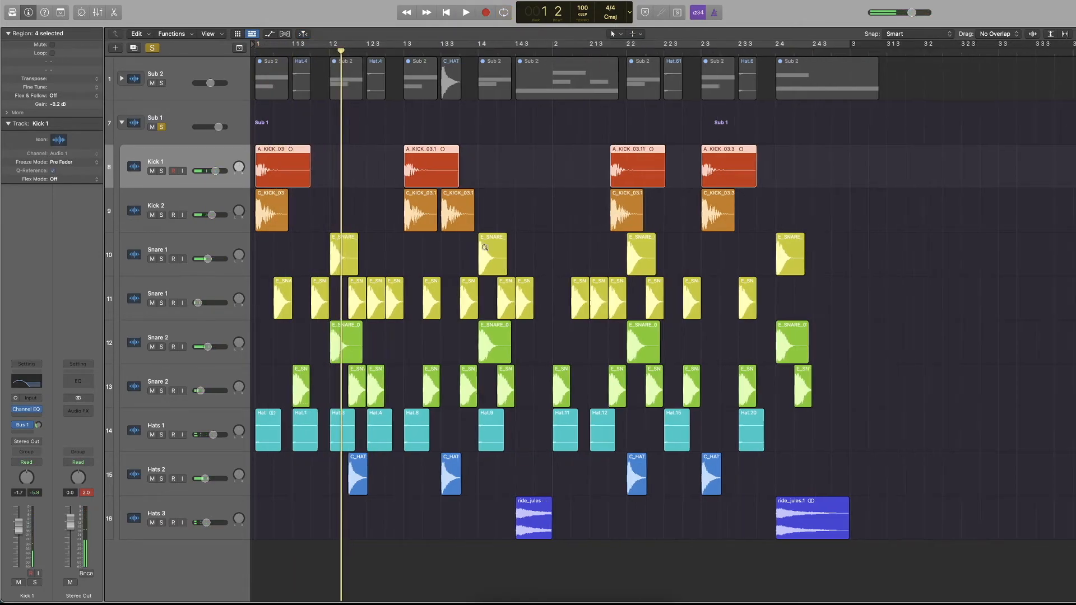
pyautogui.scroll(-1, 573, 289)
pyautogui.moveTo(614, 142); pyautogui.dragTo(252, 544)
pyautogui.moveTo(267, 158); pyautogui.dragTo(514, 156)
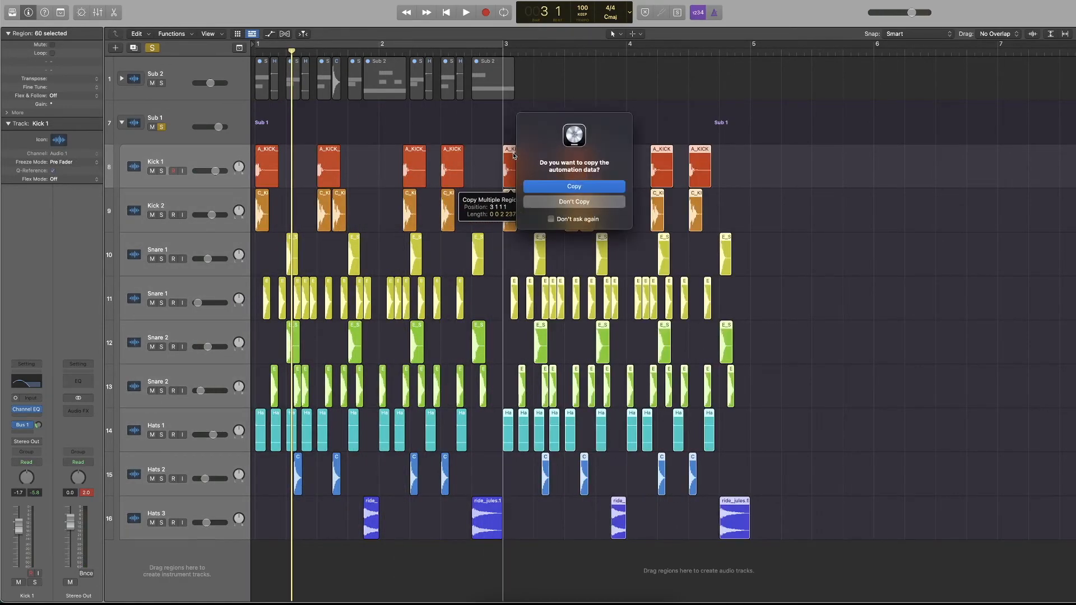
pyautogui.click(552, 186)
# Show track automation and shape Kick 1's volume with points at -2.8, -3.9, -1.4 and -3.9 dB across bars 1 to 4
pyautogui.press('a')
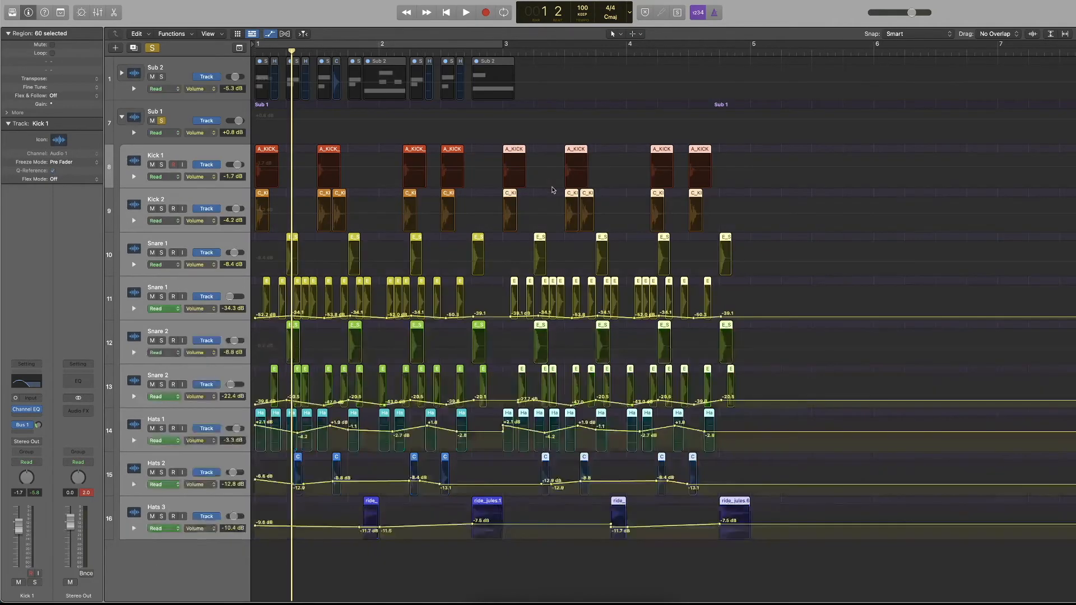
pyautogui.press('a')
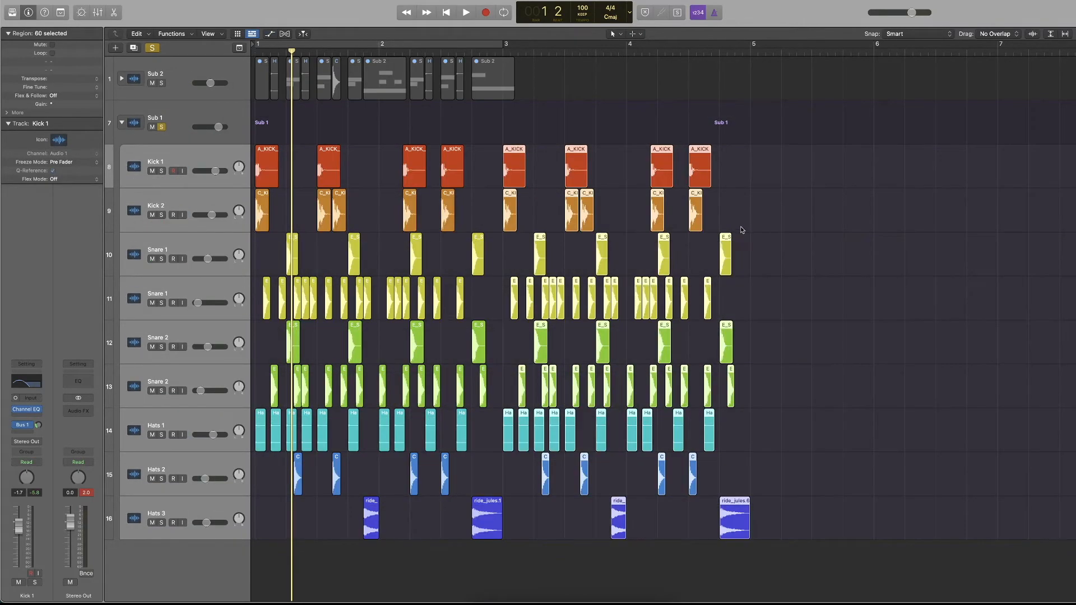
pyautogui.press('a')
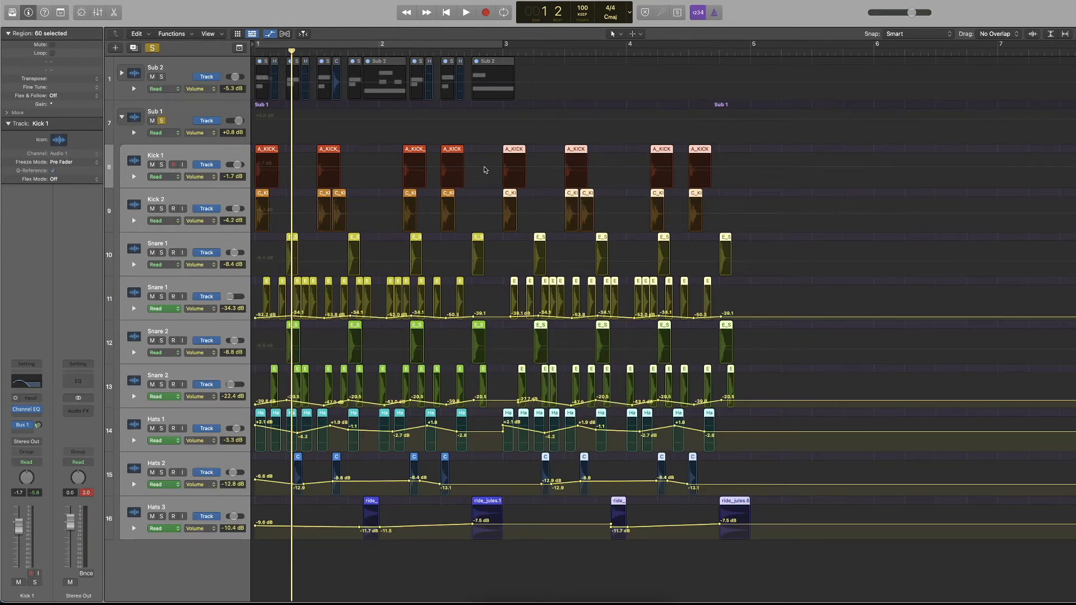
pyautogui.click(349, 171)
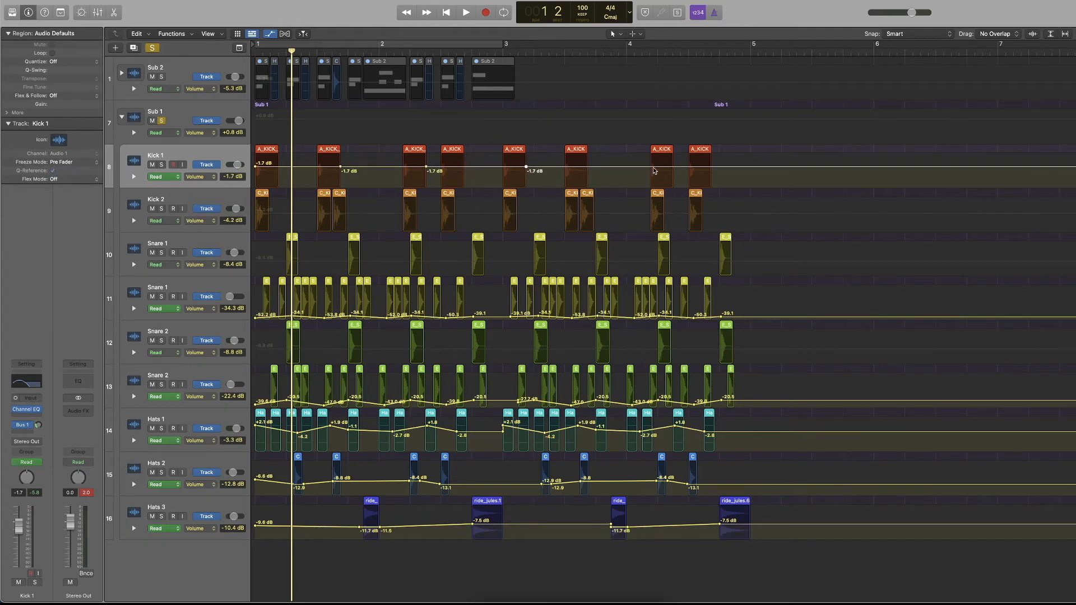
pyautogui.moveTo(655, 168); pyautogui.dragTo(654, 170)
pyautogui.moveTo(428, 167); pyautogui.dragTo(428, 170)
pyautogui.moveTo(527, 172); pyautogui.dragTo(527, 169)
pyautogui.moveTo(341, 168); pyautogui.dragTo(341, 170)
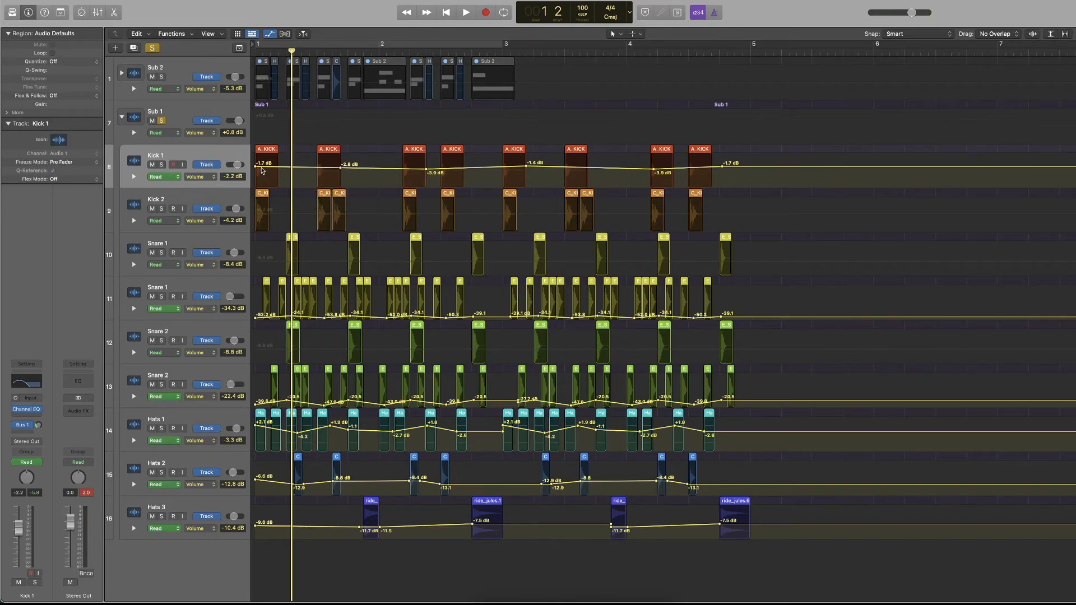
# Automate Kick 2's volume with a dip late in bar 2, a return to -4.2 dB in bar 3 and -7.7 dB in bar 4
pyautogui.click(301, 217)
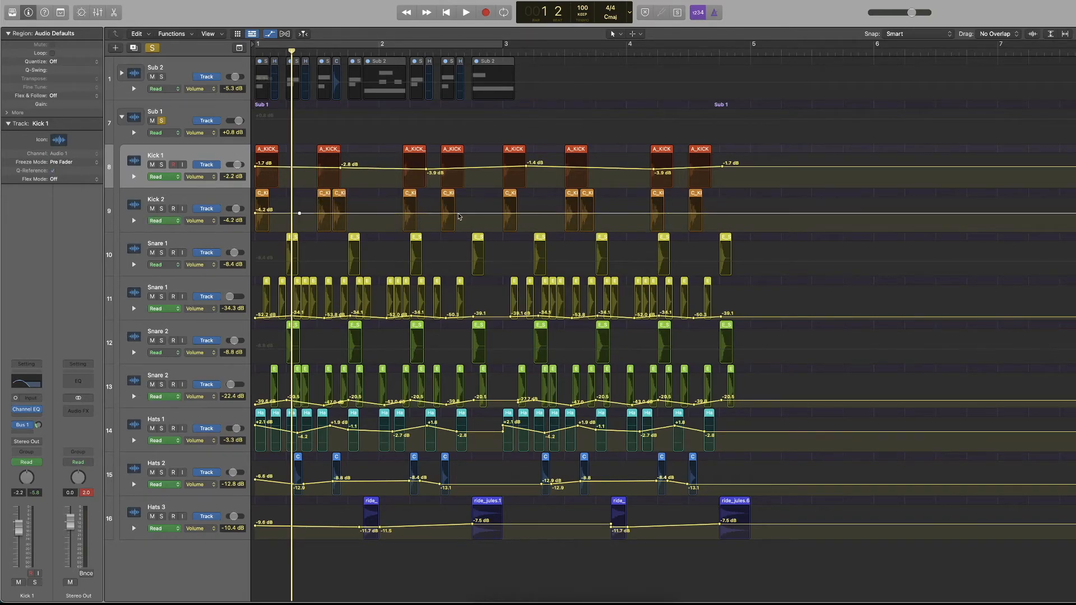
pyautogui.moveTo(458, 216); pyautogui.dragTo(459, 218)
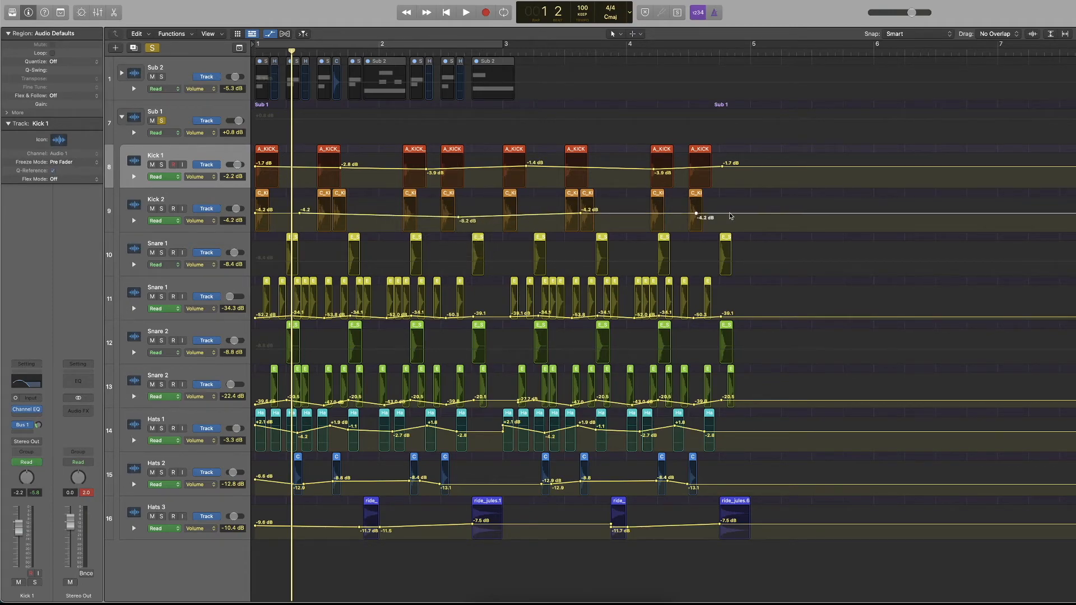
pyautogui.moveTo(699, 215); pyautogui.dragTo(699, 219)
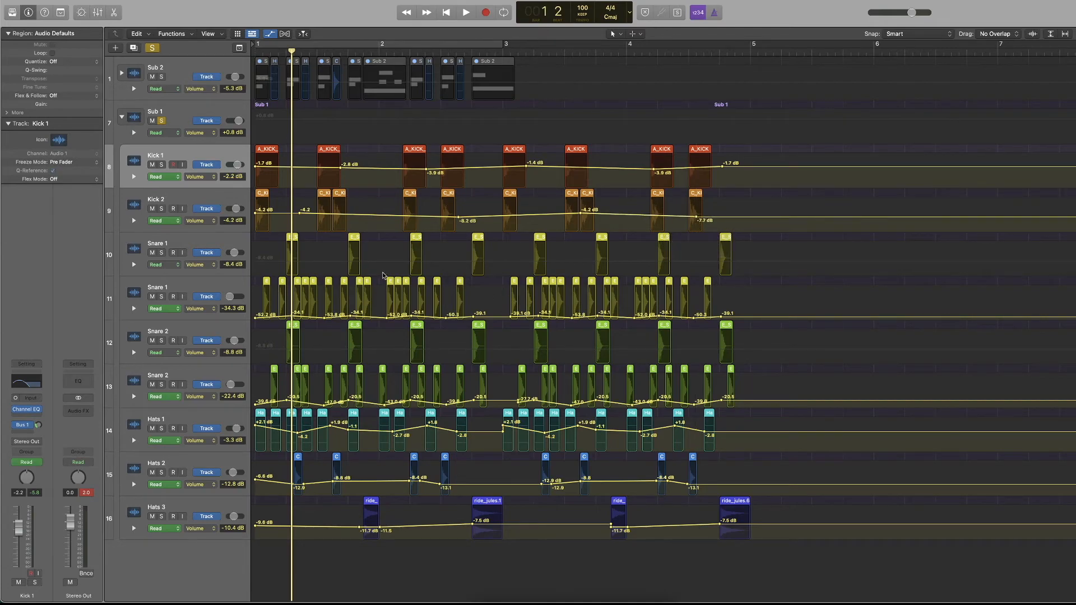
# Automate the main Snare 1 track's volume to about -12.4 dB in bar 2, -8.4 dB in bar 3 and -11.8 dB in bar 4
pyautogui.click(284, 263)
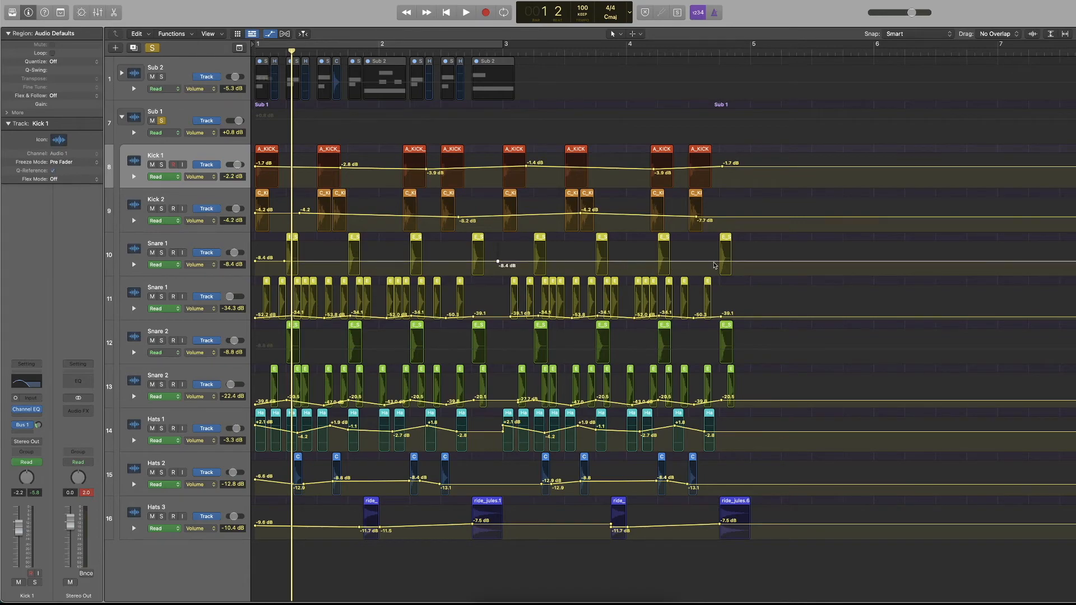
pyautogui.click(402, 264)
pyautogui.moveTo(502, 264); pyautogui.dragTo(613, 264)
pyautogui.moveTo(719, 262); pyautogui.dragTo(719, 265)
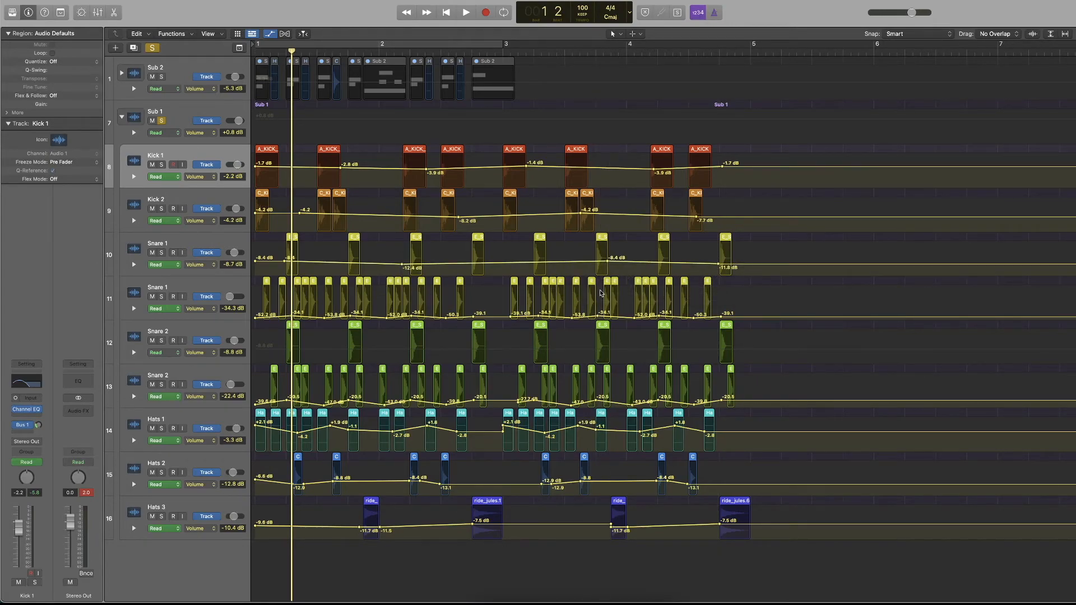
# Hide the automation and paste a copy of all Sub 1 regions at bar 5, including their automation data
pyautogui.press('space')
pyautogui.press('a')
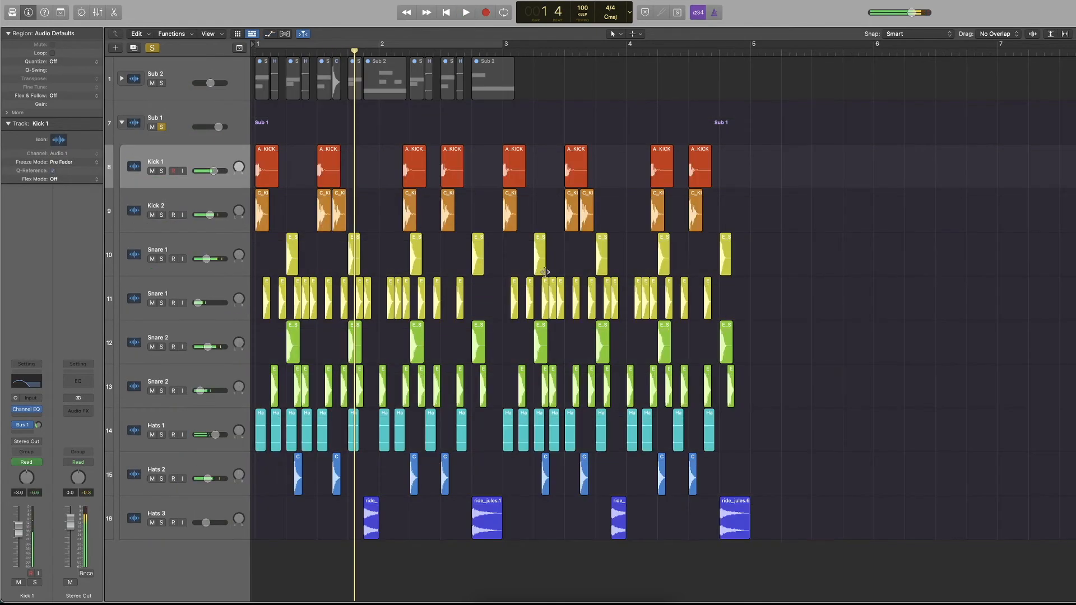
pyautogui.moveTo(816, 153); pyautogui.dragTo(252, 599)
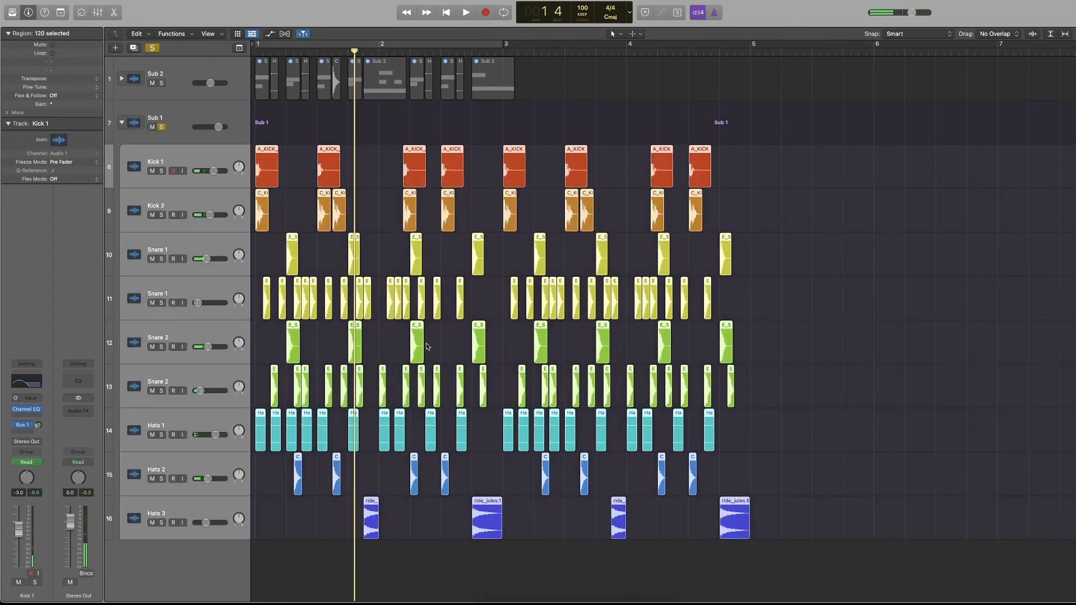
pyautogui.click(750, 56)
pyautogui.press('super+v')
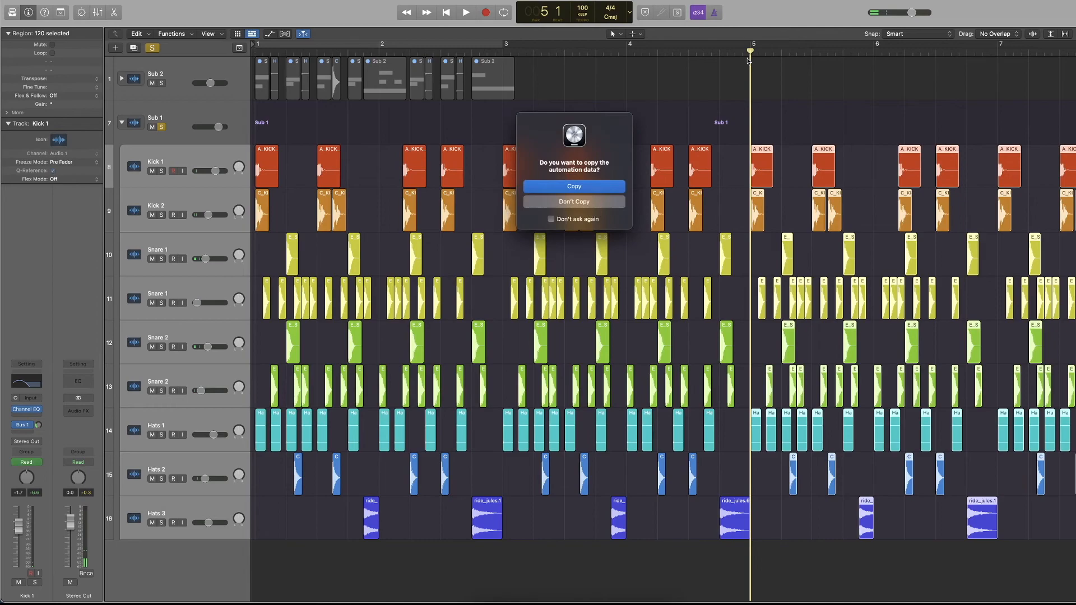
pyautogui.click(565, 199)
# Play the extended beat from the start into bar 6, return to bar 1 and deselect the regions
pyautogui.press('Return')
pyautogui.press('space')
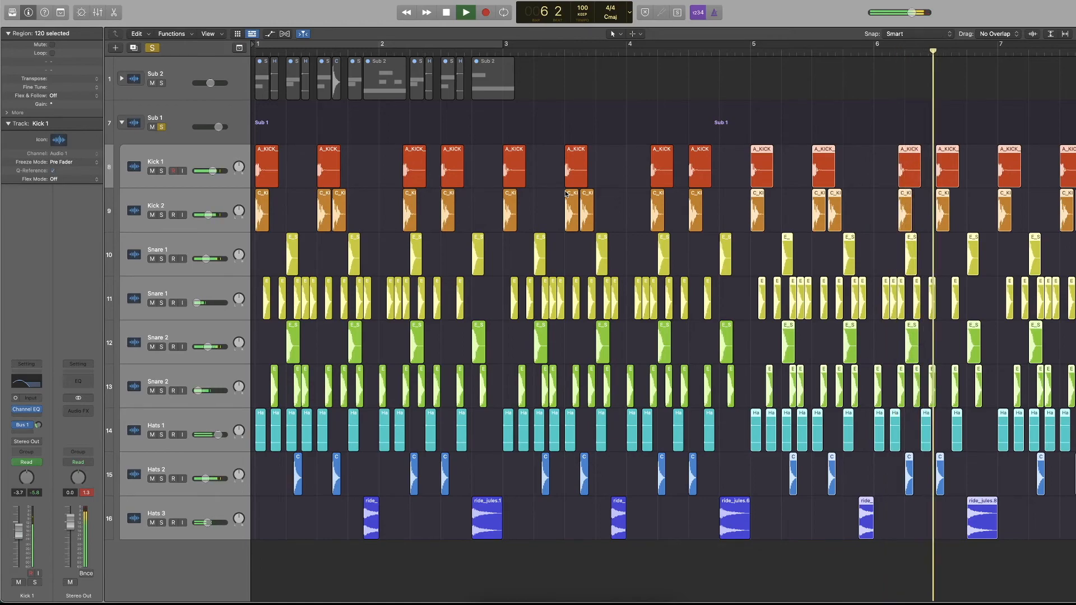
pyautogui.press('space')
pyautogui.press('Return')
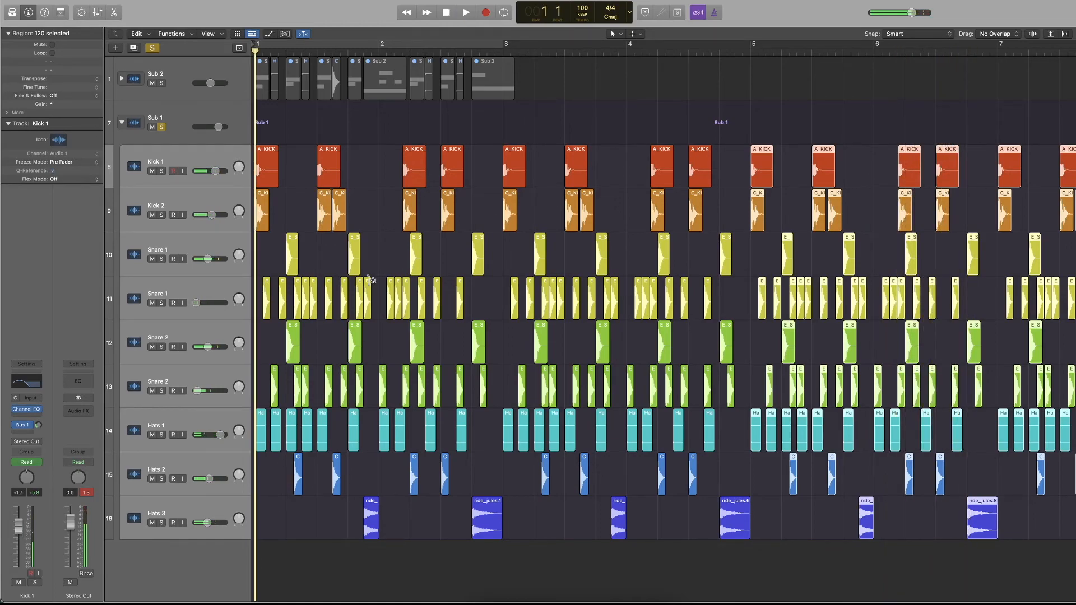
pyautogui.click(365, 204)
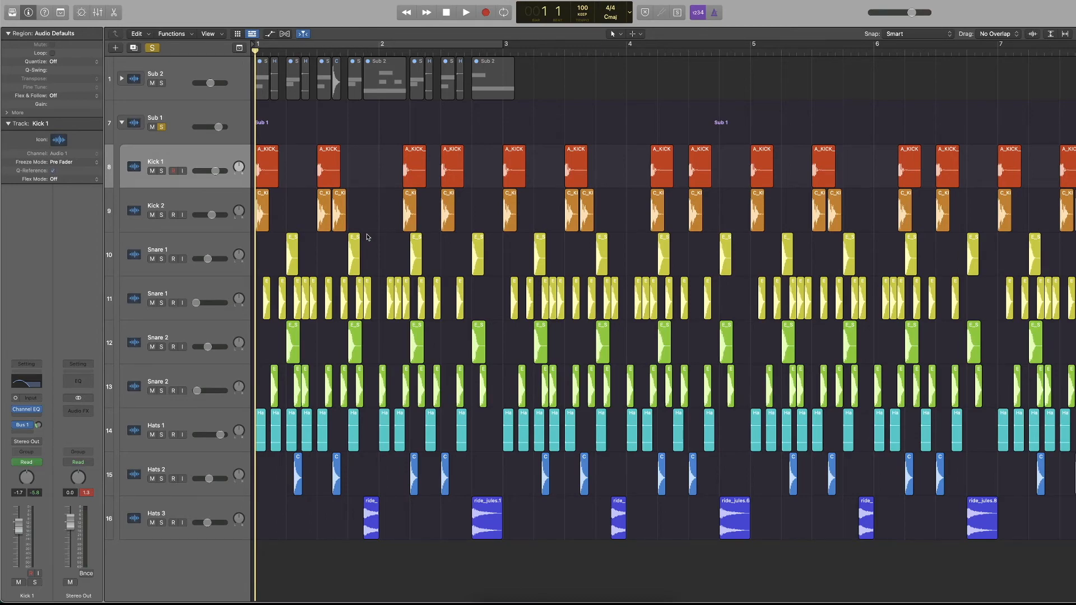
# Select every region on the Hats 1 track across all eight bars
pyautogui.press('super+Right')
pyautogui.press('super+Left')
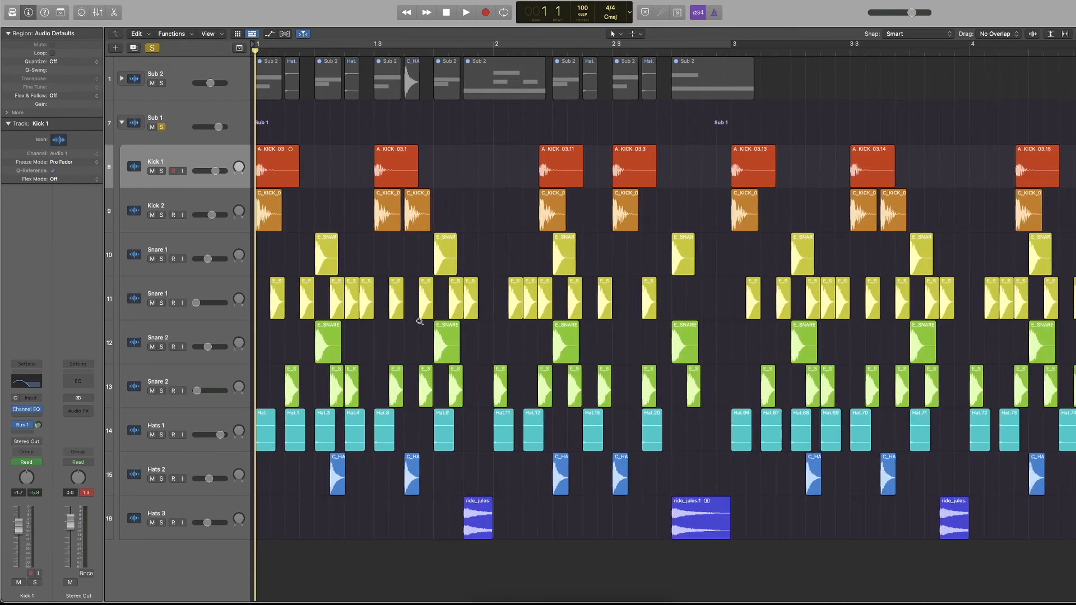
pyautogui.press('super+Left')
pyautogui.press('super+Left')
pyautogui.press('super+Left')
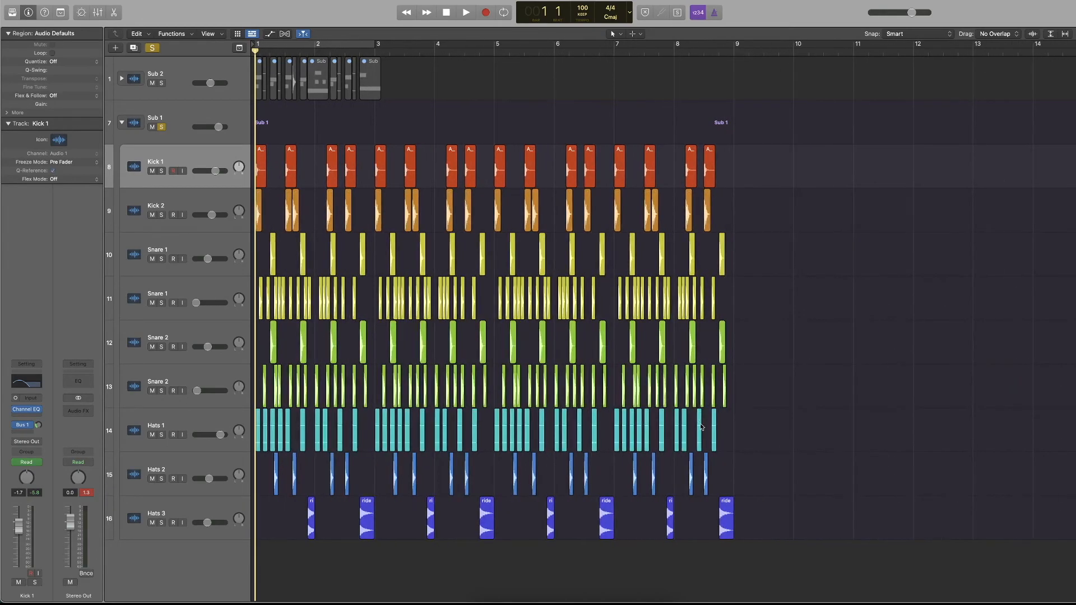
pyautogui.moveTo(746, 426); pyautogui.dragTo(264, 431)
pyautogui.press('super+Right')
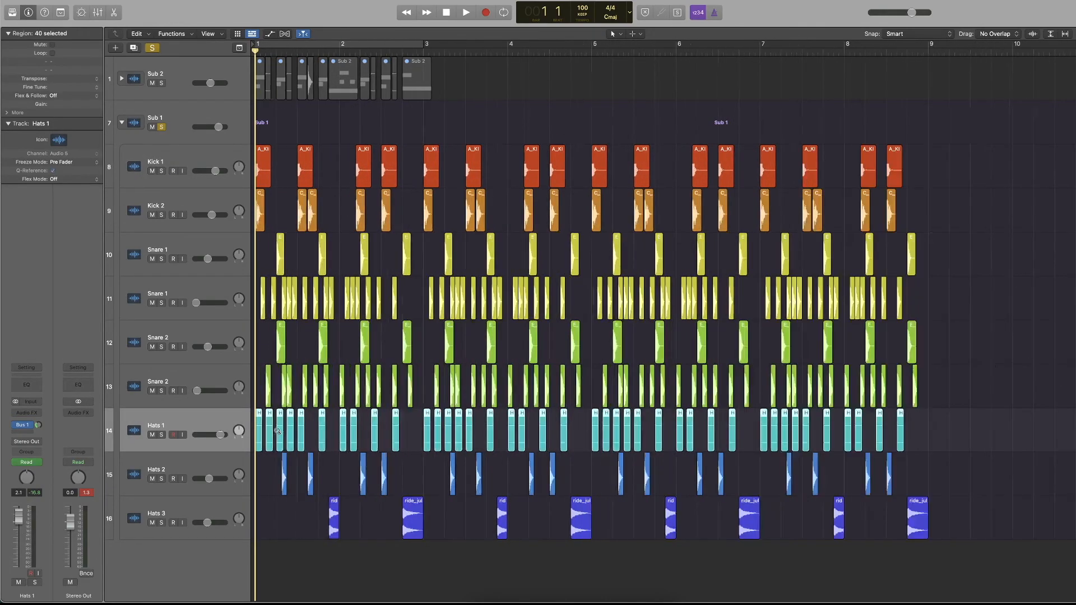
pyautogui.press('super+Right')
pyautogui.press('super+Right')
pyautogui.moveTo(291, 449); pyautogui.dragTo(298, 413)
pyautogui.click(549, 187)
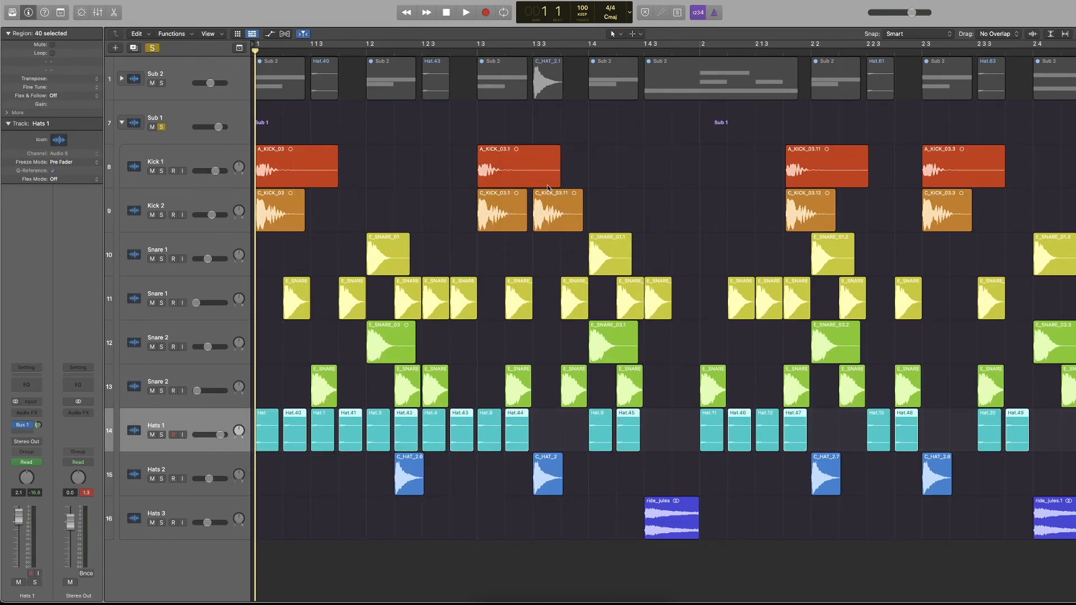
pyautogui.press('super+z')
# Duplicate the selected Hats 1 regions one sixteenth note later on the same track without copying the automation data
pyautogui.moveTo(271, 427); pyautogui.dragTo(298, 427)
pyautogui.click(549, 203)
# Listen to the beat with the doubled hats from the start into bar 4, then return to bar 1
pyautogui.press('space')
pyautogui.scroll(4, 465, 354)
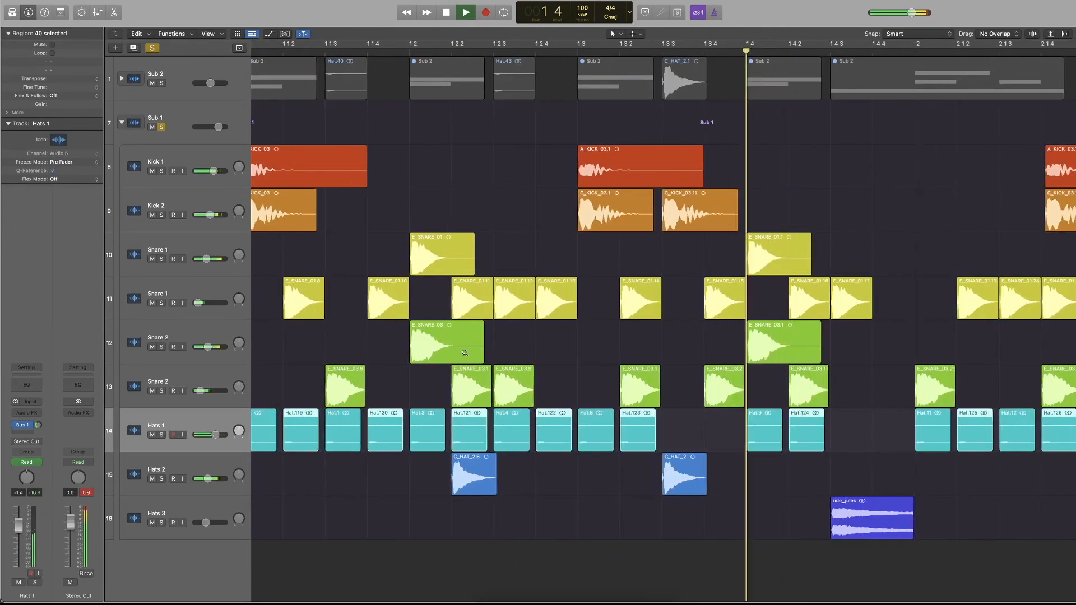
pyautogui.scroll(-6, 464, 353)
pyautogui.scroll(-3, 464, 353)
pyautogui.press('super+Up')
pyautogui.press('super+Up')
pyautogui.press('super+Up')
pyautogui.press('super+Up')
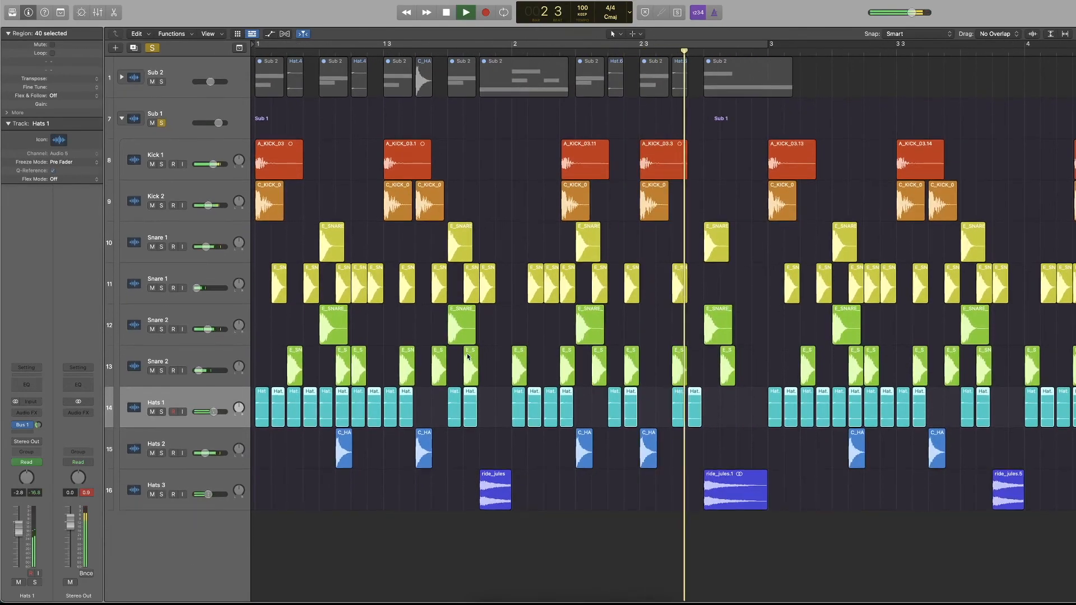
pyautogui.press('super+Up')
pyautogui.press('super+Left')
pyautogui.press('super+Left')
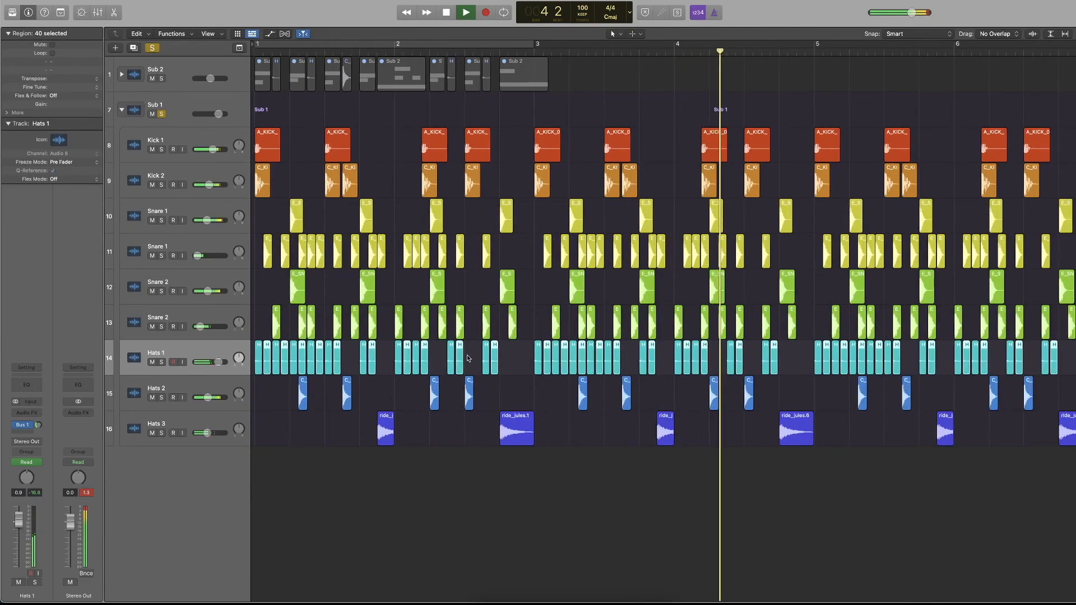
pyautogui.press('space')
pyautogui.press('Return')
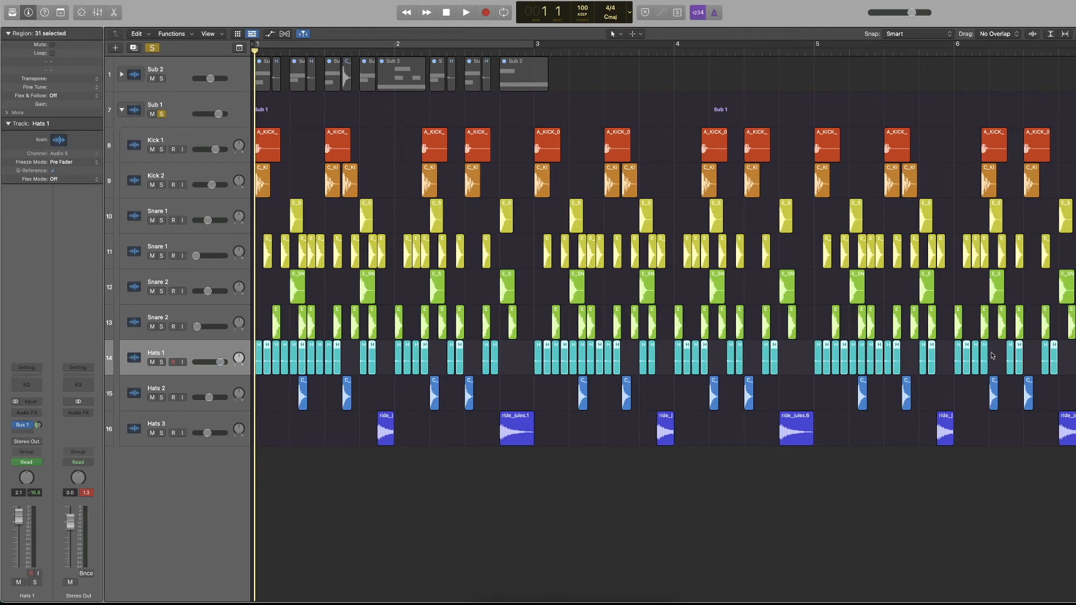
# Thin out the Hats 1 pattern by deleting the scattered selected hits across the eight bars without erasing the automation data
pyautogui.hscroll(10, 992, 355)
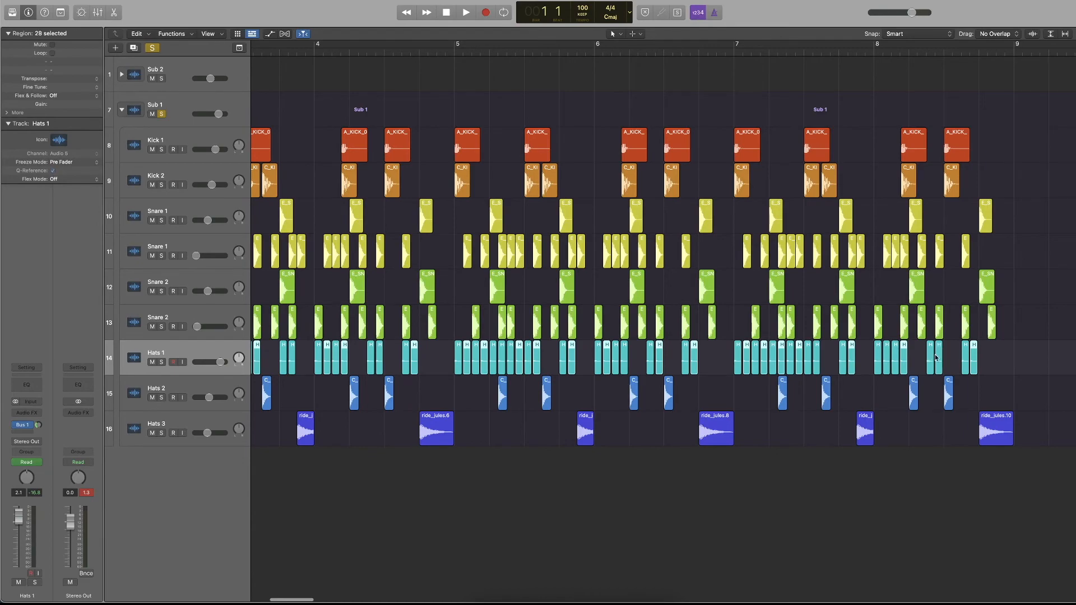
pyautogui.press('Delete')
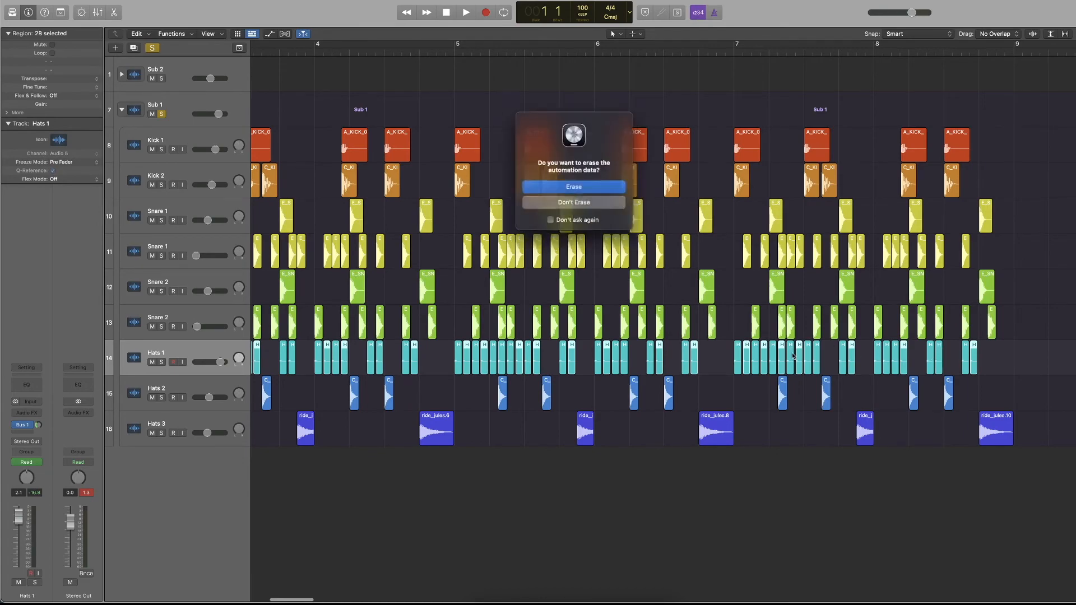
pyautogui.click(548, 202)
# Play the beat with the thinned hat pattern from the start into bar 6
pyautogui.press('Return')
pyautogui.press('space')
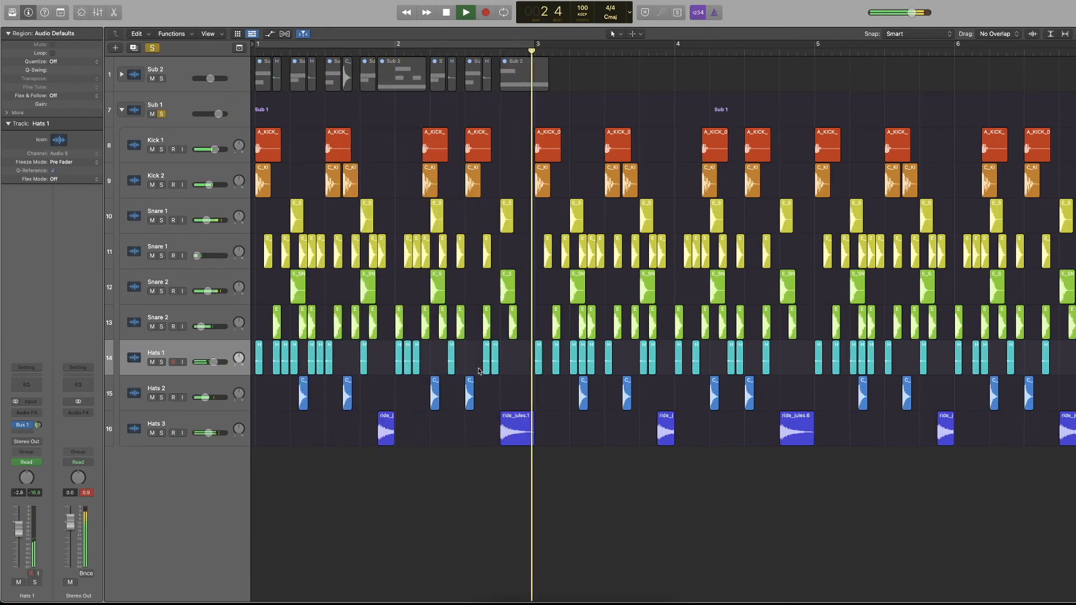
pyautogui.hscroll(1, 484, 362)
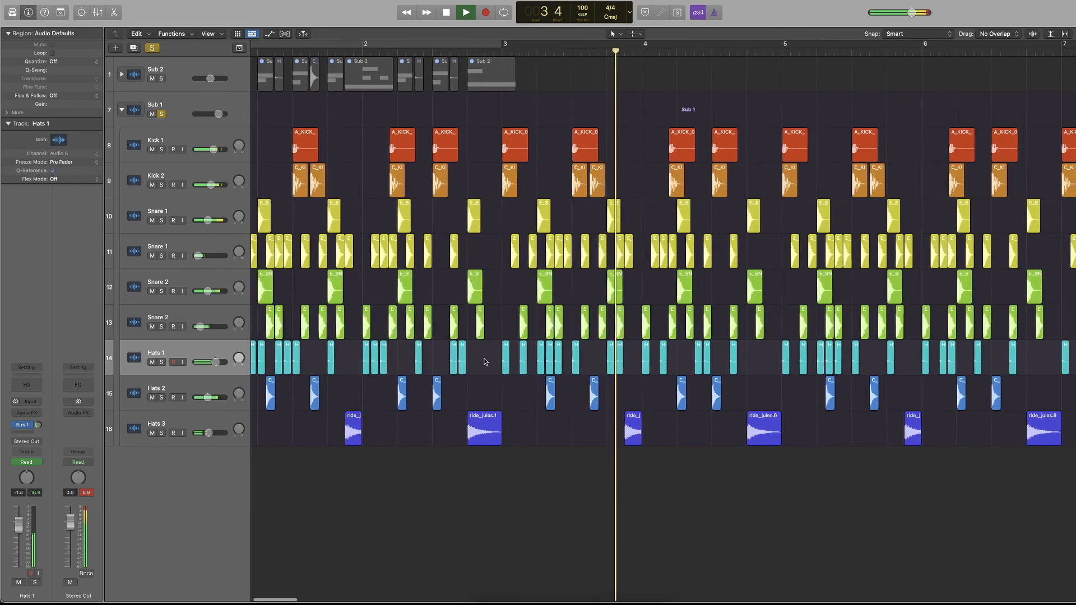
pyautogui.hscroll(5, 485, 362)
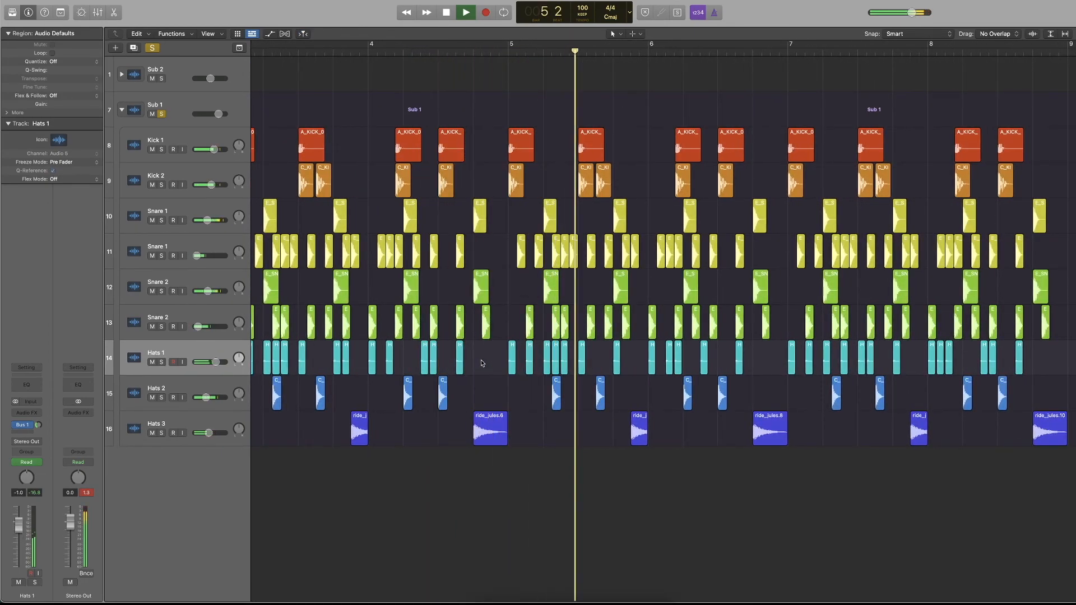
pyautogui.hscroll(-3, 482, 363)
pyautogui.press('space')
pyautogui.hscroll(-5, 482, 363)
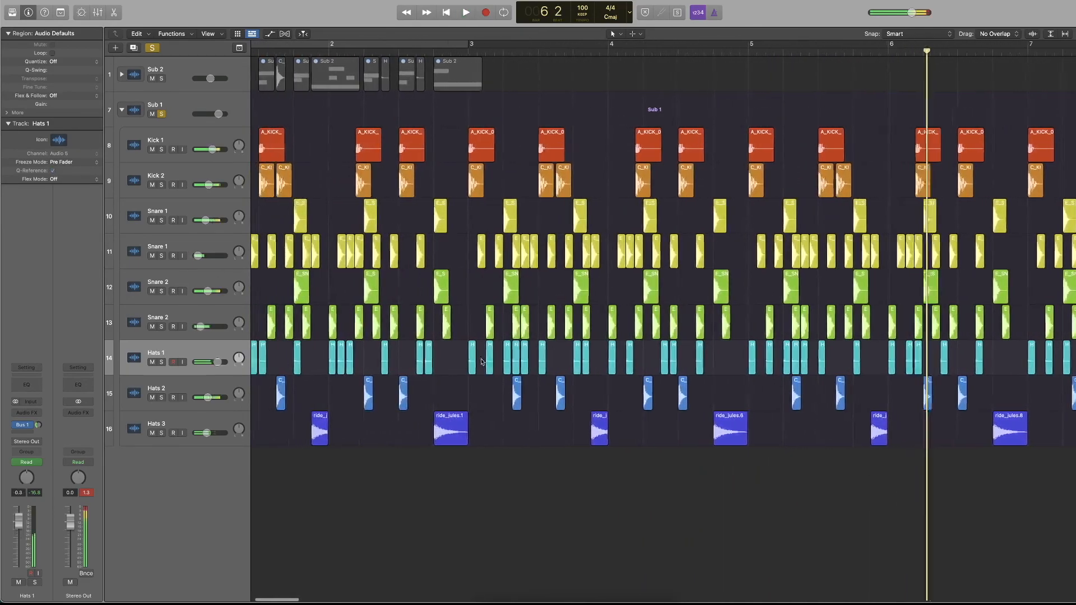
# Thin out the ghost snares by deleting scattered hits across the bars from the ghost-hit tracks of Snare 1 and Snare 2
pyautogui.click(321, 260)
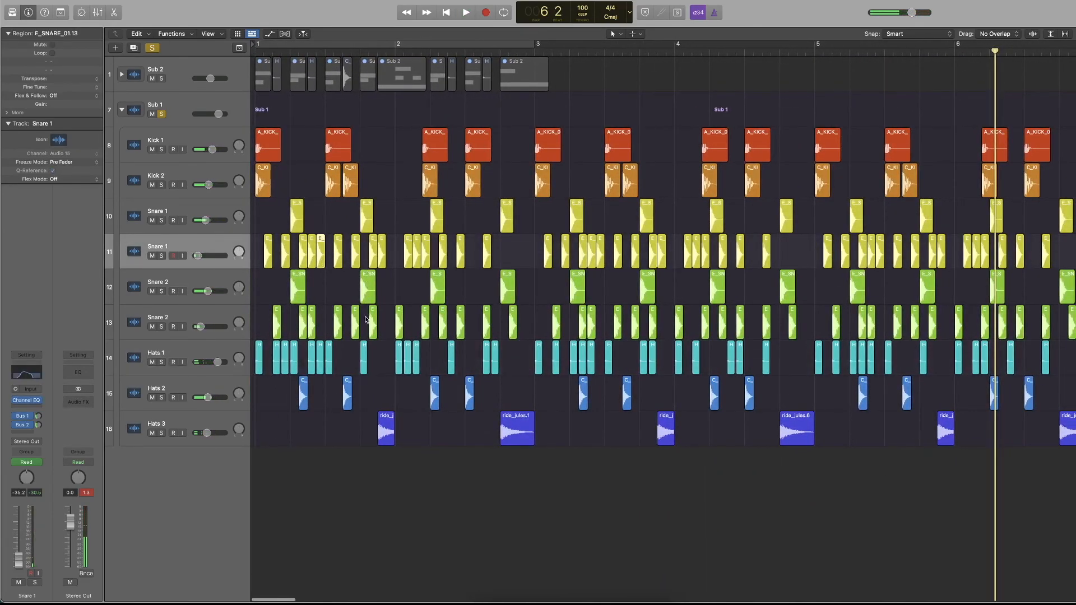
pyautogui.keyDown('shift'); pyautogui.click(372, 320); pyautogui.keyUp('shift')
pyautogui.keyDown('shift'); pyautogui.click(425, 259); pyautogui.keyUp('shift')
pyautogui.keyDown('shift'); pyautogui.click(489, 322); pyautogui.keyUp('shift')
pyautogui.keyDown('shift'); pyautogui.click(578, 263); pyautogui.keyUp('shift')
pyautogui.keyDown('shift'); pyautogui.click(582, 259); pyautogui.keyUp('shift')
pyautogui.keyDown('shift'); pyautogui.click(600, 259); pyautogui.keyUp('shift')
pyautogui.keyDown('shift'); pyautogui.click(636, 321); pyautogui.keyUp('shift')
pyautogui.keyDown('shift'); pyautogui.click(722, 257); pyautogui.keyUp('shift')
pyautogui.keyDown('shift'); pyautogui.click(837, 319); pyautogui.keyUp('shift')
pyautogui.keyDown('shift'); pyautogui.click(914, 252); pyautogui.keyUp('shift')
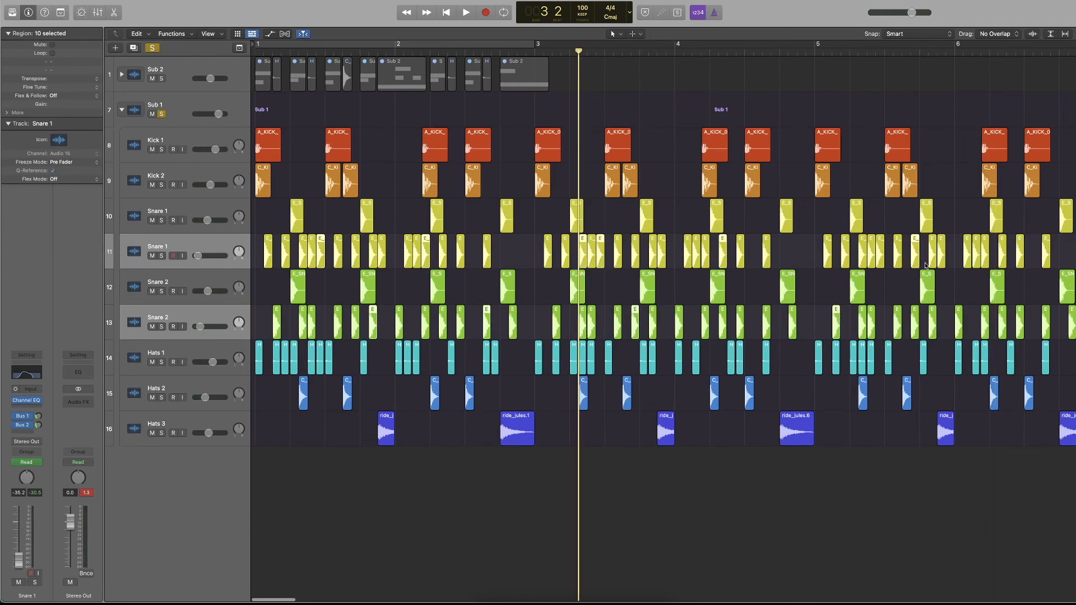
pyautogui.hscroll(3, 914, 252)
pyautogui.keyDown('shift'); pyautogui.click(912, 254); pyautogui.keyUp('shift')
pyautogui.keyDown('shift'); pyautogui.click(982, 319); pyautogui.keyUp('shift')
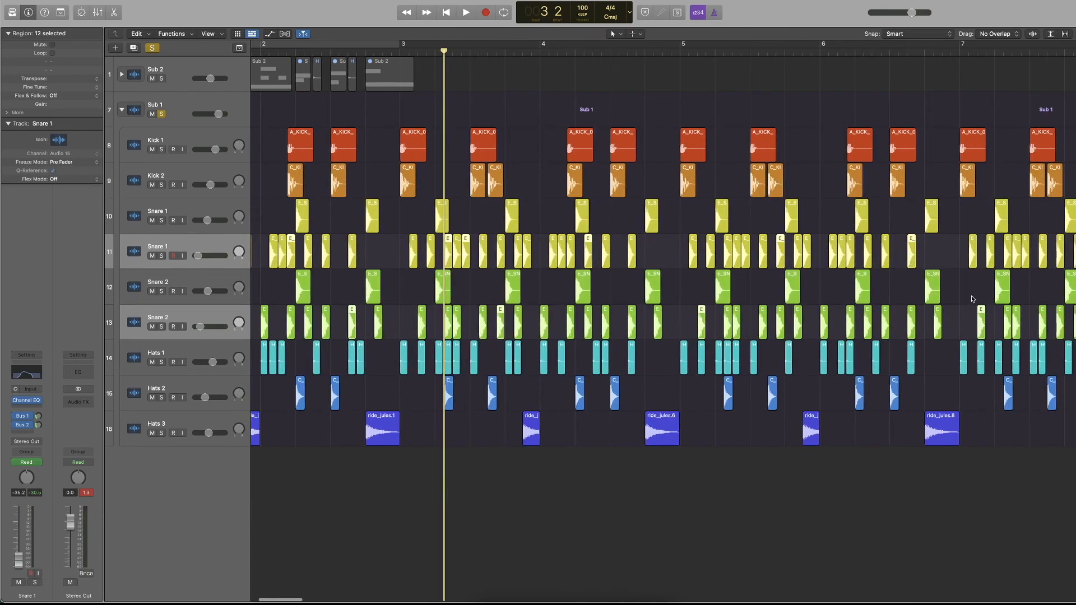
pyautogui.hscroll(3, 989, 291)
pyautogui.keyDown('shift'); pyautogui.click(997, 259); pyautogui.keyUp('shift')
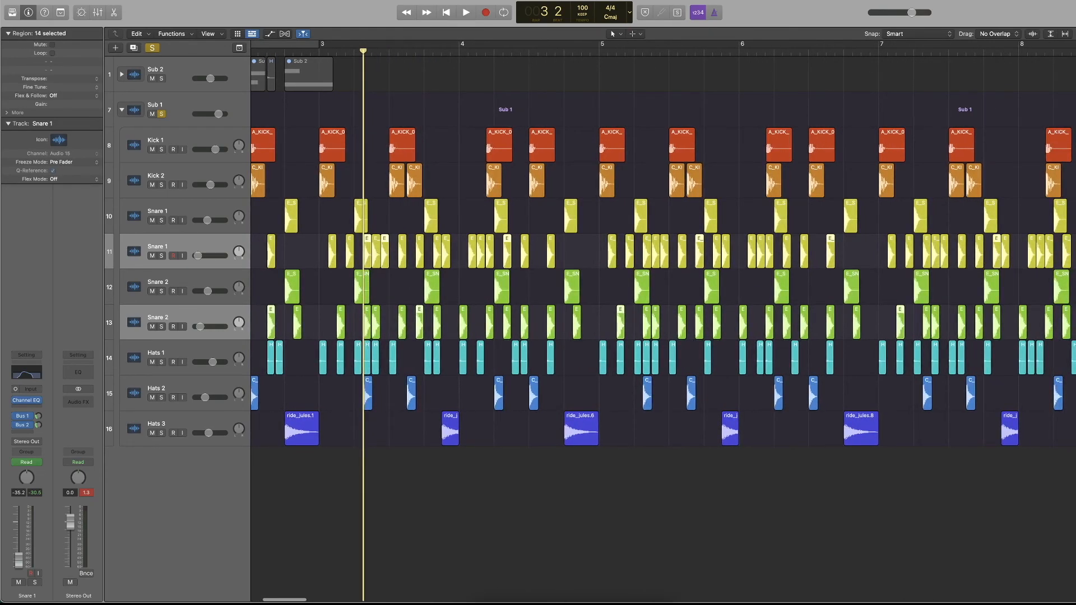
pyautogui.press('Delete')
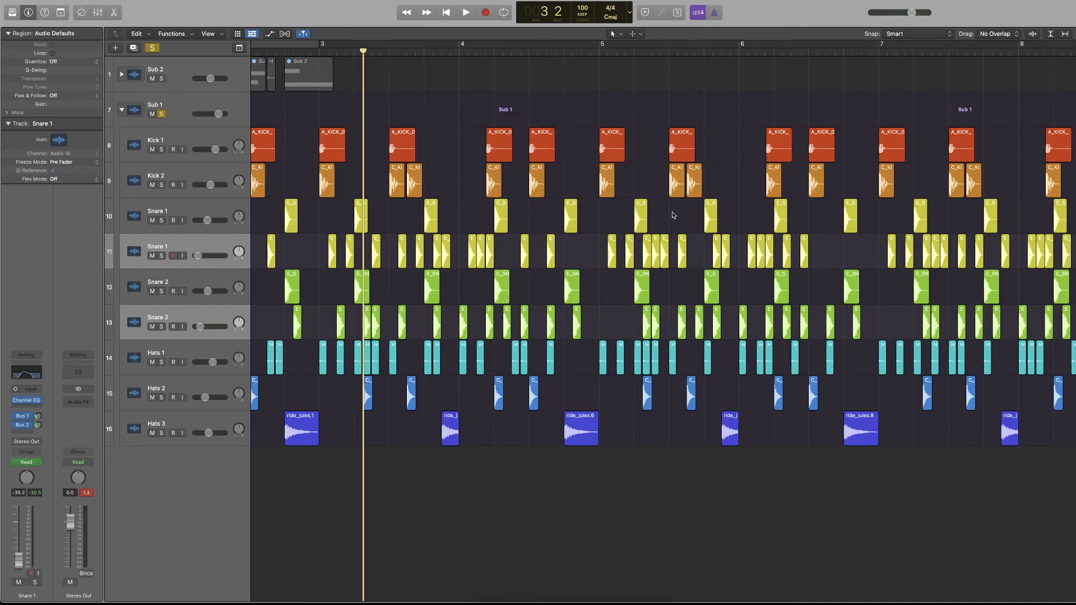
# Play the opening of the beat, undo the snare ghost hit deletion and delete the same hits again
pyautogui.press('Return')
pyautogui.press('space')
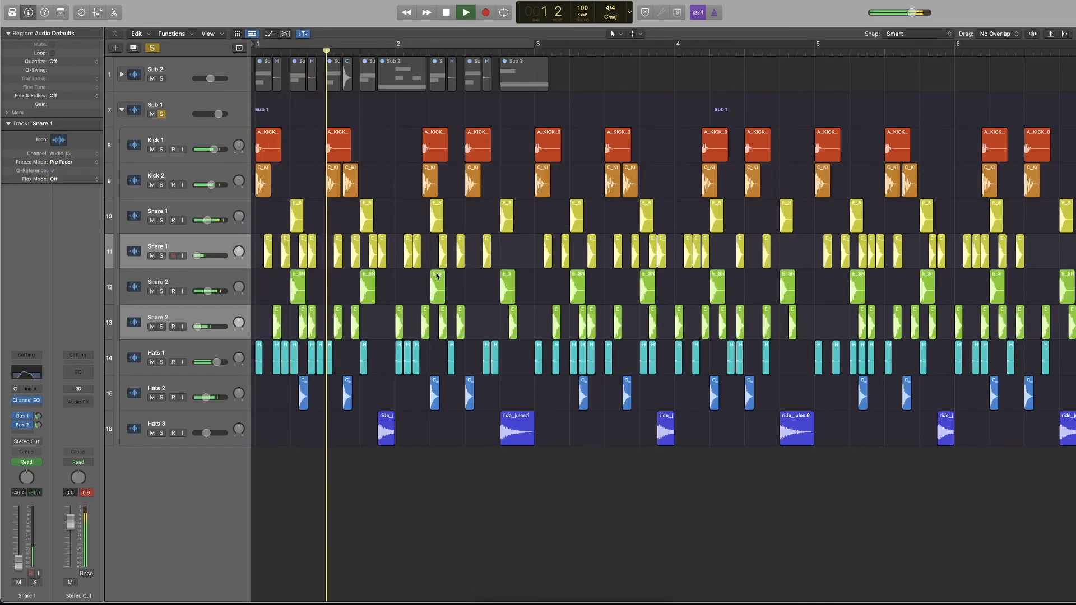
pyautogui.press('space')
pyautogui.press('super+z')
pyautogui.press('Delete')
pyautogui.click(555, 205)
# Play the beat with the thinned ghost snares from the start into bar 3 and return to bar 1
pyautogui.press('Return')
pyautogui.press('space')
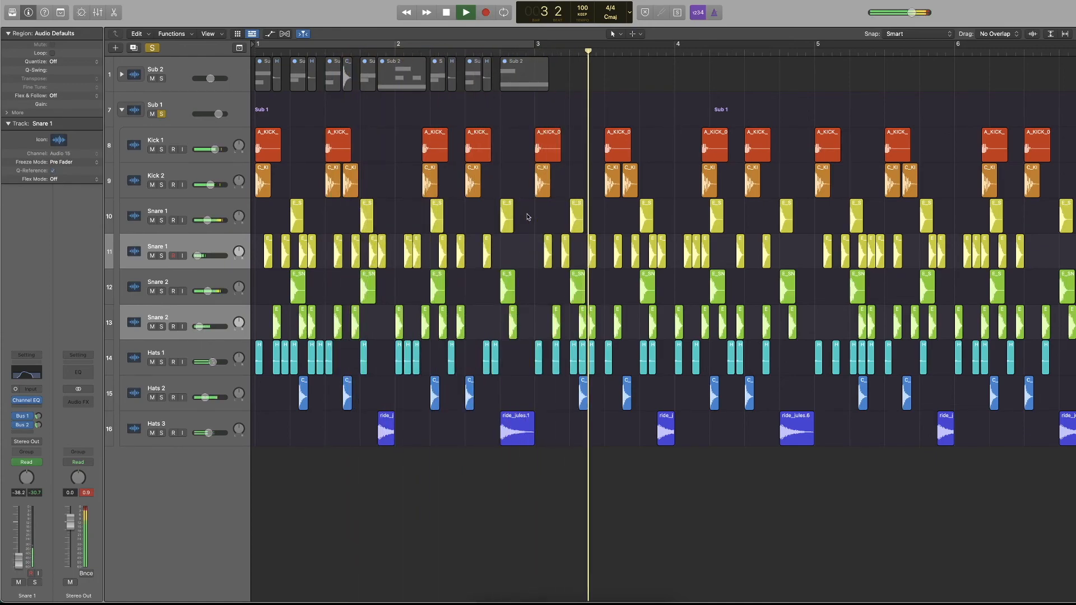
pyautogui.press('space')
pyautogui.press('Return')
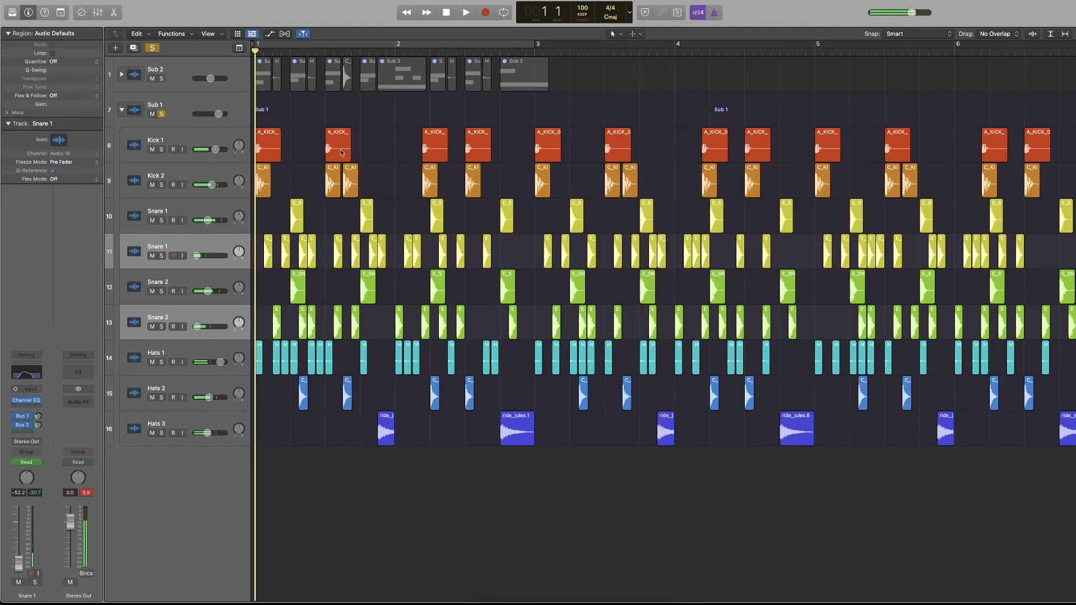
# Solo the Sub 2 stack instead of Sub 1 and listen to its two-bar loop from the start
pyautogui.click(153, 114)
pyautogui.press('space')
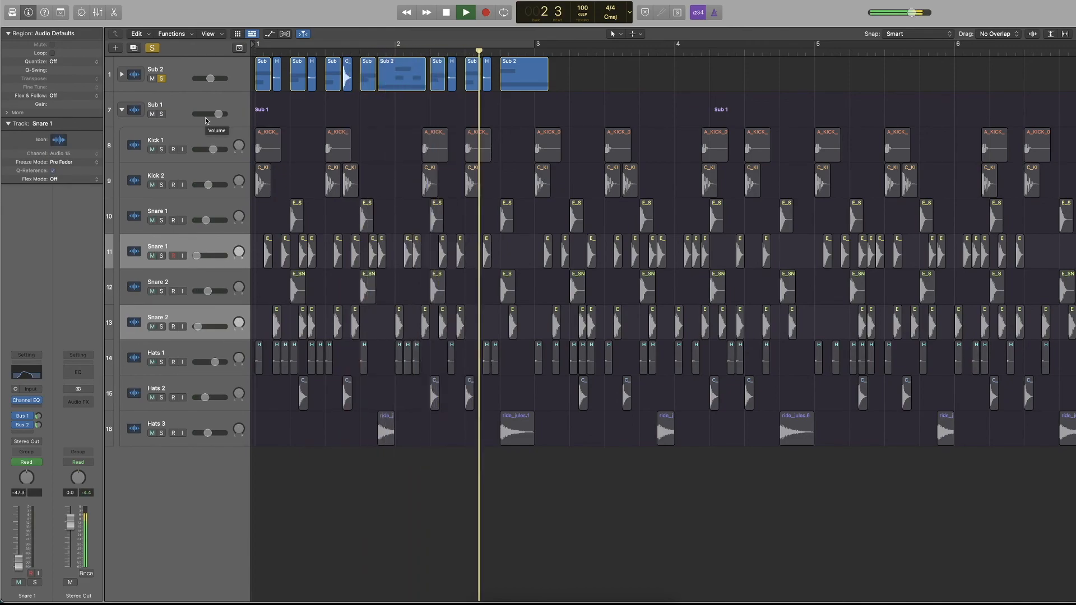
pyautogui.press('space')
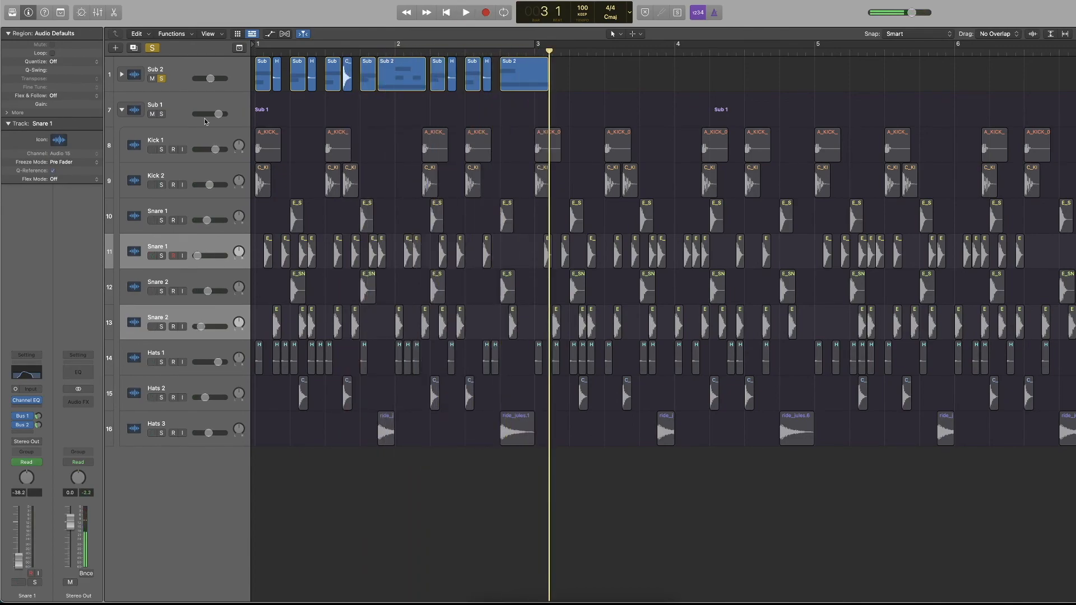
pyautogui.press('space')
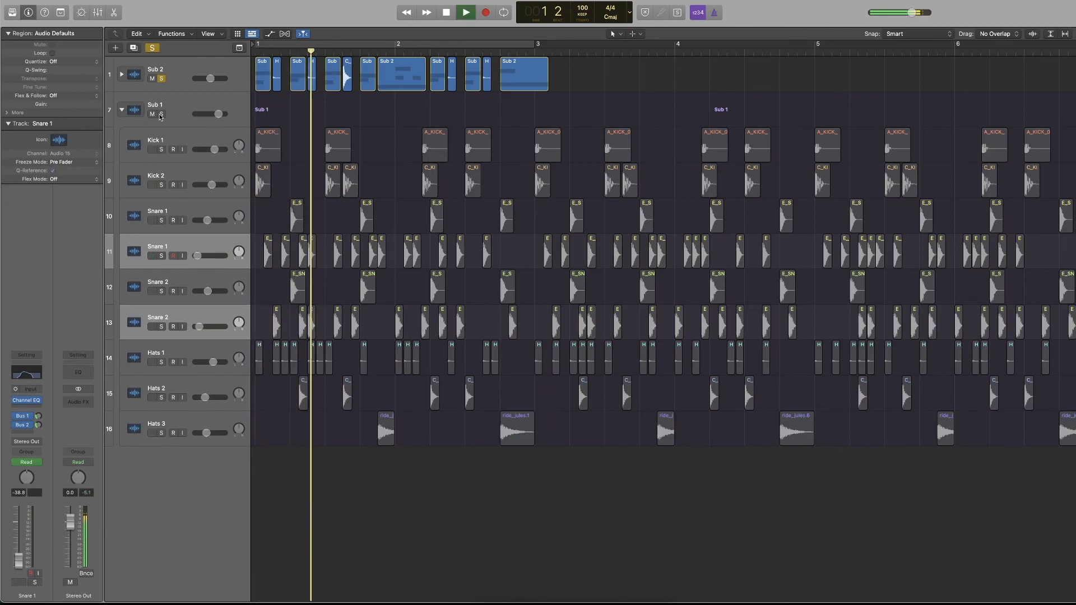
pyautogui.press('space')
# Solo the Sub 1 stack instead of Sub 2 and play its beat into bar 2 for comparison
pyautogui.click(161, 115)
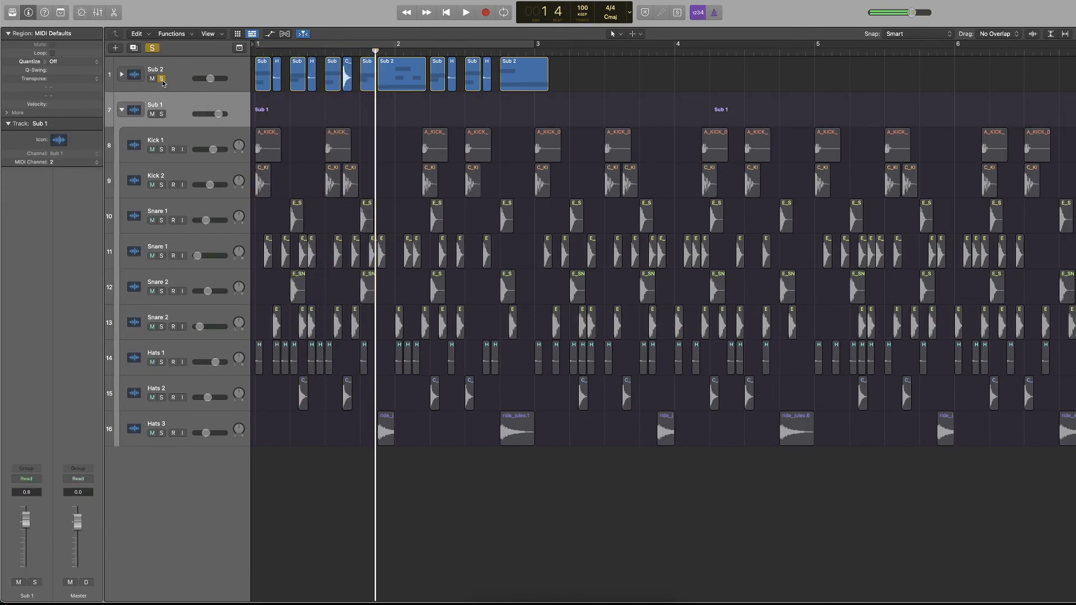
pyautogui.press('space')
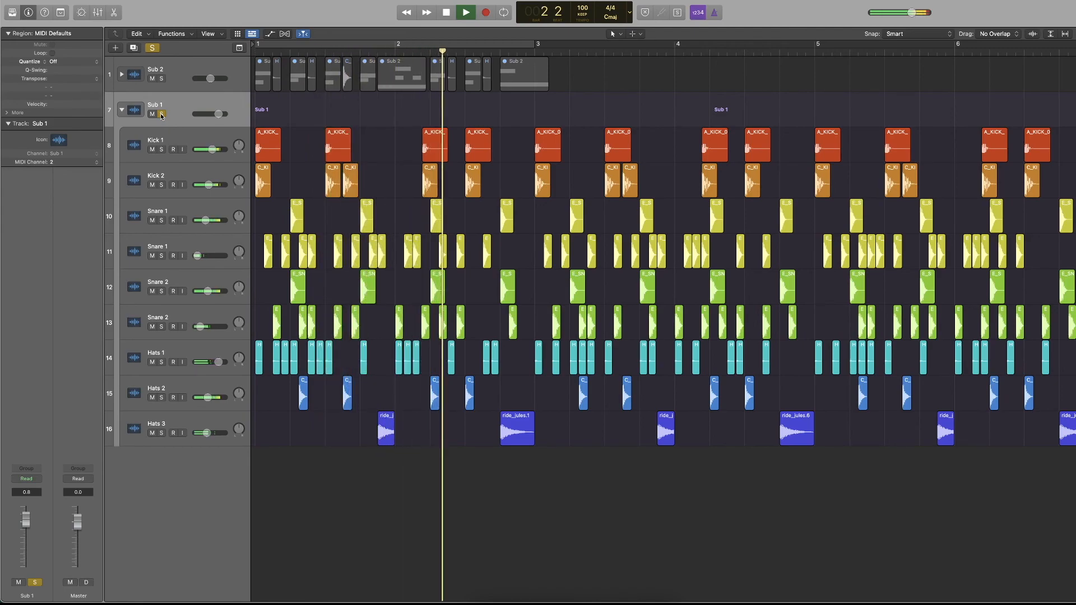
pyautogui.press('space')
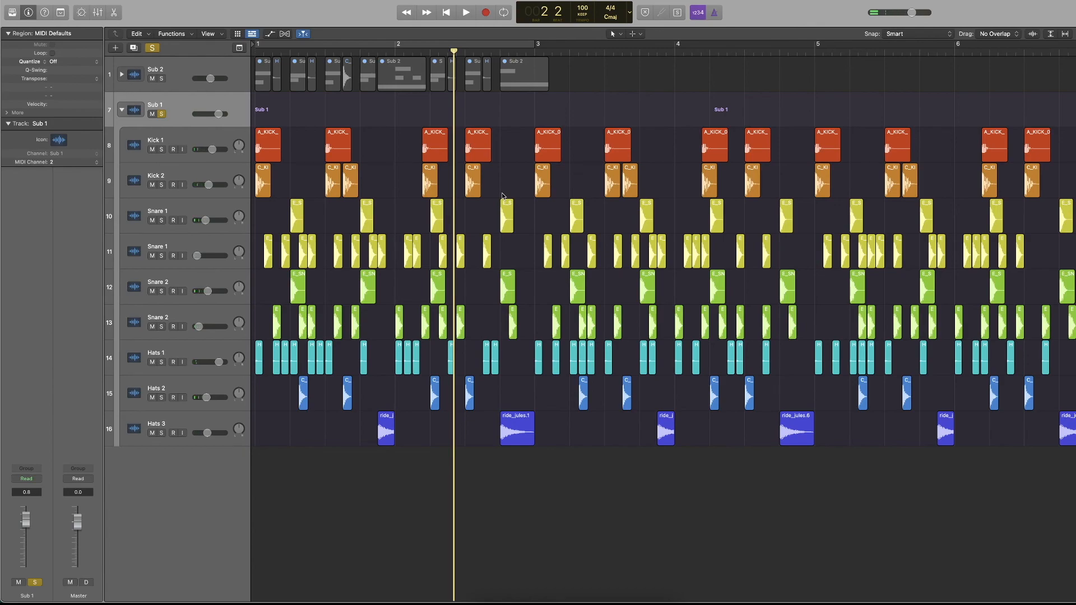
# Examine the whole eight-bar arrangement, collapsing and expanding the Sub 1 and Sub 2 track stacks
pyautogui.hscroll(5, 487, 201)
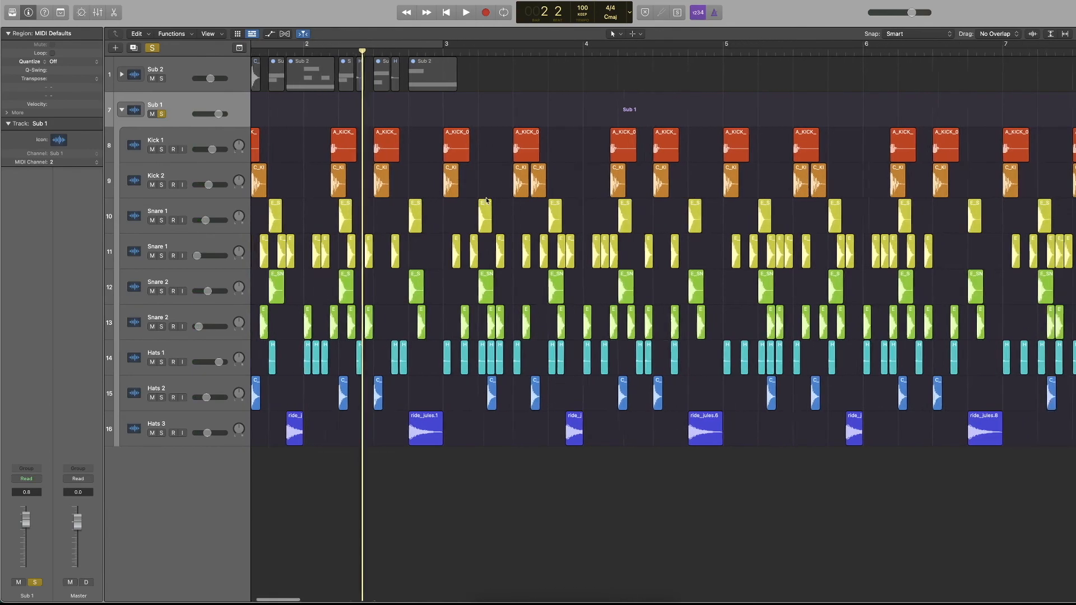
pyautogui.hscroll(-5, 487, 201)
pyautogui.hscroll(1, 487, 200)
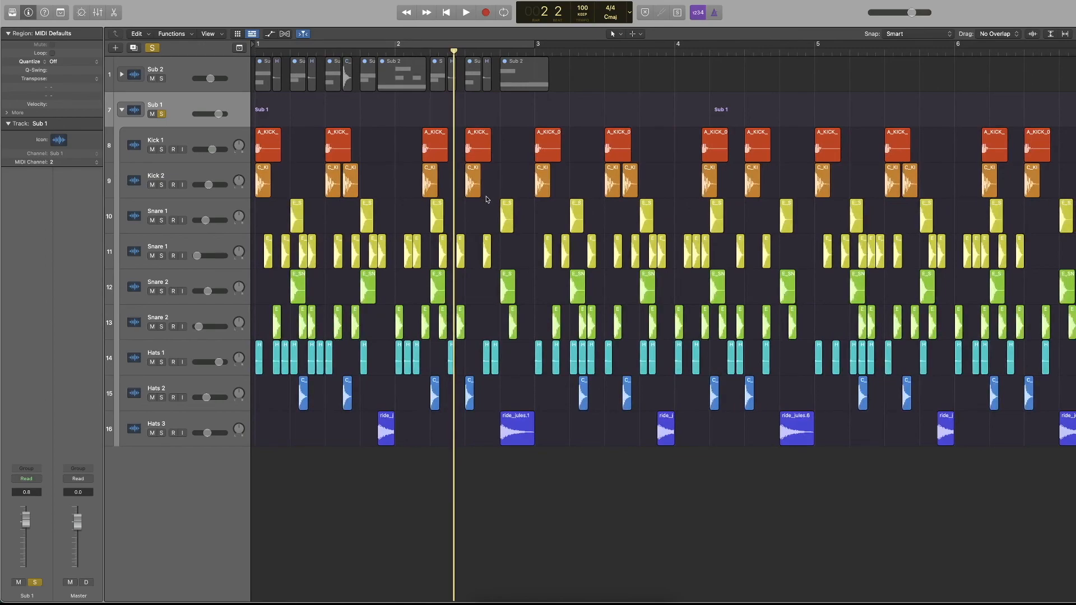
pyautogui.scroll(-3, 487, 199)
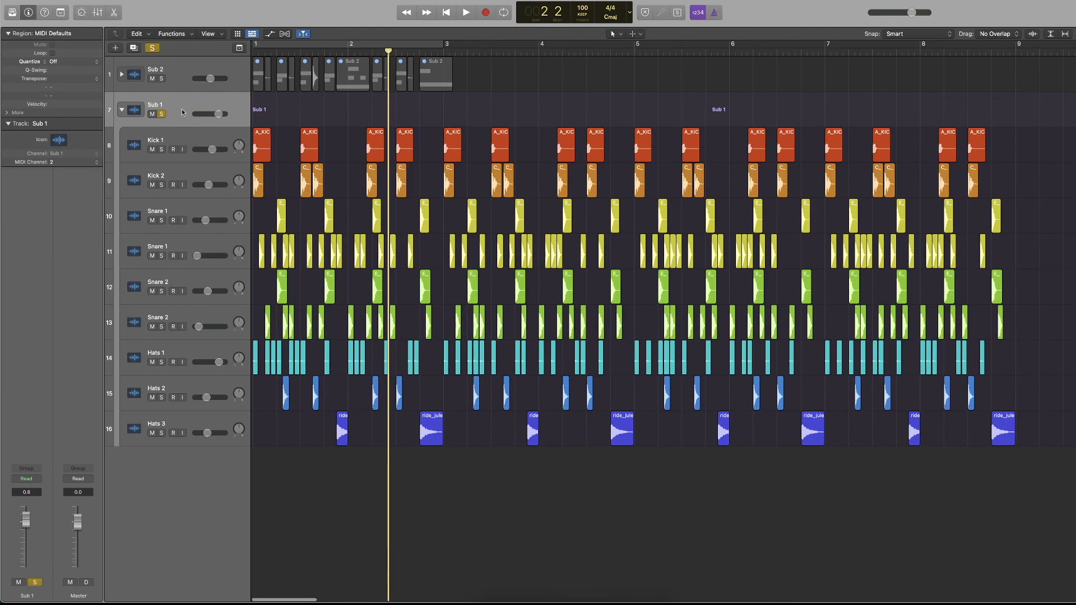
pyautogui.click(122, 110)
pyautogui.click(121, 77)
pyautogui.click(120, 78)
pyautogui.click(122, 110)
# Select all drum regions on the Sub 1 subtracks and recolor them in one medium green, then deselect them
pyautogui.moveTo(1034, 146); pyautogui.dragTo(164, 482)
pyautogui.press('super+u')
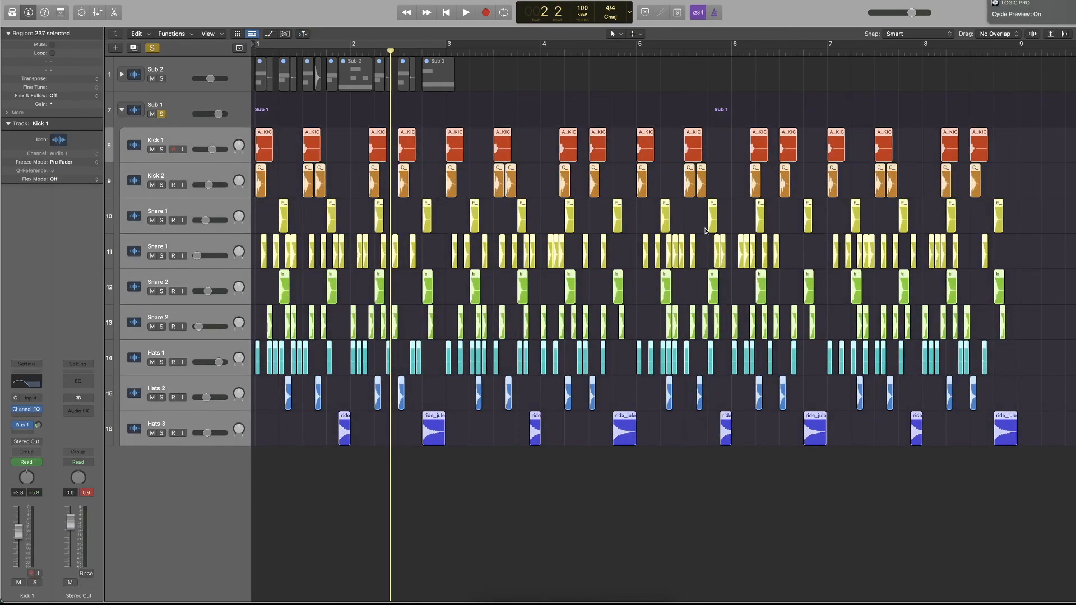
pyautogui.press('super+u')
pyautogui.hotkey('alt', 'c')
pyautogui.click(423, 352)
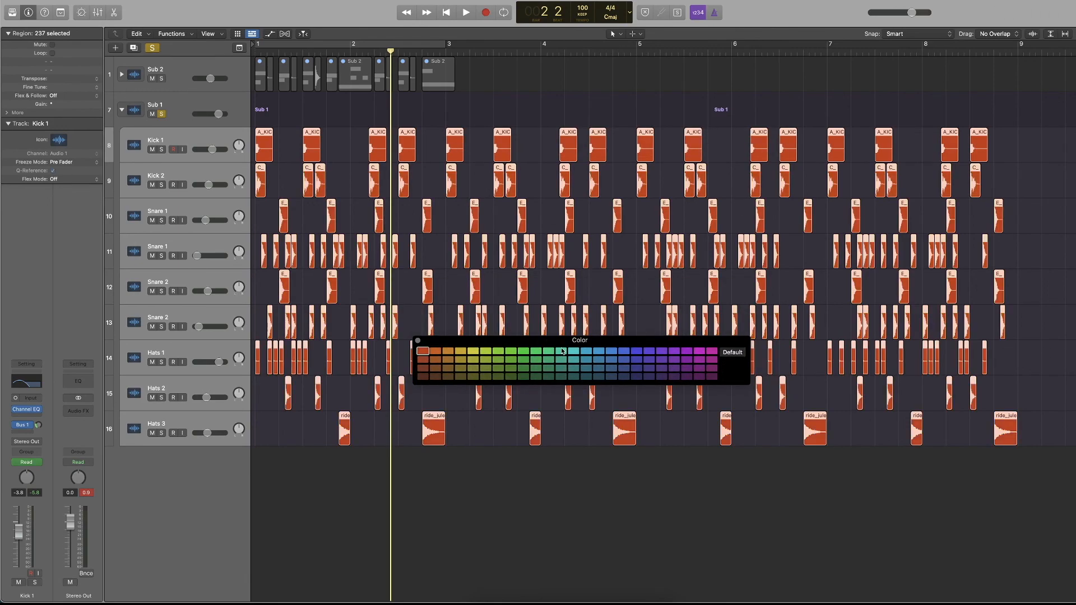
pyautogui.click(524, 352)
pyautogui.click(536, 360)
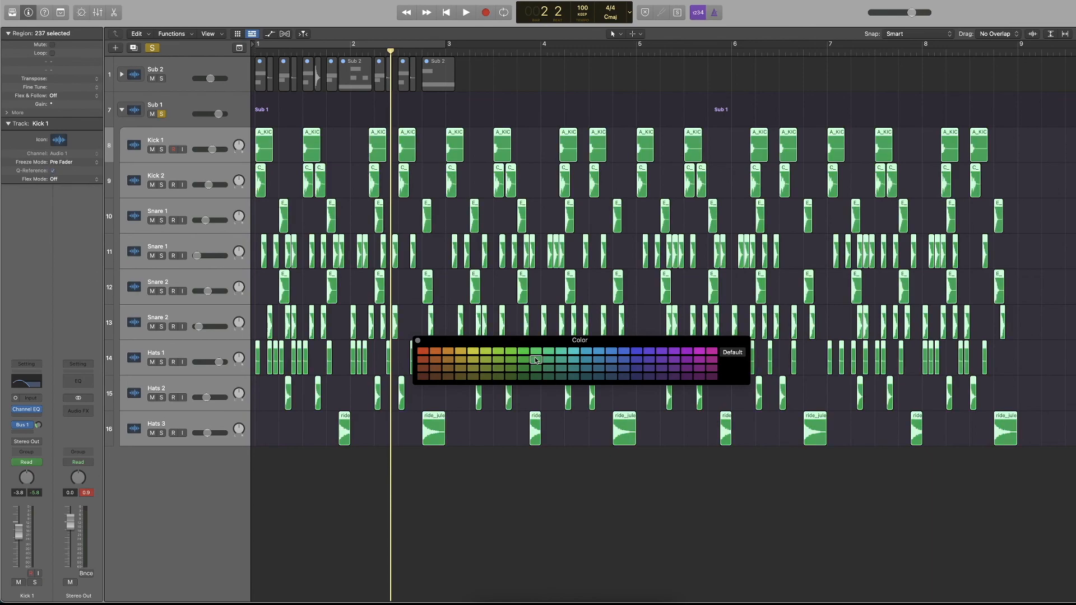
pyautogui.click(525, 361)
pyautogui.click(419, 341)
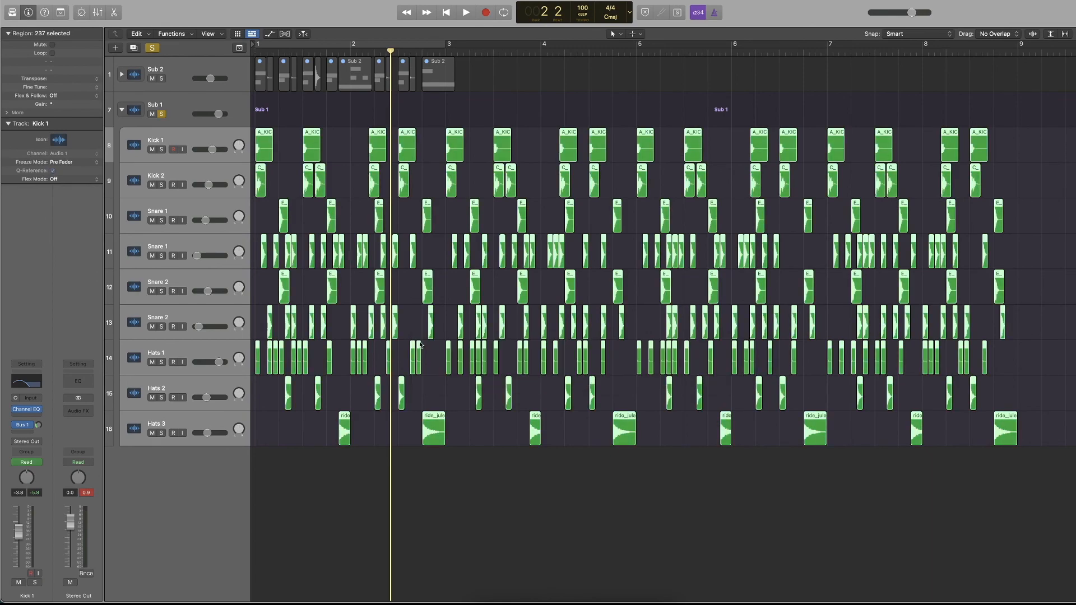
pyautogui.click(416, 309)
# Play the recolored beat into bar 3, view the Sub 1 stack collapsed, and return to bar 1 with it expanded
pyautogui.press('space')
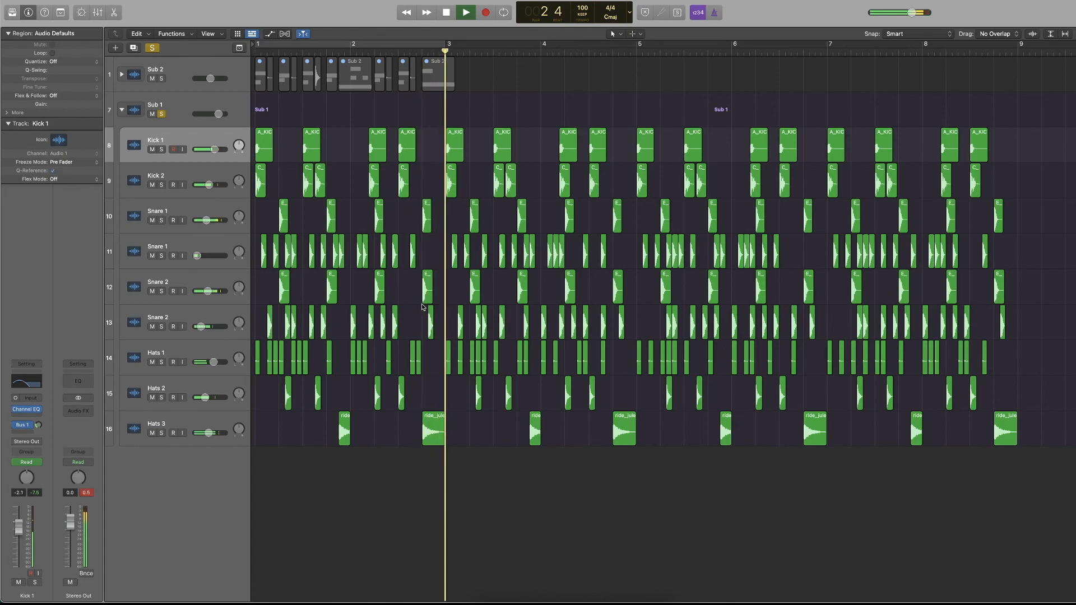
pyautogui.press('space')
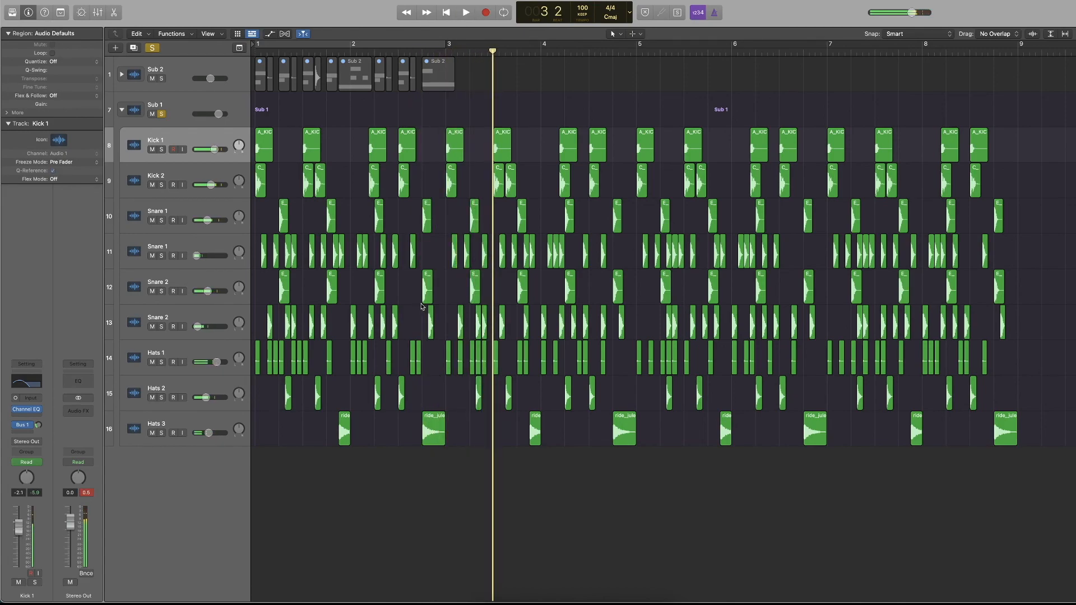
pyautogui.click(121, 110)
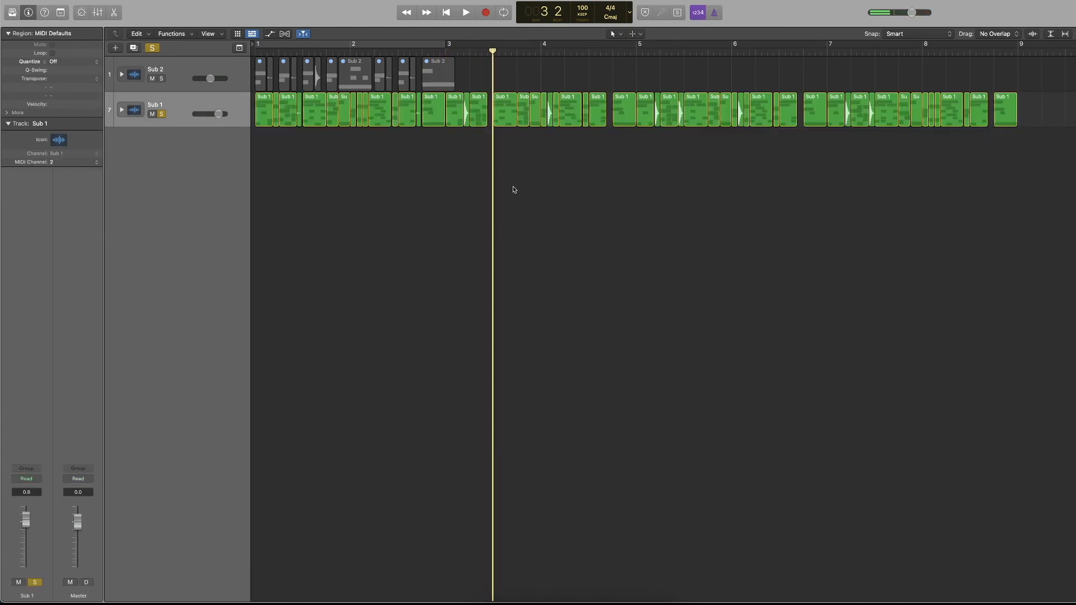
pyautogui.click(122, 110)
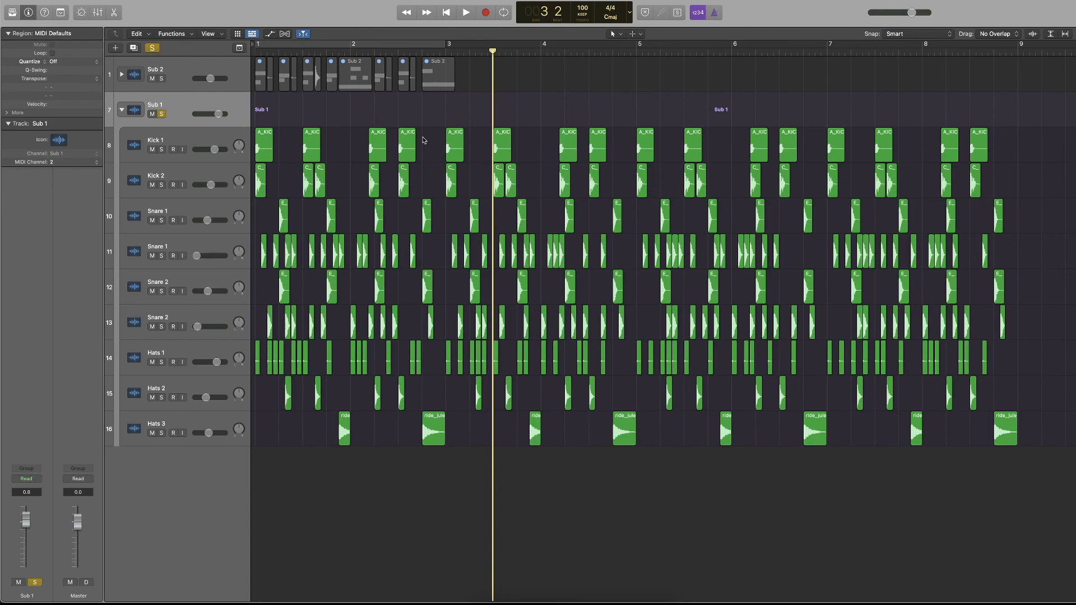
pyautogui.press('Return')
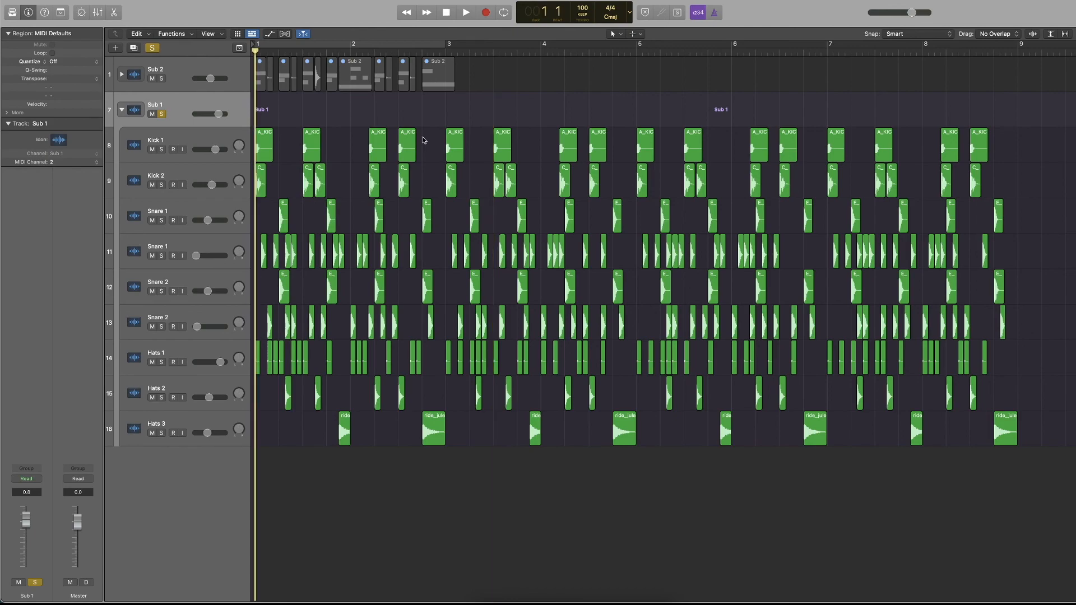